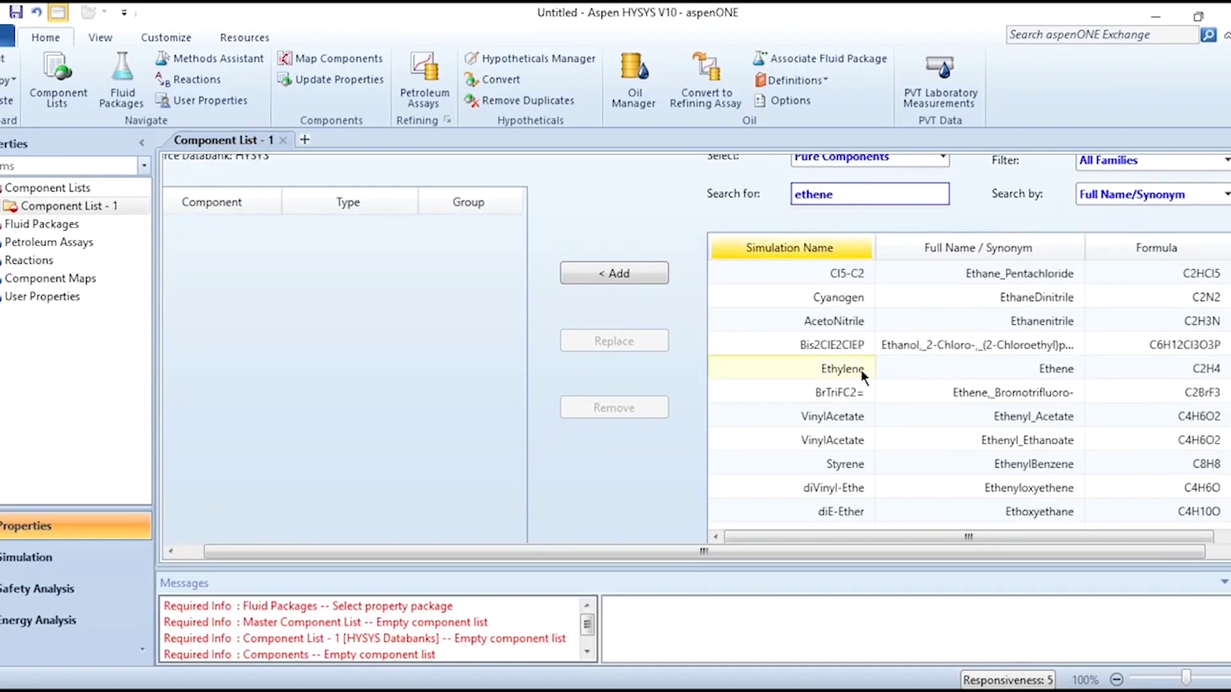
# - Add ethylene, HCl, nitrogen and ethyl chloride from the pure-component databank to Component List - 1
pyautogui.doubleClick(936, 362)
pyautogui.write('hcl')
pyautogui.press('Return')
pyautogui.write('n2')
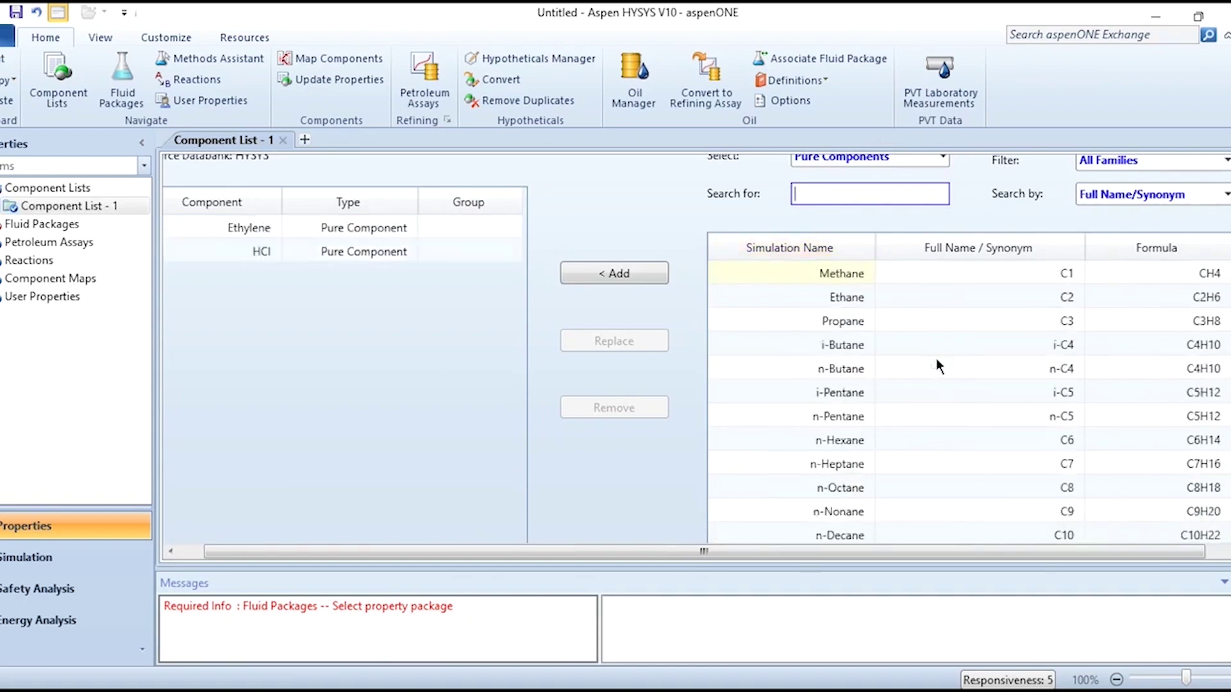
pyautogui.write('e')
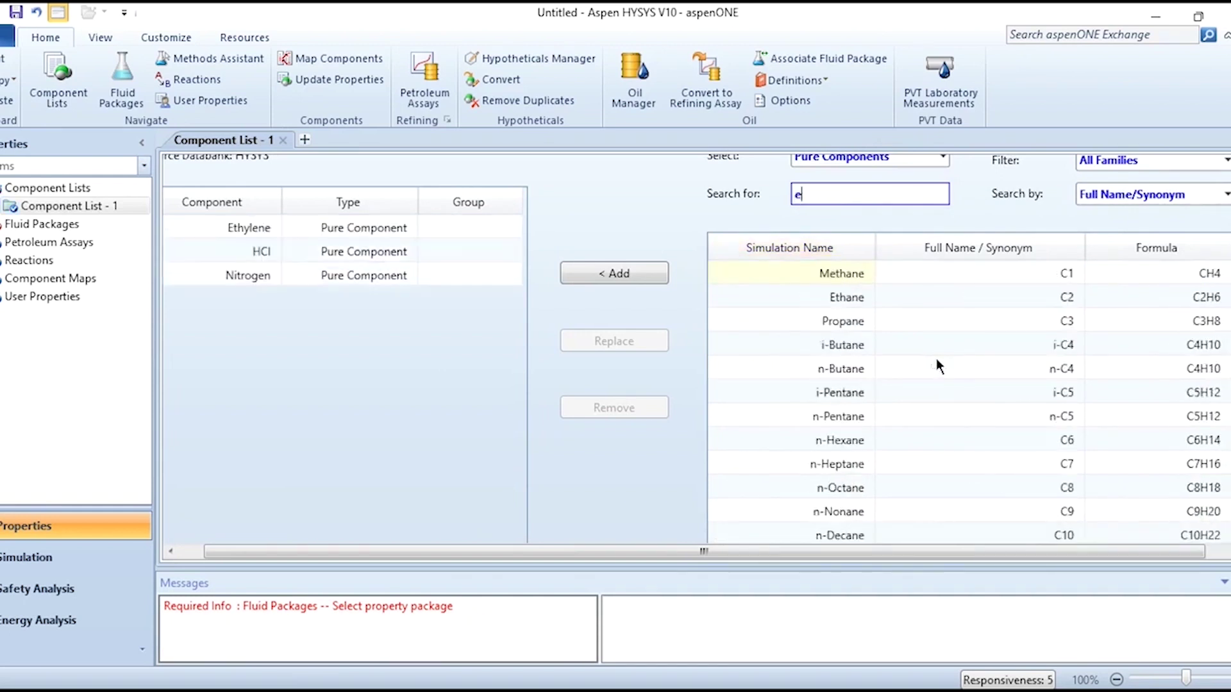
pyautogui.write('thyl_chloride')
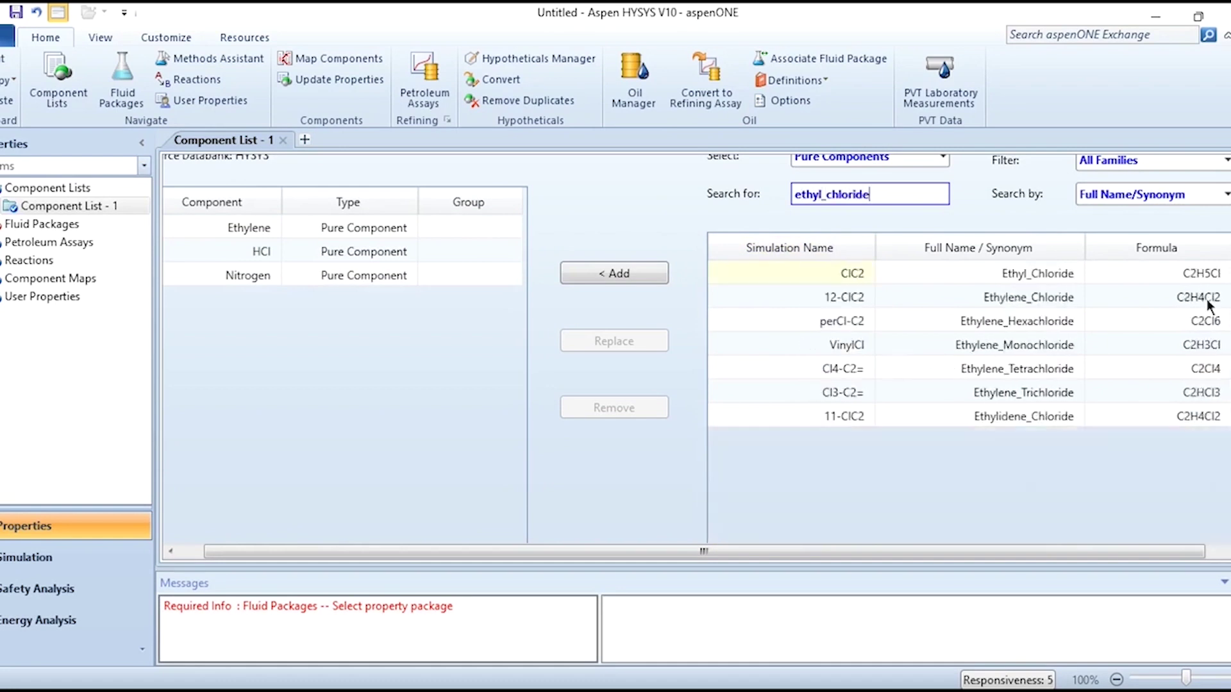
pyautogui.press('Return')
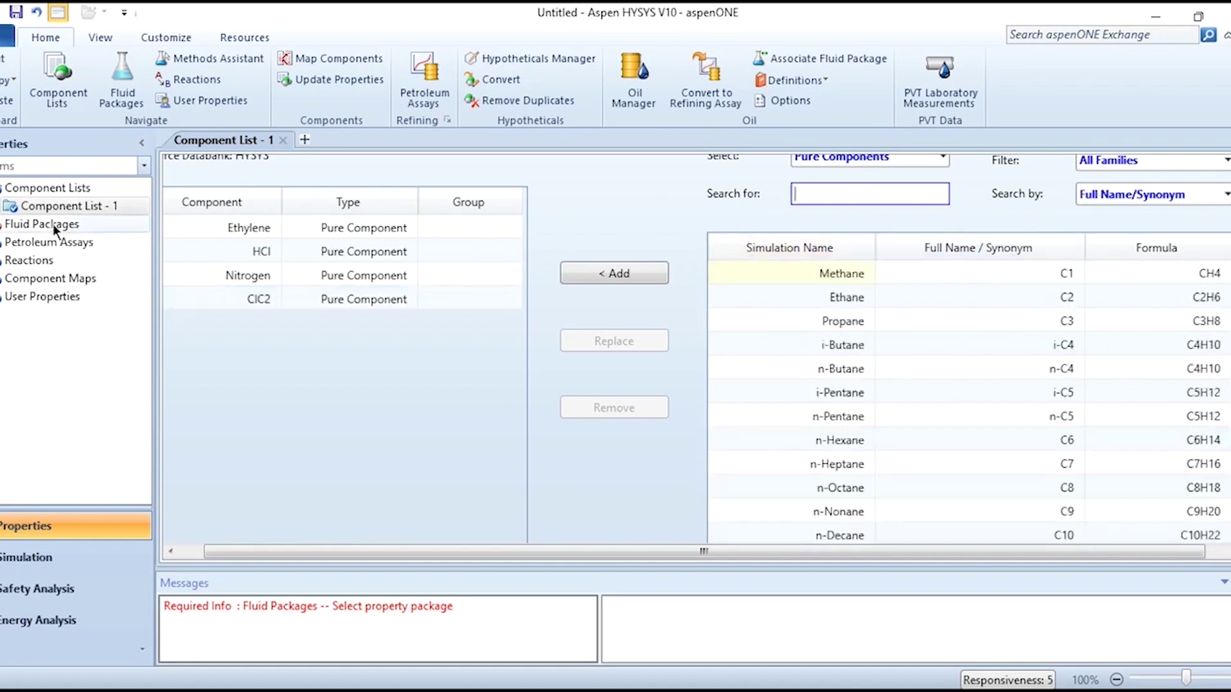
# - Add a fluid package that uses the Peng-Robinson property package
pyautogui.click(35, 224)
pyautogui.click(227, 497)
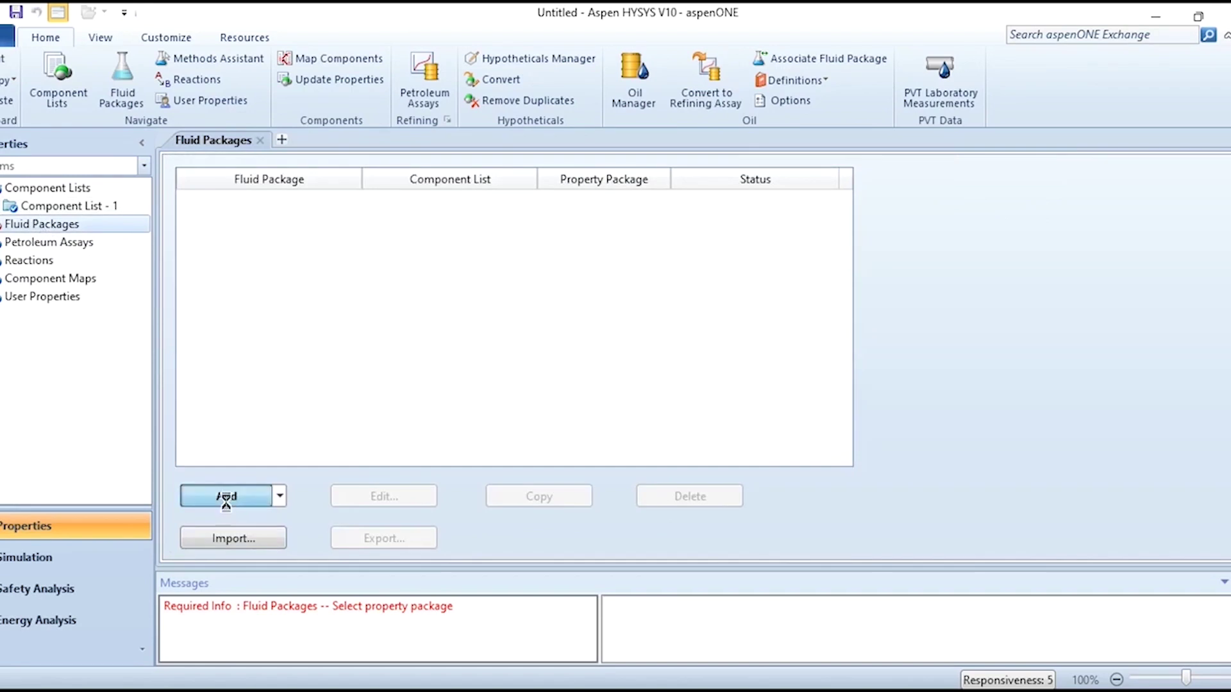
pyautogui.click(352, 421)
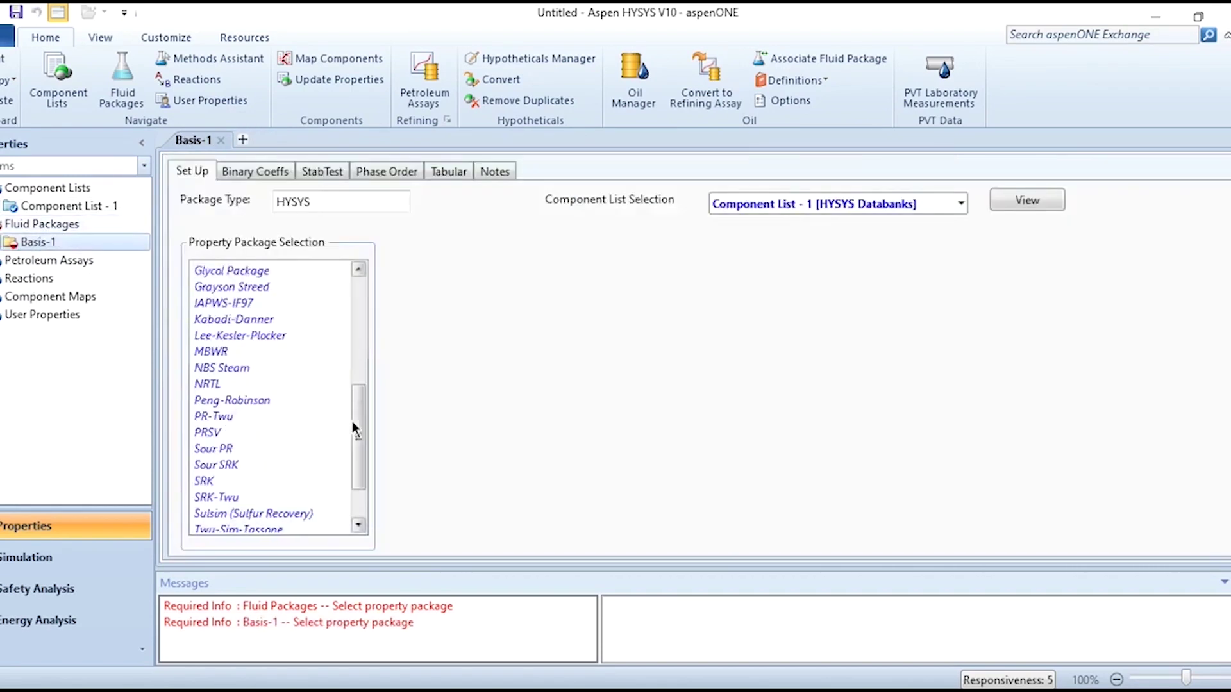
pyautogui.click(268, 400)
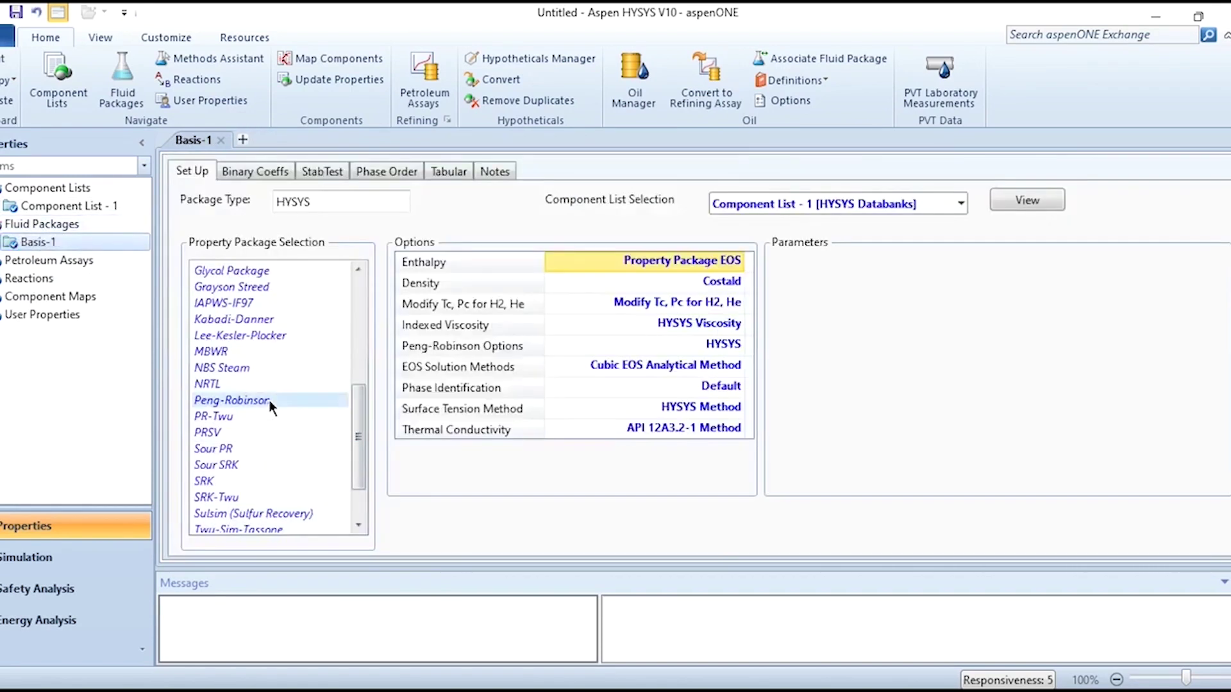
# - Create a reaction set and add a HYSYS Conversion reaction to it
pyautogui.click(41, 280)
pyautogui.click(227, 483)
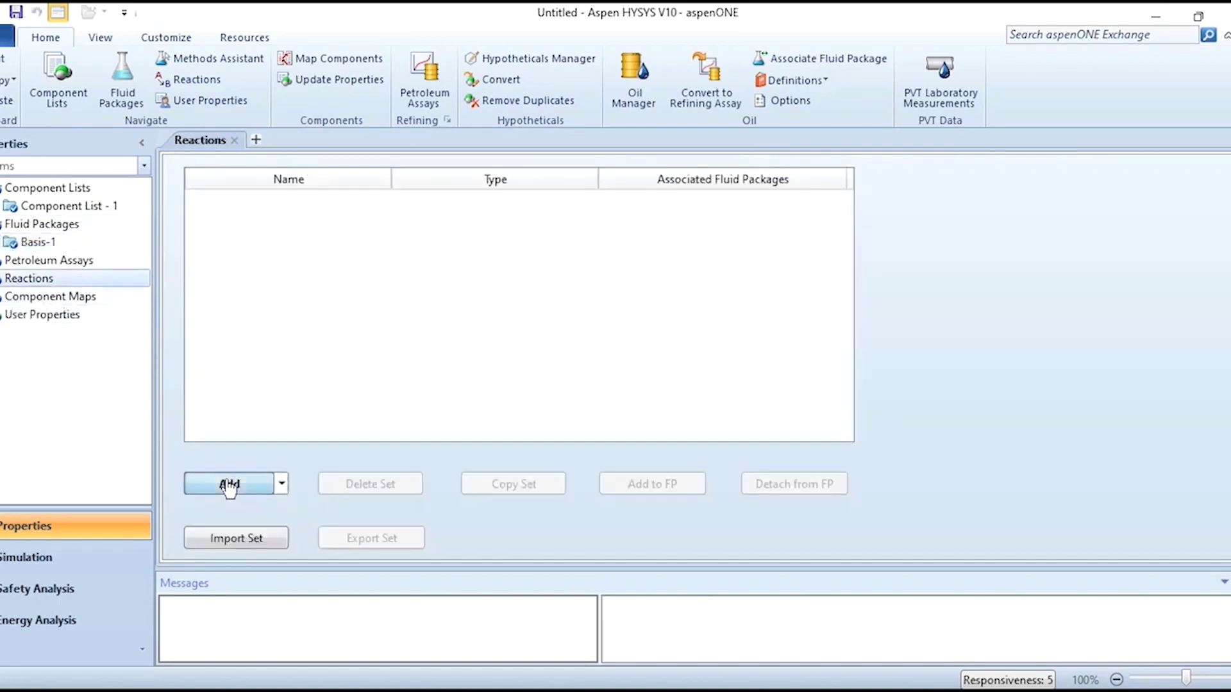
pyautogui.click(289, 540)
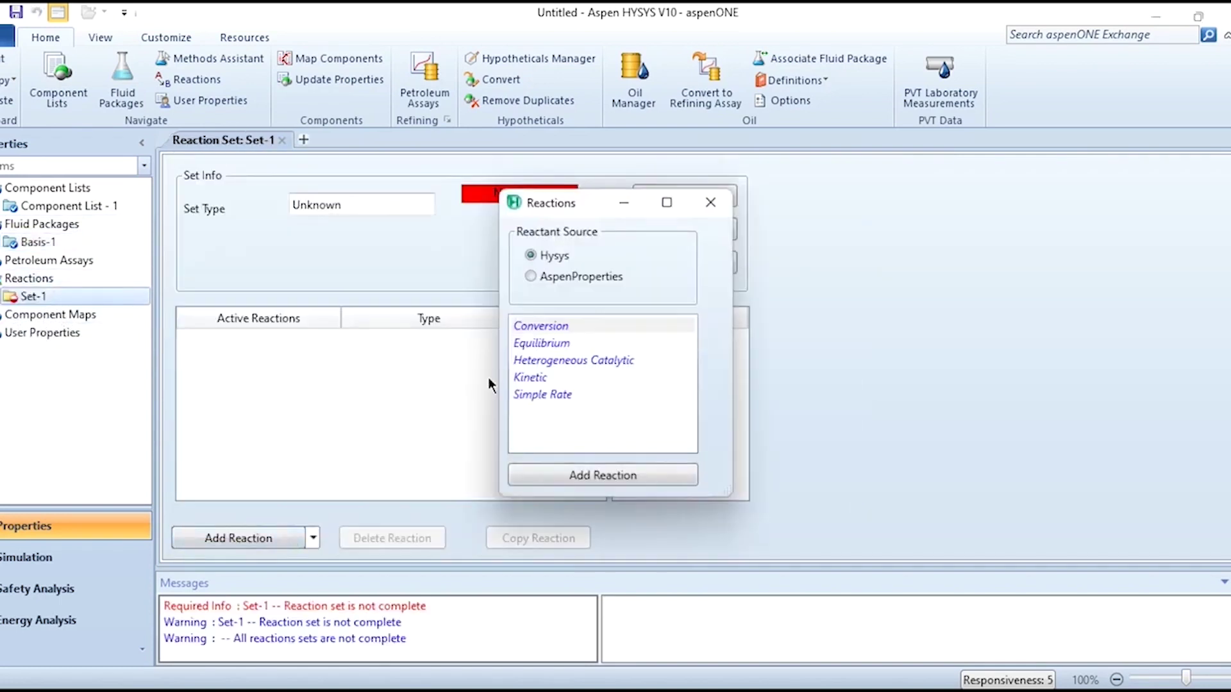
pyautogui.click(556, 476)
pyautogui.click(711, 203)
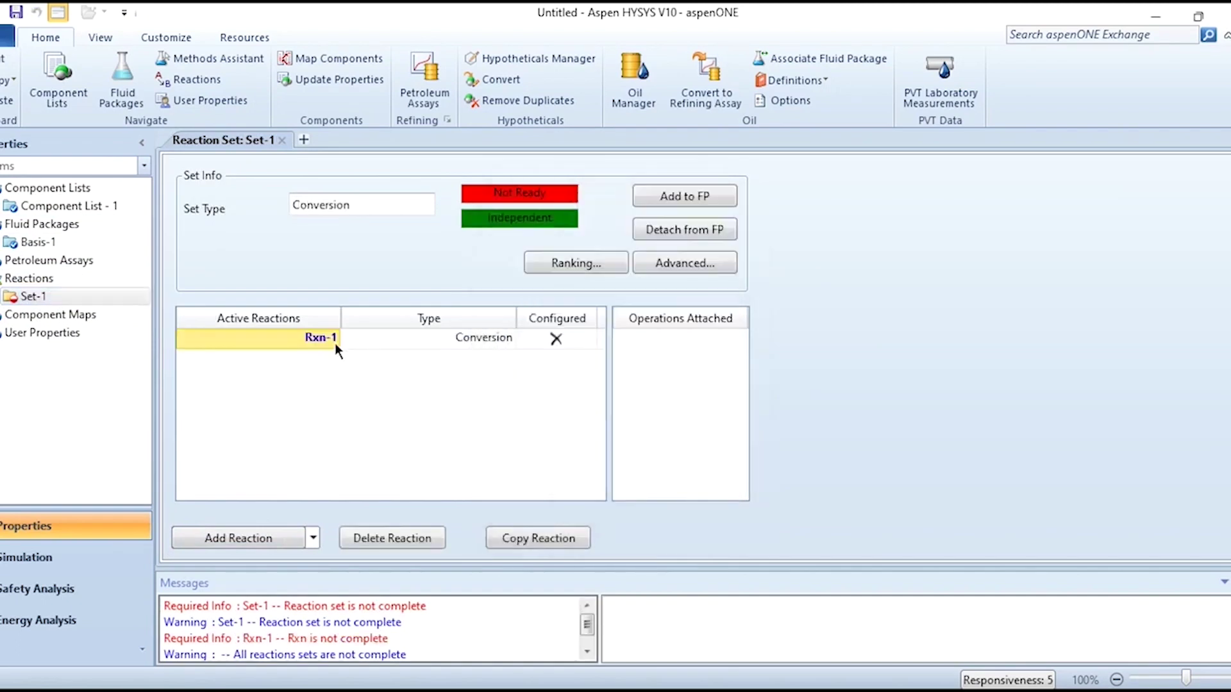
# - Open the conversion reaction and add Ethylene, HCl and ClC2 as its stoichiometry components
pyautogui.doubleClick(332, 340)
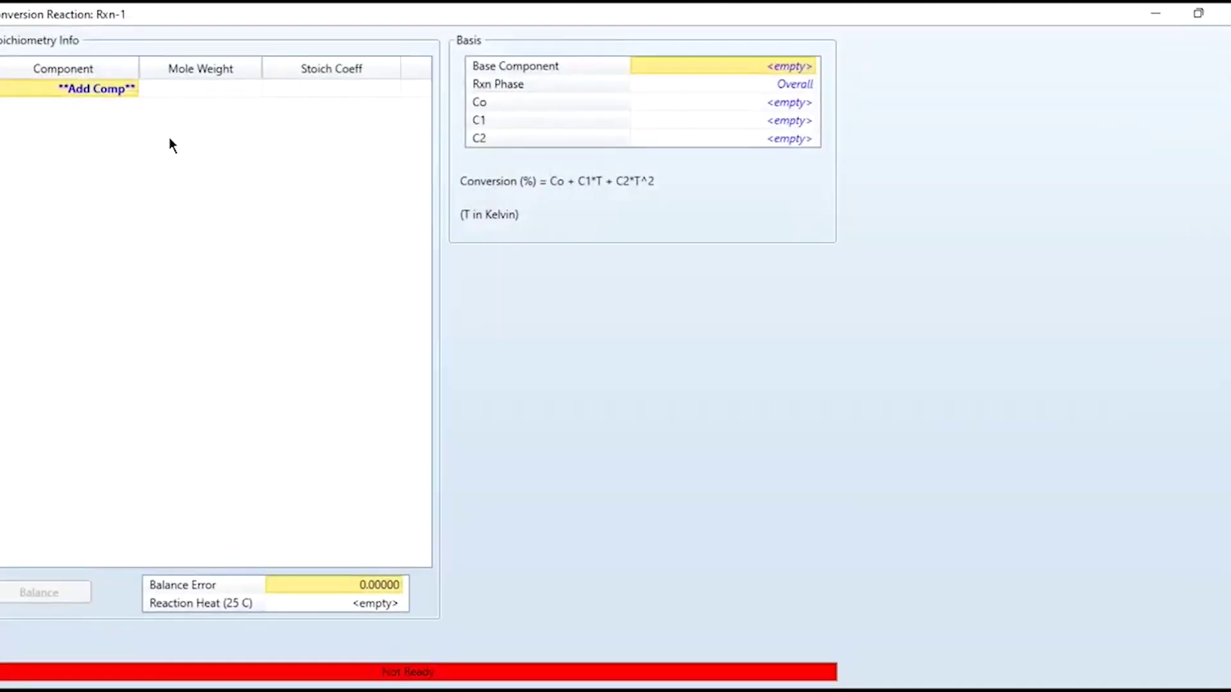
pyautogui.click(157, 242)
pyautogui.click(158, 242)
pyautogui.click(130, 140)
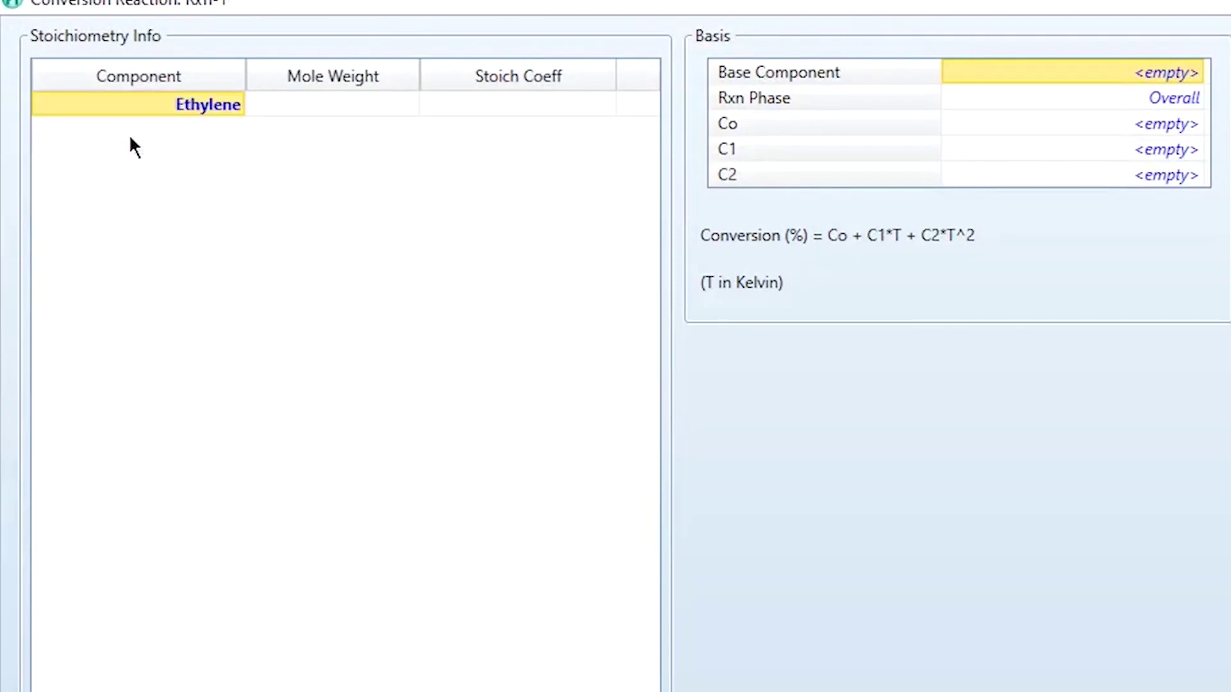
pyautogui.click(232, 132)
pyautogui.click(155, 165)
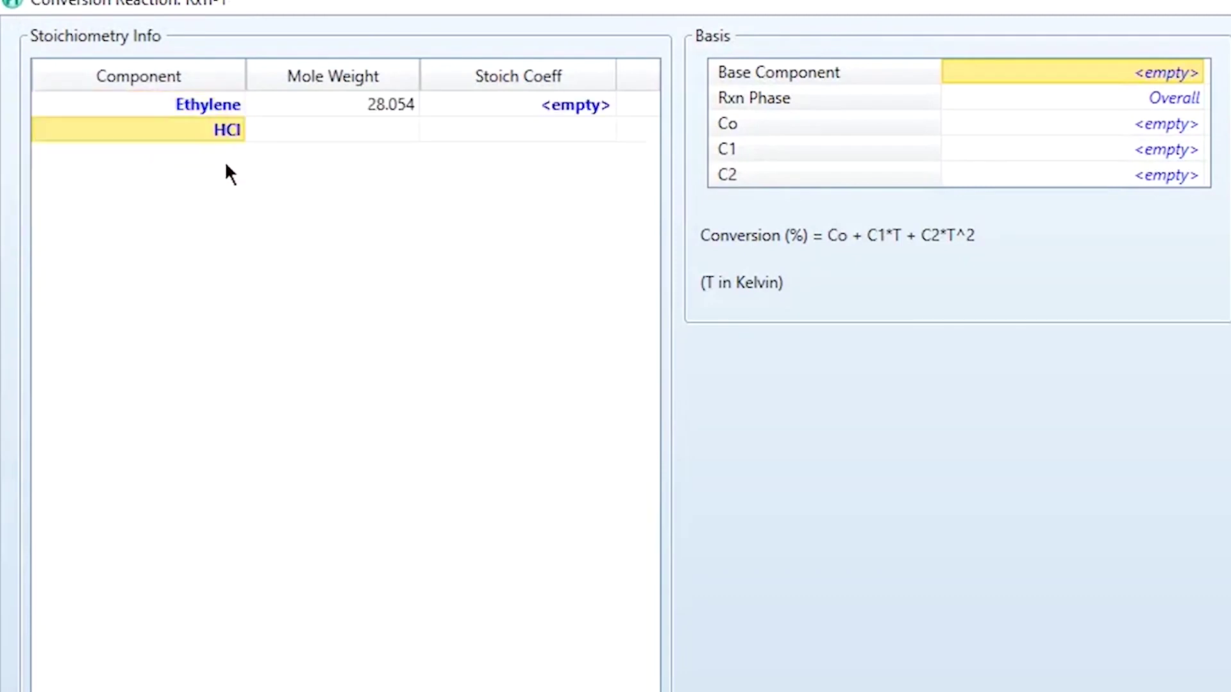
pyautogui.click(231, 157)
pyautogui.click(131, 216)
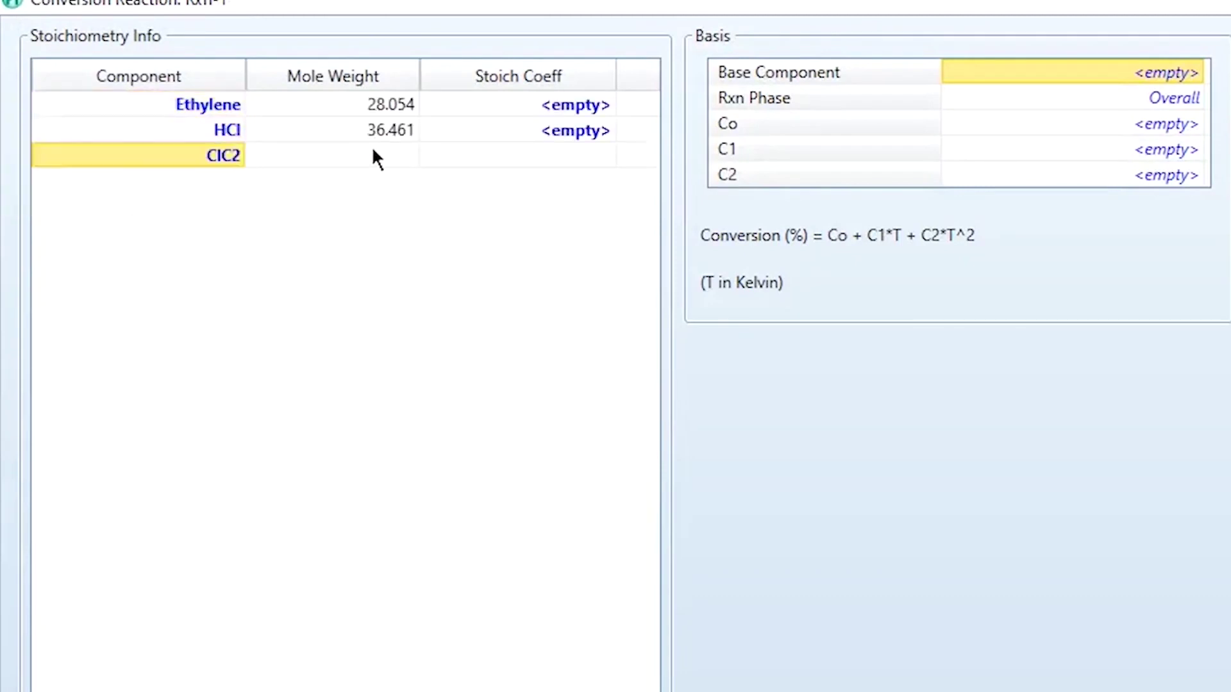
# - Set the stoichiometric coefficients to -1 for Ethylene, -1 for HCl and 1 for ClC2
pyautogui.click(489, 115)
pyautogui.write('-1')
pyautogui.press('Return')
pyautogui.write('-1')
pyautogui.press('Return')
pyautogui.write('1')
pyautogui.press('Return')
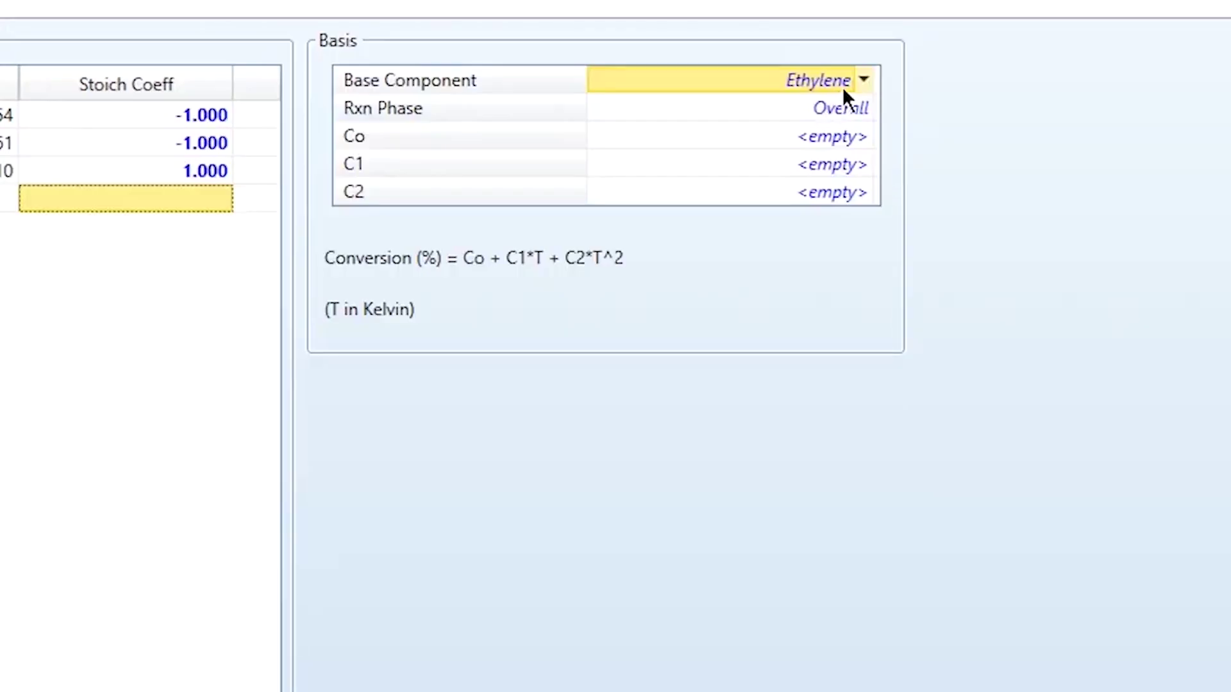
# - Set the conversion term Co to 90 with Ethylene as the base component, and close the reaction
pyautogui.click(780, 136)
pyautogui.write('90')
pyautogui.press('Return')
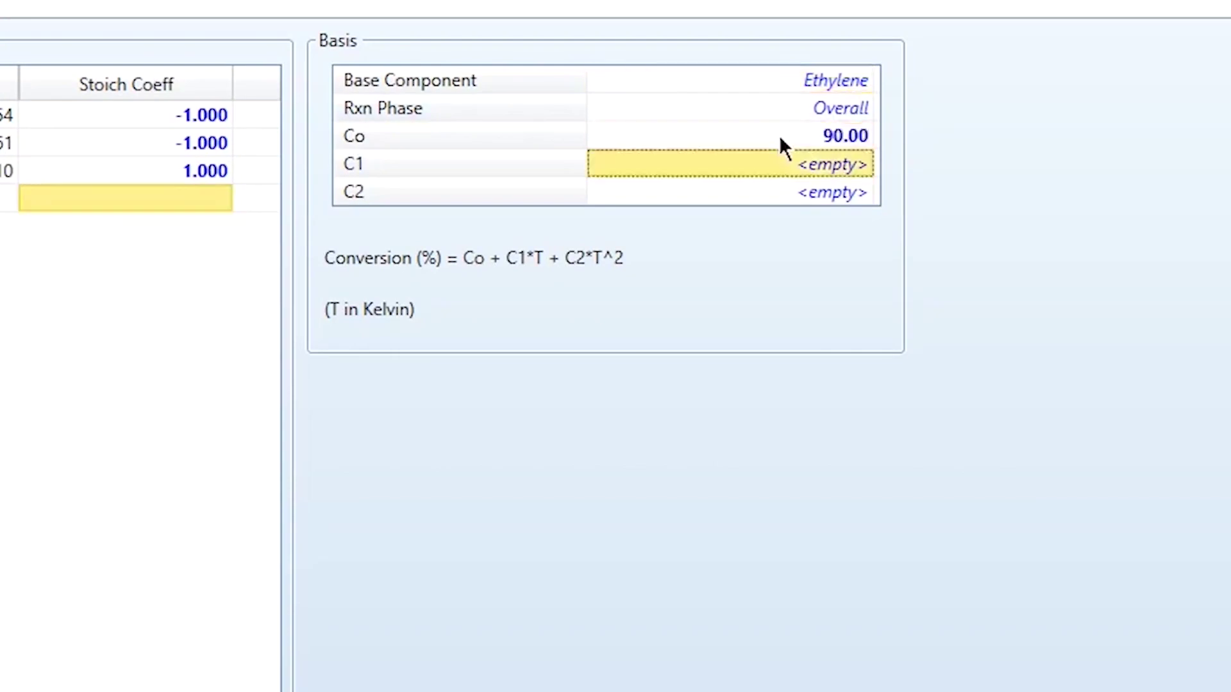
pyautogui.click(1223, 7)
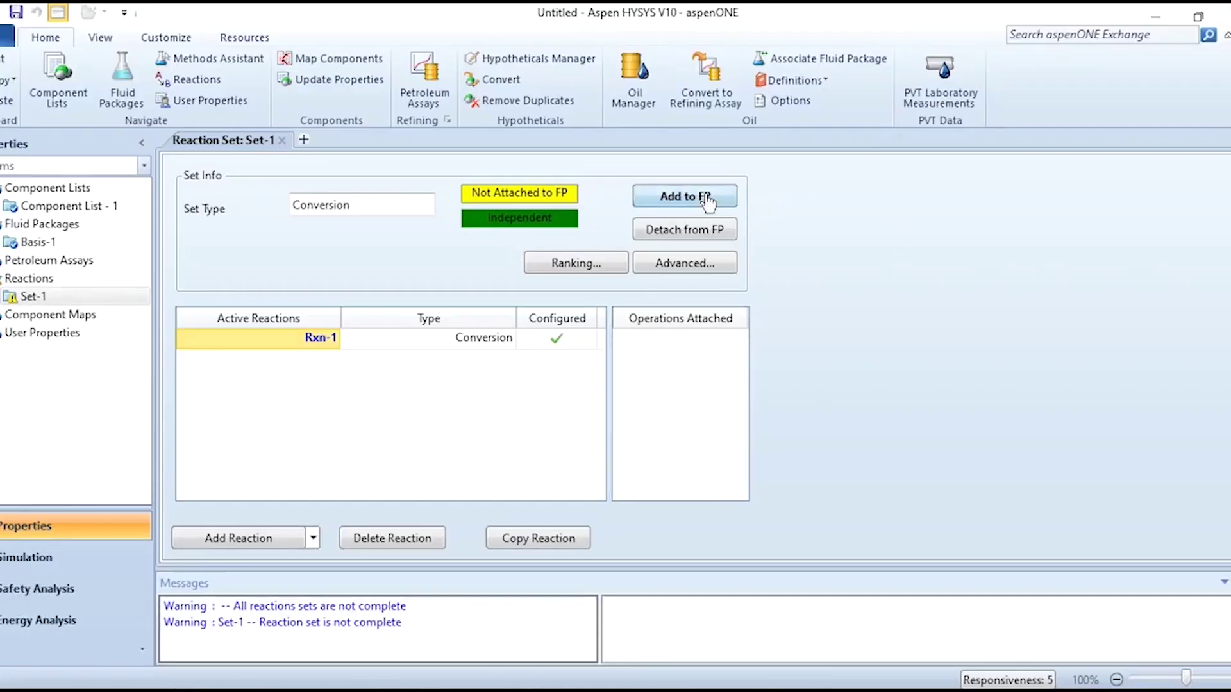
# - Attach the conversion reaction set to the Peng-Robinson fluid package and switch to the simulation environment
pyautogui.click(707, 202)
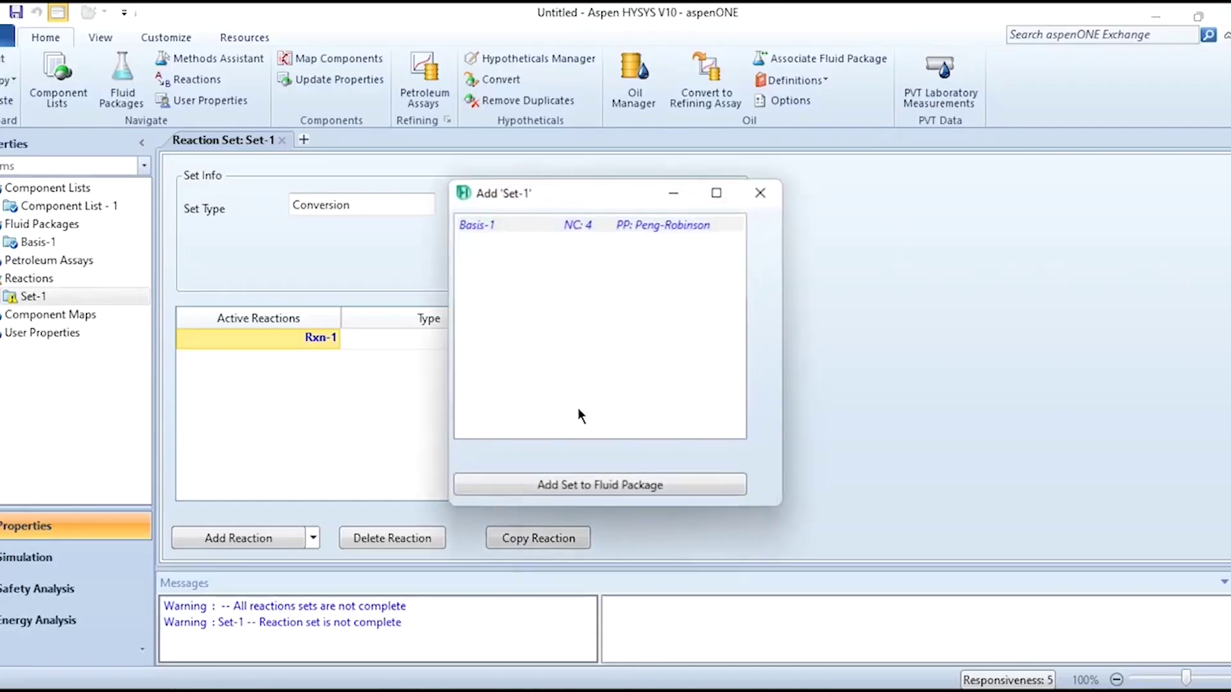
pyautogui.click(571, 494)
pyautogui.click(97, 559)
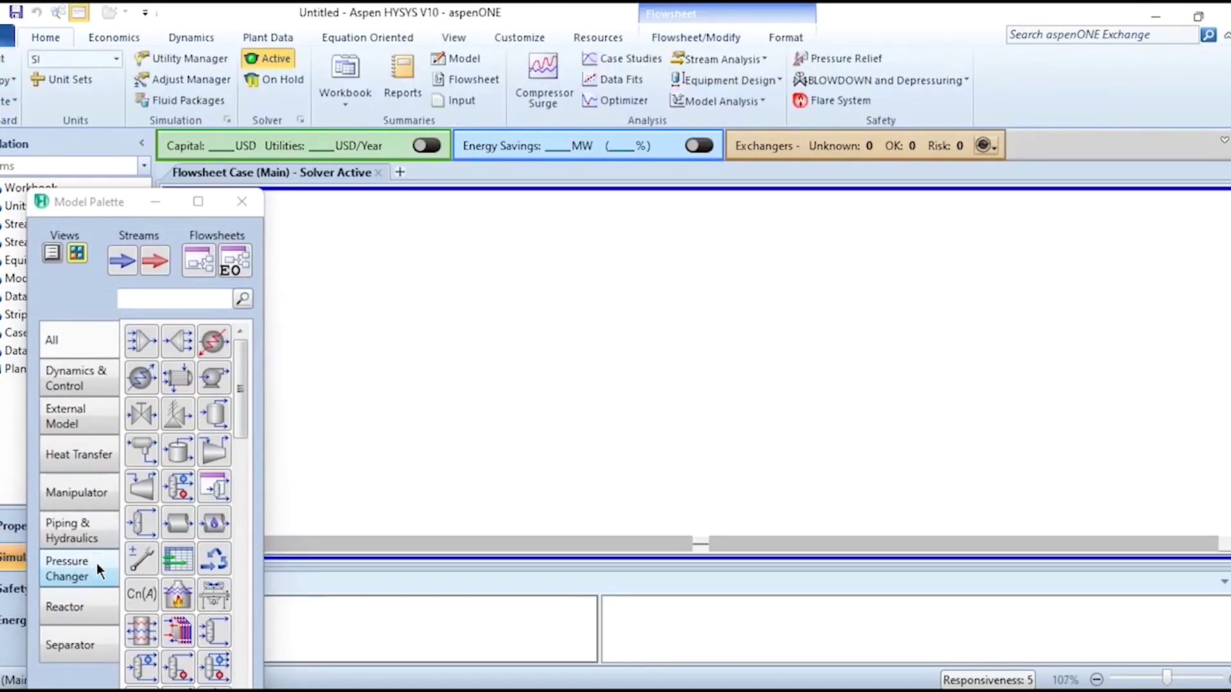
# - Place a material stream on the flowsheet and a mixer just downstream of it
pyautogui.moveTo(73, 195); pyautogui.dragTo(33, 95)
pyautogui.click(84, 159)
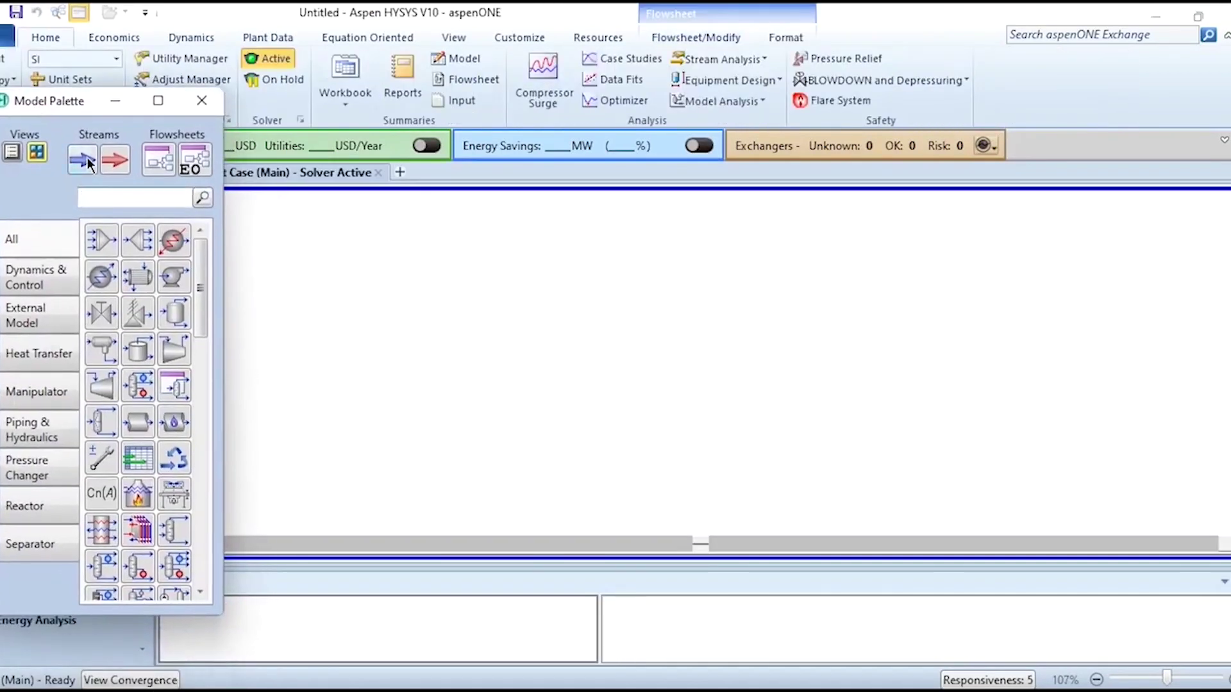
pyautogui.click(315, 323)
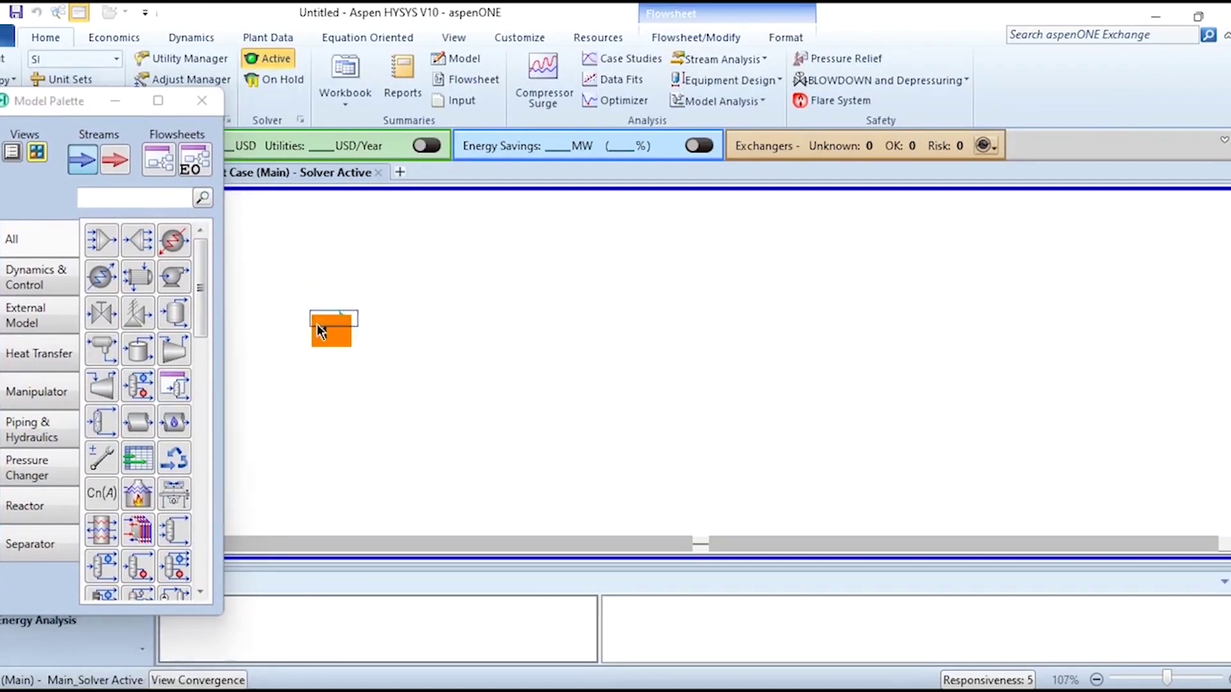
pyautogui.click(437, 336)
pyautogui.click(91, 248)
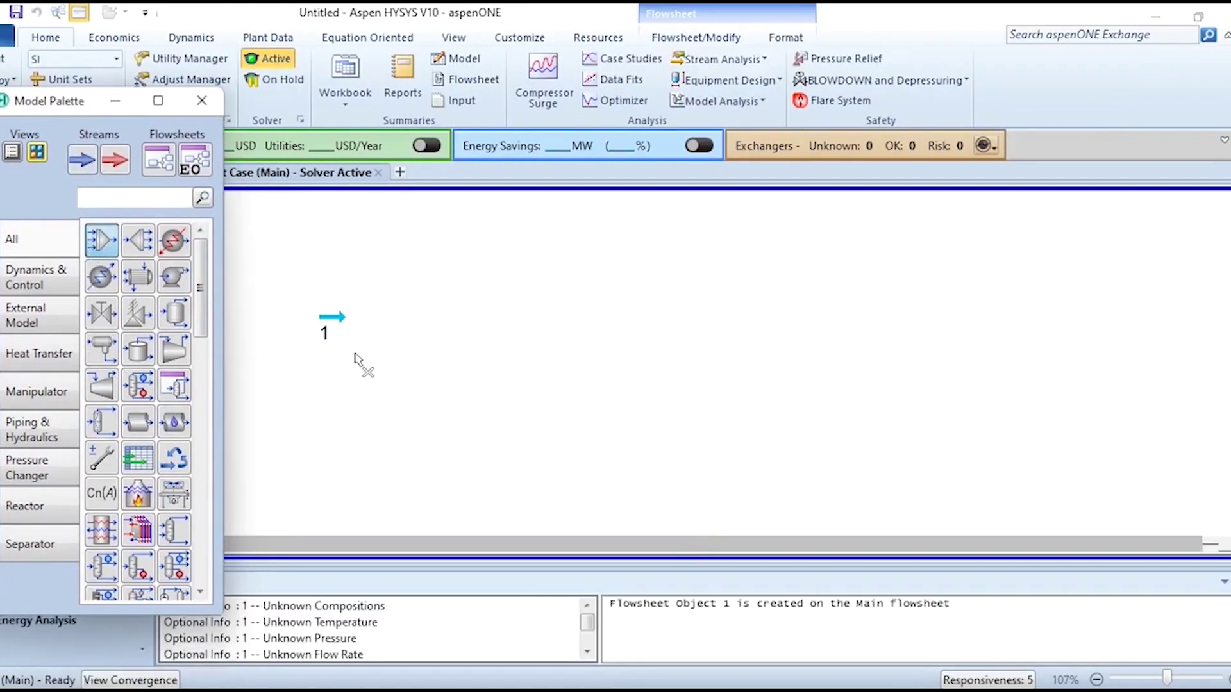
pyautogui.click(393, 367)
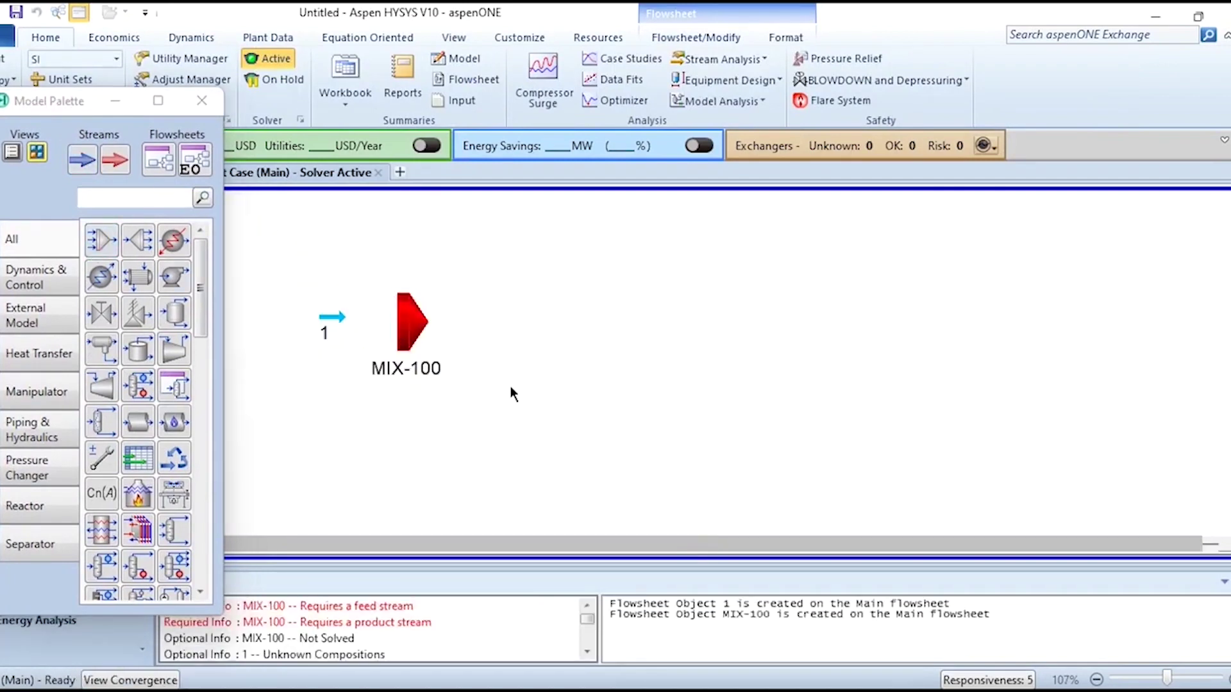
# - Rename the mixer as Mixer and connect stream 1 as its inlet and stream 2 as its outlet
pyautogui.doubleClick(404, 340)
pyautogui.moveTo(320, 248); pyautogui.dragTo(321, 84)
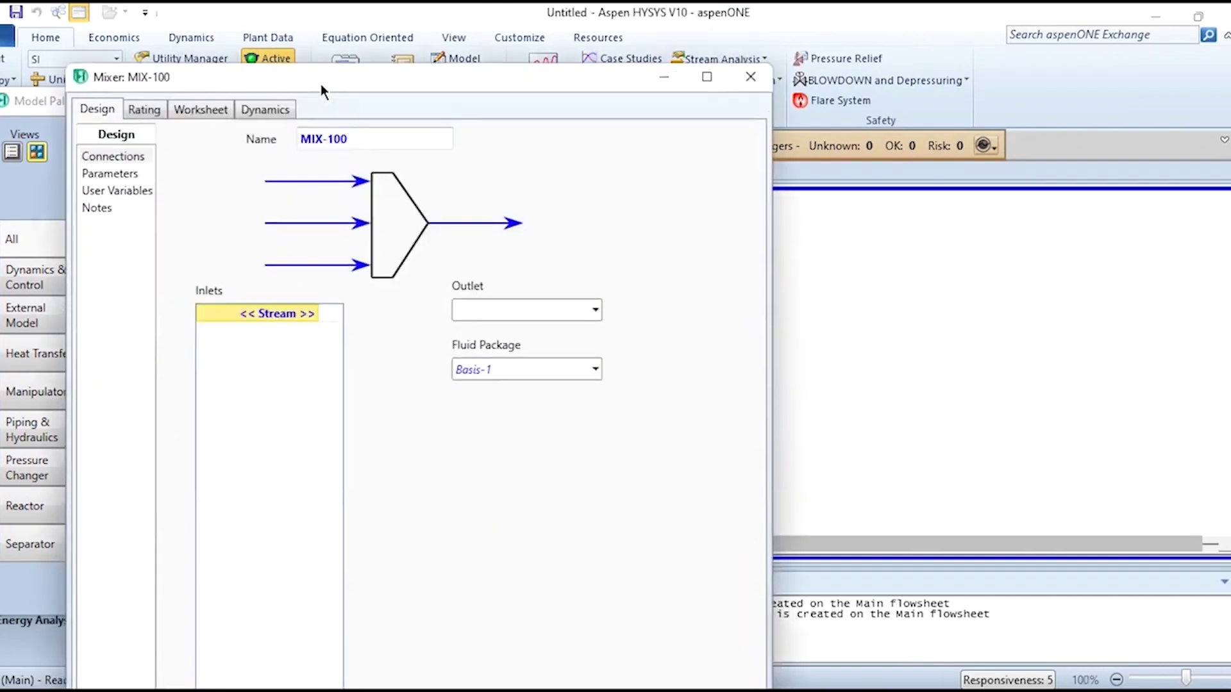
pyautogui.click(346, 136)
pyautogui.write('Mixer')
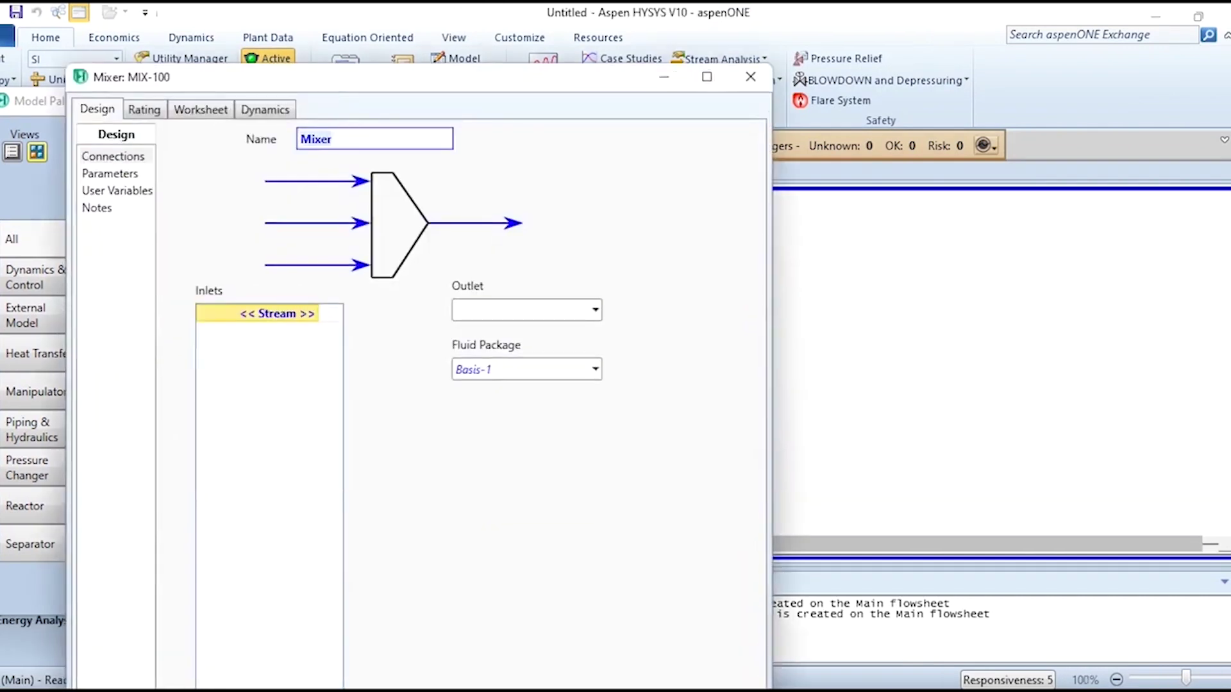
pyautogui.click(313, 318)
pyautogui.write('1')
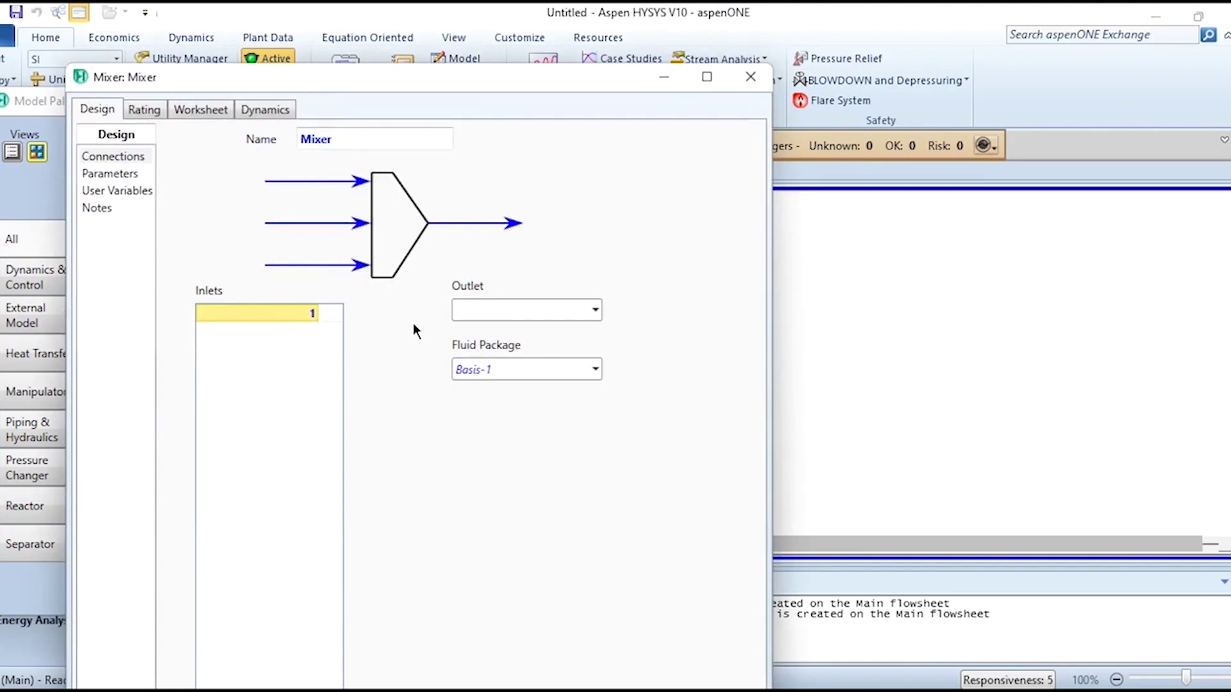
pyautogui.click(505, 308)
# - In the mixer's worksheet, specify stream 1 at 25 C, 101.3 kPa and 100 kgmole/h with mole fractions Ethylene 0.48, HCl 0.50, Nitrogen 0.02, ClC2 0
pyautogui.click(206, 111)
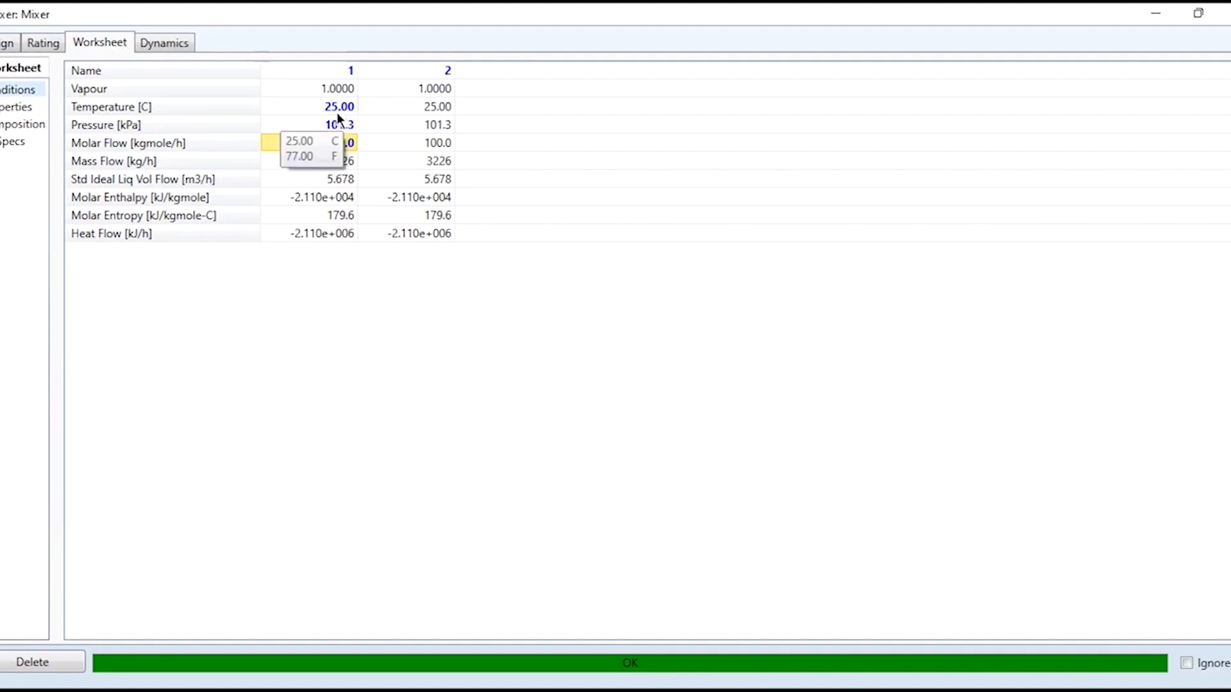
pyautogui.moveTo(338, 122)
pyautogui.moveTo(342, 149)
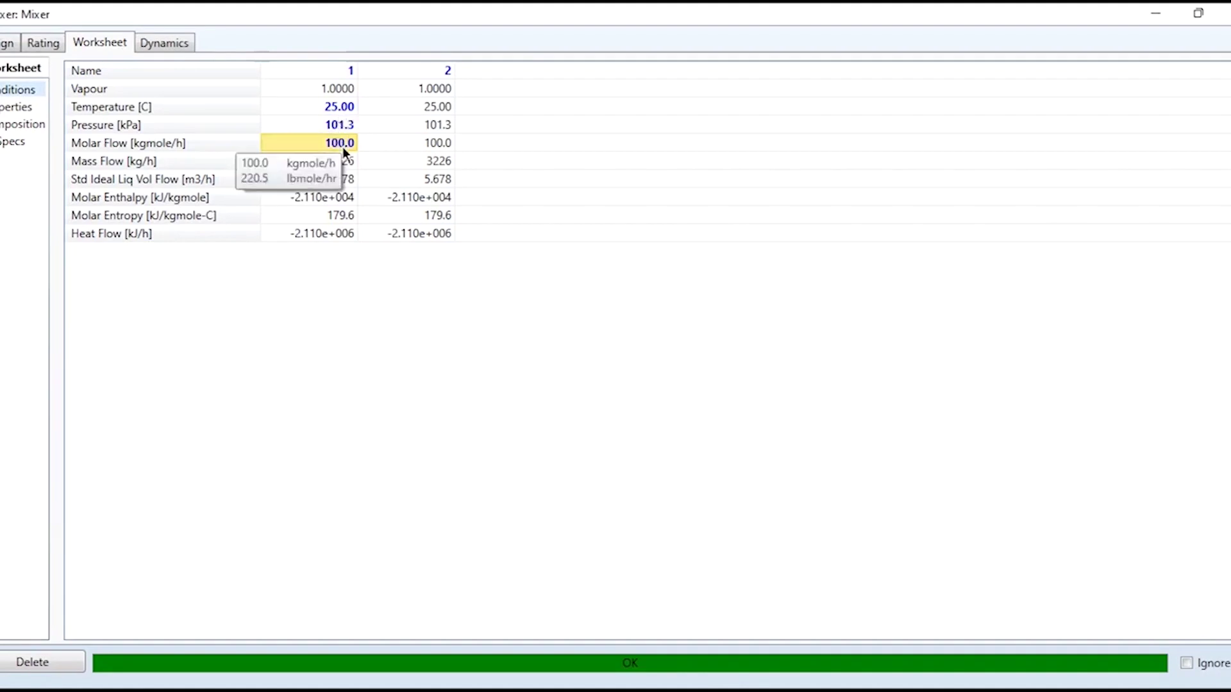
pyautogui.click(342, 148)
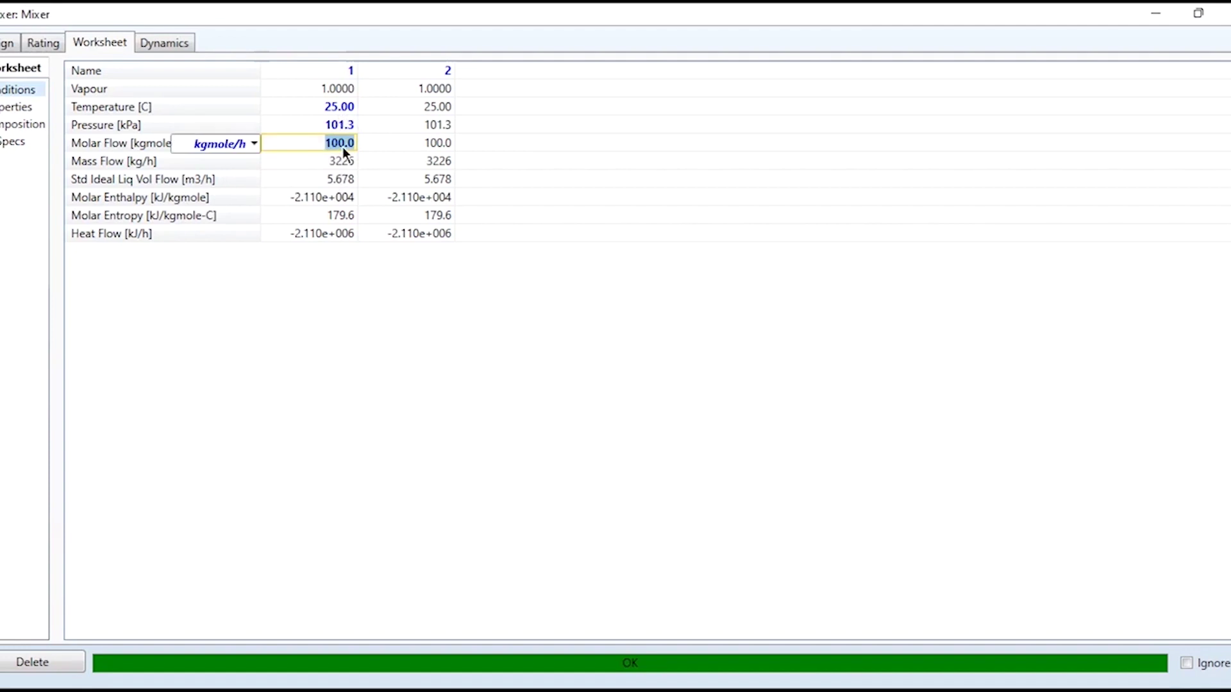
pyautogui.click(337, 163)
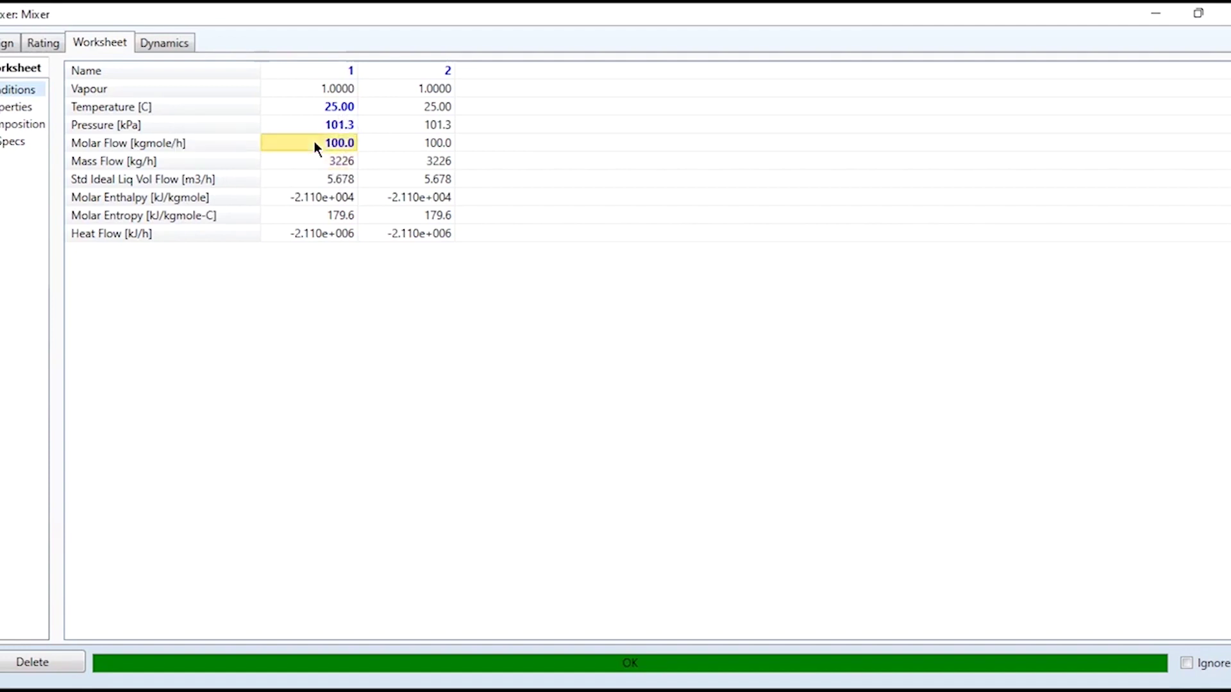
pyautogui.doubleClick(314, 141)
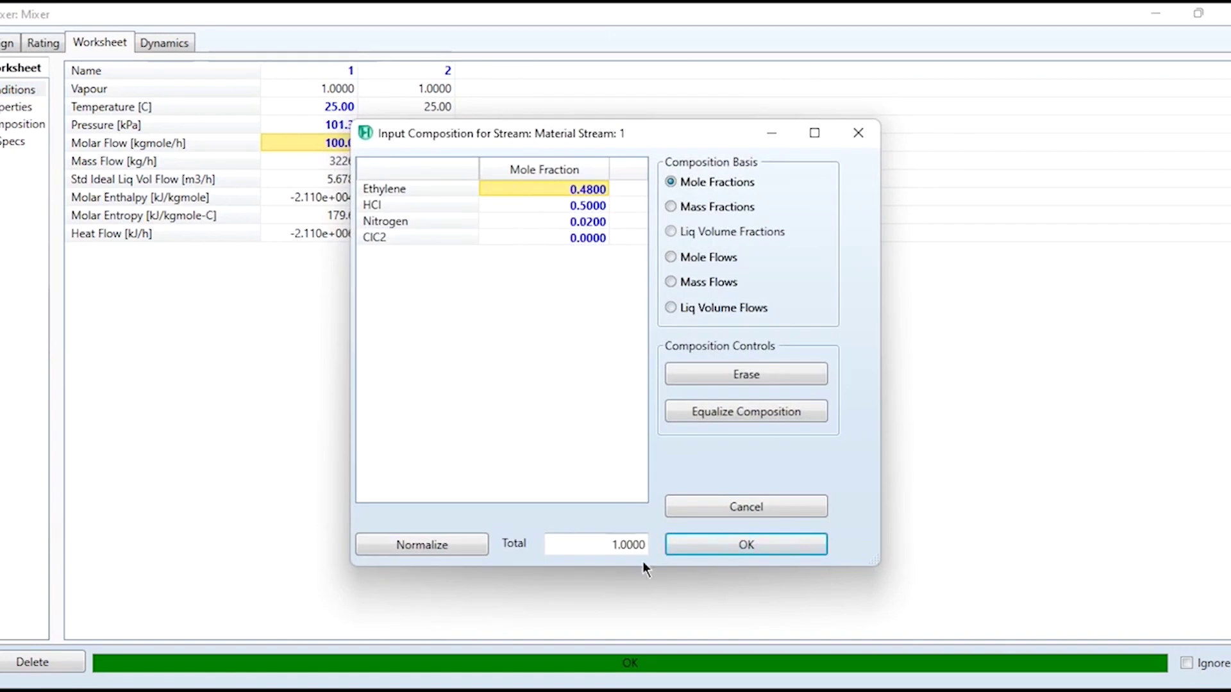
pyautogui.click(694, 548)
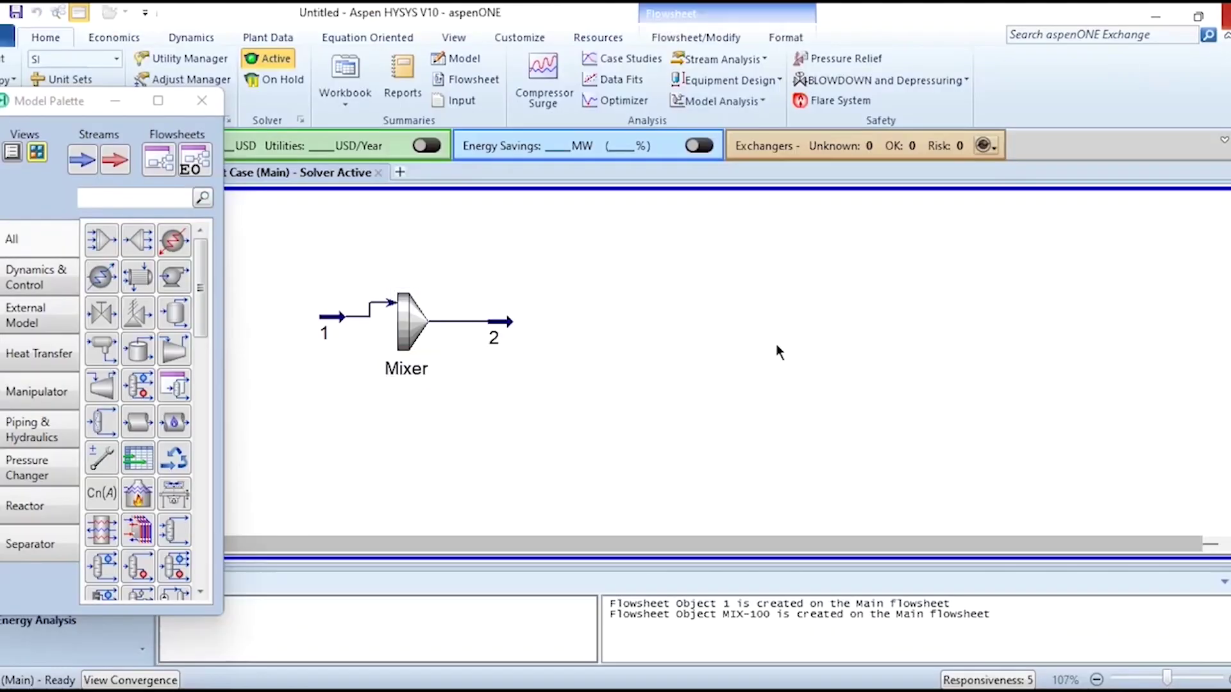
# - Move stream 1 level with the mixer's inlet so the connecting line runs straight
pyautogui.click(330, 317)
pyautogui.moveTo(329, 315); pyautogui.dragTo(330, 302)
pyautogui.click(342, 359)
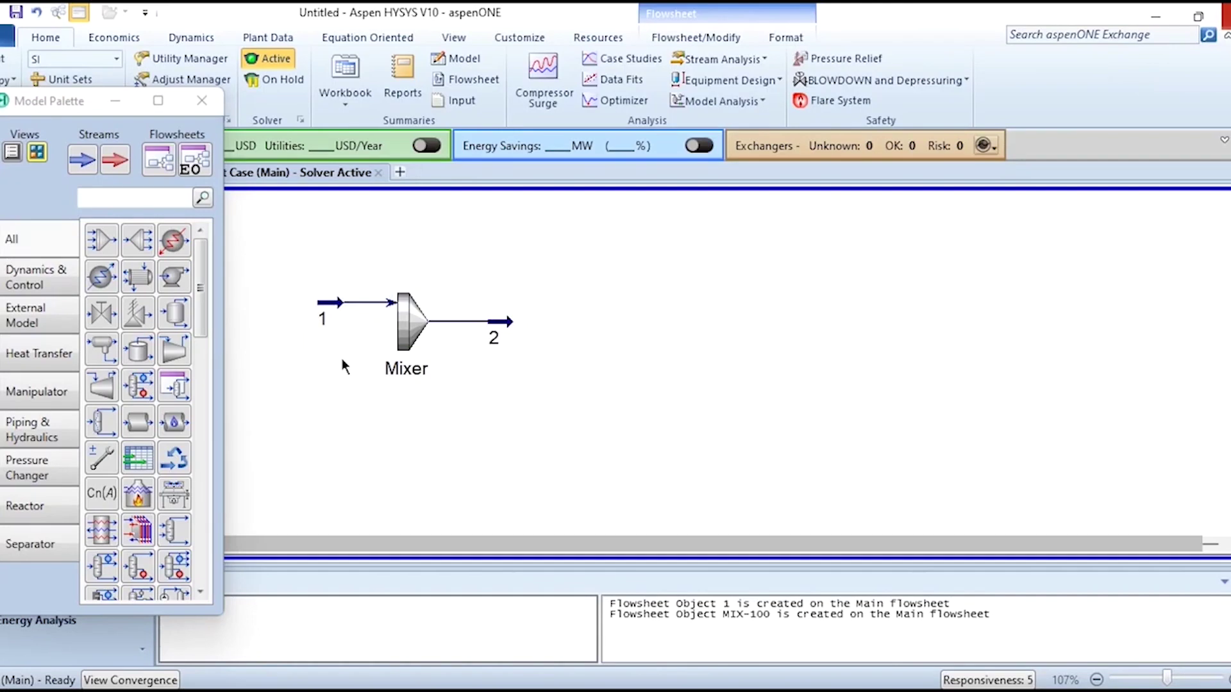
# - Place a conversion reactor downstream of stream 2 and open its properties
pyautogui.click(48, 510)
pyautogui.moveTo(174, 240); pyautogui.dragTo(585, 410)
pyautogui.doubleClick(612, 340)
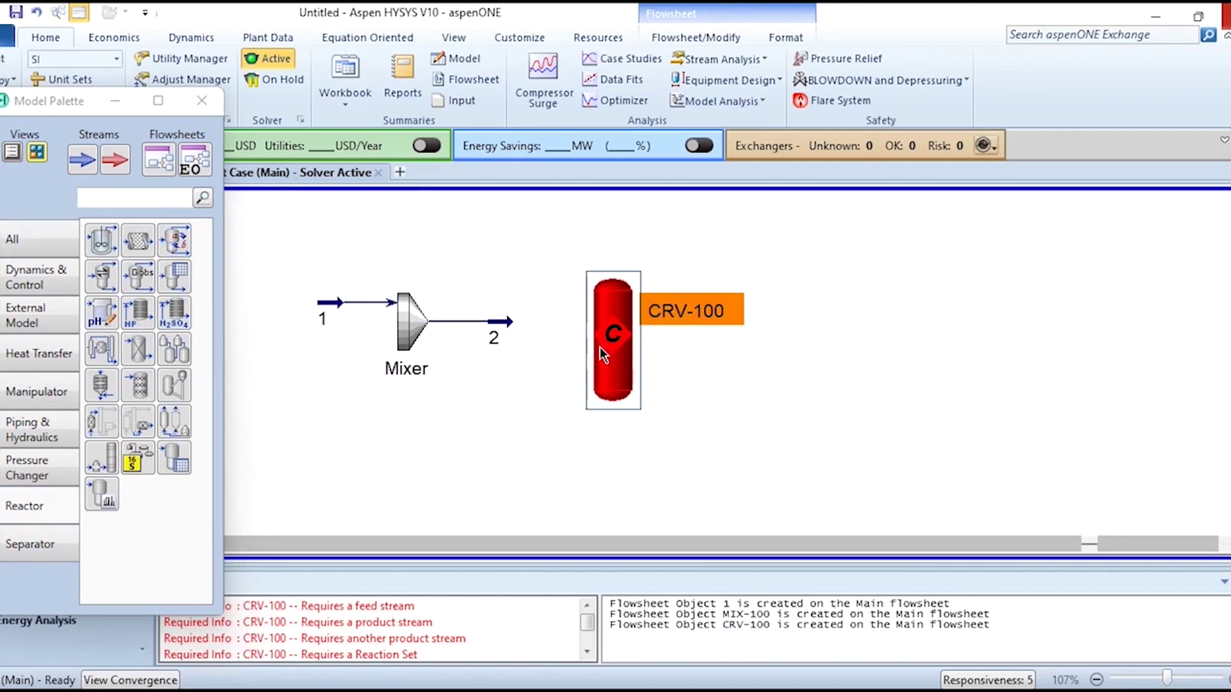
pyautogui.moveTo(459, 268); pyautogui.dragTo(361, 65)
# - Connect stream 2 as the reactor's inlet, 3 as vapour outlet, 4 as liquid outlet and Q-heat as its energy stream
pyautogui.click(248, 206)
pyautogui.click(249, 206)
pyautogui.click(103, 240)
pyautogui.click(462, 481)
pyautogui.write('3')
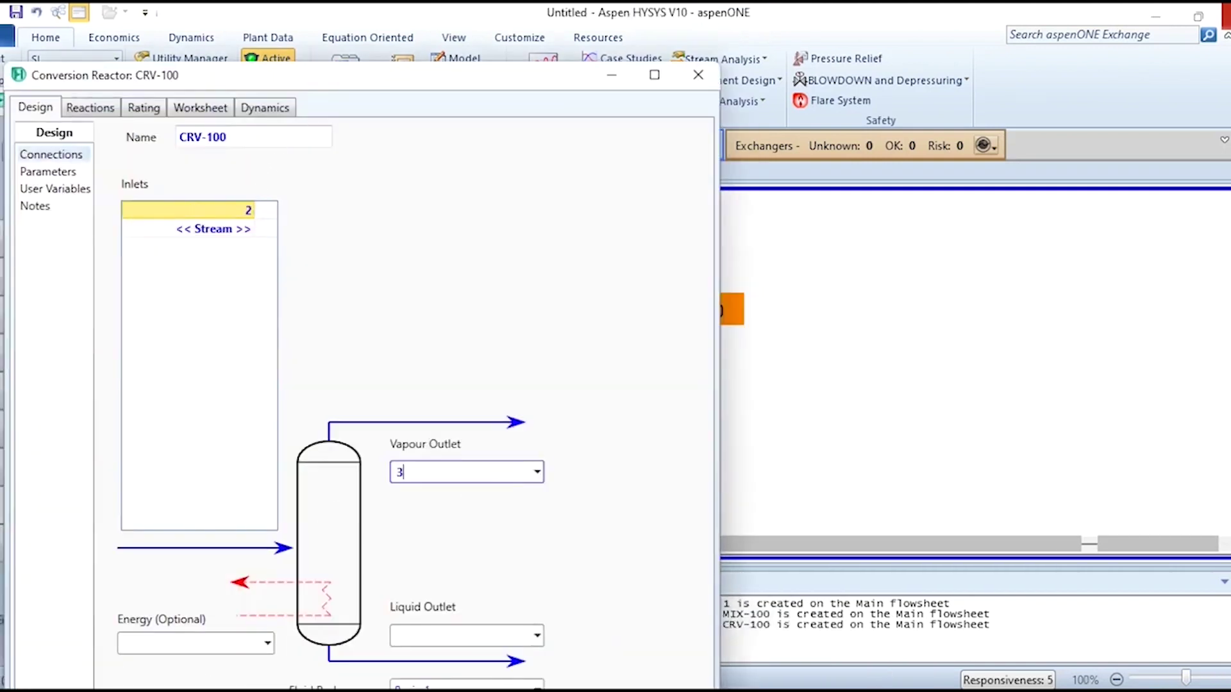
pyautogui.click(462, 632)
pyautogui.write('4')
pyautogui.click(201, 638)
pyautogui.write('Q-heat')
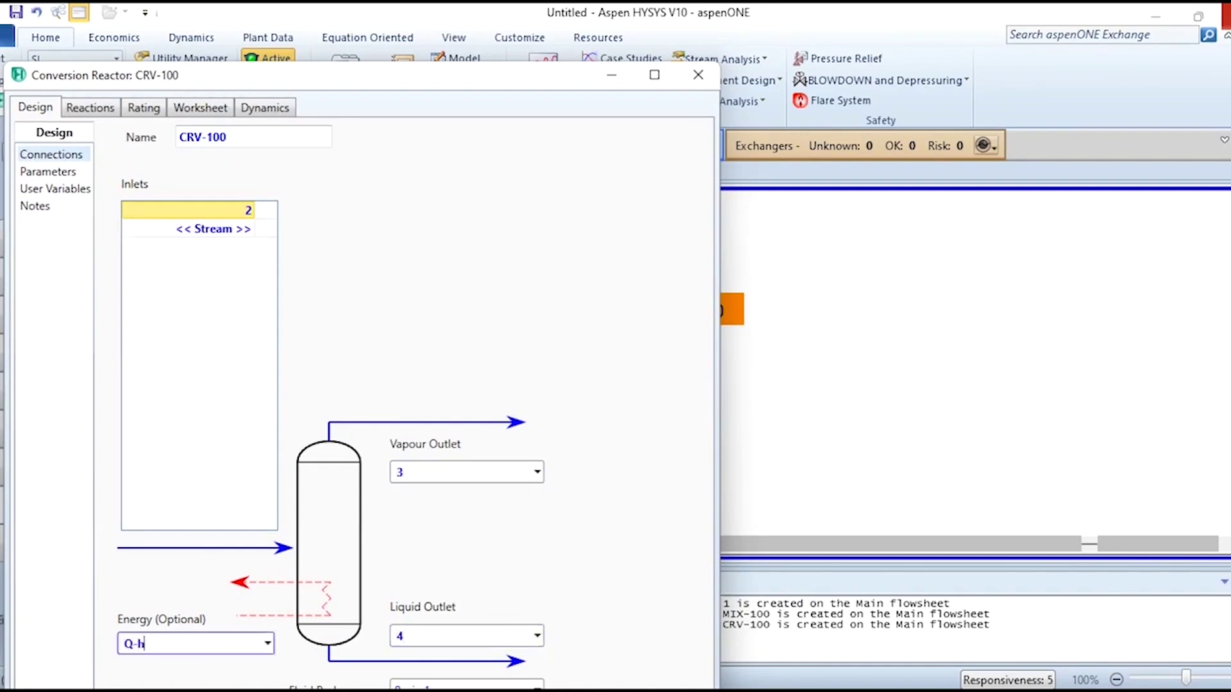
# - Assign reaction set Set-1 to the conversion reactor
pyautogui.doubleClick(465, 75)
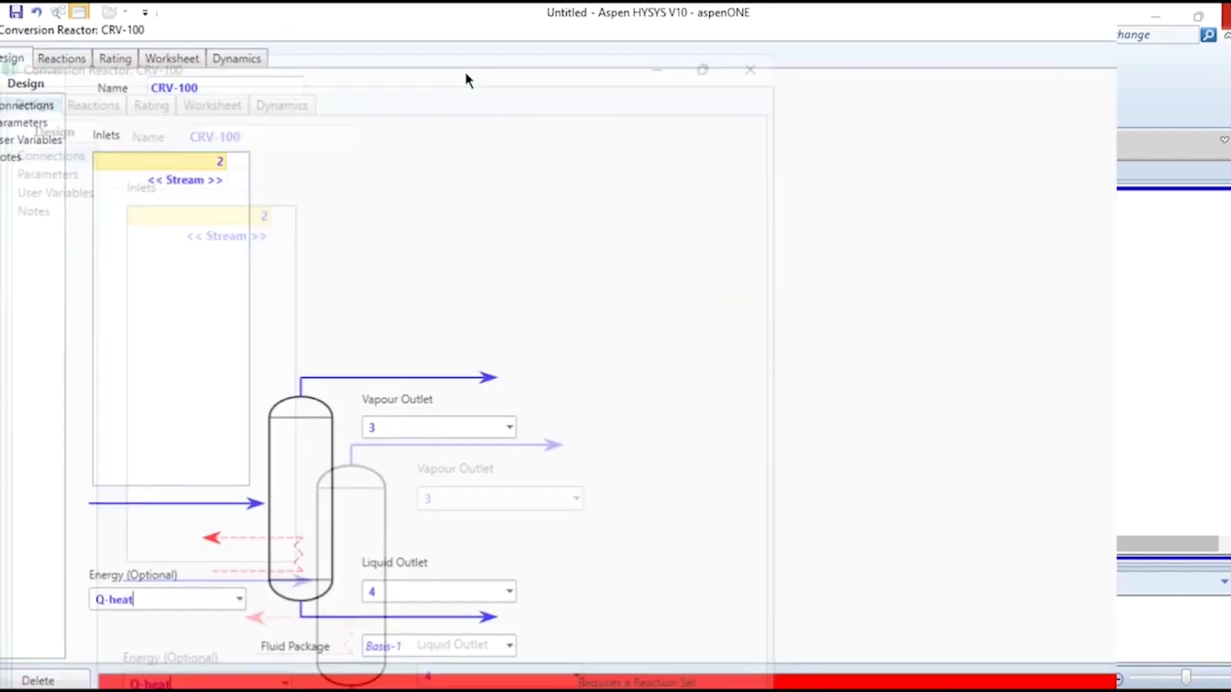
pyautogui.click(50, 43)
pyautogui.click(298, 97)
pyautogui.click(228, 123)
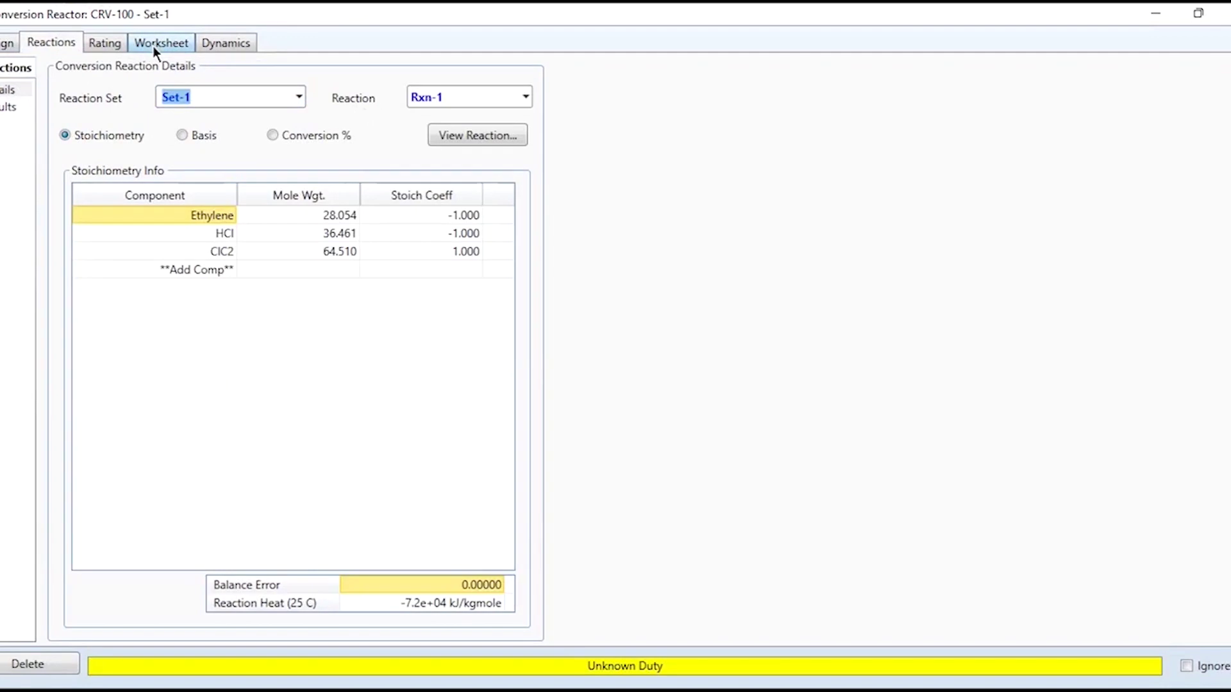
# - In the reactor's worksheet, set the temperature of outlet stream 4 to 25 C
pyautogui.click(157, 43)
pyautogui.write('25')
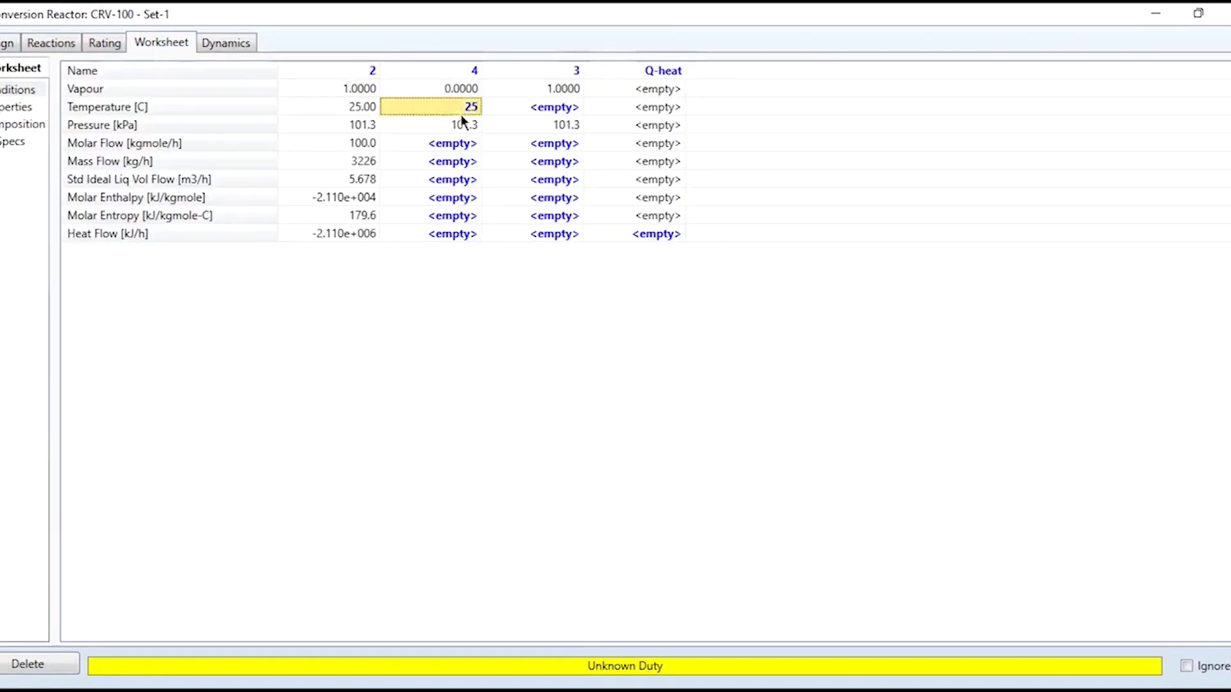
pyautogui.press('Return')
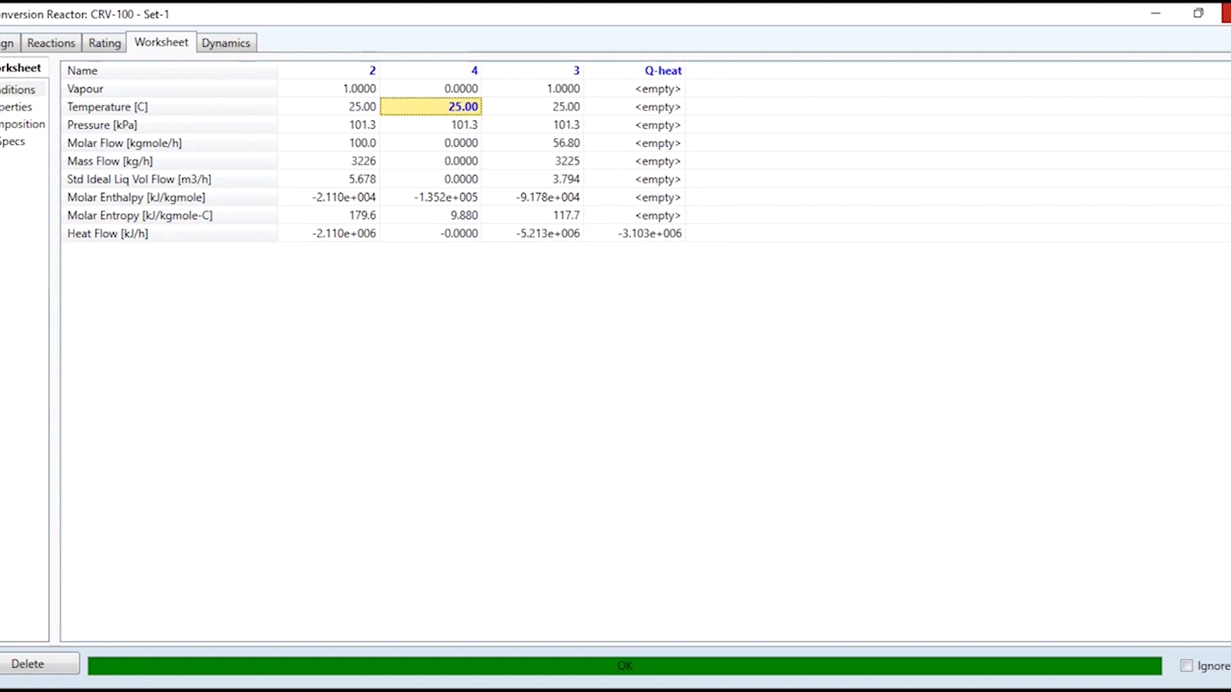
pyautogui.moveTo(555, 116)
pyautogui.moveTo(565, 163)
pyautogui.click(1226, 12)
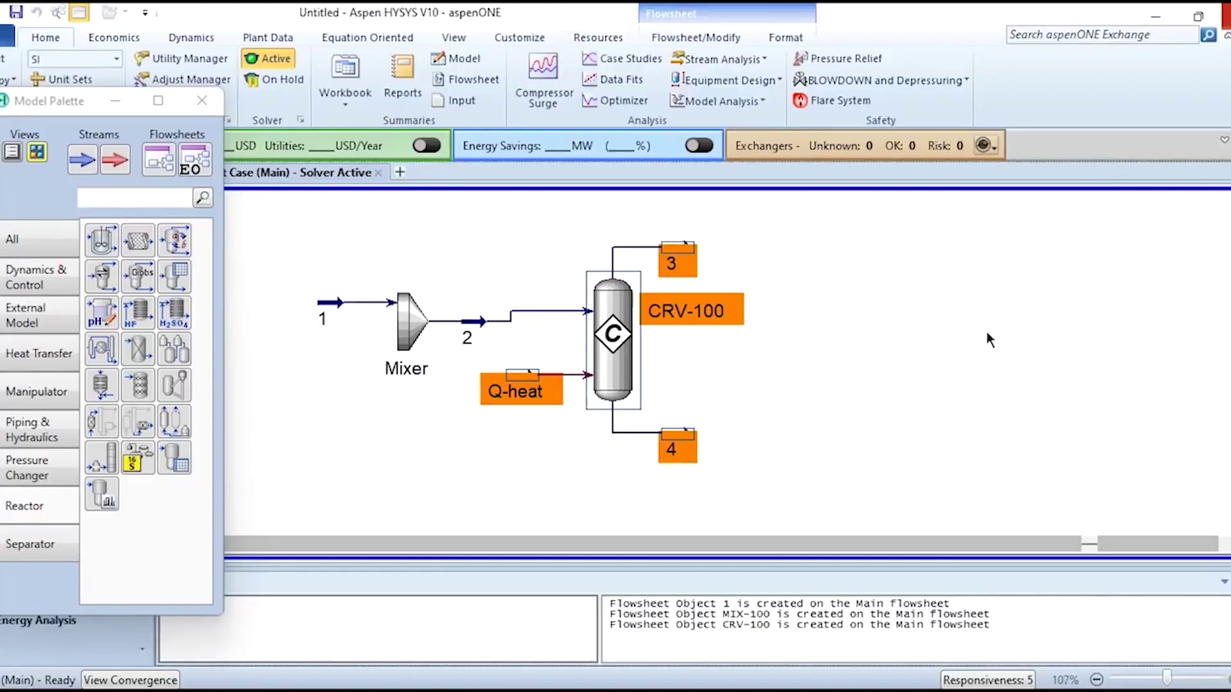
# - Align the conversion reactor so stream 2 enters in a straight line, and rename the unit as Reactor
pyautogui.click(1096, 680)
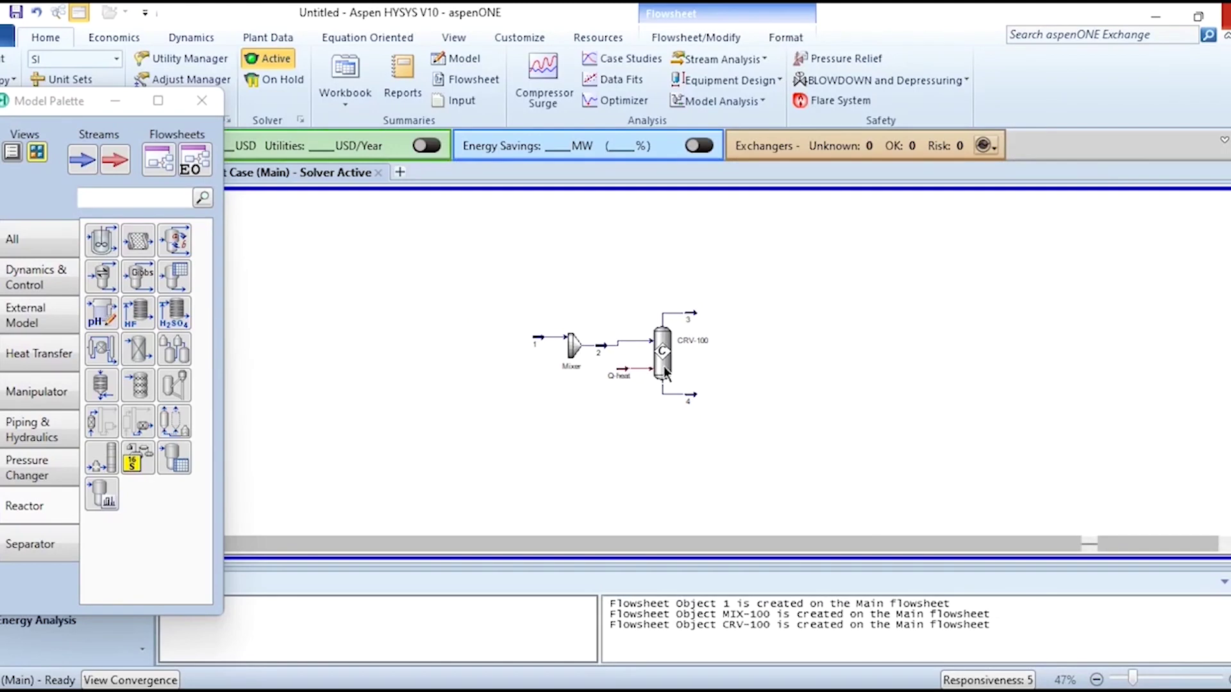
pyautogui.moveTo(750, 387); pyautogui.dragTo(643, 391)
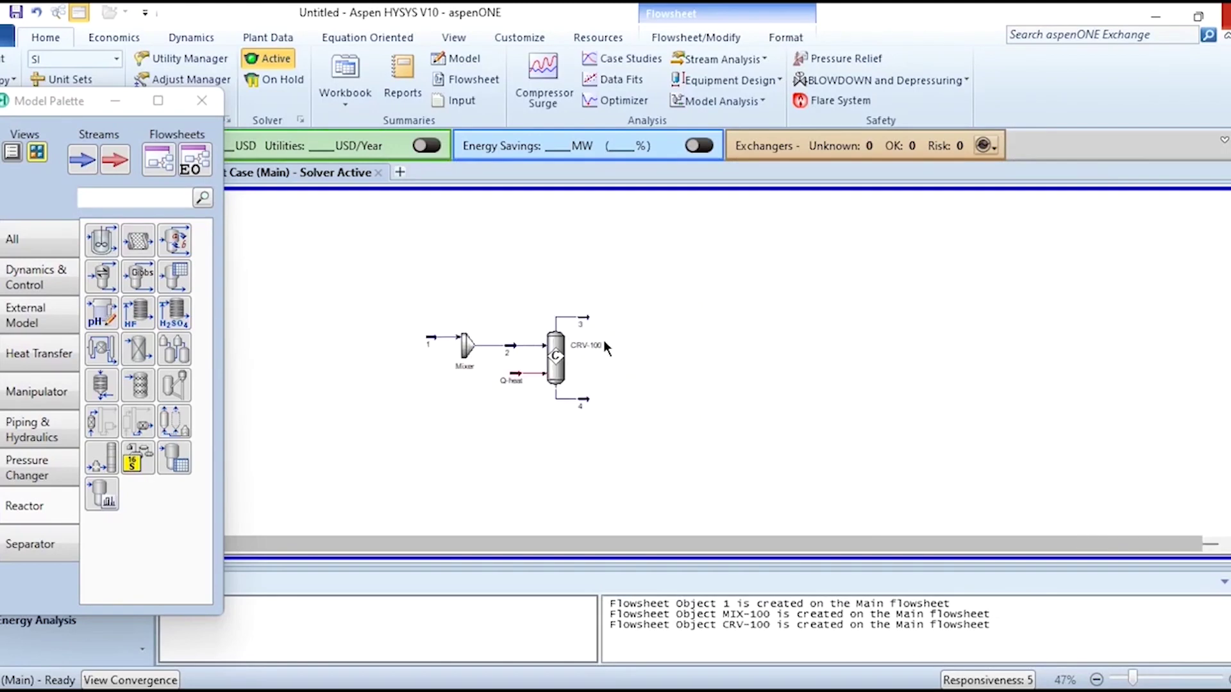
pyautogui.doubleClick(564, 357)
pyautogui.click(32, 199)
pyautogui.doubleClick(188, 226)
pyautogui.write('Reactor')
pyautogui.press('Return')
pyautogui.click(683, 163)
# - Place a compressor downstream of the reactor's vapour outlet and open its properties
pyautogui.click(54, 248)
pyautogui.click(174, 350)
pyautogui.click(641, 329)
pyautogui.doubleClick(641, 328)
# - Connect stream 3 as the compressor's inlet, 5 as its outlet and Q-102 as its energy stream
pyautogui.click(294, 313)
pyautogui.click(213, 338)
pyautogui.click(454, 498)
pyautogui.write('5')
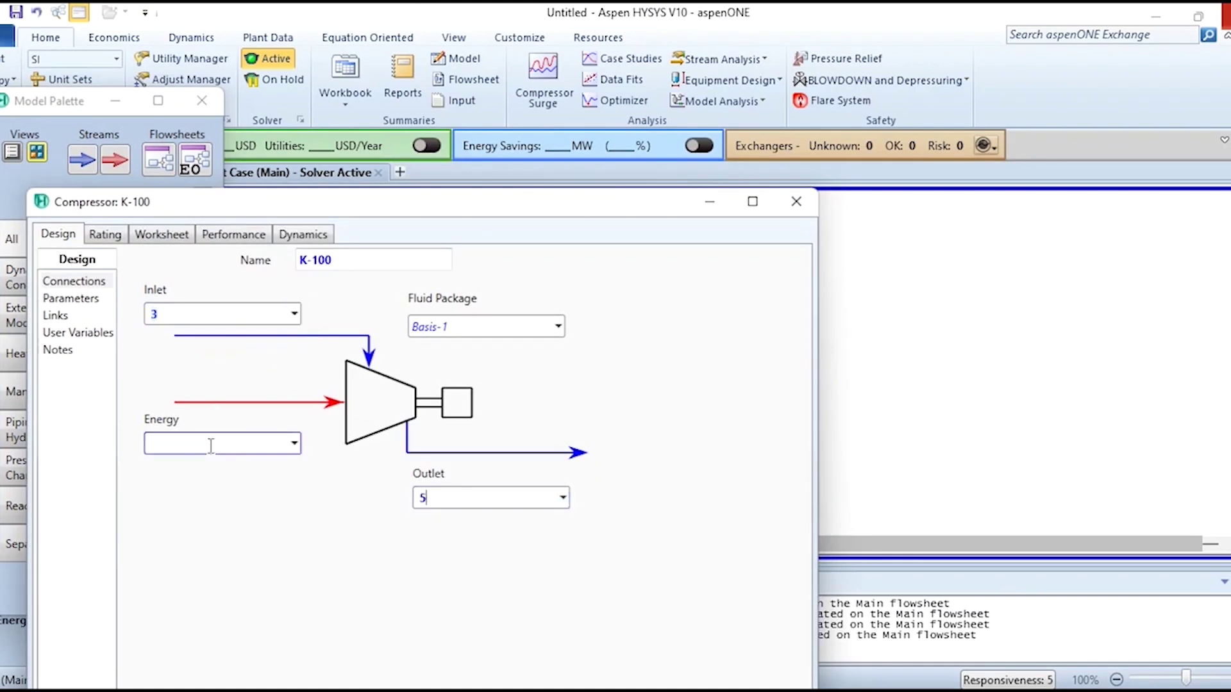
pyautogui.write('Q-102')
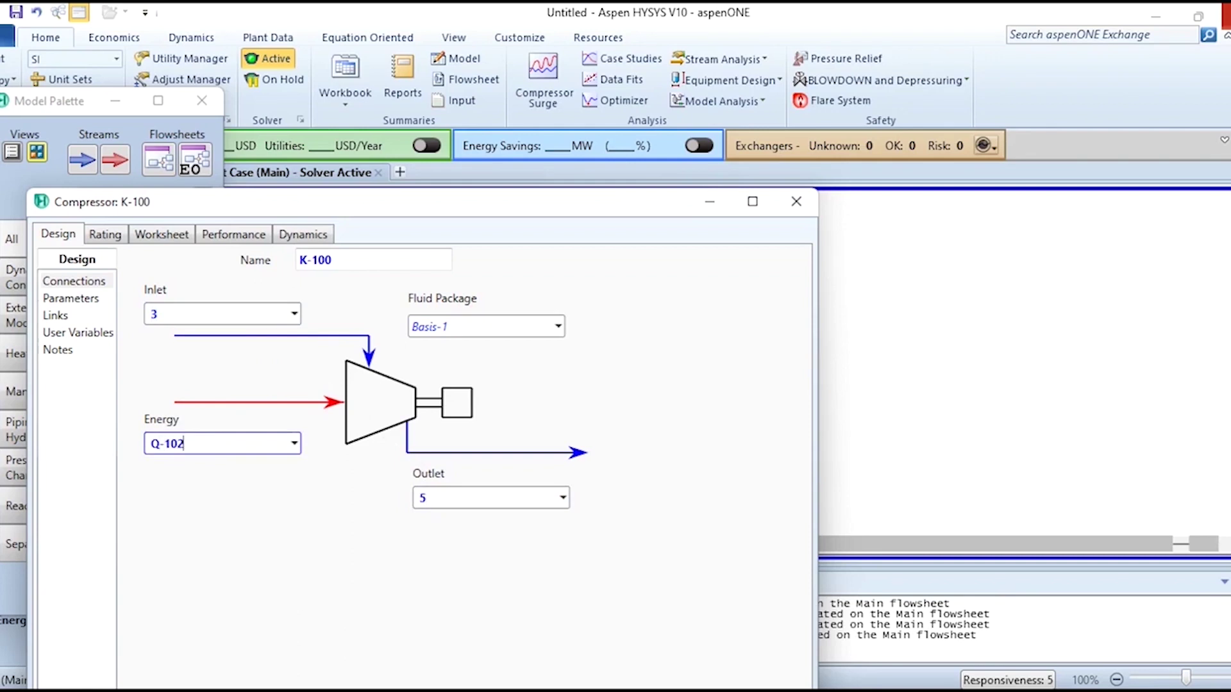
# - In the compressor's worksheet, set the pressure of outlet stream 5 to 2100 kPa
pyautogui.click(163, 234)
pyautogui.click(508, 317)
pyautogui.write('2100')
pyautogui.press('Return')
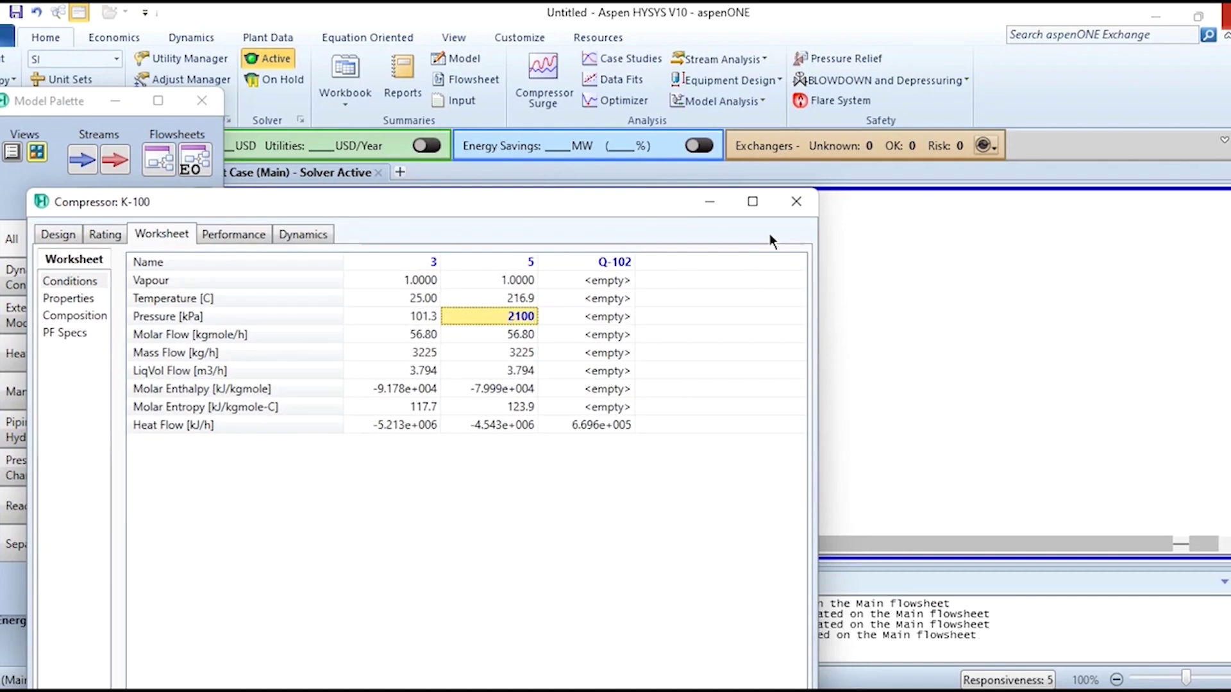
pyautogui.click(796, 202)
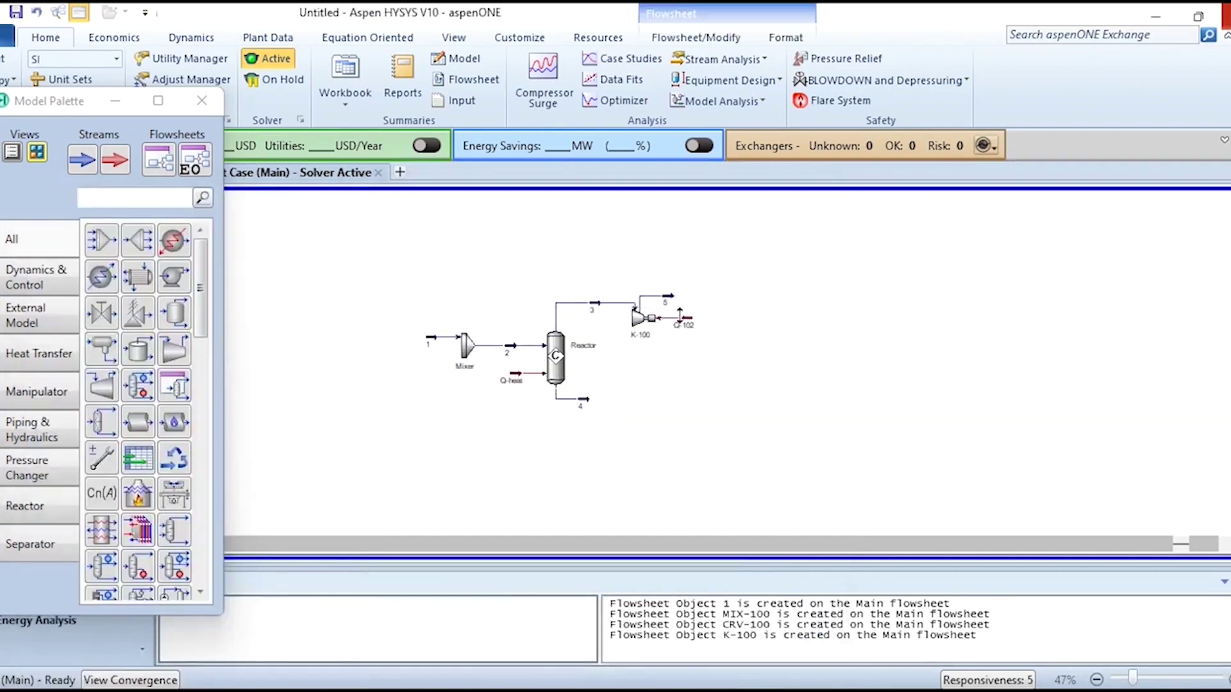
# - Raise stream 3 level with stream 5 and rename the reactor's energy stream as Q-100
pyautogui.click(591, 299)
pyautogui.click(668, 371)
pyautogui.doubleClick(516, 380)
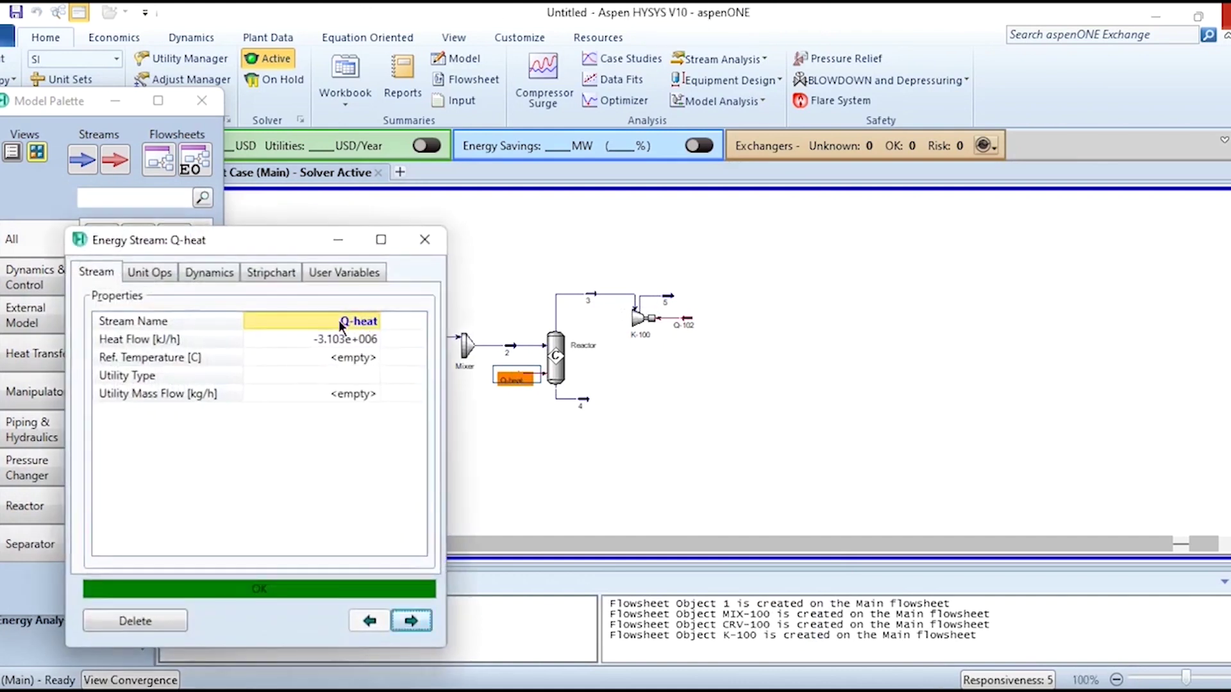
pyautogui.write('Q-100')
pyautogui.press('Return')
pyautogui.click(535, 392)
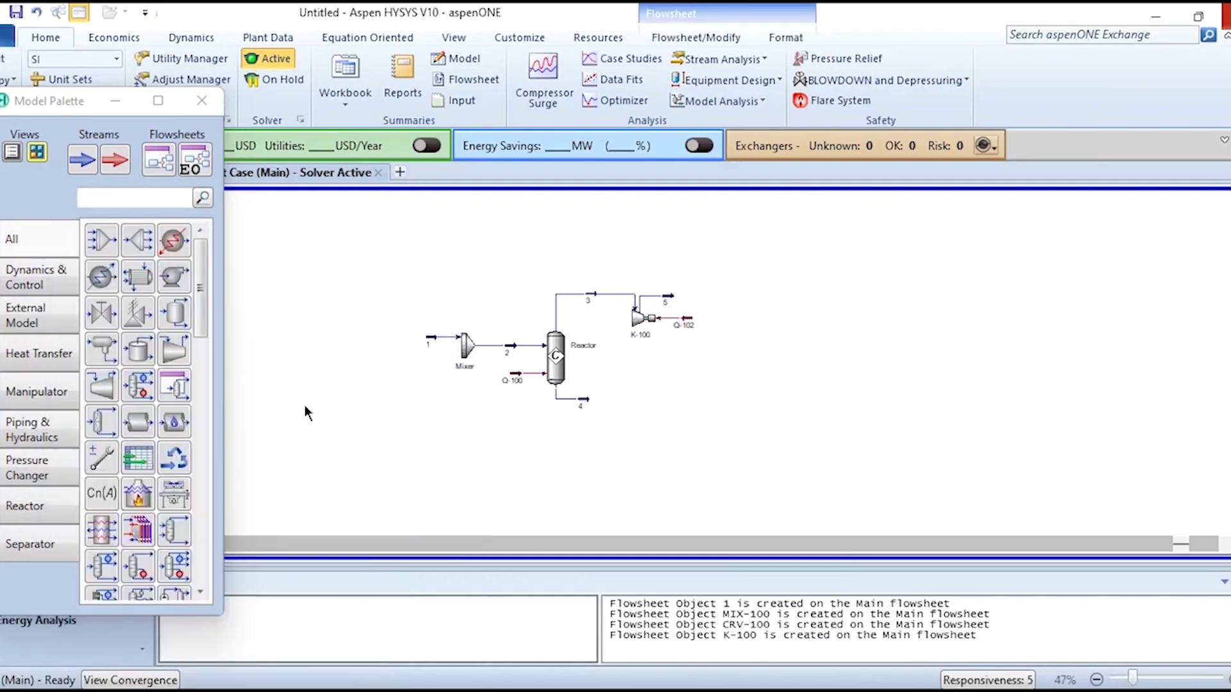
# - Place a cooler after the compressor with stream 5 as inlet, 6 as outlet and Q-101 as its energy stream
pyautogui.moveTo(101, 277); pyautogui.dragTo(742, 296)
pyautogui.doubleClick(736, 307)
pyautogui.click(391, 419)
pyautogui.click(299, 466)
pyautogui.click(482, 519)
pyautogui.write('6')
pyautogui.write('Q-101')
pyautogui.press('Return')
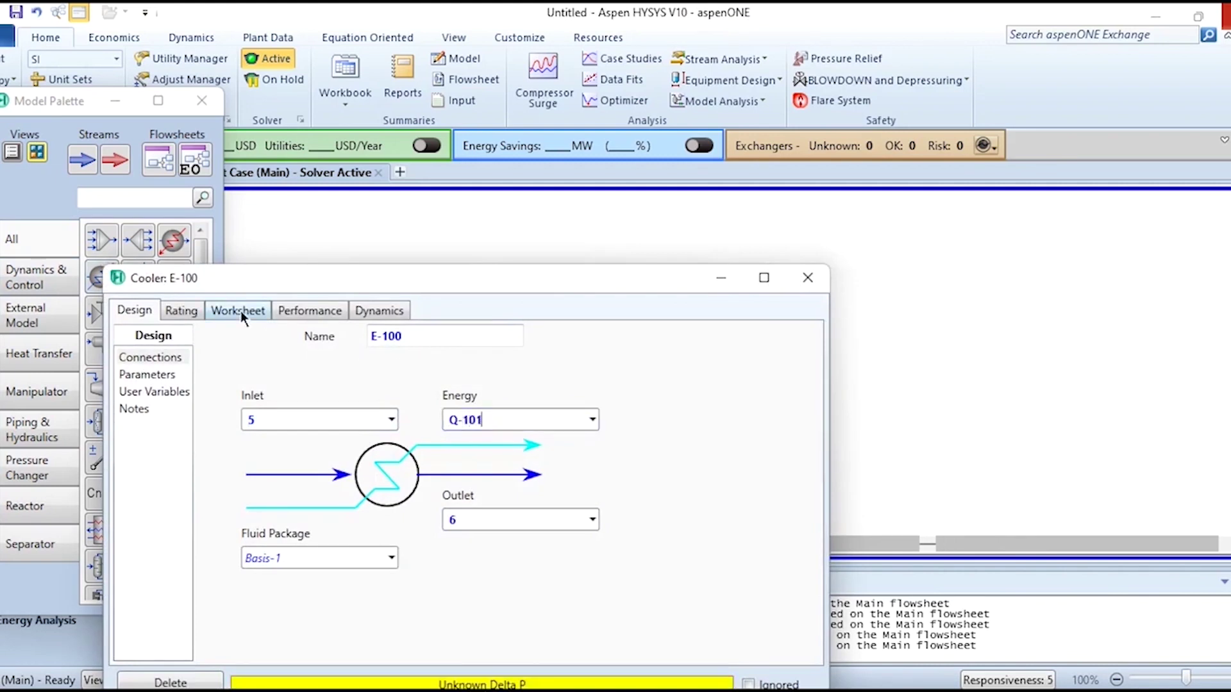
# - Specify the cooler's outlet stream 6 at 2100 kPa and 20 C, and check the cooler's pressure drop
pyautogui.click(240, 311)
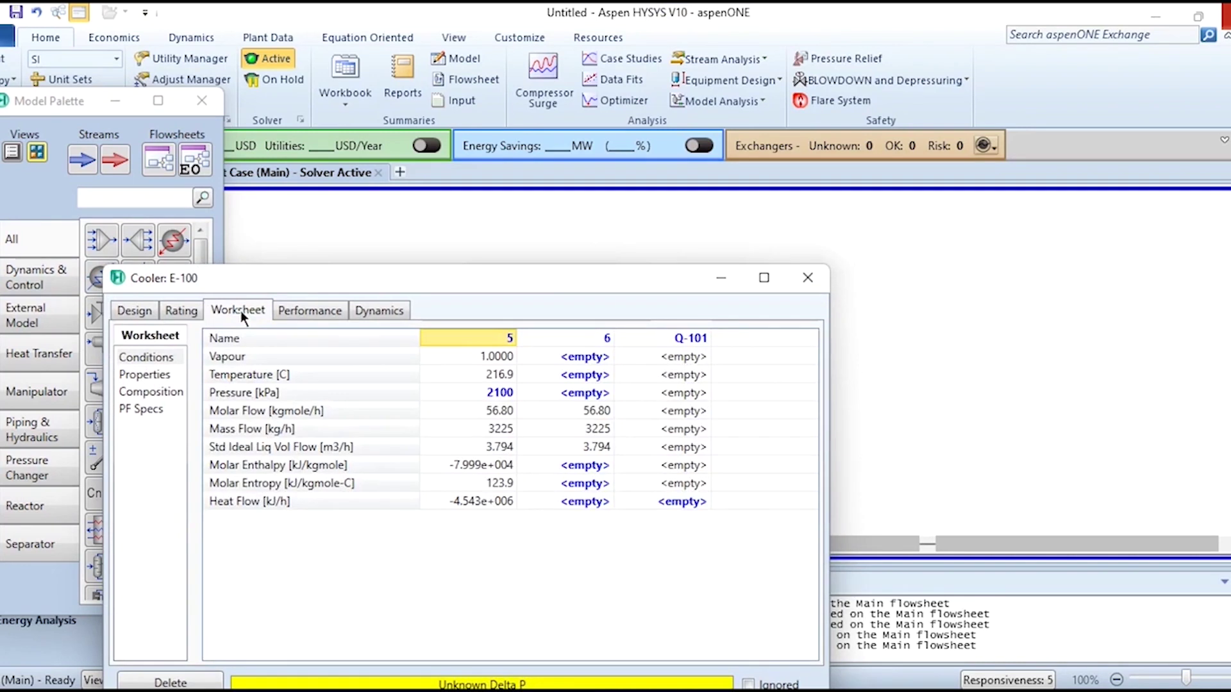
pyautogui.click(575, 395)
pyautogui.write('2100')
pyautogui.press('Return')
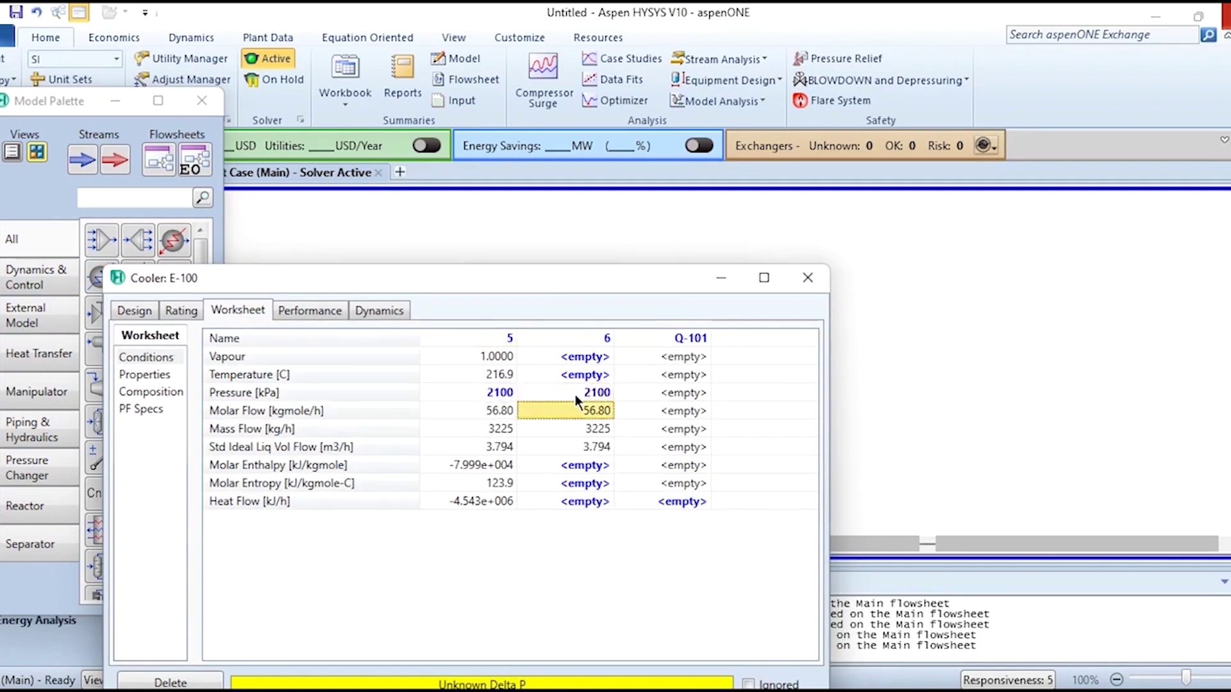
pyautogui.click(582, 375)
pyautogui.write('20')
pyautogui.press('Return')
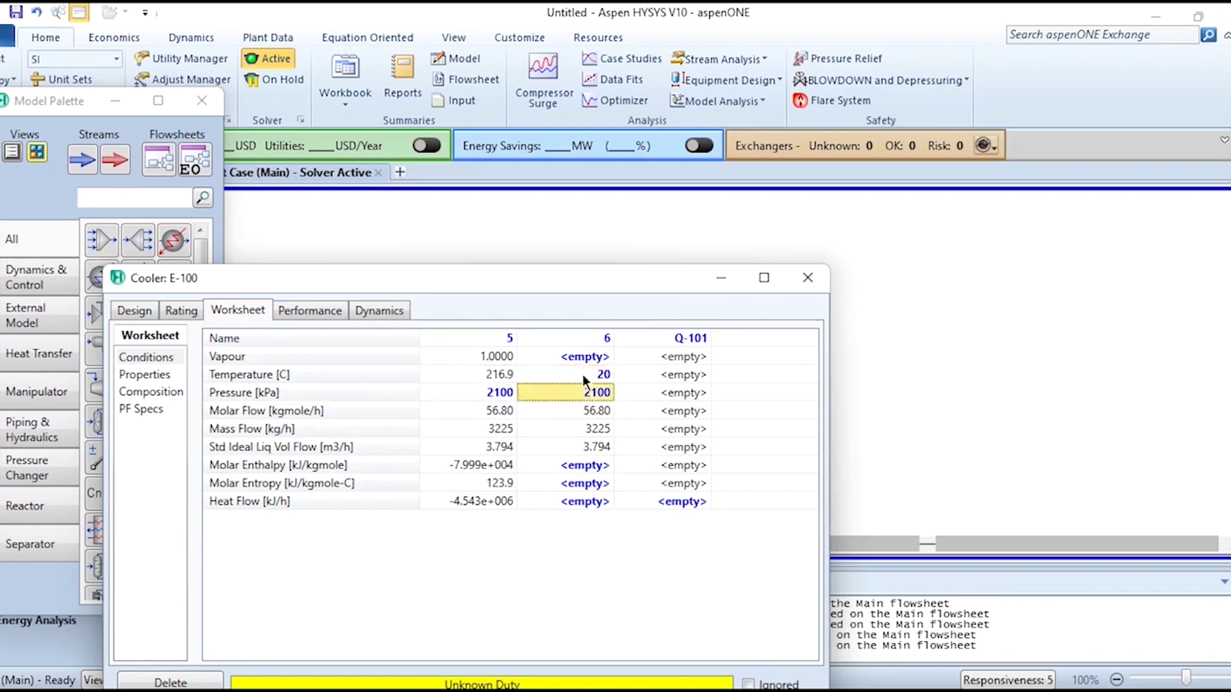
pyautogui.doubleClick(549, 277)
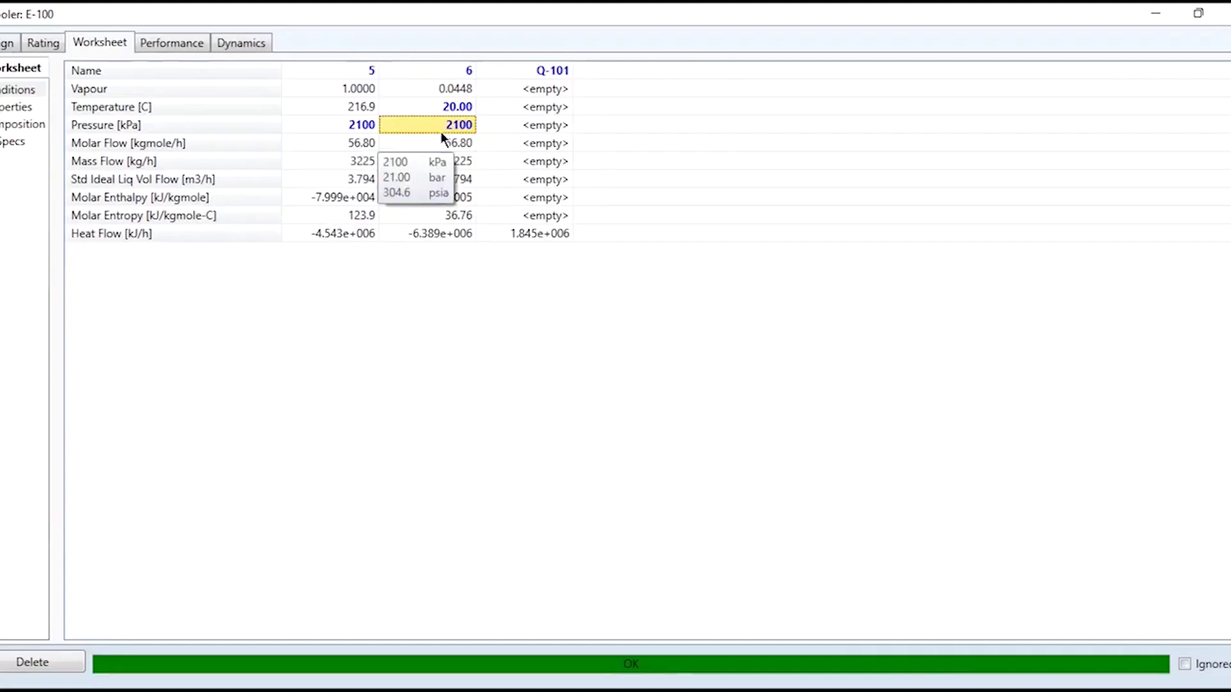
pyautogui.click(7, 43)
pyautogui.click(6, 106)
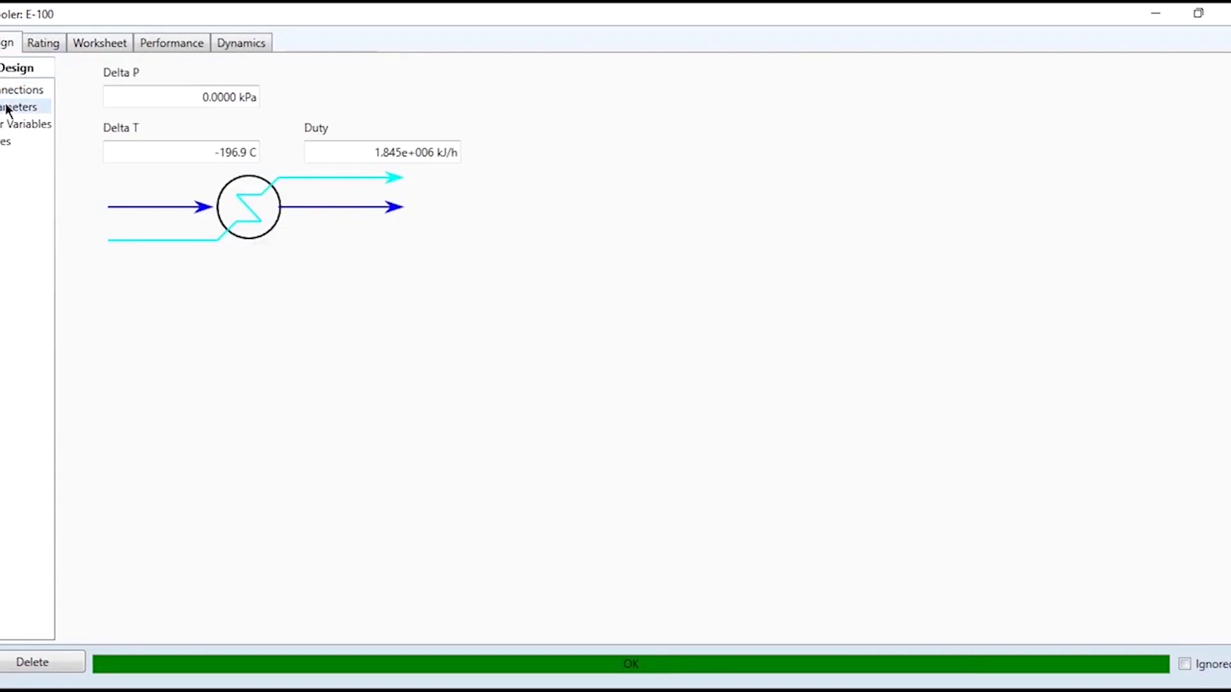
pyautogui.moveTo(164, 96)
pyautogui.click(1223, 13)
# - Move energy stream Q-101 higher above the cooler and rename the unit as Cooler
pyautogui.moveTo(792, 266); pyautogui.dragTo(795, 230)
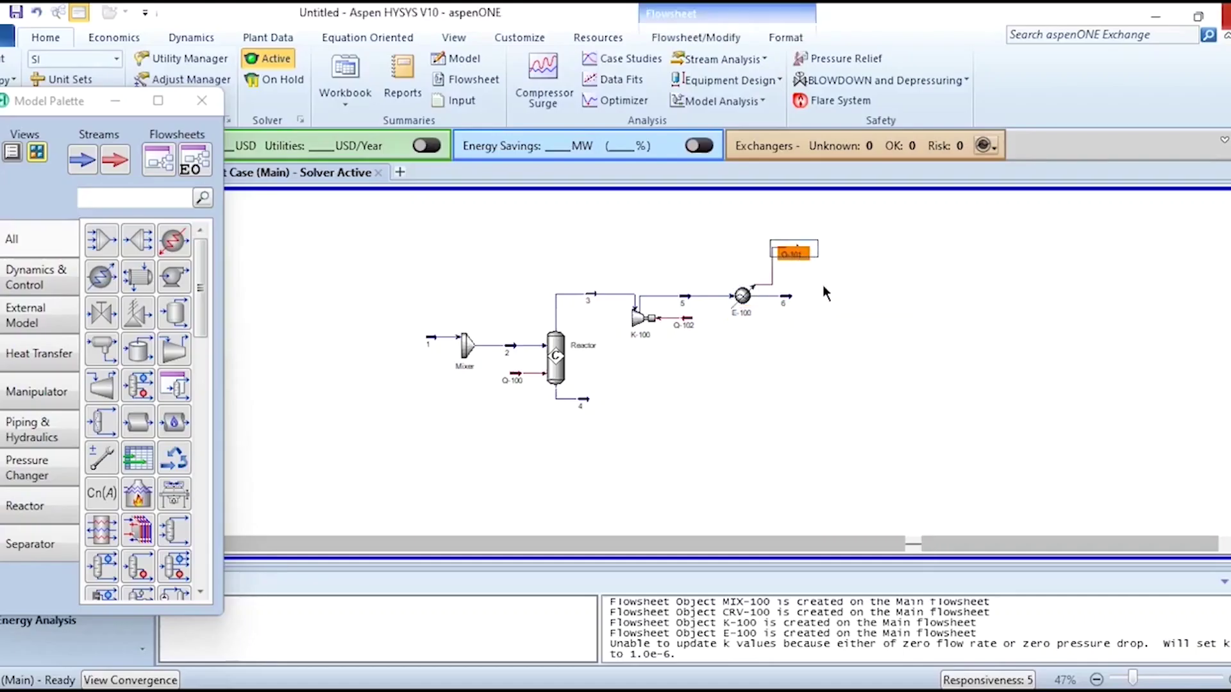
pyautogui.doubleClick(741, 301)
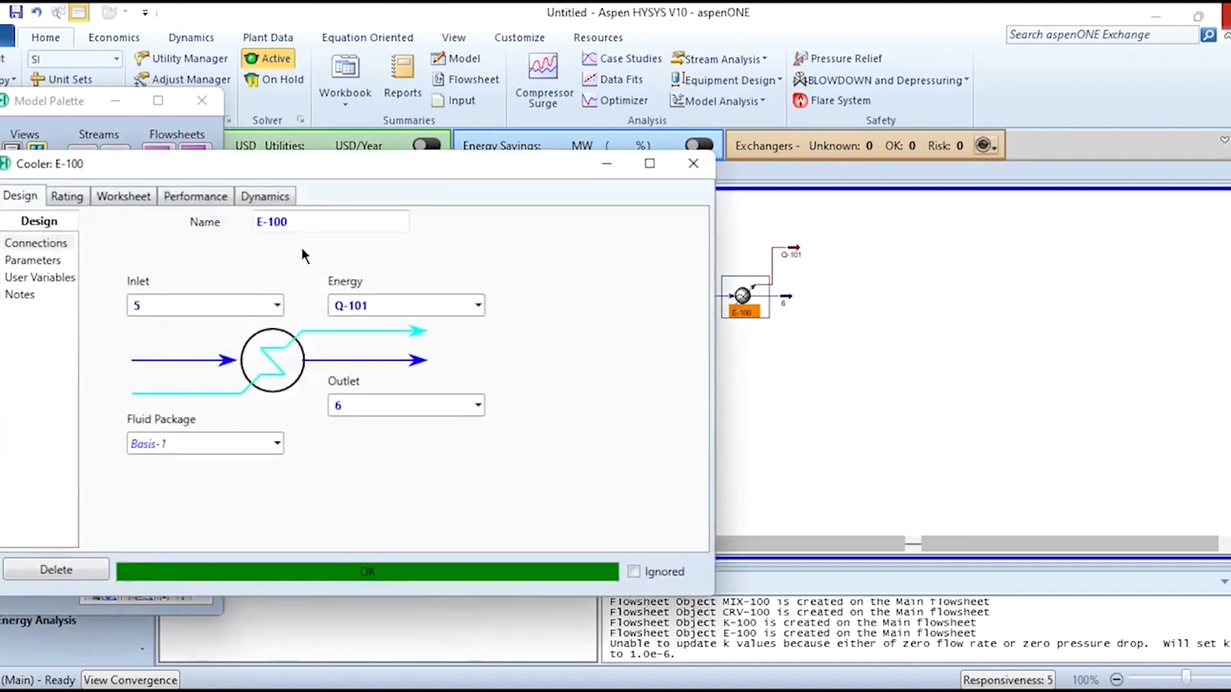
pyautogui.click(308, 224)
pyautogui.write('oler')
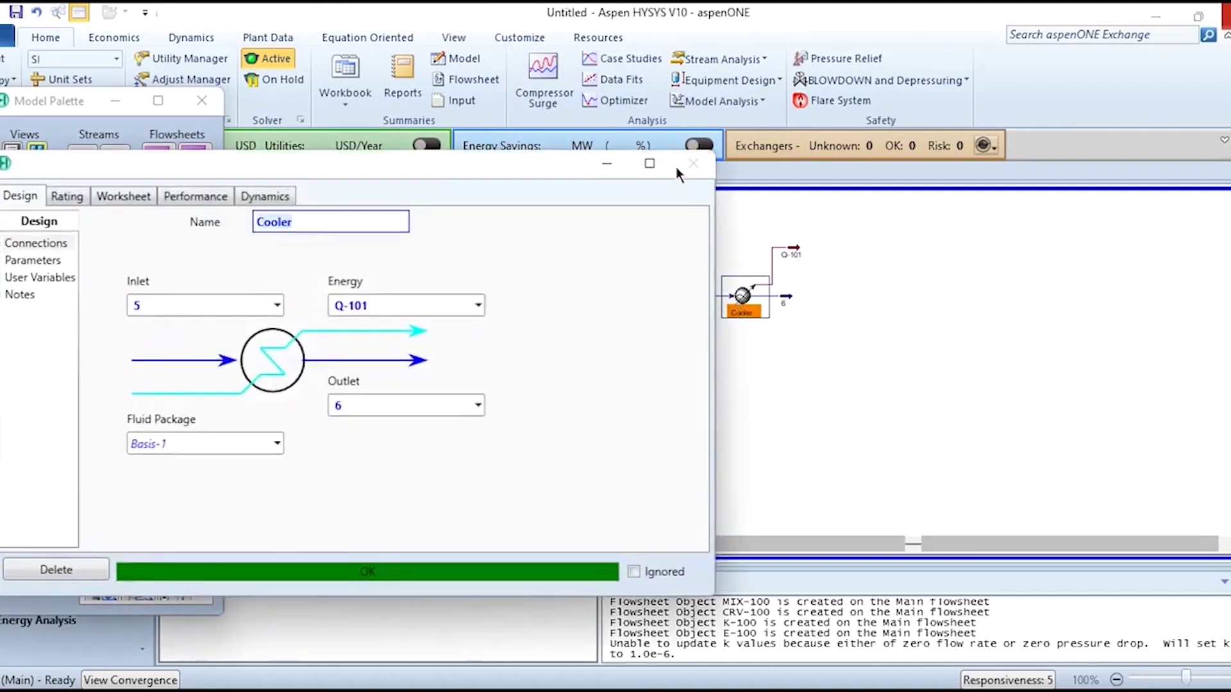
pyautogui.click(693, 163)
# - Place a separator downstream of stream 6 and name it Separator
pyautogui.click(175, 313)
pyautogui.click(837, 338)
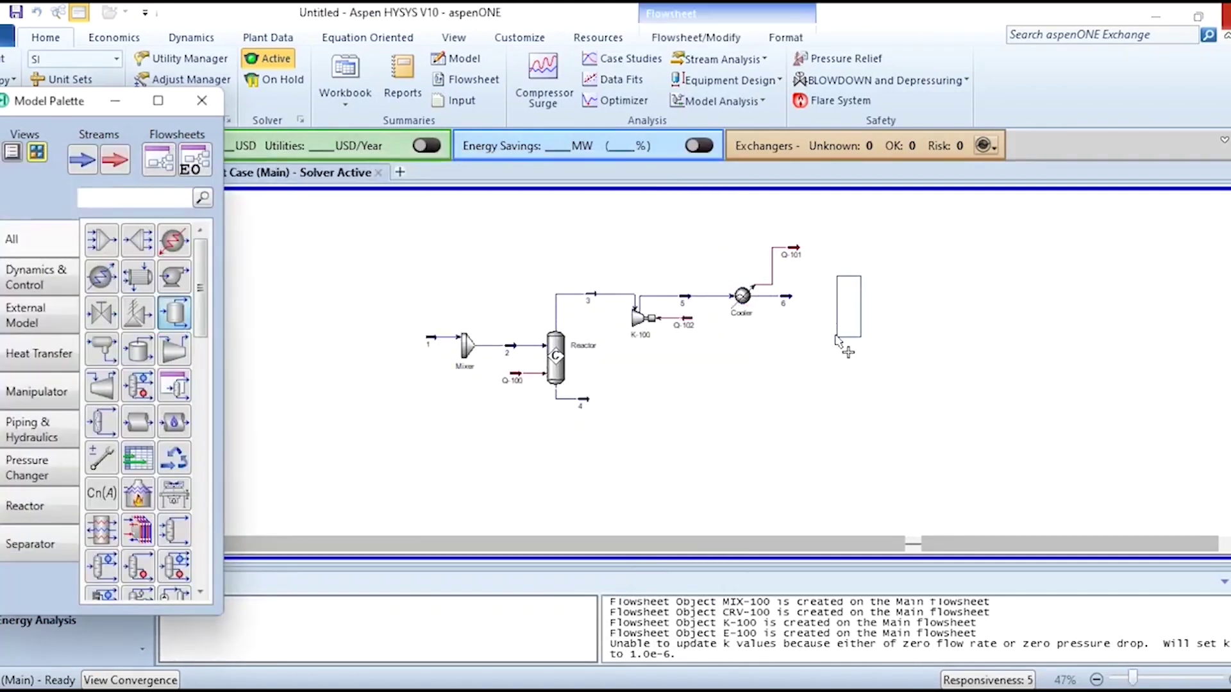
pyautogui.doubleClick(848, 326)
pyautogui.write('Separator')
pyautogui.press('Return')
# - Connect stream 6 as the separator's inlet, 8 as vapour outlet and 7 as liquid outlet, and check the stream conditions
pyautogui.click(257, 305)
pyautogui.click(98, 350)
pyautogui.click(552, 465)
pyautogui.write('8')
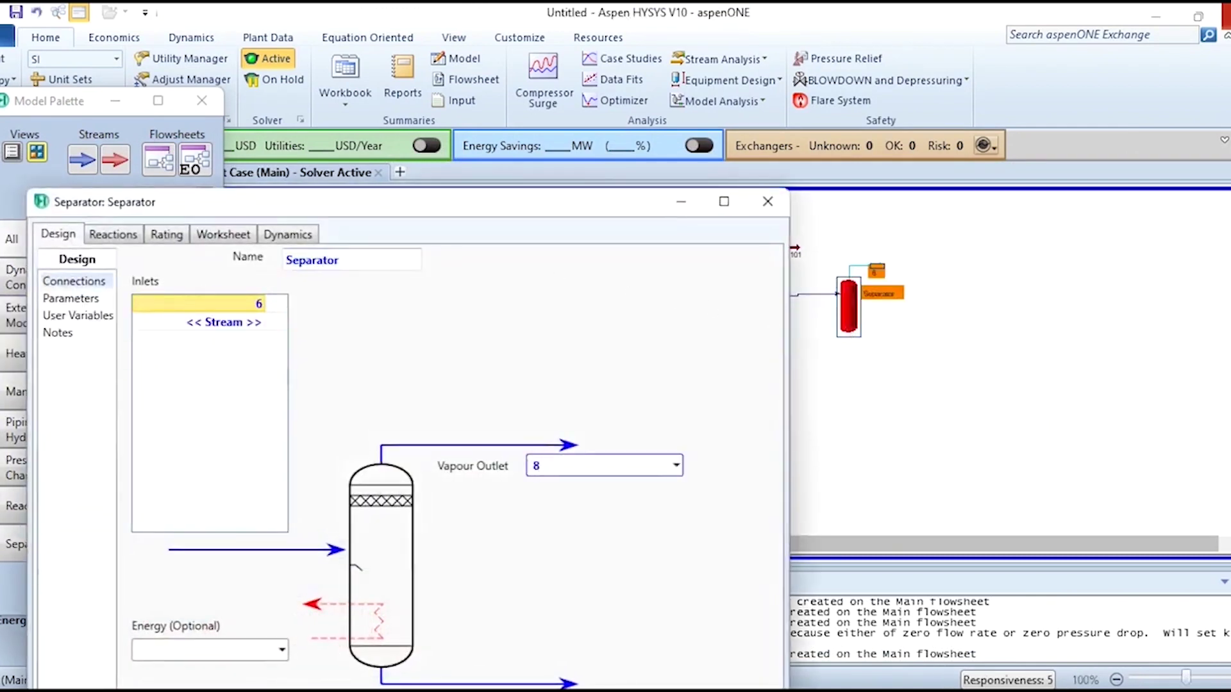
pyautogui.doubleClick(532, 209)
pyautogui.write('7')
pyautogui.press('Return')
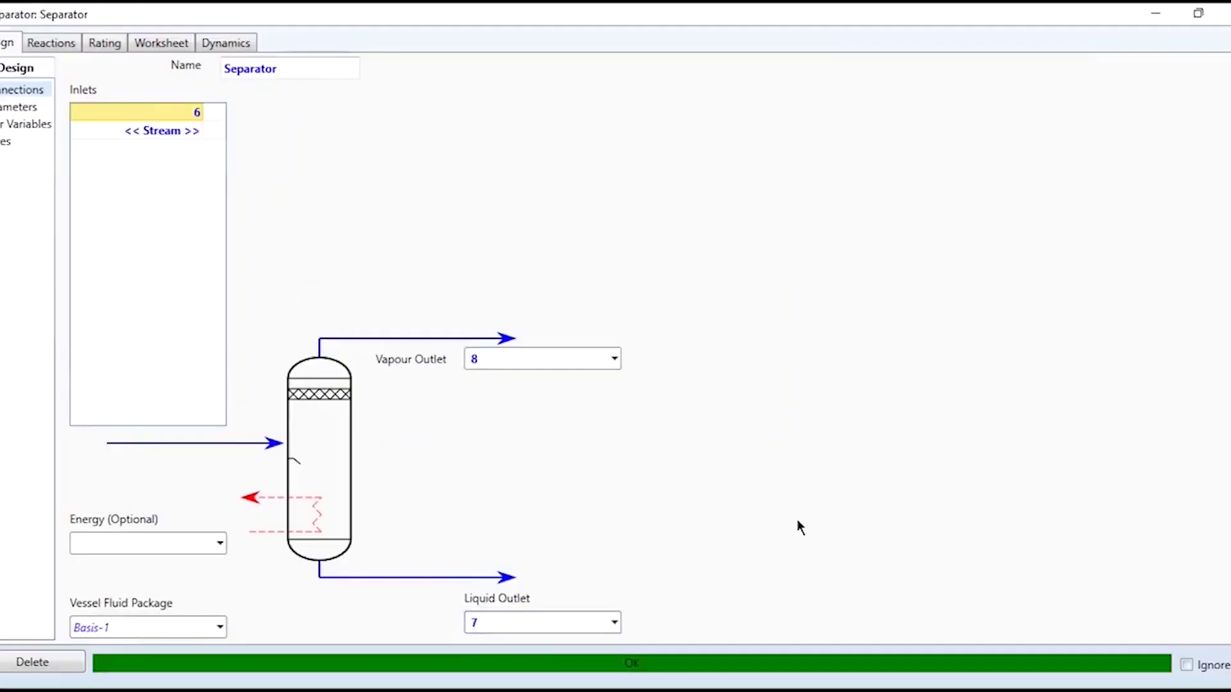
pyautogui.click(168, 47)
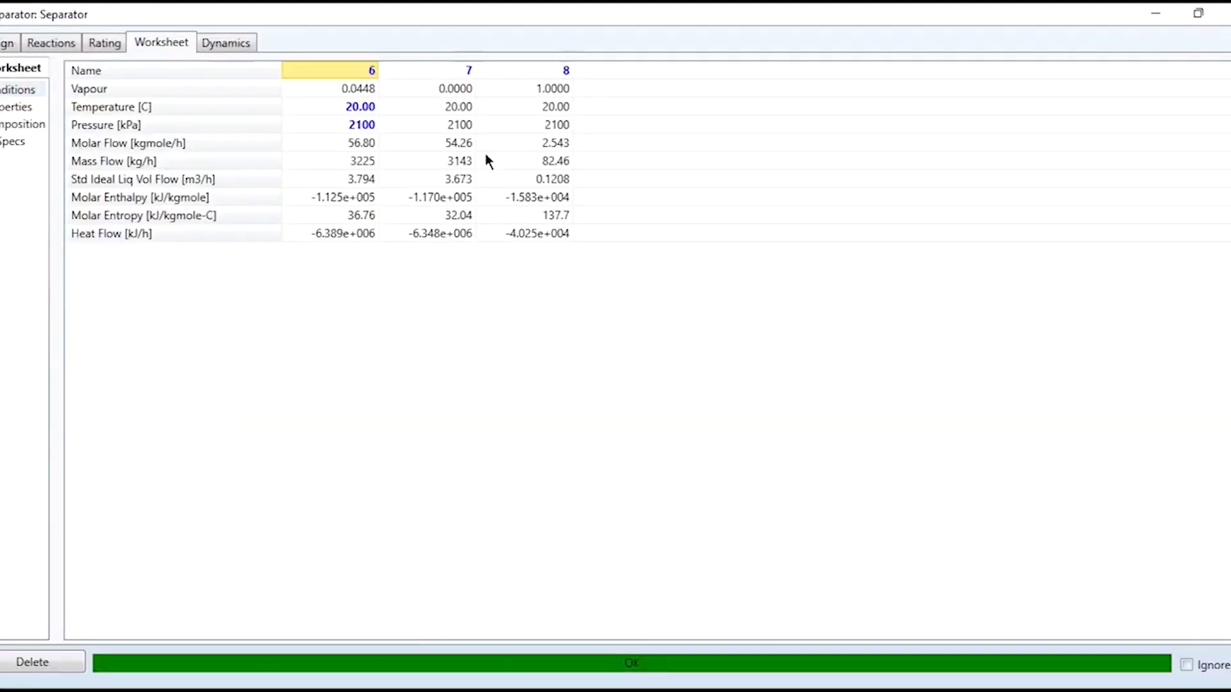
pyautogui.click(1226, 13)
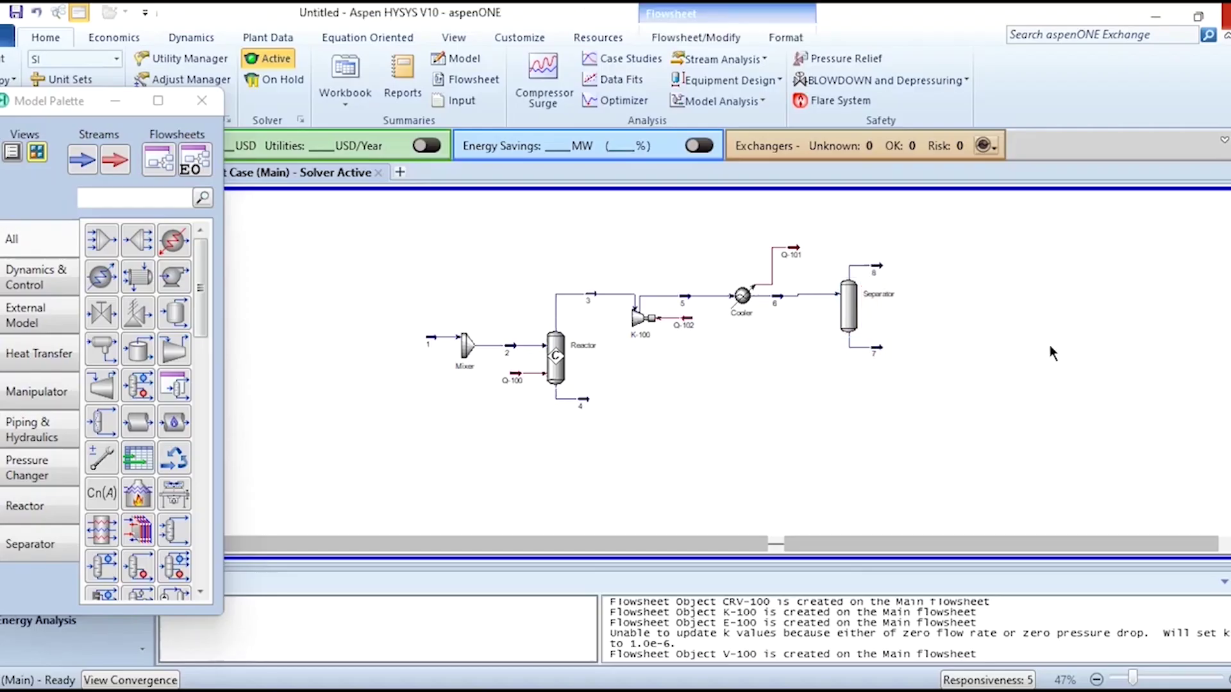
# - Shift the separator slightly down with its outlets so stream 6 enters in a straight line
pyautogui.scroll(3, 964, 397)
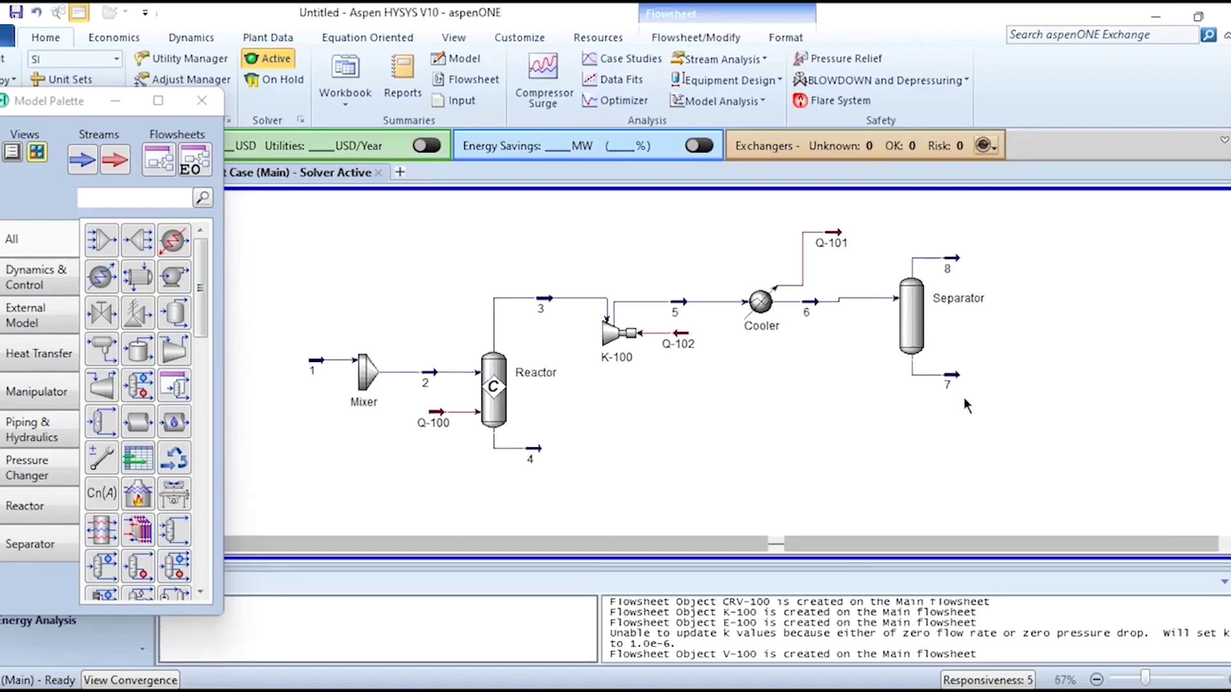
pyautogui.moveTo(809, 334); pyautogui.dragTo(811, 337)
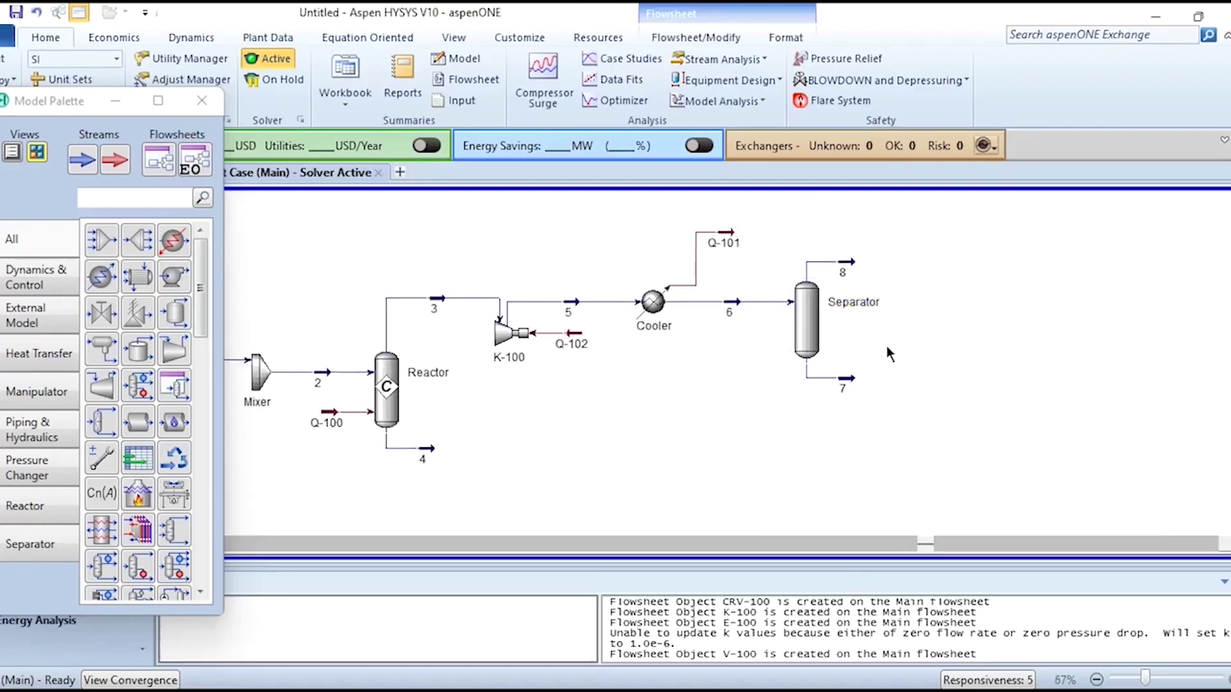
pyautogui.hscroll(3, 911, 438)
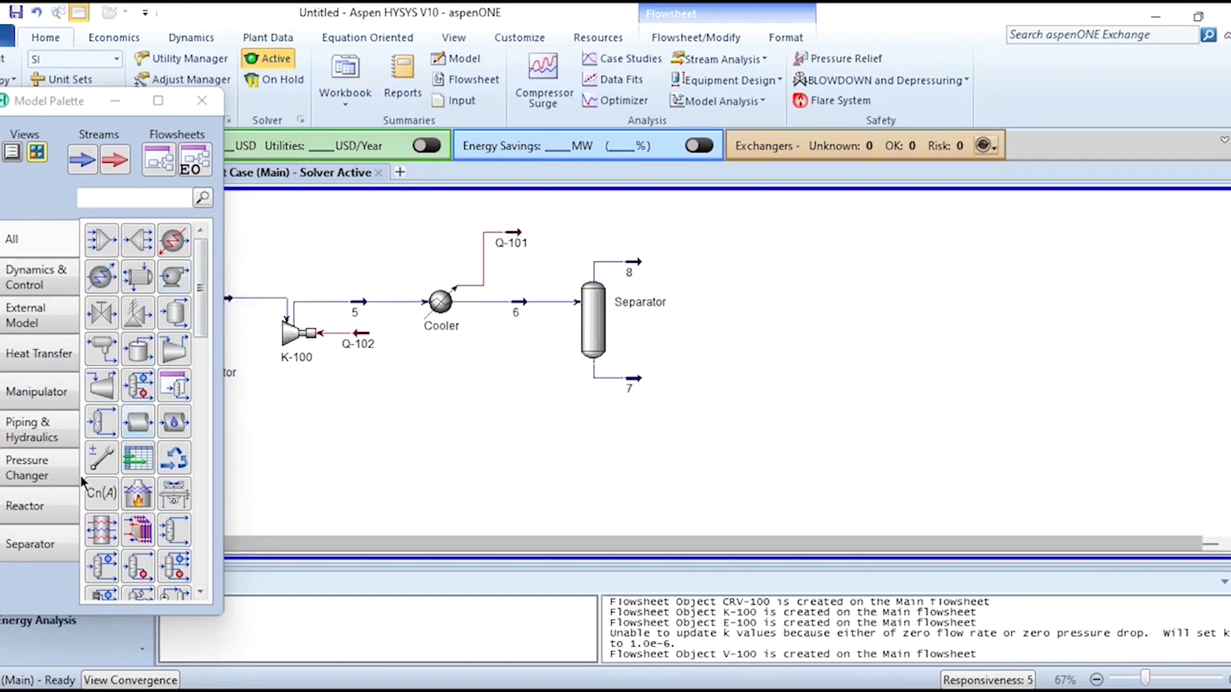
# - Place a distillation column downstream of the separator, below the level of stream 7, and open it for setup
pyautogui.click(31, 553)
pyautogui.click(101, 277)
pyautogui.click(730, 479)
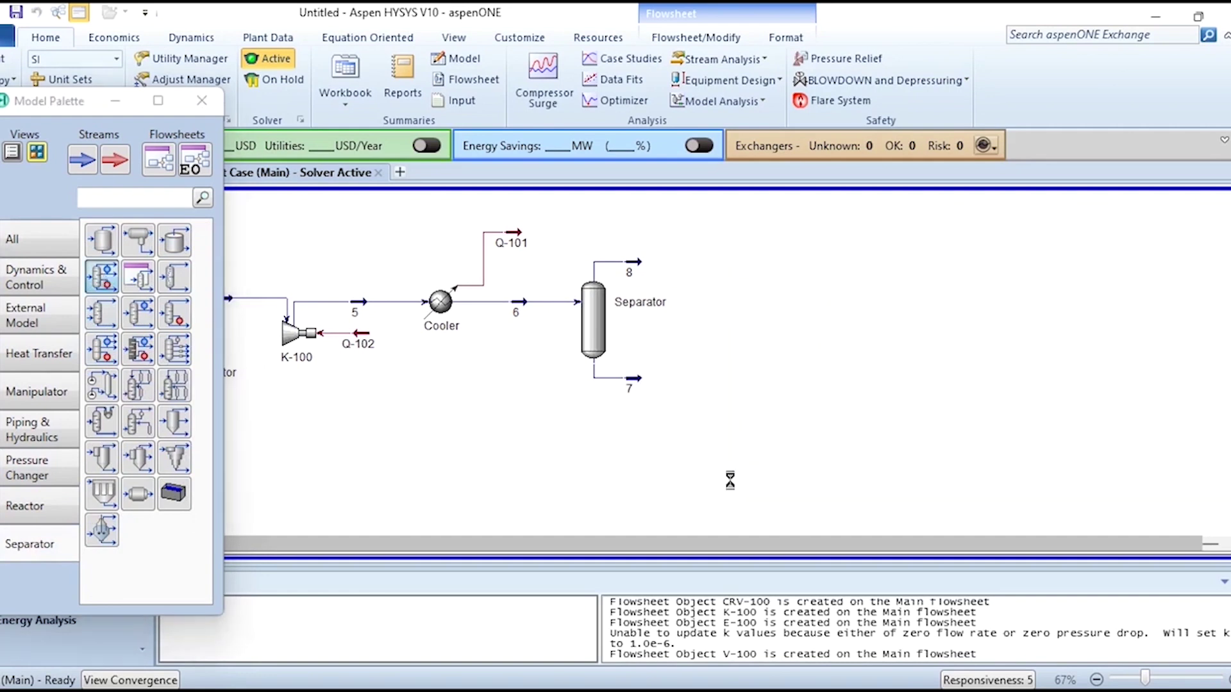
pyautogui.doubleClick(777, 416)
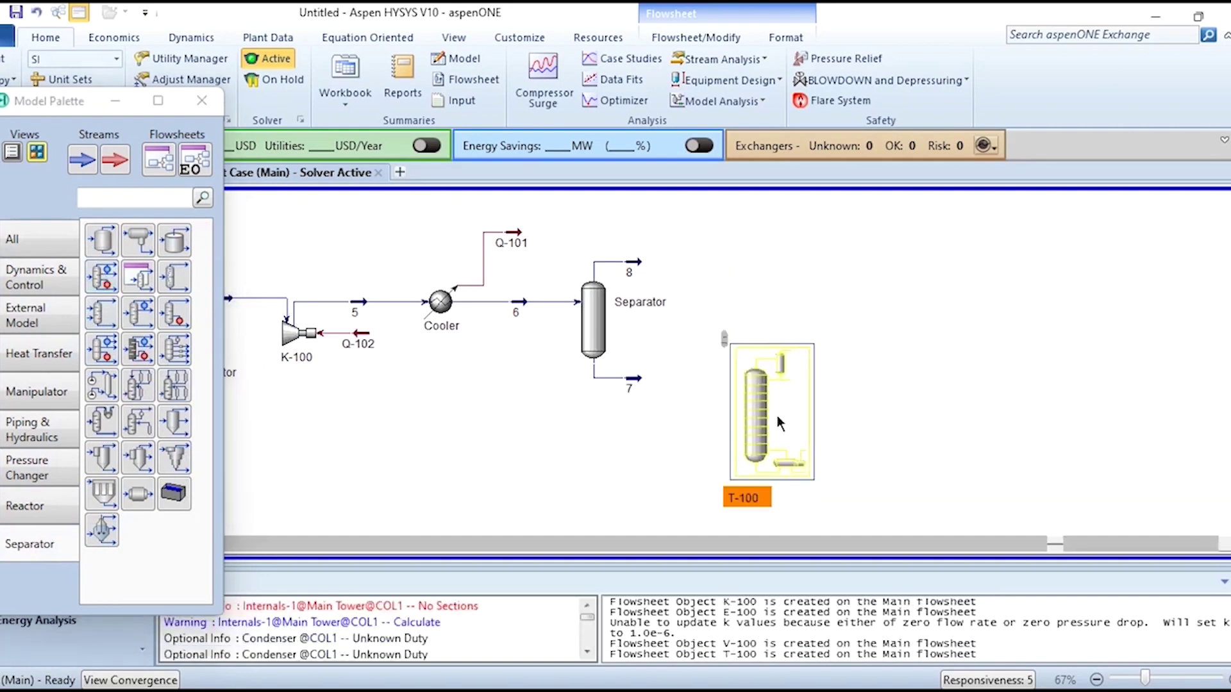
# - Name the column Column, feed it with stream 7, and set the number of stages to 7
pyautogui.click(442, 205)
pyautogui.write('Column')
pyautogui.click(308, 334)
pyautogui.click(353, 334)
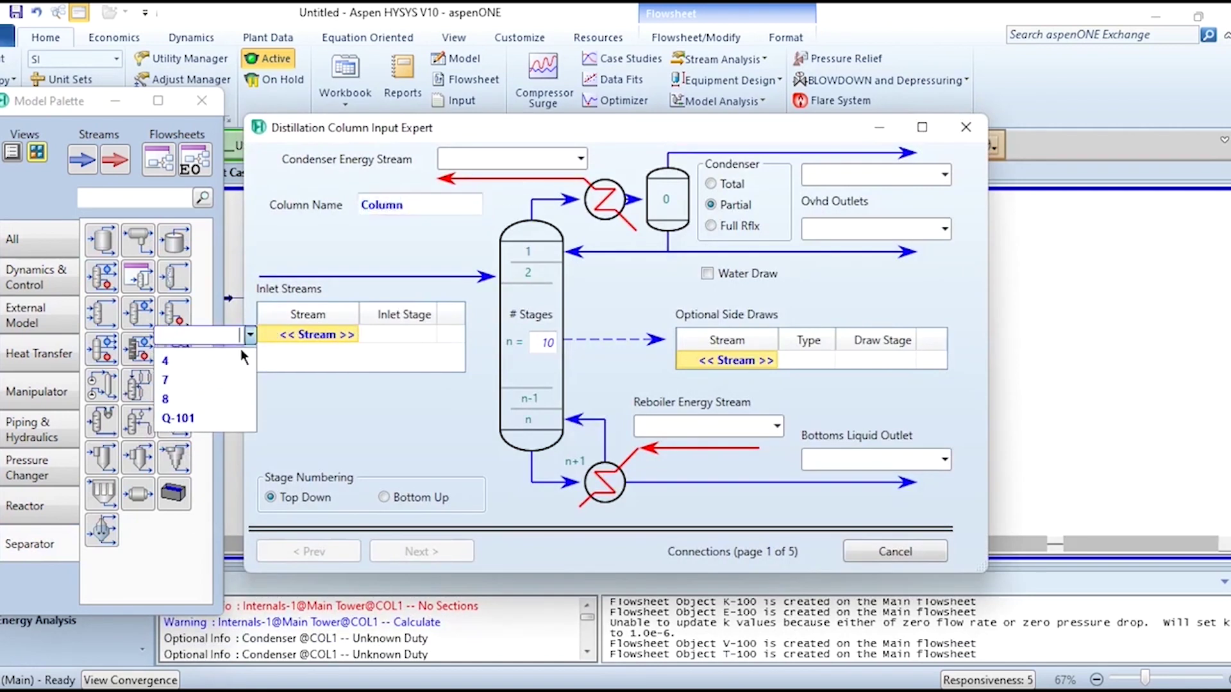
pyautogui.click(195, 380)
pyautogui.doubleClick(543, 343)
pyautogui.write('7')
pyautogui.press('Return')
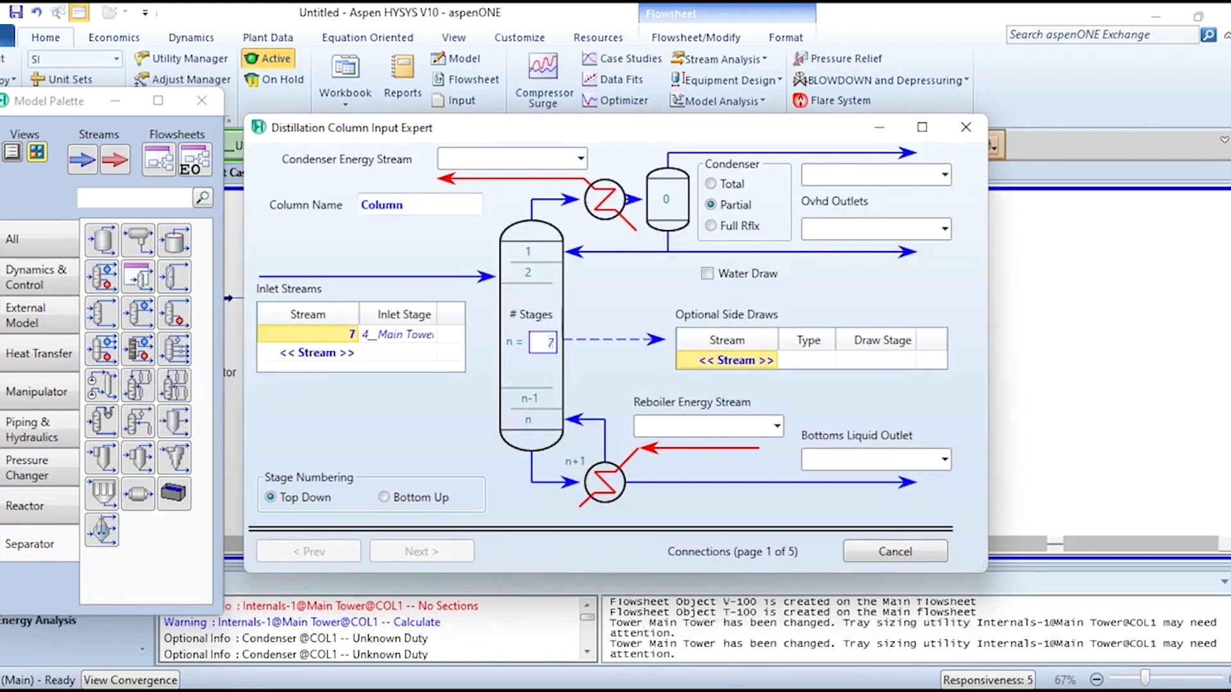
# - Assign Q-103 as the condenser energy stream and Q-104 as the reboiler energy stream
pyautogui.click(478, 154)
pyautogui.write('Q-1')
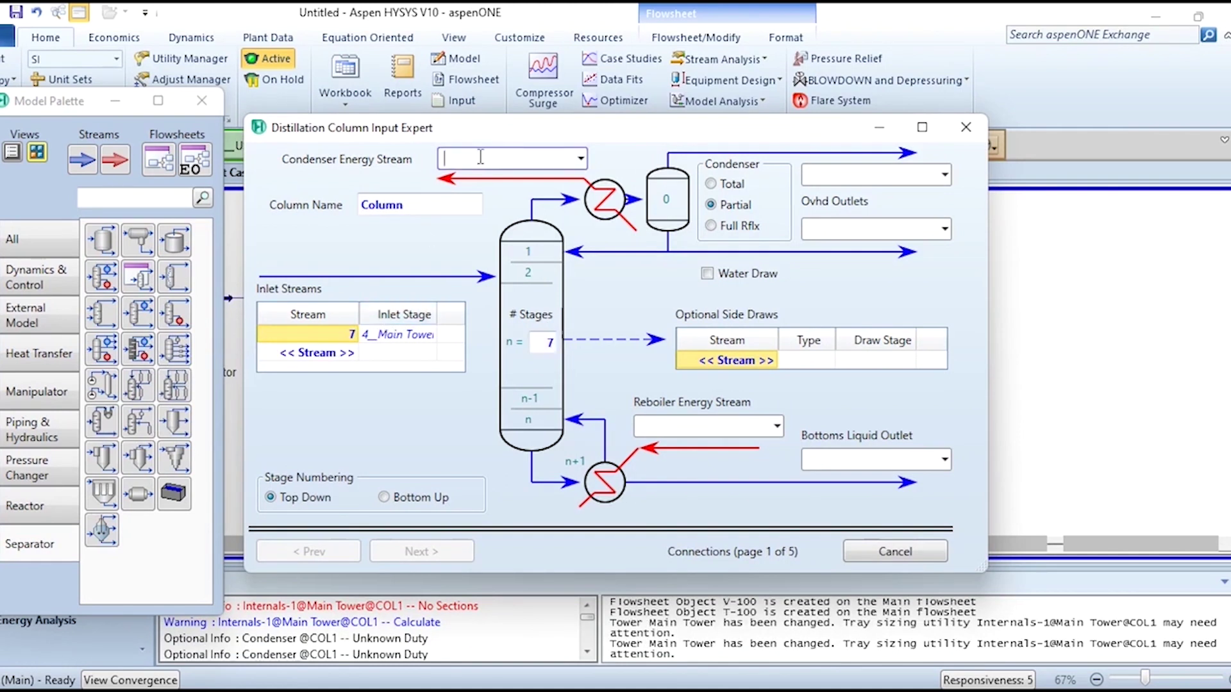
pyautogui.write('03')
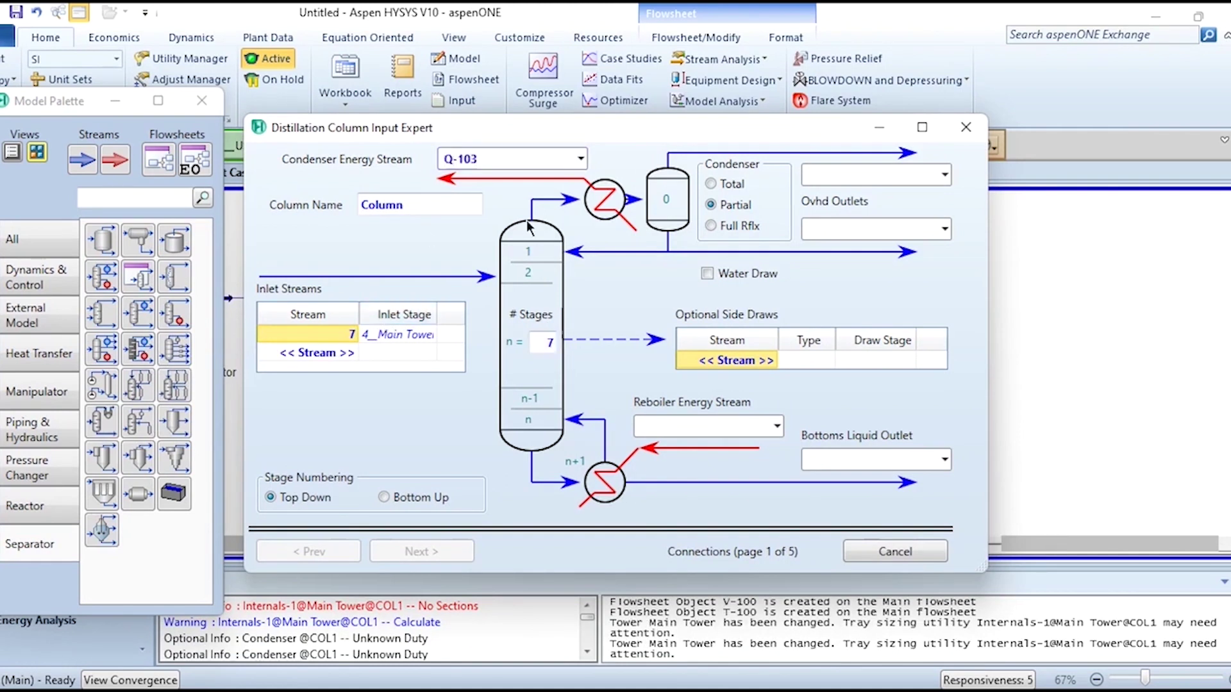
pyautogui.write('Q-104')
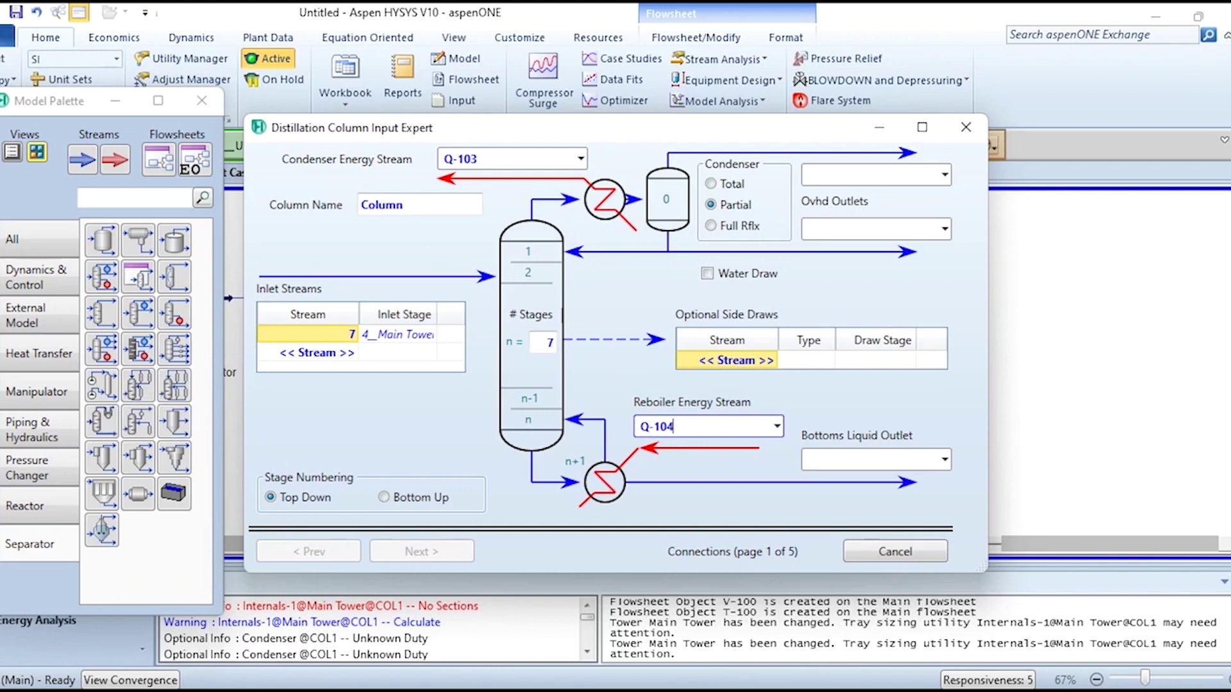
# - Set the condenser to full reflux with stream 9 as overhead vapour outlet and 10 as bottoms liquid outlet
pyautogui.click(758, 228)
pyautogui.click(872, 175)
pyautogui.write('9')
pyautogui.click(888, 459)
pyautogui.write('10')
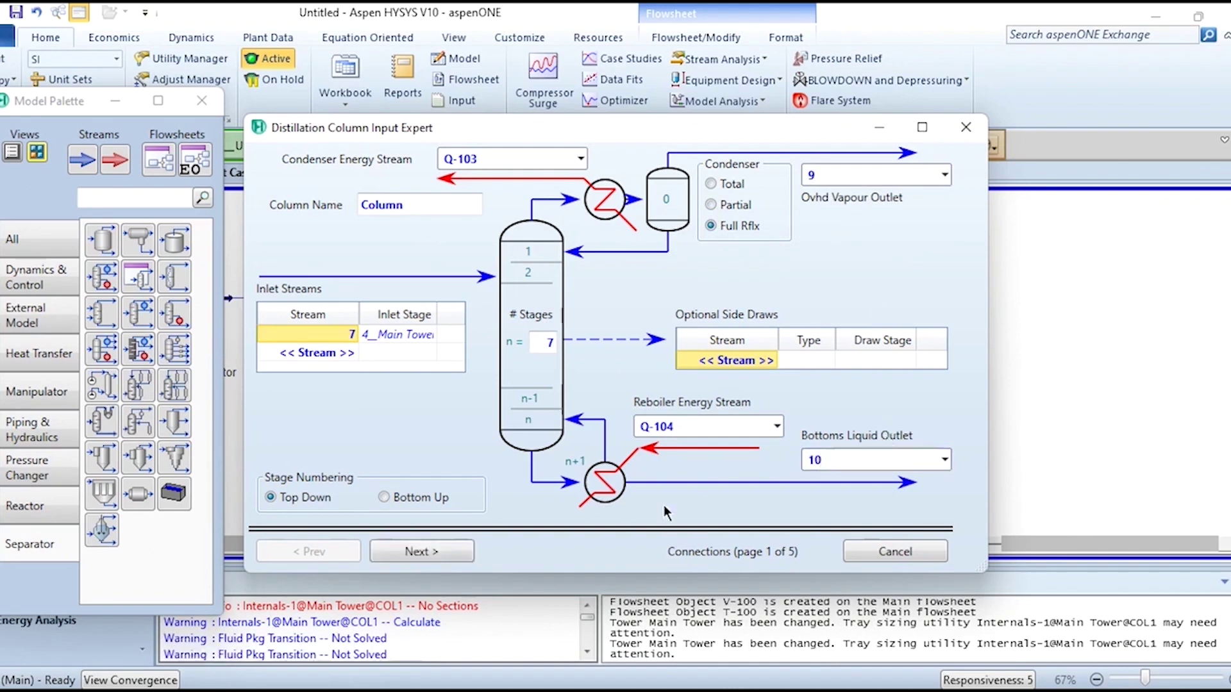
# - Accept the default once-through reboiler configuration and set both the condenser and reboiler pressures to 2100 kPa
pyautogui.click(438, 553)
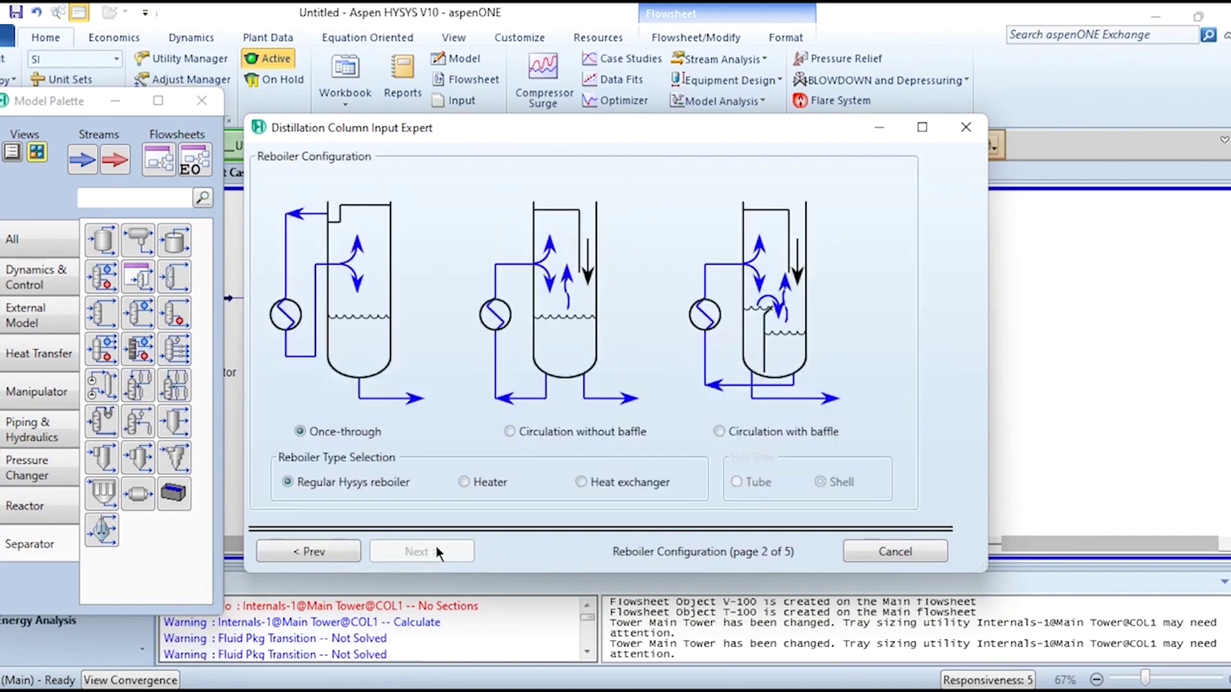
pyautogui.click(438, 552)
pyautogui.click(803, 205)
pyautogui.write('2100')
pyautogui.click(738, 428)
pyautogui.write('2100')
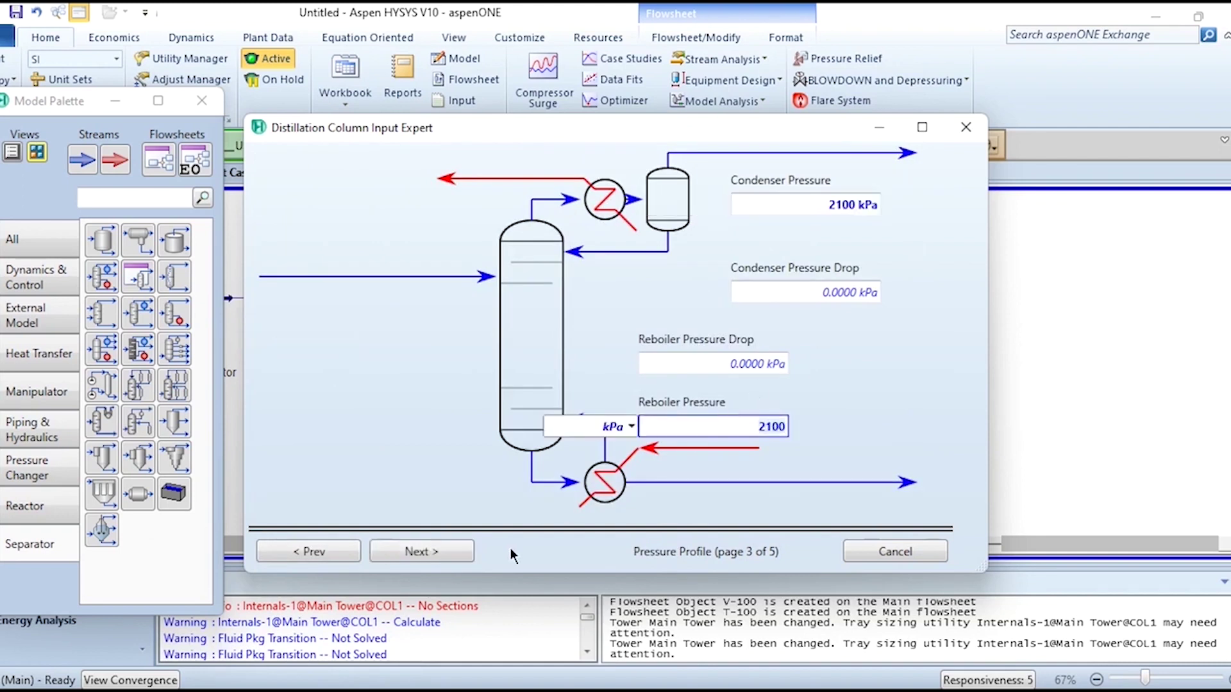
# - Leave the temperature estimates blank, set the reflux ratio to 2, and finish the column's input setup
pyautogui.click(439, 556)
pyautogui.click(438, 555)
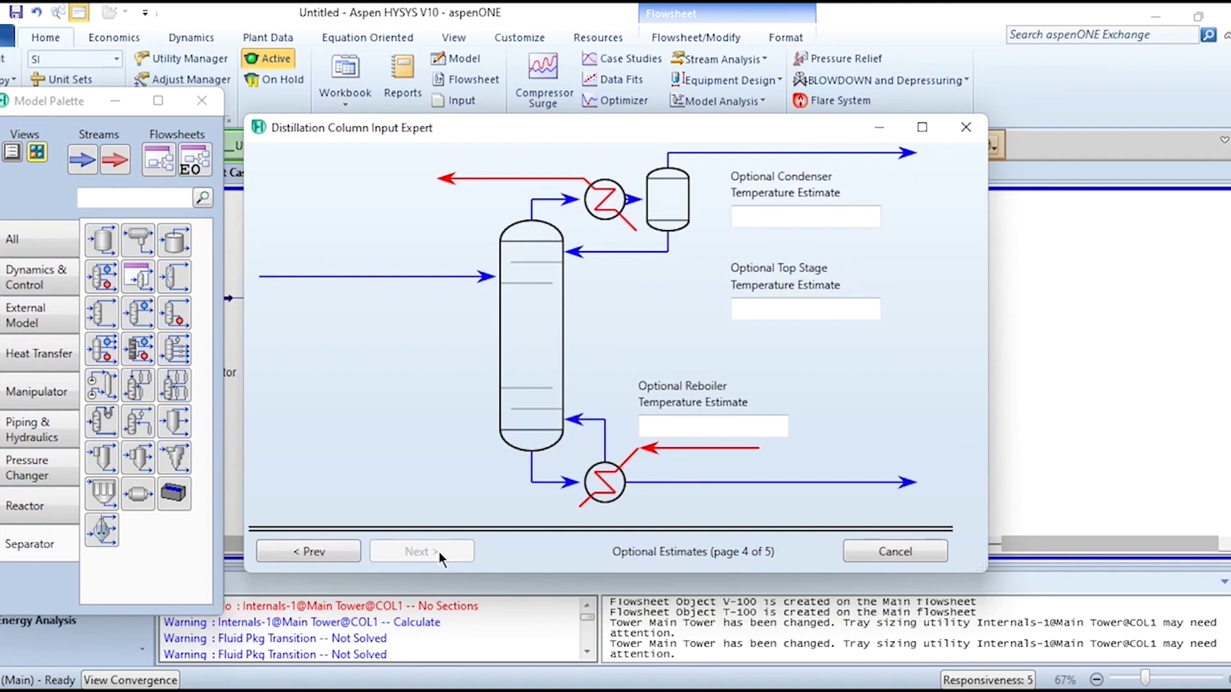
pyautogui.click(627, 292)
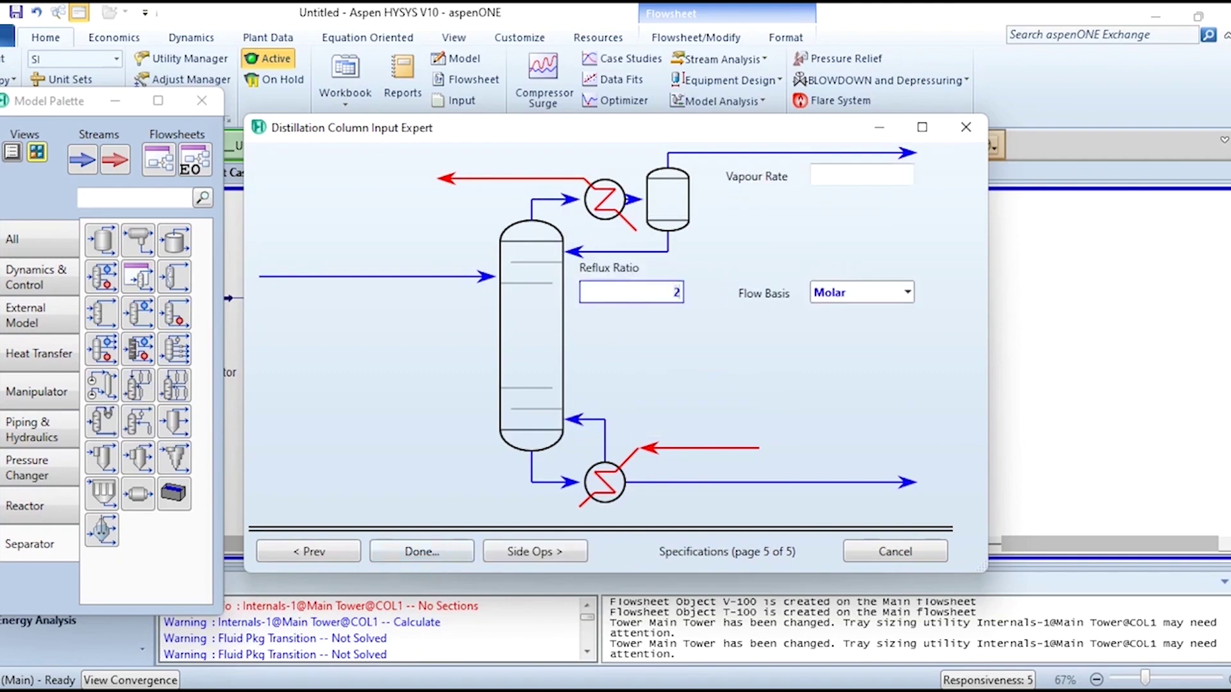
pyautogui.click(421, 552)
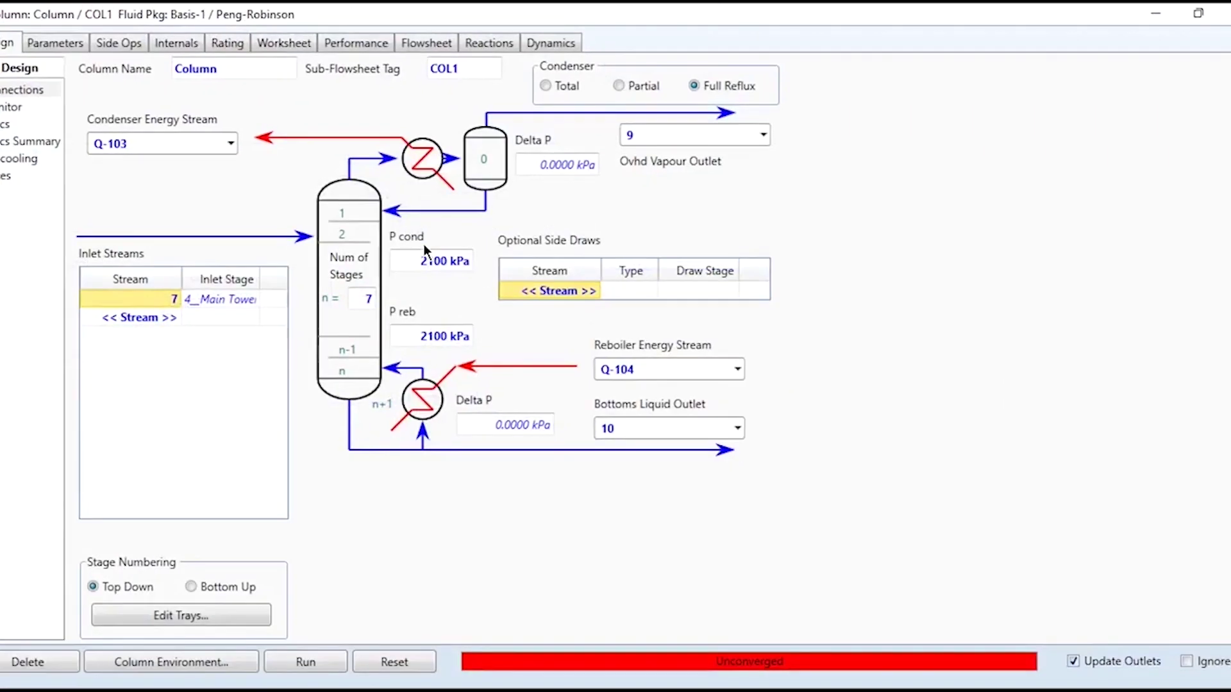
# - Deactivate the overhead vapour rate specification and add a component fraction specification to the column
pyautogui.click(28, 110)
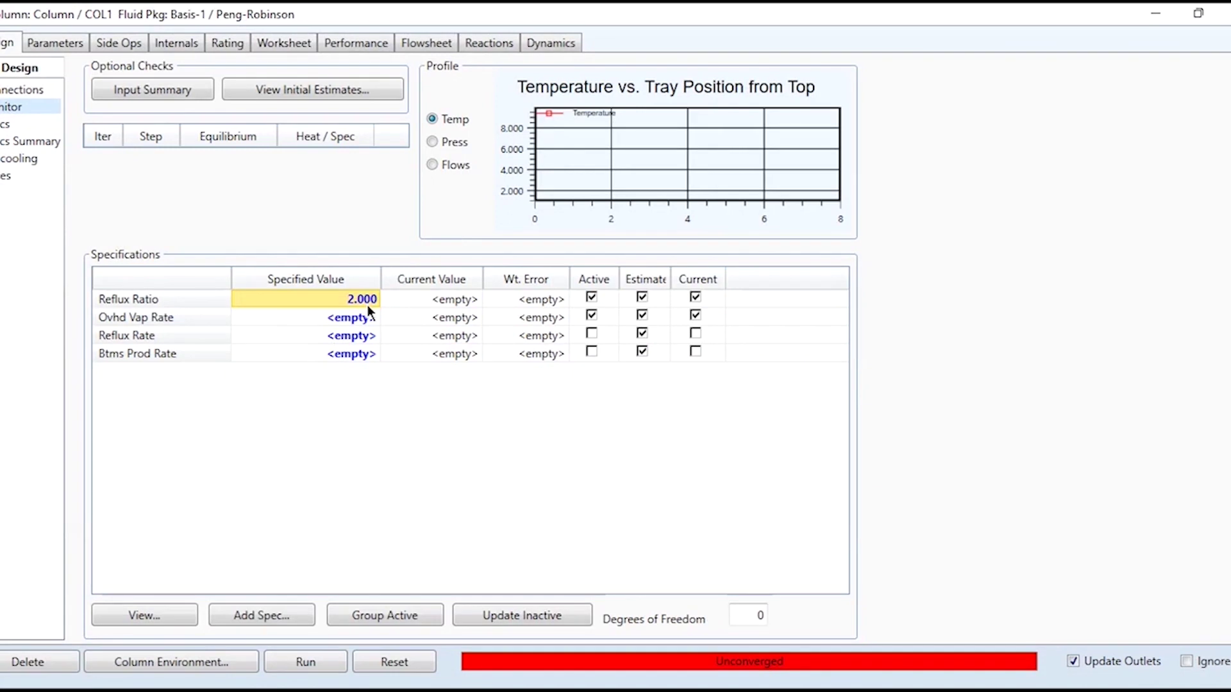
pyautogui.click(591, 316)
pyautogui.click(246, 618)
pyautogui.doubleClick(590, 225)
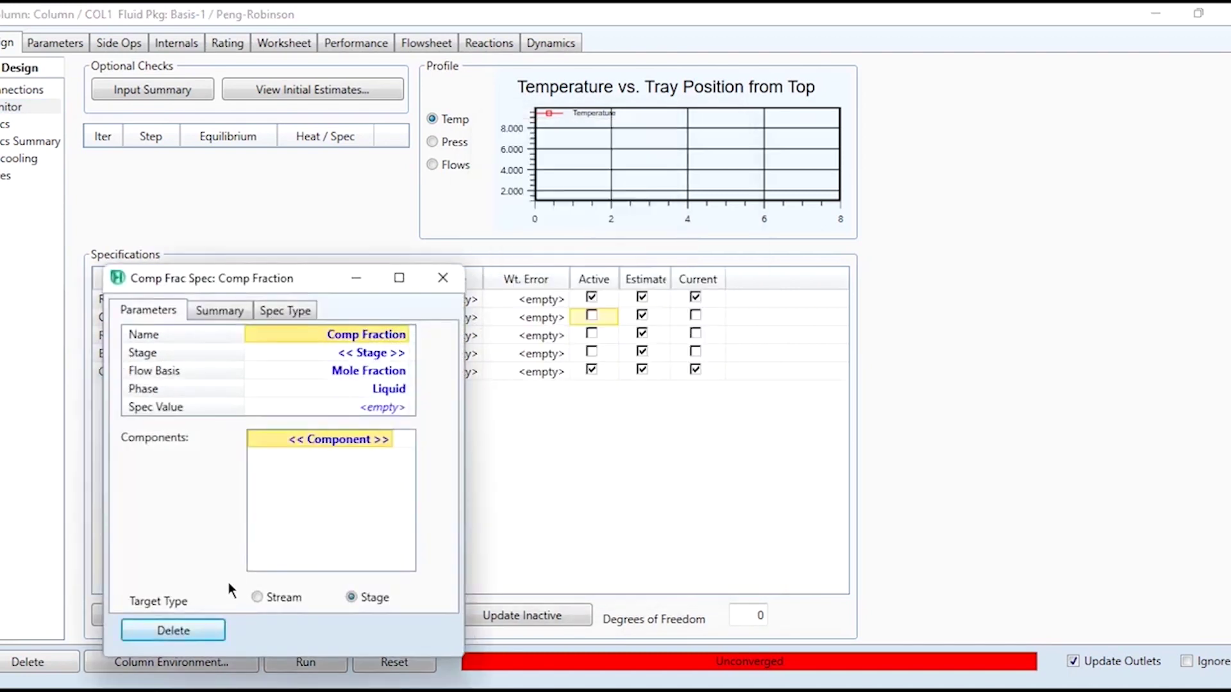
# - Define the component fraction specification as a 0.99 mole fraction of ClC2 in stream 10
pyautogui.click(257, 597)
pyautogui.click(402, 355)
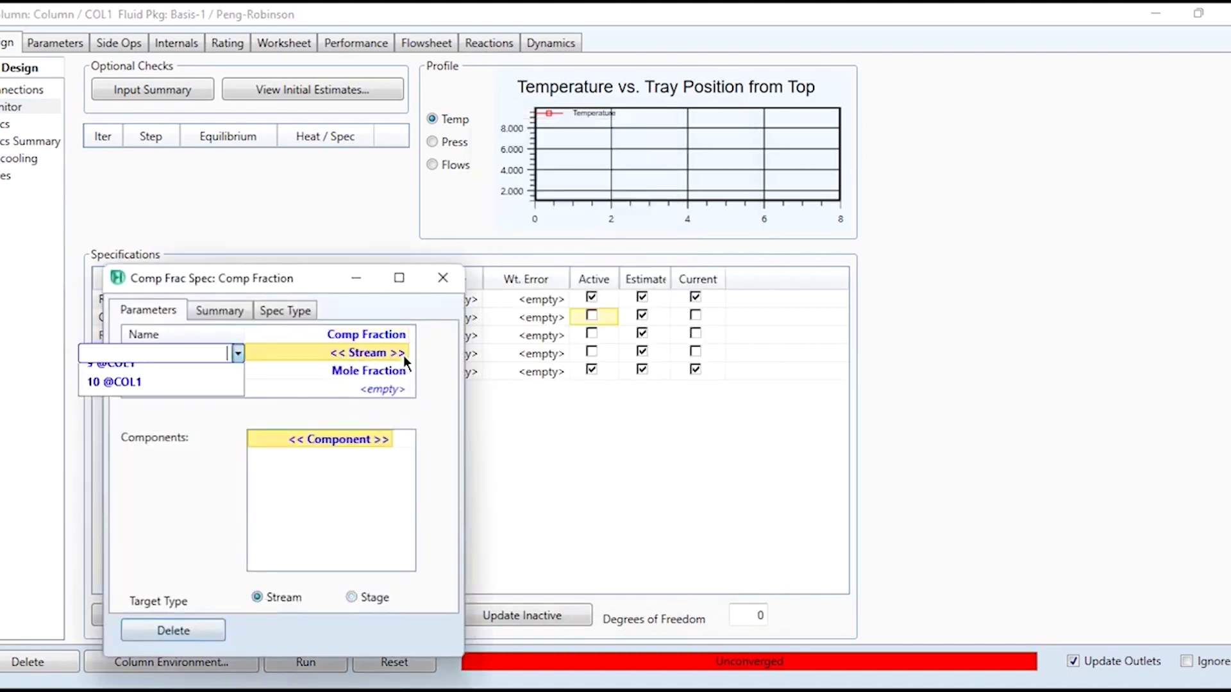
pyautogui.click(184, 400)
pyautogui.click(329, 391)
pyautogui.write('0.99')
pyautogui.press('Return')
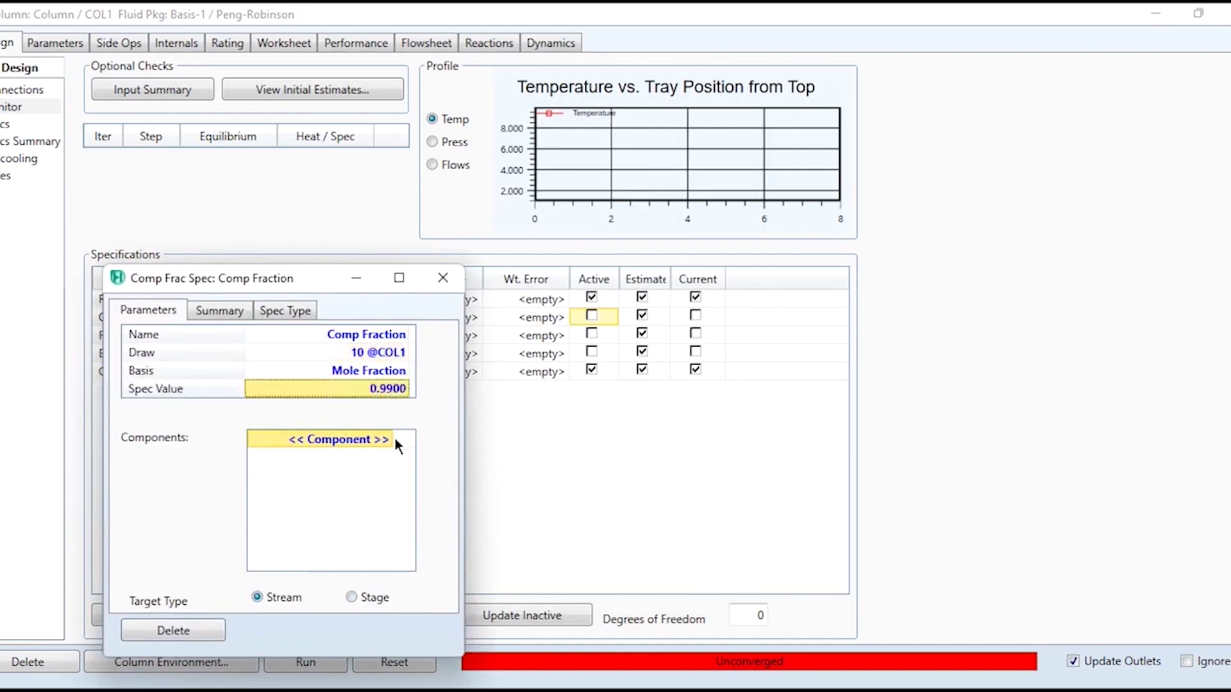
pyautogui.click(388, 442)
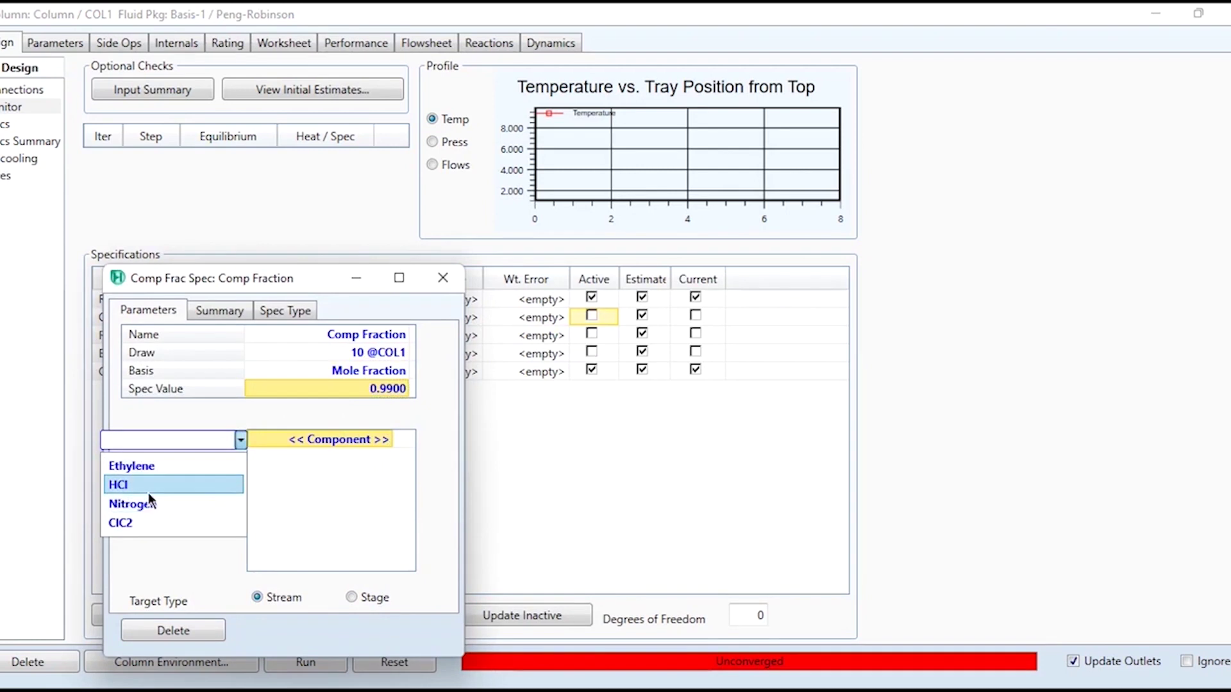
pyautogui.click(137, 523)
pyautogui.click(429, 277)
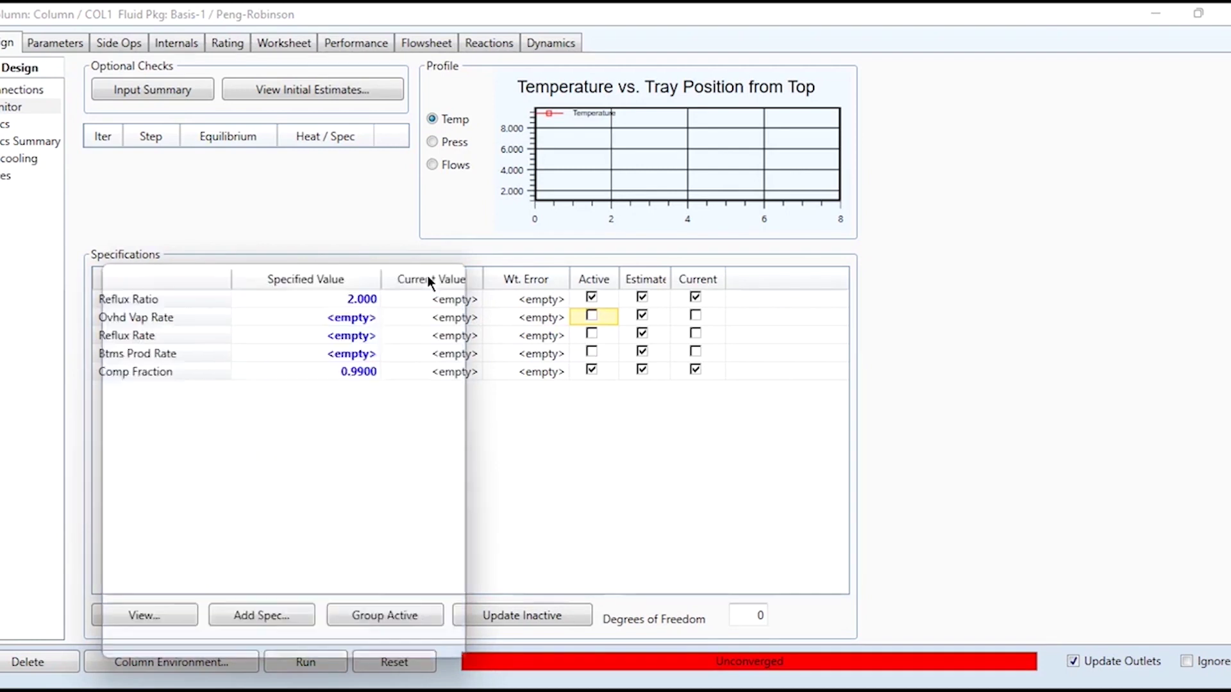
# - Run the column and review the conditions and compositions of its feed and product streams
pyautogui.click(302, 661)
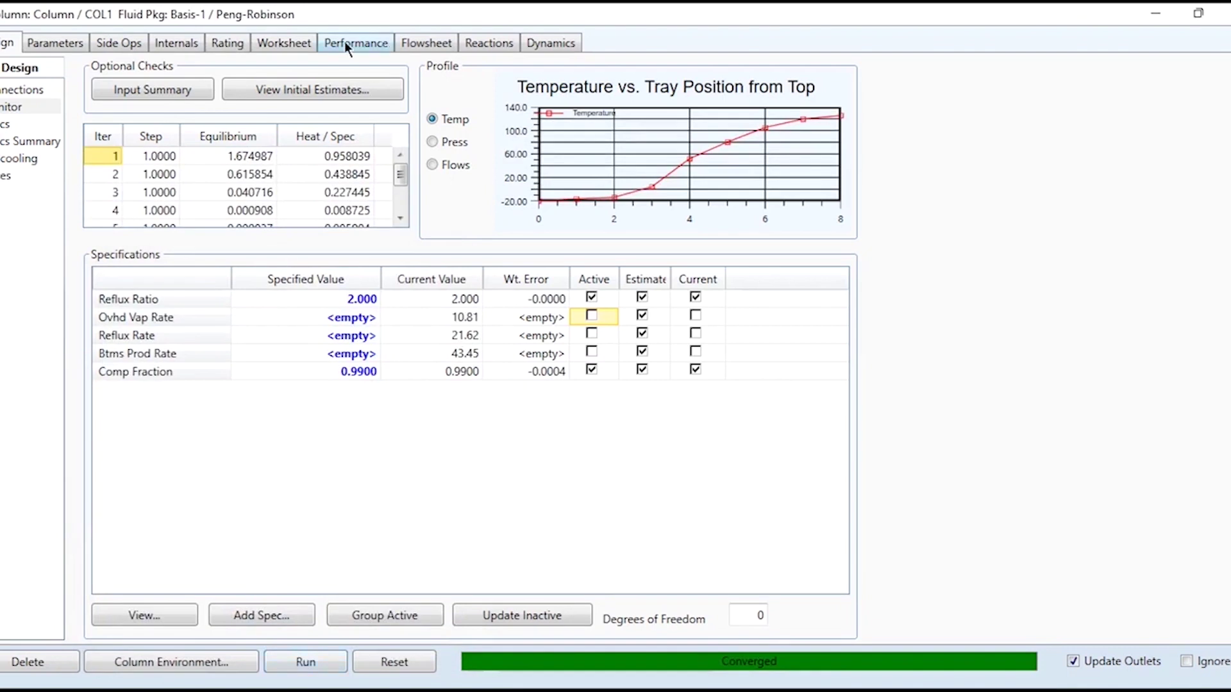
pyautogui.click(285, 43)
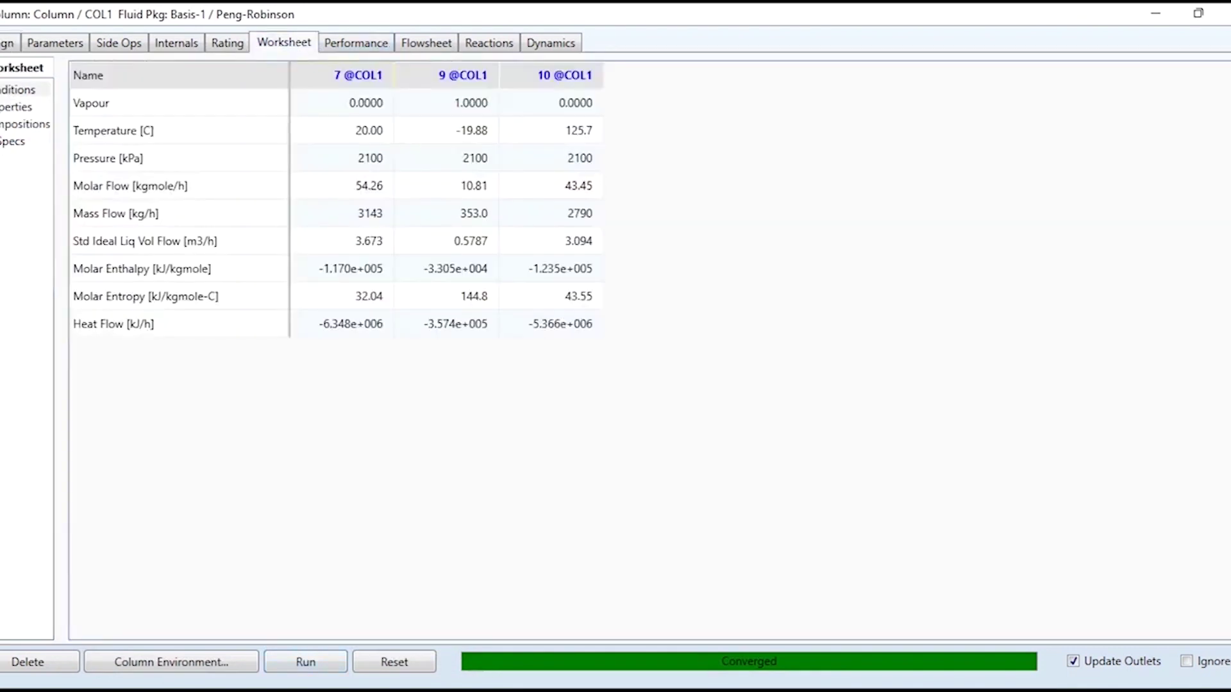
pyautogui.click(3, 127)
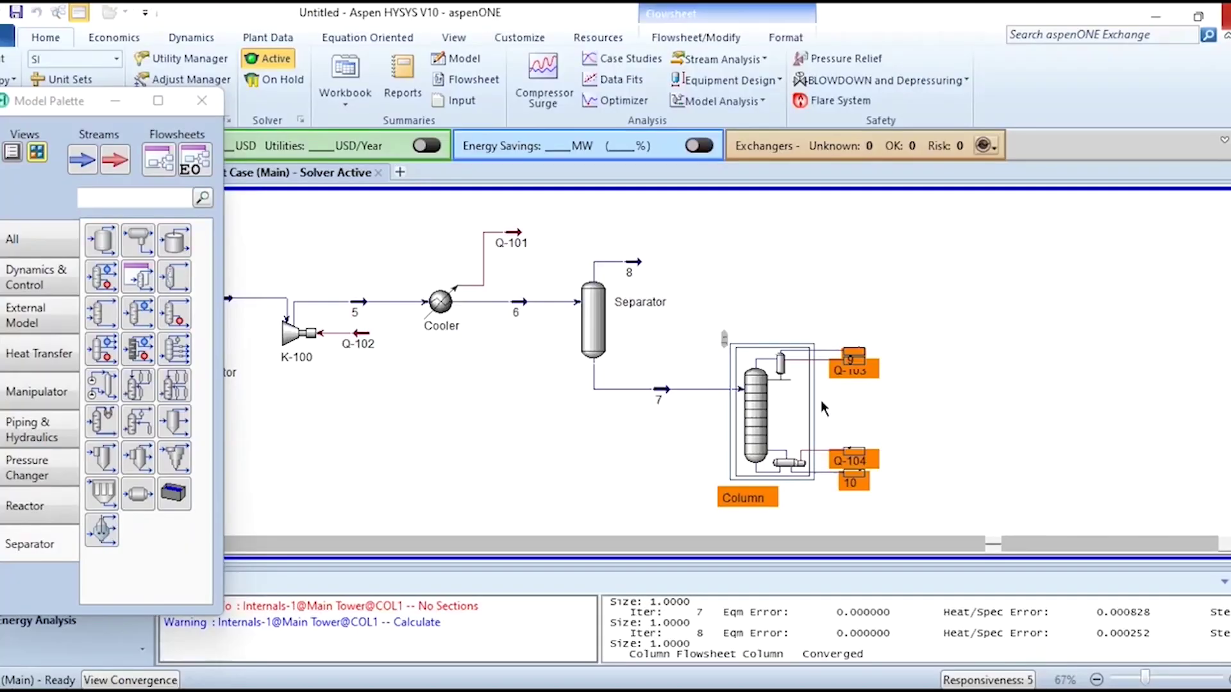
# - Move stream 8 farther from the separator and place a mixer downstream of it, above the column, opening its setup
pyautogui.moveTo(643, 263); pyautogui.dragTo(688, 257)
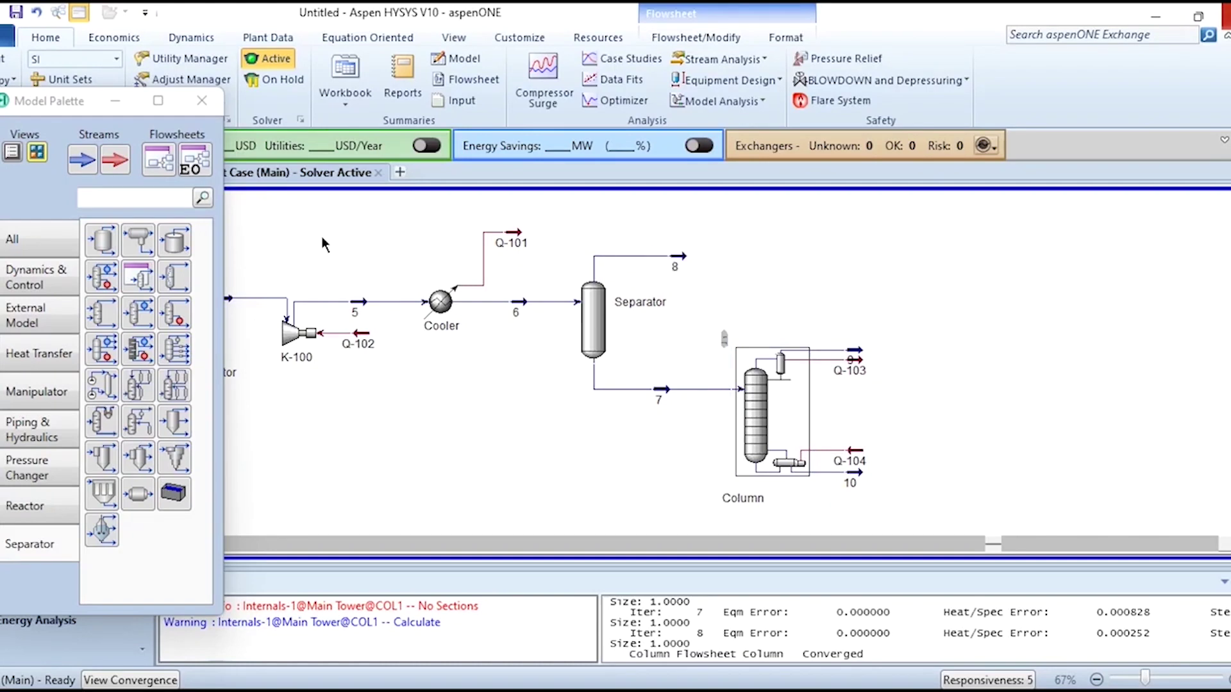
pyautogui.click(13, 239)
pyautogui.click(102, 240)
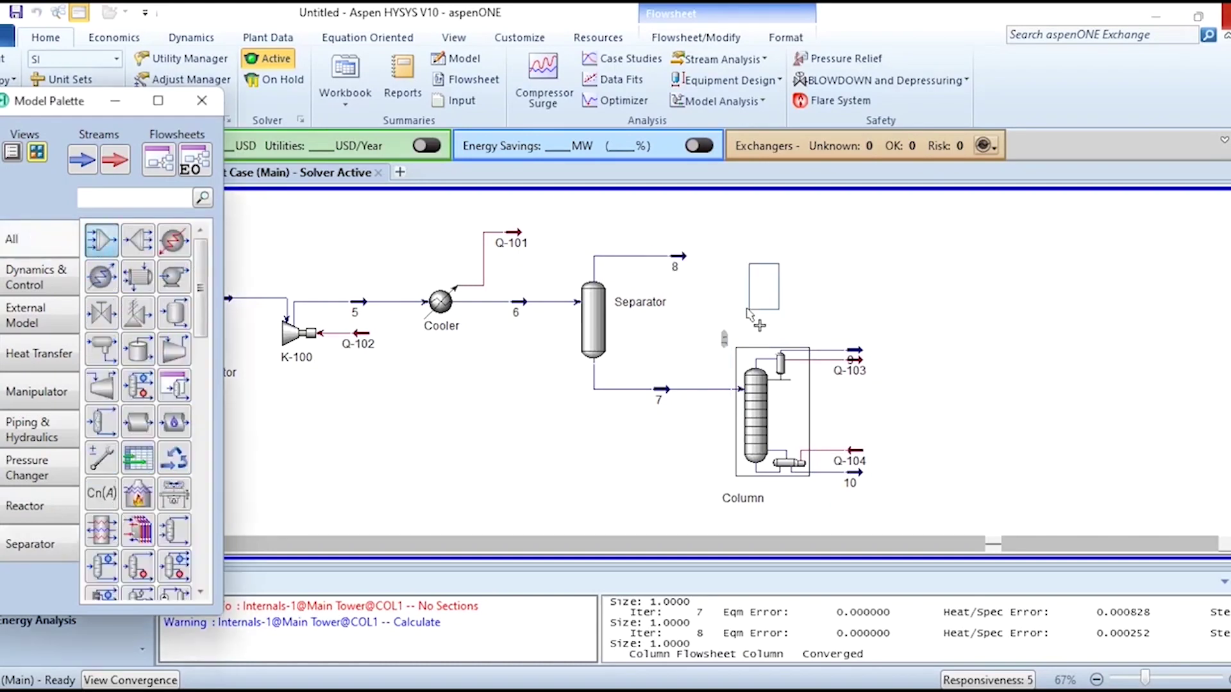
pyautogui.click(885, 280)
pyautogui.doubleClick(897, 279)
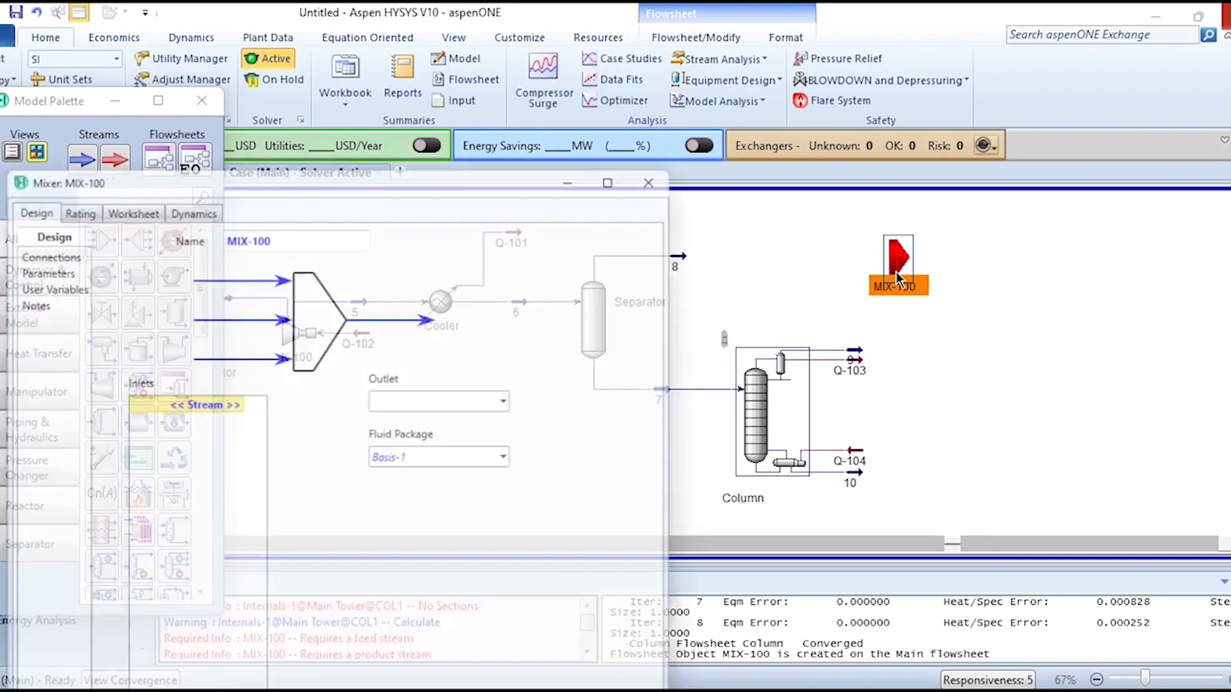
# - Connect streams 8 and 9 as the mixer's inlets and create stream 11 as its outlet
pyautogui.click(237, 395)
pyautogui.click(112, 400)
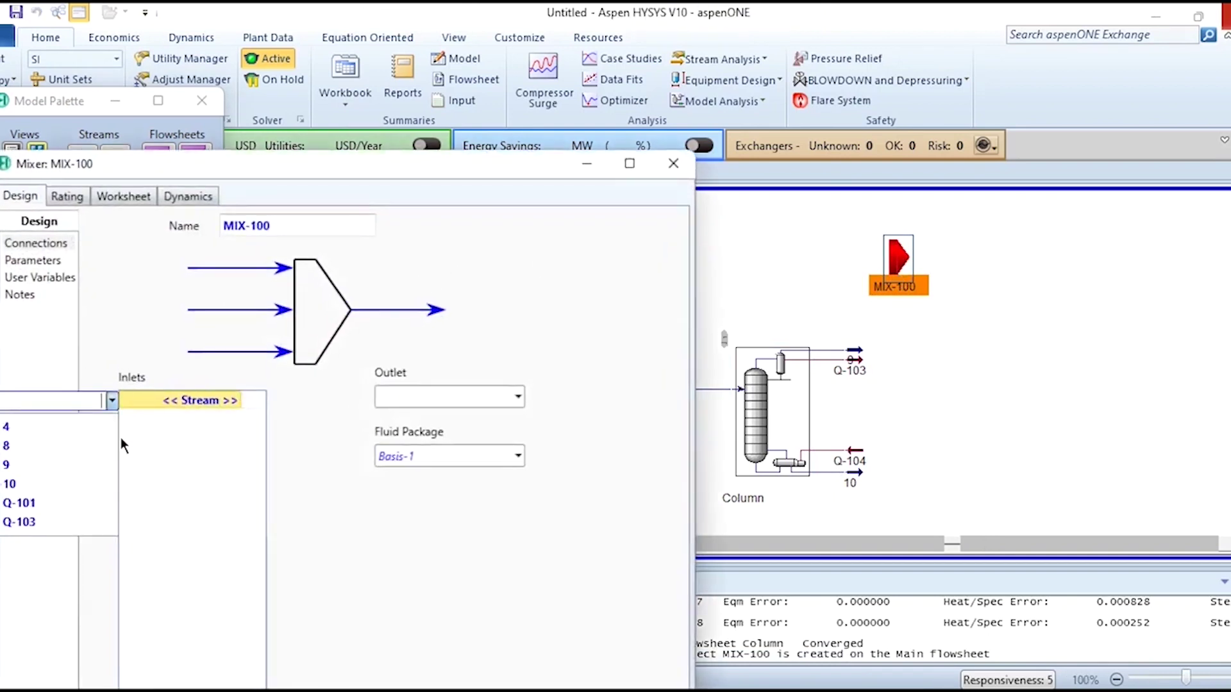
pyautogui.click(64, 445)
pyautogui.click(239, 417)
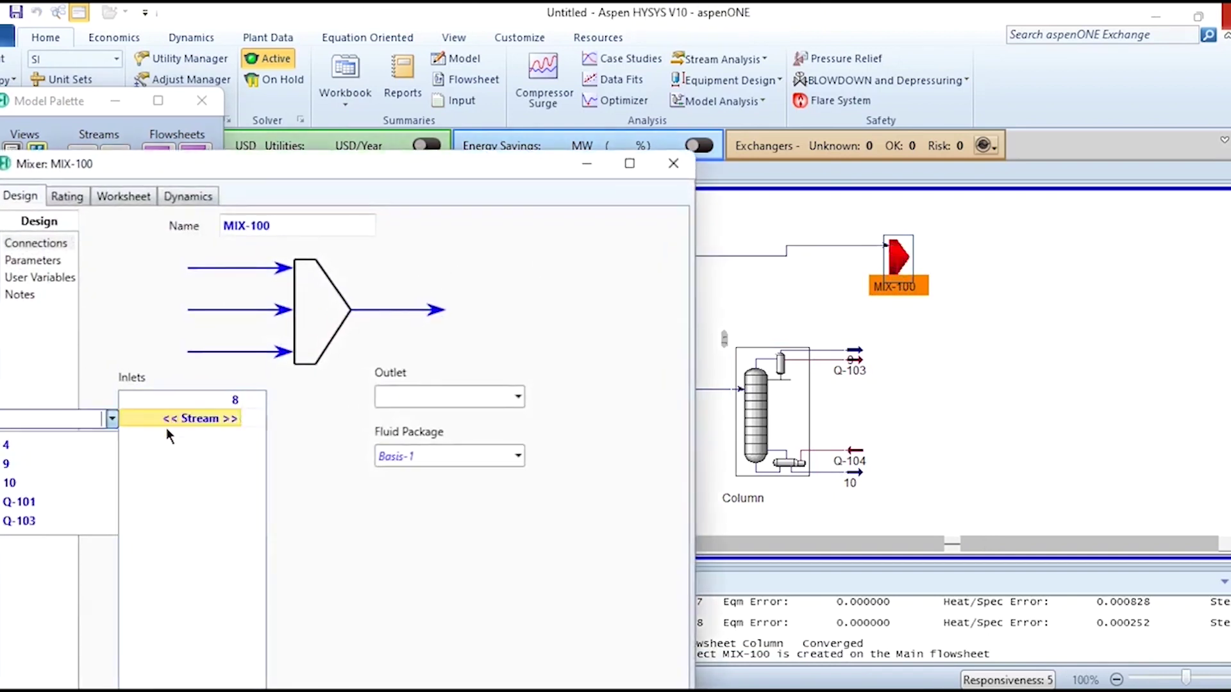
pyautogui.click(72, 461)
pyautogui.click(448, 397)
pyautogui.write('1')
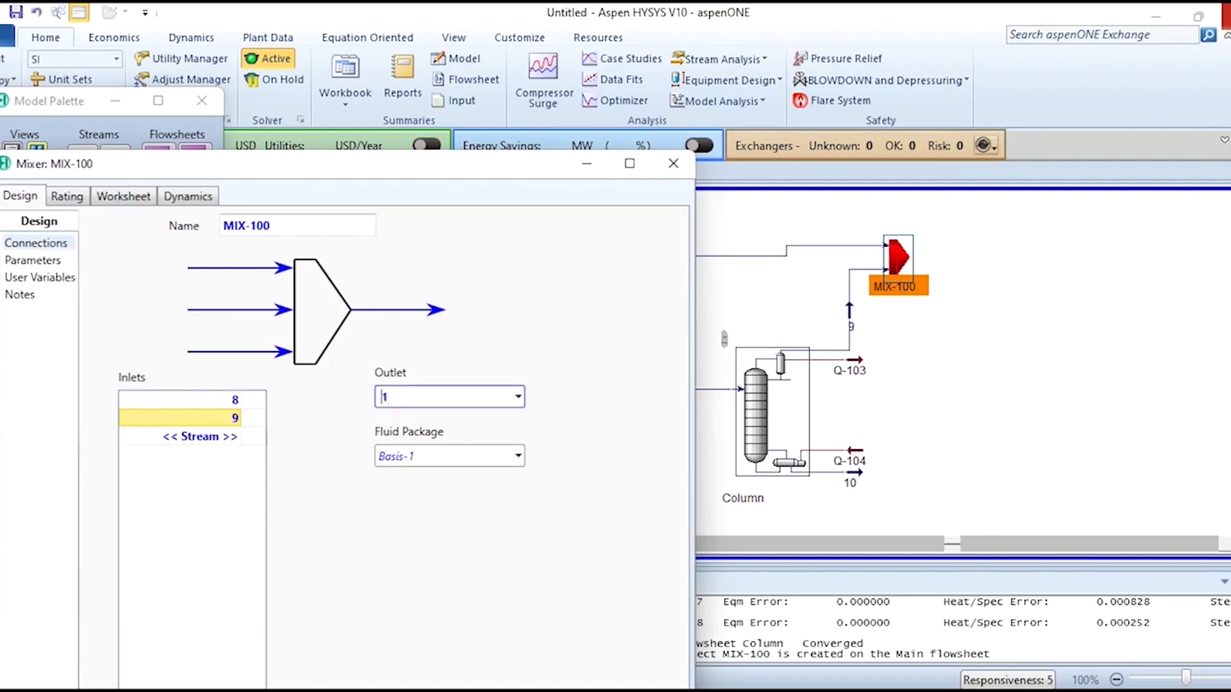
pyautogui.write('1')
pyautogui.press('Return')
# - Rename the mixer Mixer-2 and shift it slightly right and down on the flowsheet
pyautogui.click(326, 224)
pyautogui.write('Mie')
pyautogui.write('er-2')
pyautogui.press('Return')
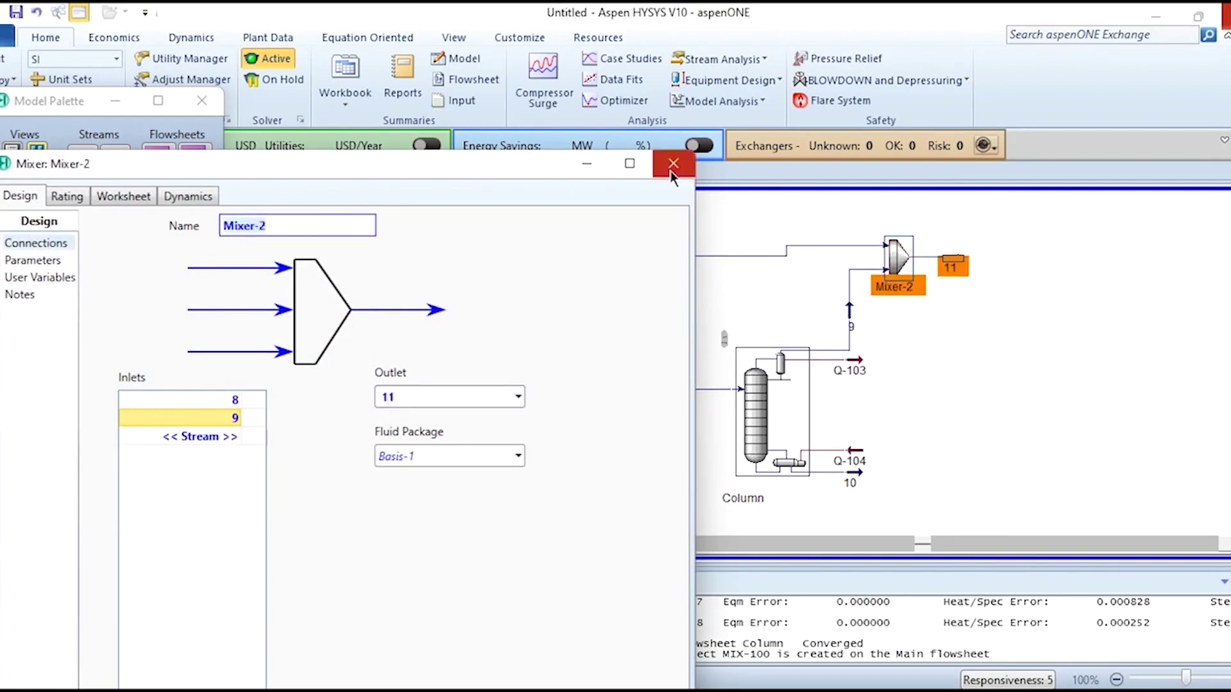
pyautogui.click(673, 163)
pyautogui.moveTo(908, 272)
pyautogui.moveTo(907, 272); pyautogui.dragTo(935, 284)
# - Place a tee downstream of stream 11 and name it Split
pyautogui.moveTo(526, 418); pyautogui.dragTo(205, 486)
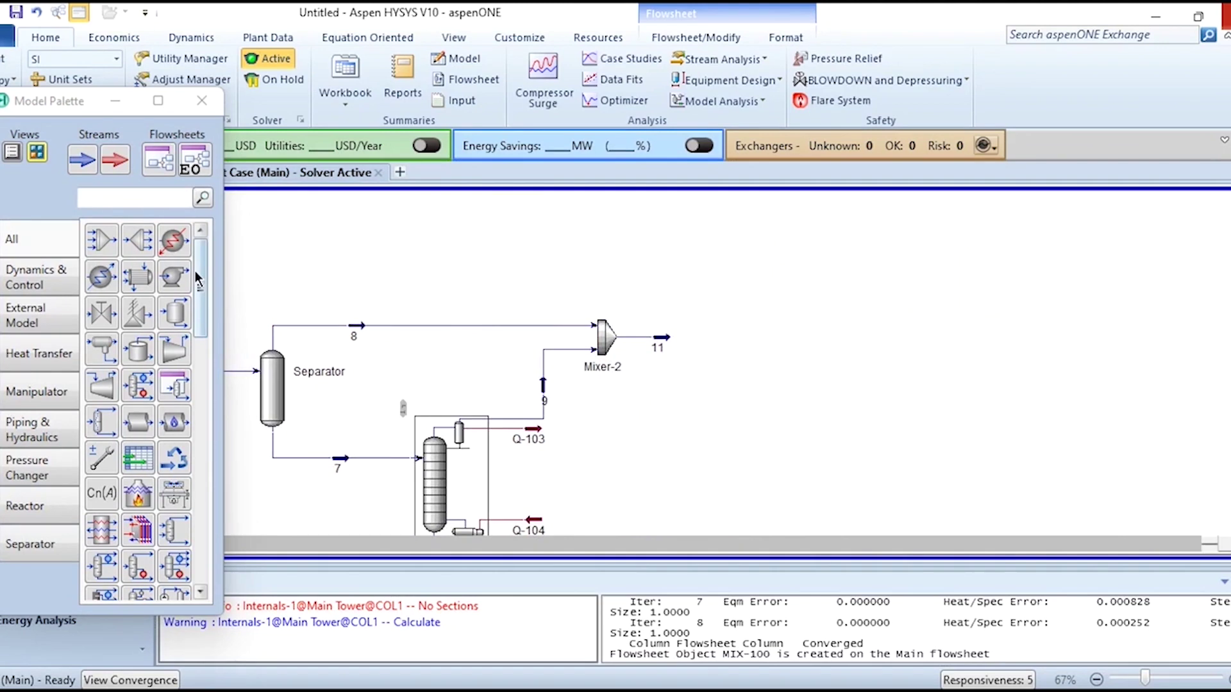
pyautogui.moveTo(138, 241); pyautogui.dragTo(739, 364)
pyautogui.doubleClick(747, 350)
pyautogui.click(212, 260)
pyautogui.write('Split')
pyautogui.press('Return')
# - Connect stream 11 as the tee's inlet and create streams 13 and 12 as its outlets
pyautogui.click(279, 356)
pyautogui.click(198, 402)
pyautogui.moveTo(419, 202); pyautogui.dragTo(302, 141)
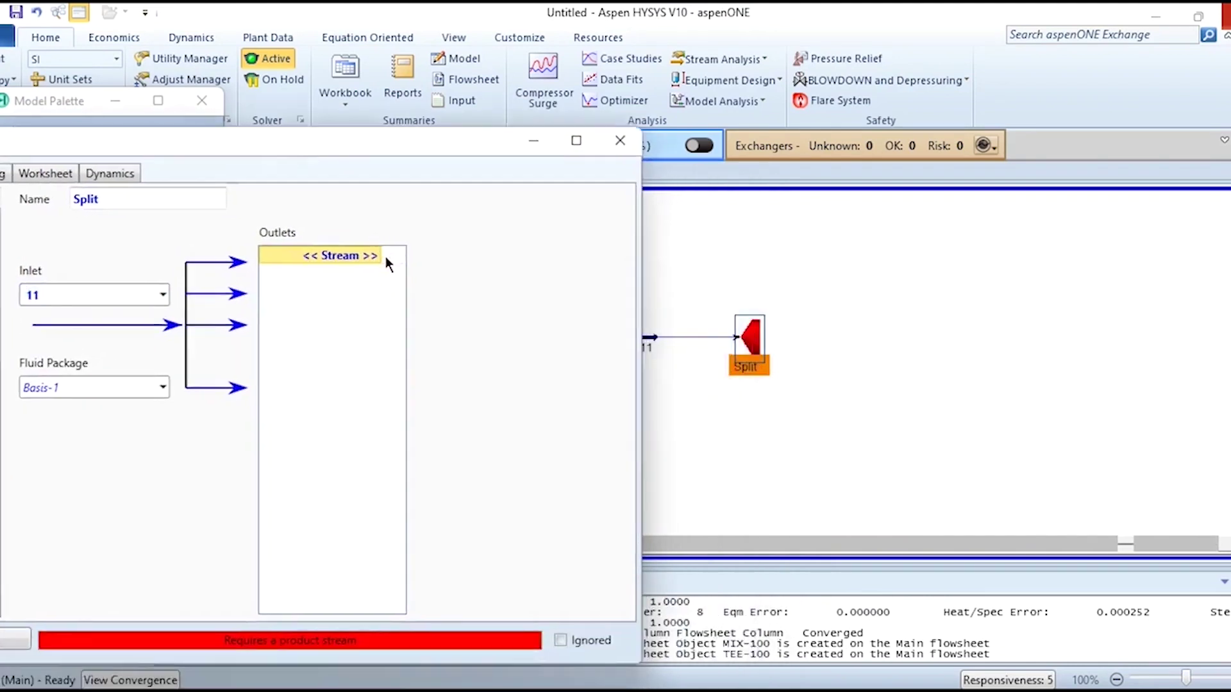
pyautogui.write('13')
pyautogui.press('Return')
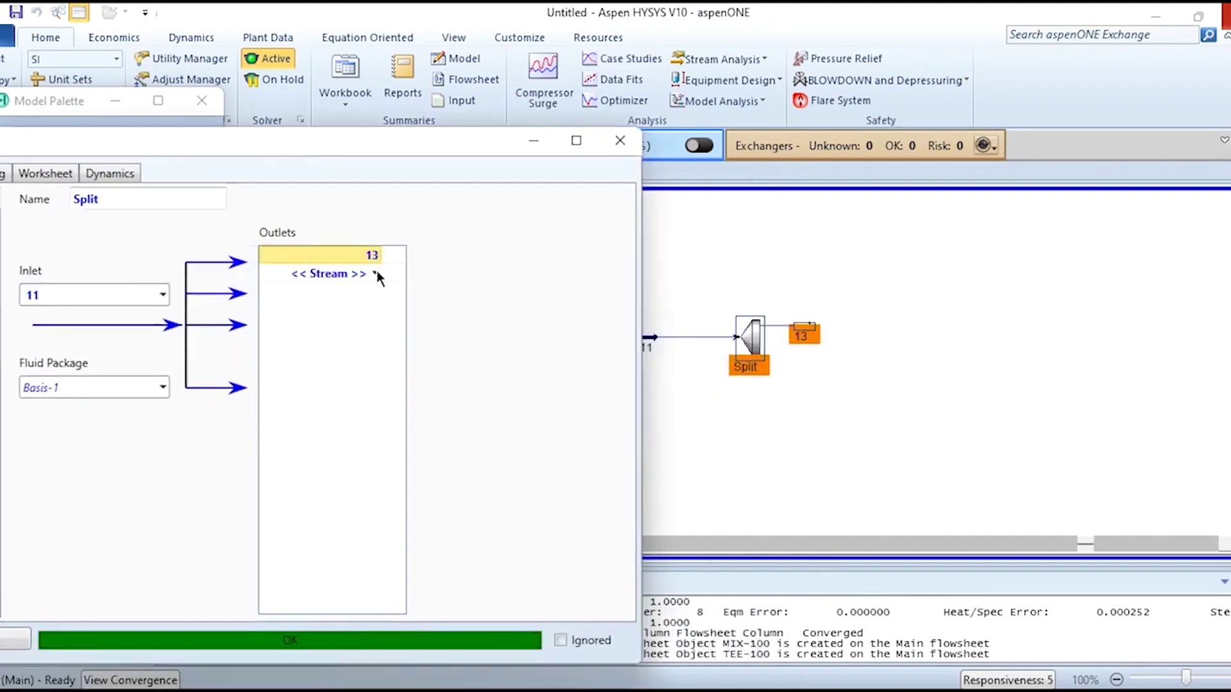
pyautogui.click(375, 274)
pyautogui.write('12')
pyautogui.press('Return')
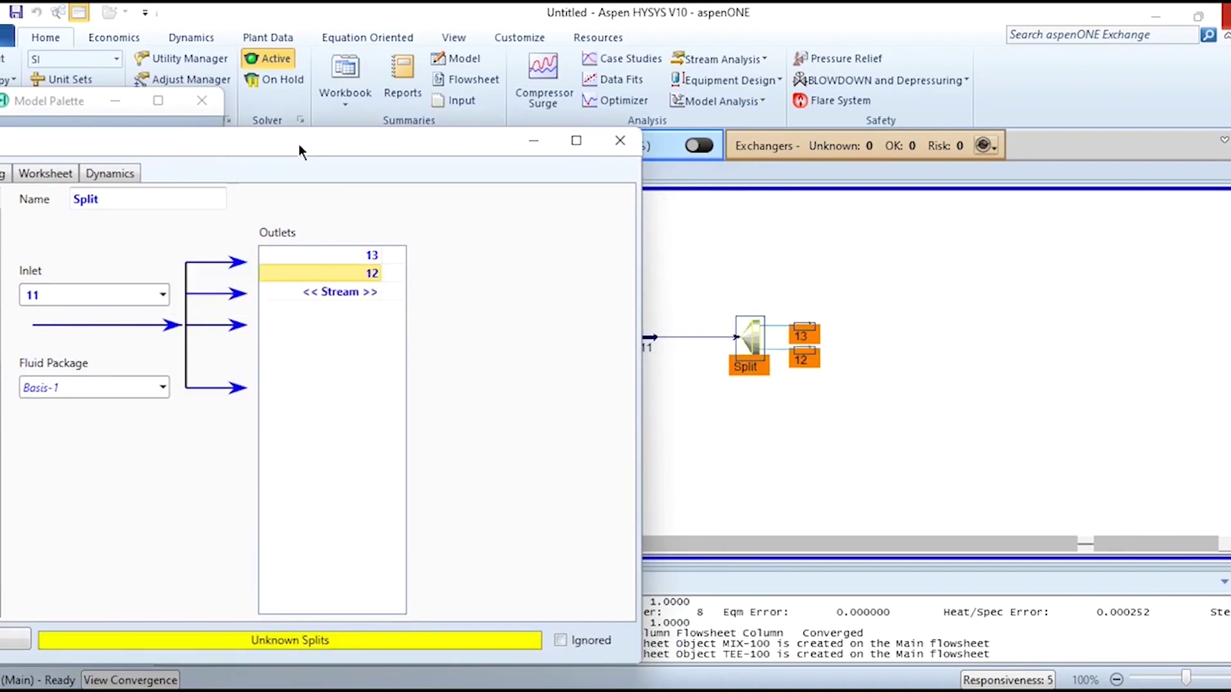
# - Set the tee's flow ratio for stream 12 to 0.01 and return to the flowsheet
pyautogui.moveTo(299, 143); pyautogui.dragTo(425, 135)
pyautogui.click(91, 230)
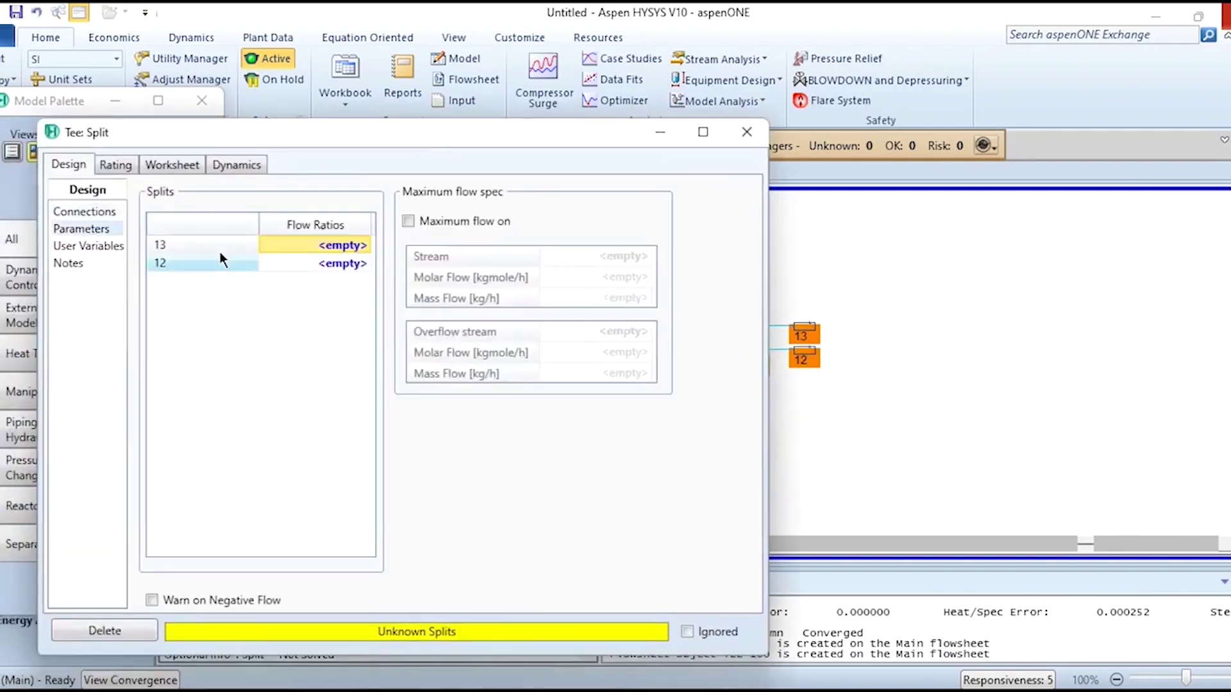
pyautogui.click(301, 267)
pyautogui.write('0.01')
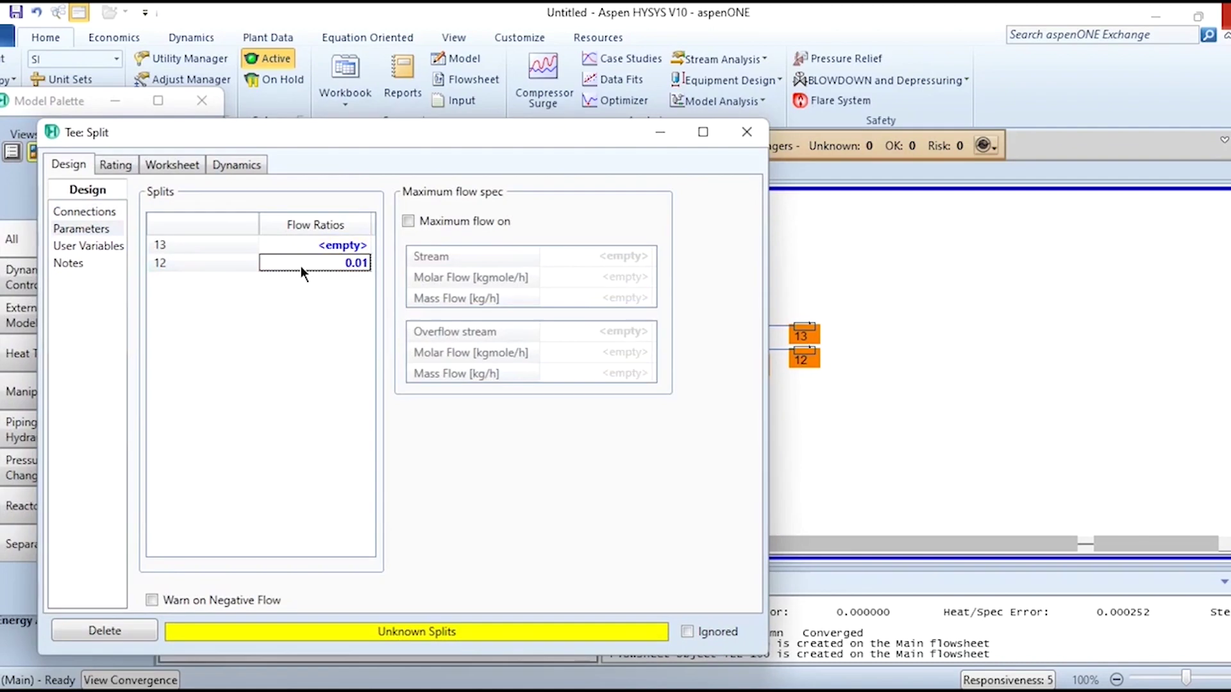
pyautogui.press('Return')
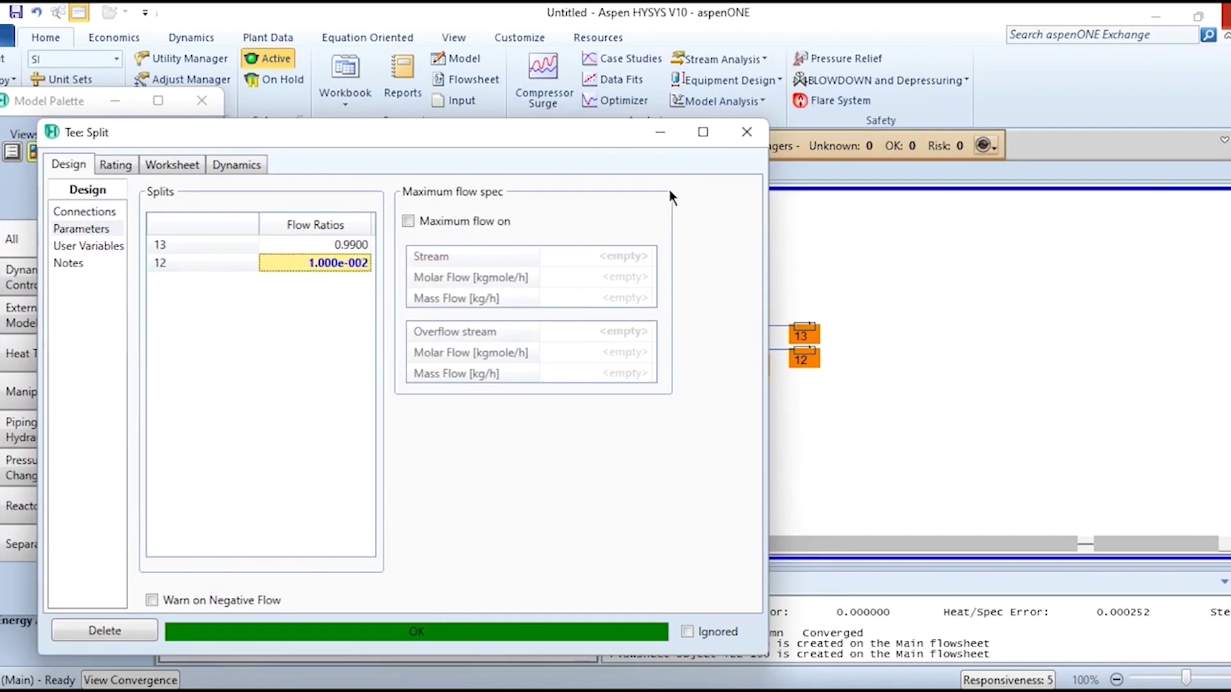
pyautogui.click(746, 133)
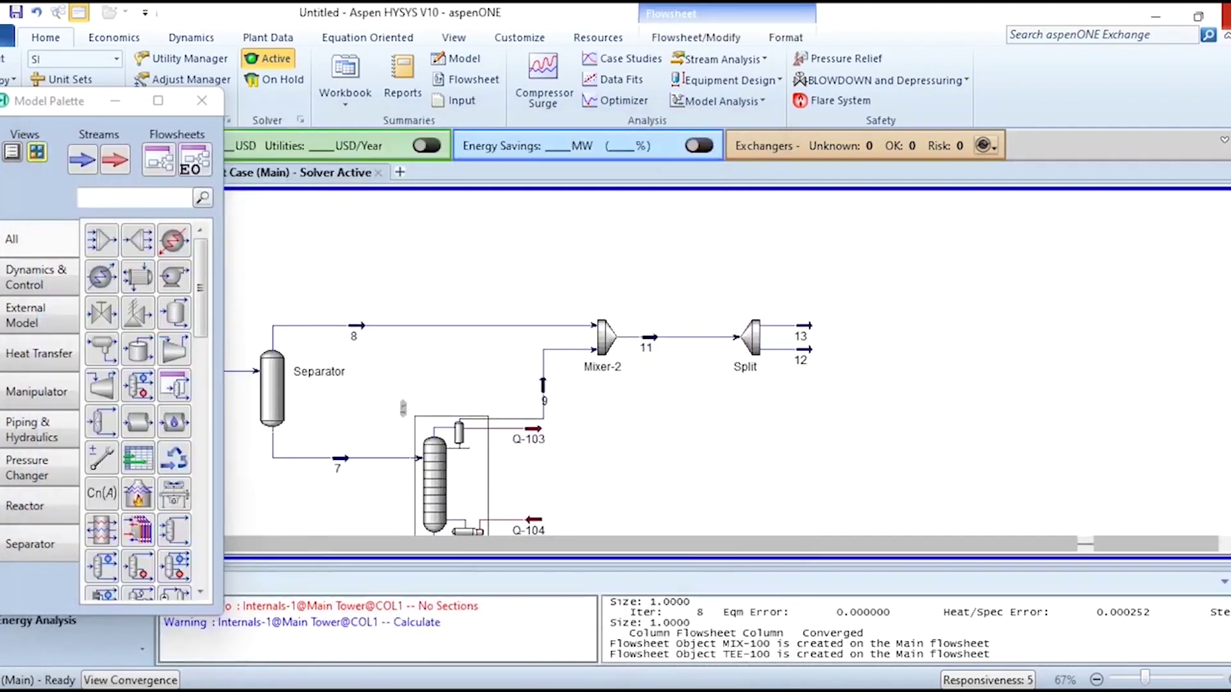
# - Place a recycle block above the column and Mixer-2 on the flowsheet
pyautogui.scroll(-1, 1092, 484)
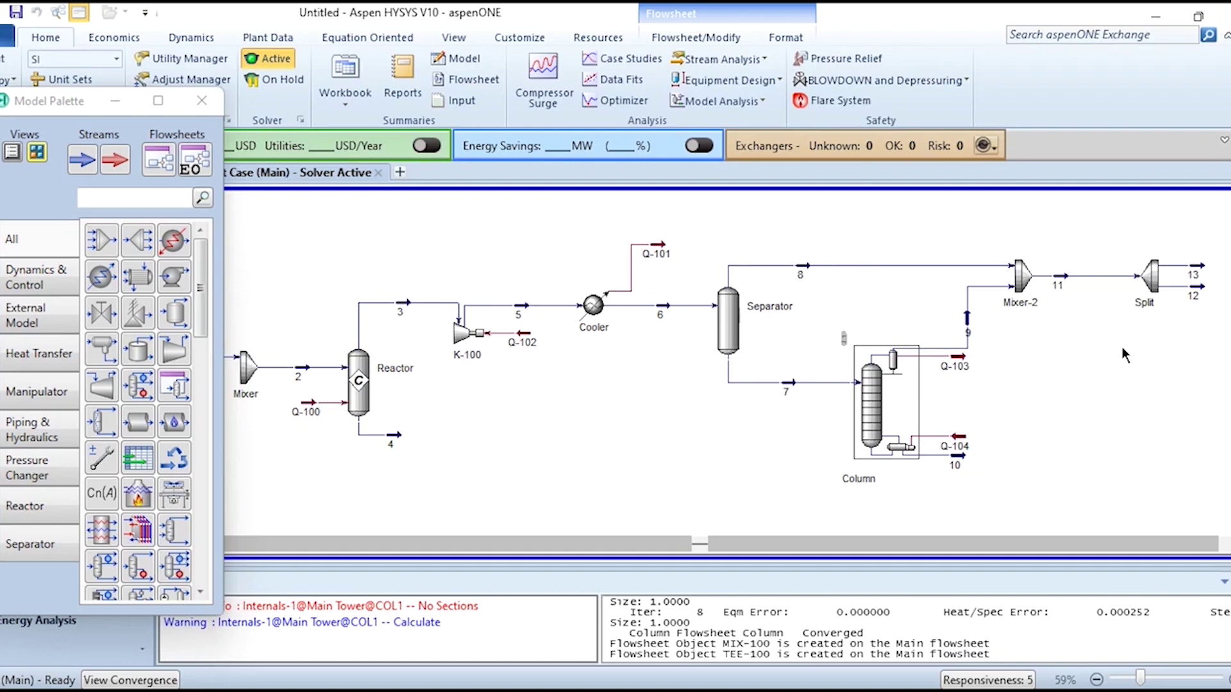
pyautogui.click(173, 457)
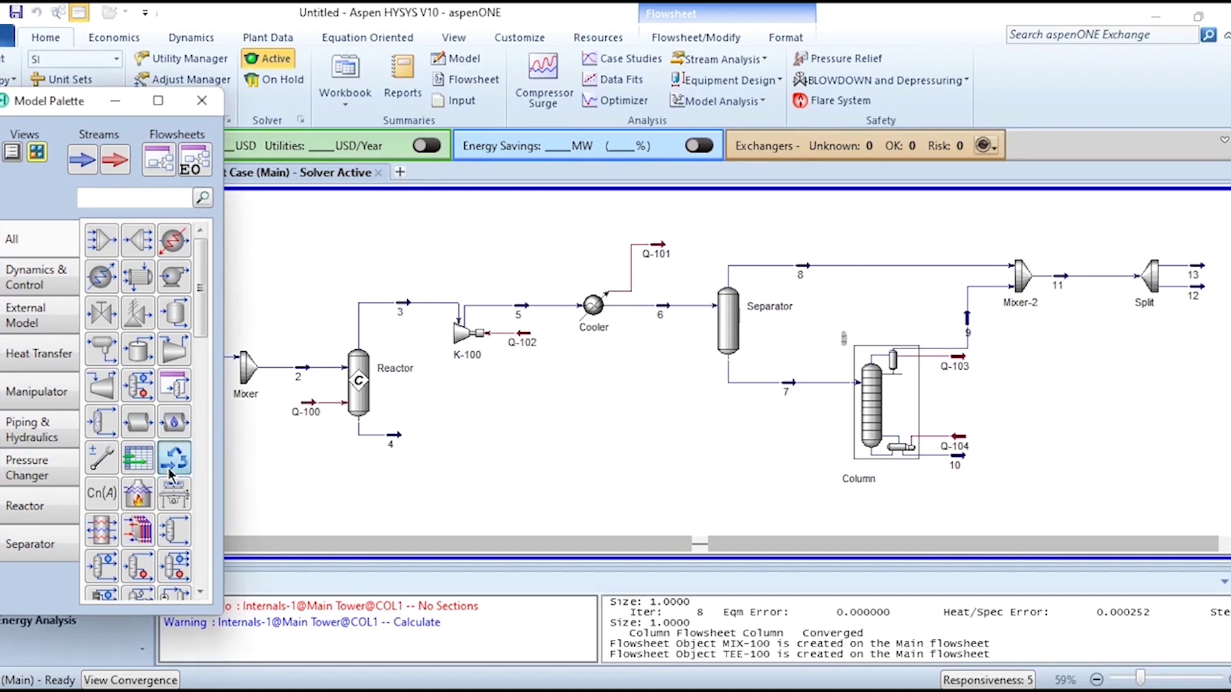
pyautogui.click(967, 220)
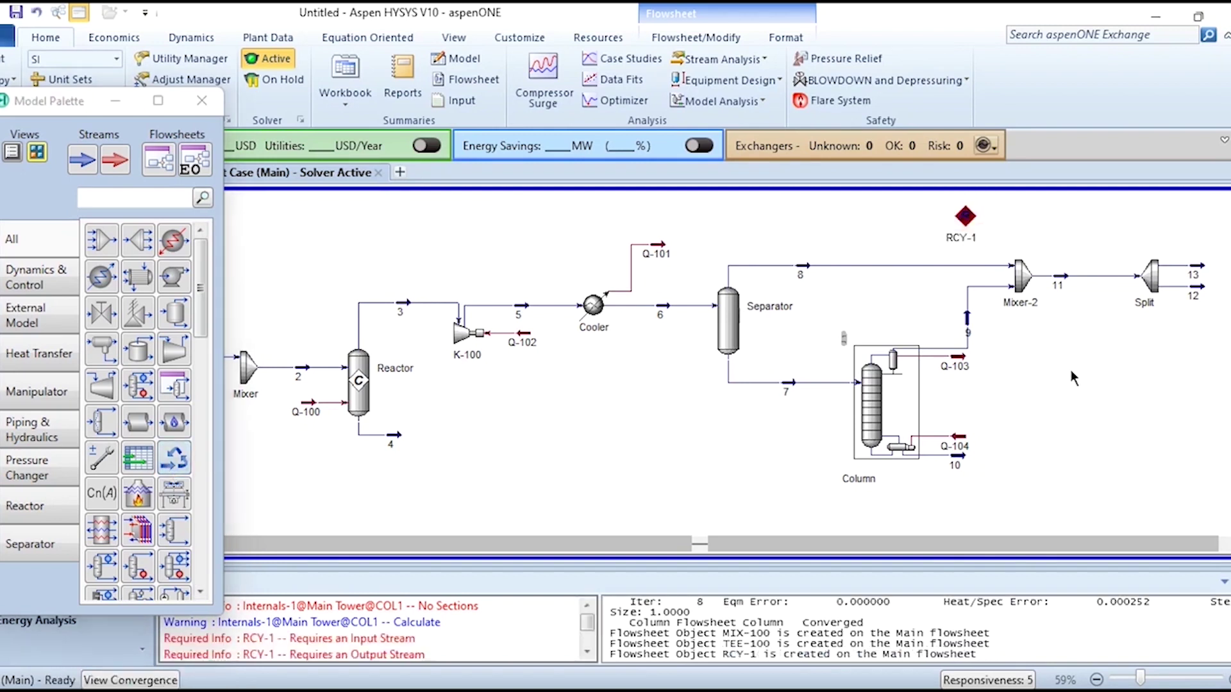
pyautogui.scroll(1, 1071, 371)
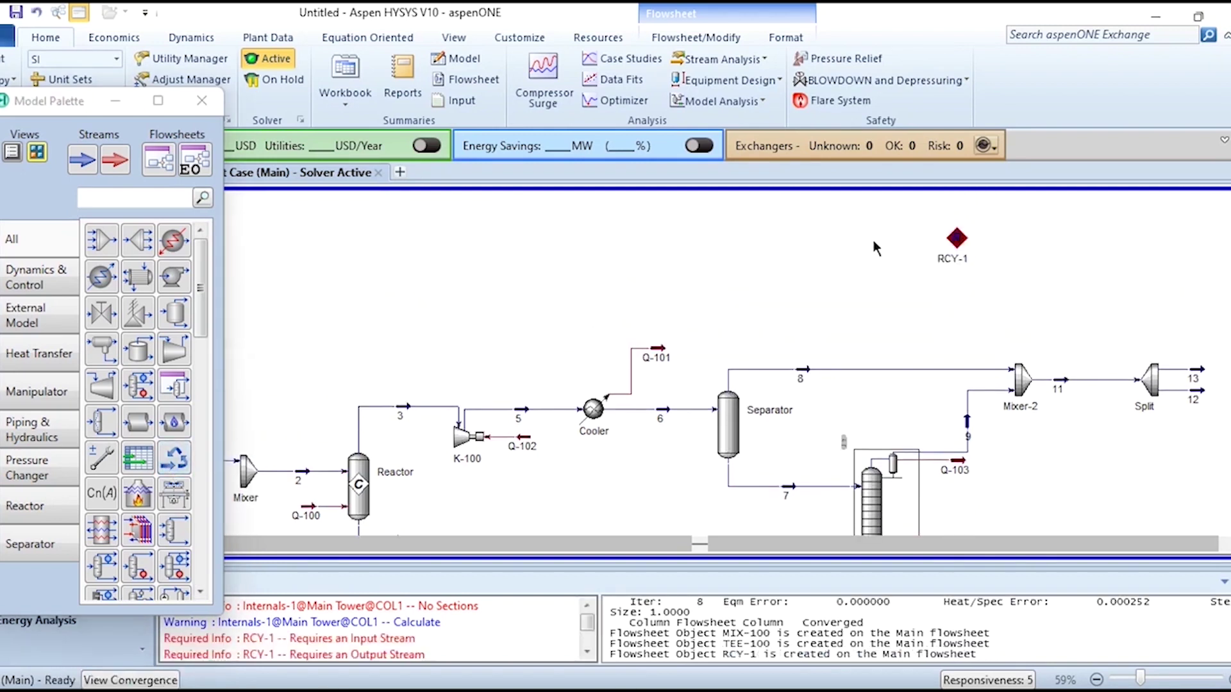
# - Connect stream 13 as the recycle block's inlet and create stream 14 as its outlet
pyautogui.doubleClick(948, 249)
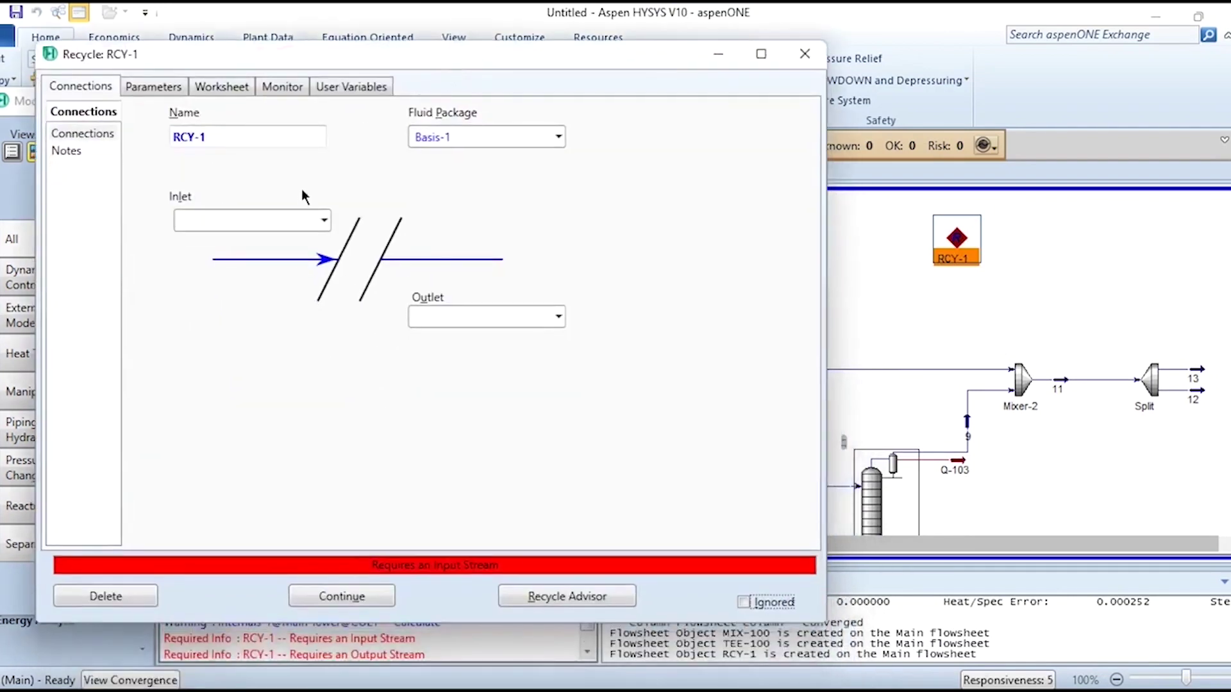
pyautogui.click(306, 222)
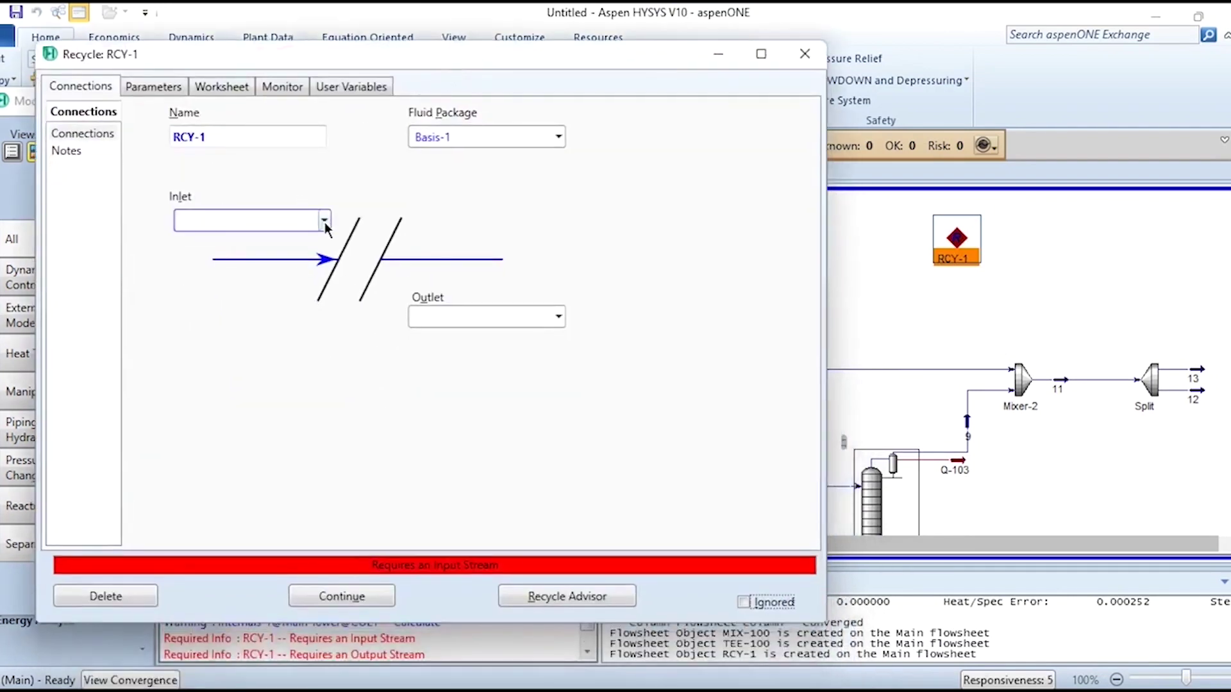
pyautogui.click(220, 285)
pyautogui.click(440, 320)
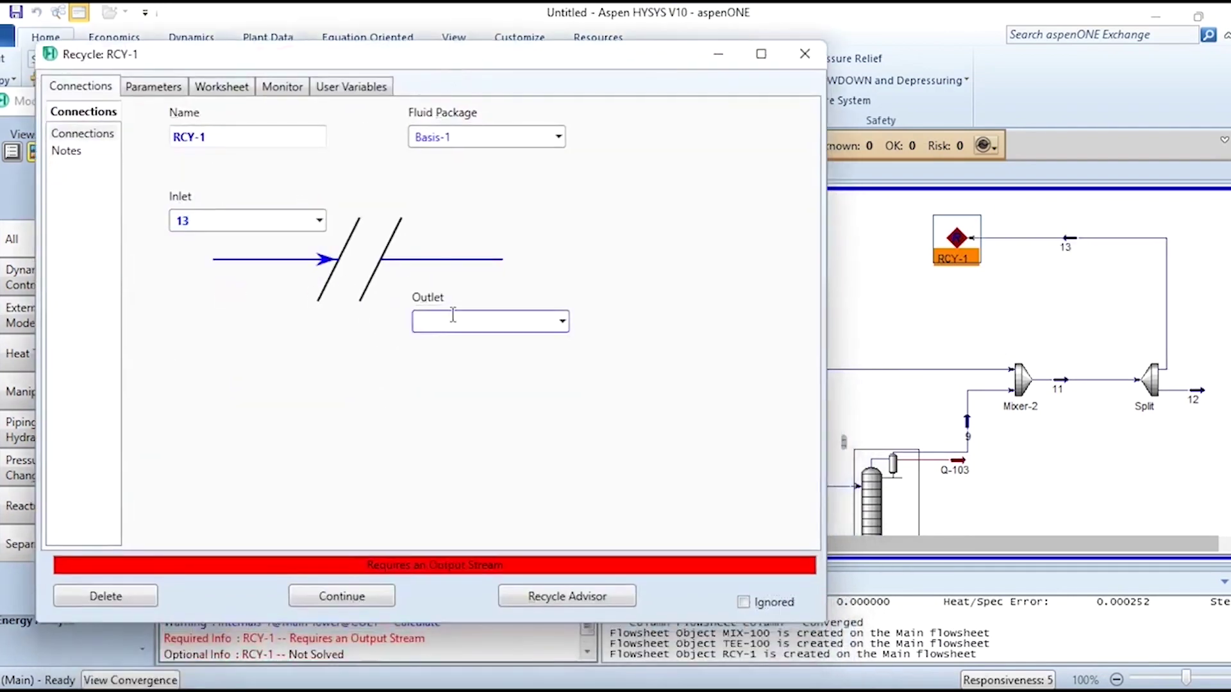
pyautogui.write('14')
pyautogui.press('Return')
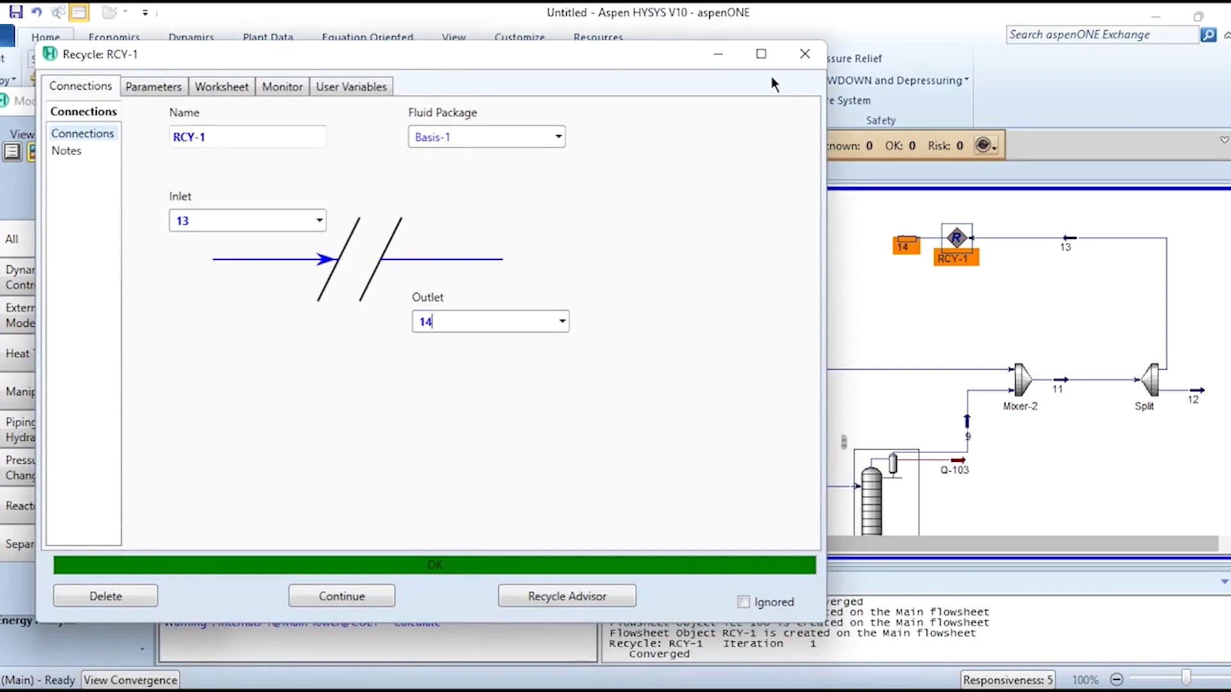
pyautogui.click(804, 55)
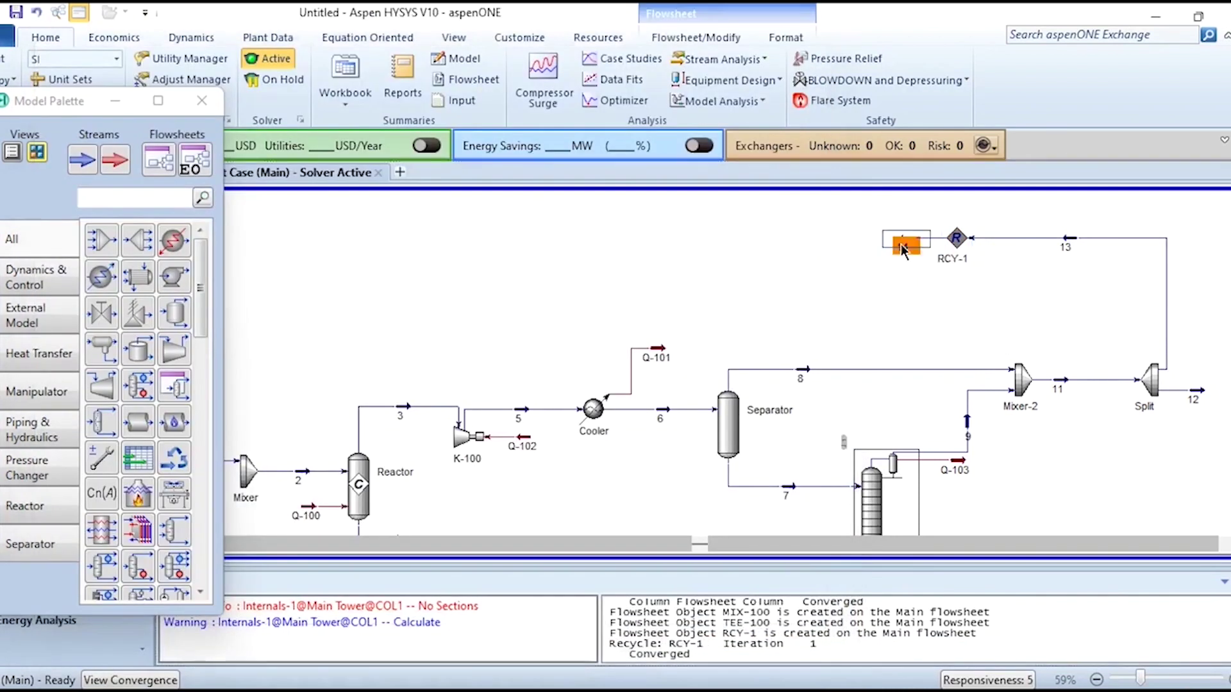
# - Place a valve beyond the end of stream 14 and turn it so its inlet faces the recycle block
pyautogui.moveTo(101, 314); pyautogui.dragTo(735, 257)
pyautogui.click(736, 257)
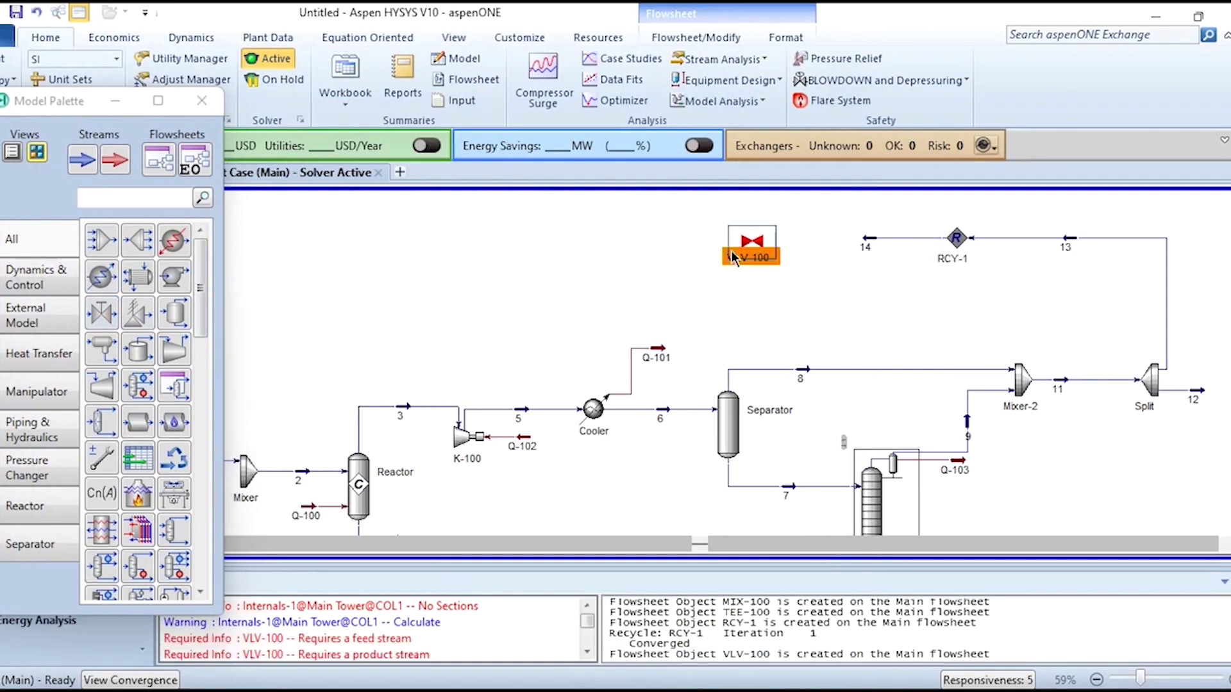
pyautogui.click(696, 37)
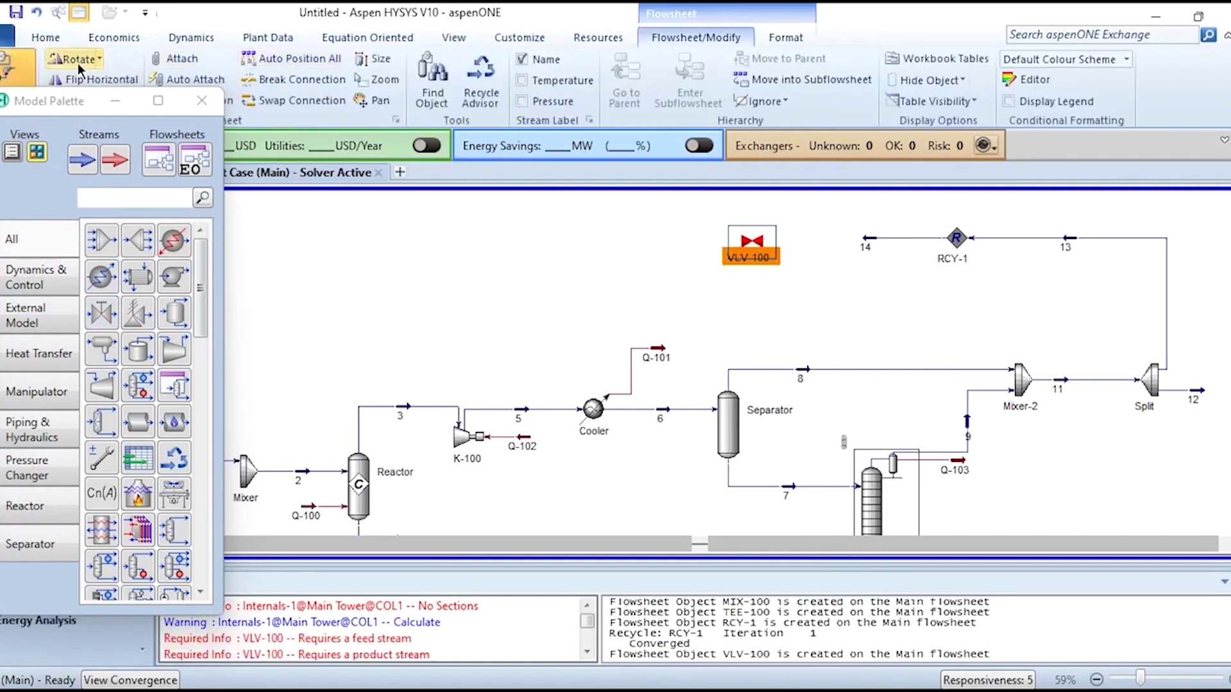
# - Connect stream 14 as the valve's inlet and create stream 15 as its outlet
pyautogui.doubleClick(760, 241)
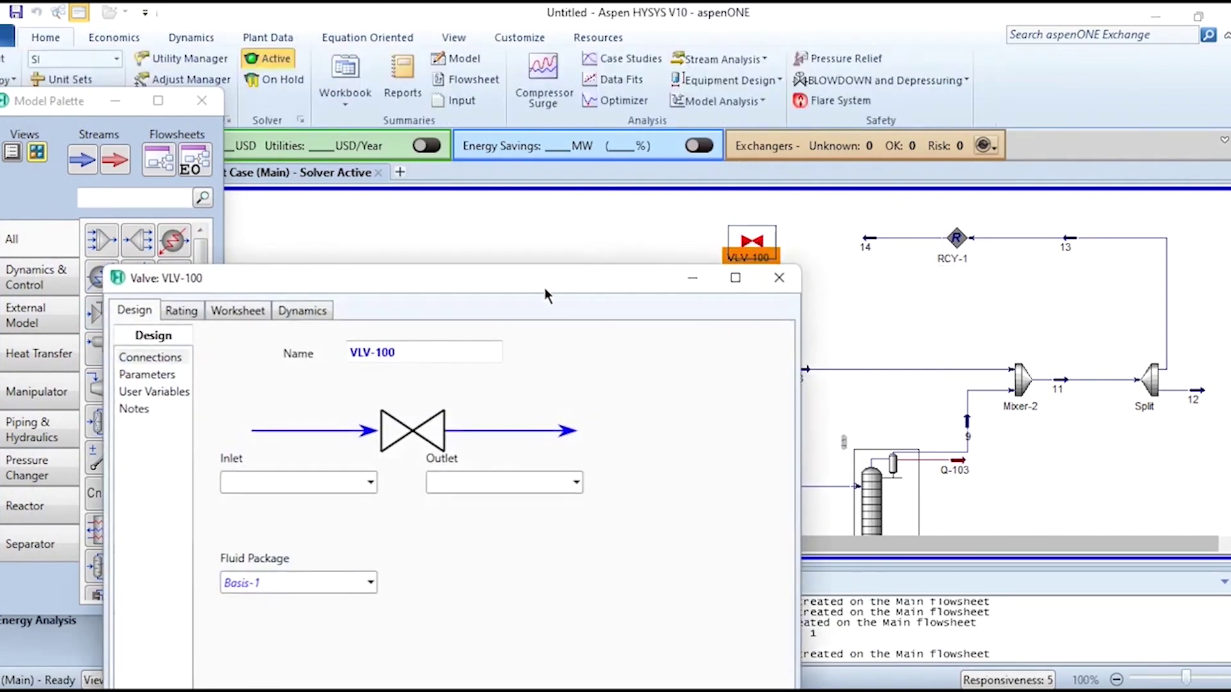
pyautogui.moveTo(544, 287); pyautogui.dragTo(398, 98)
pyautogui.click(224, 293)
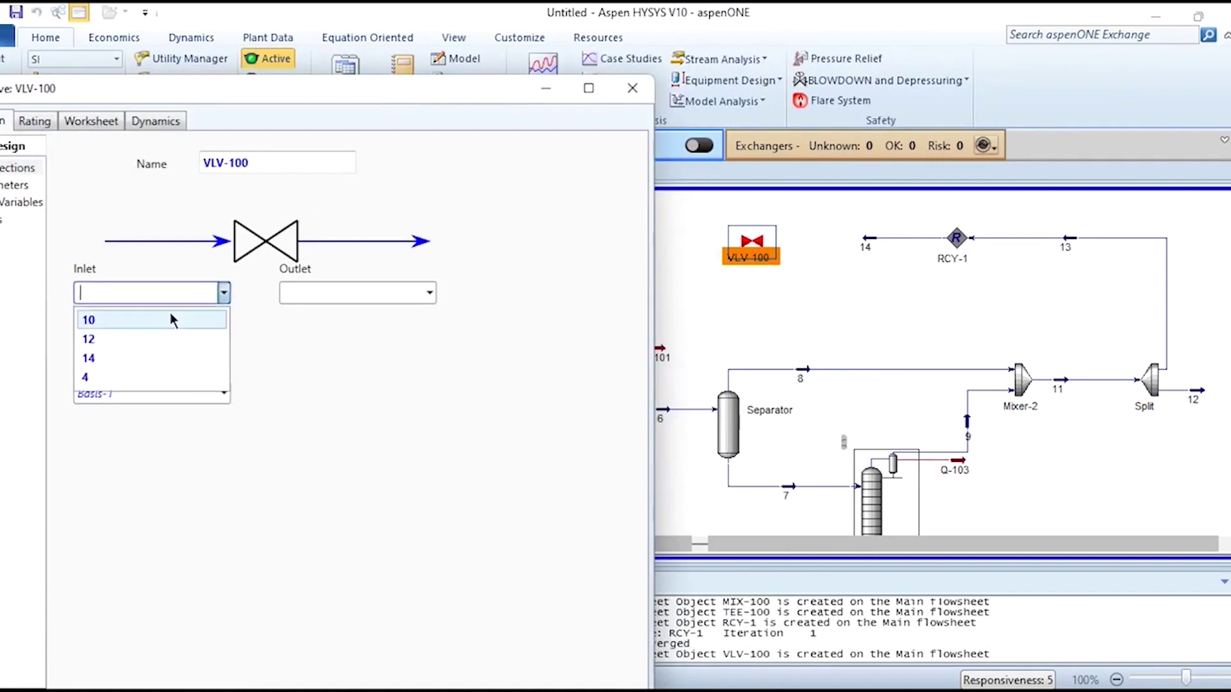
pyautogui.click(121, 357)
pyautogui.click(313, 302)
pyautogui.write('15')
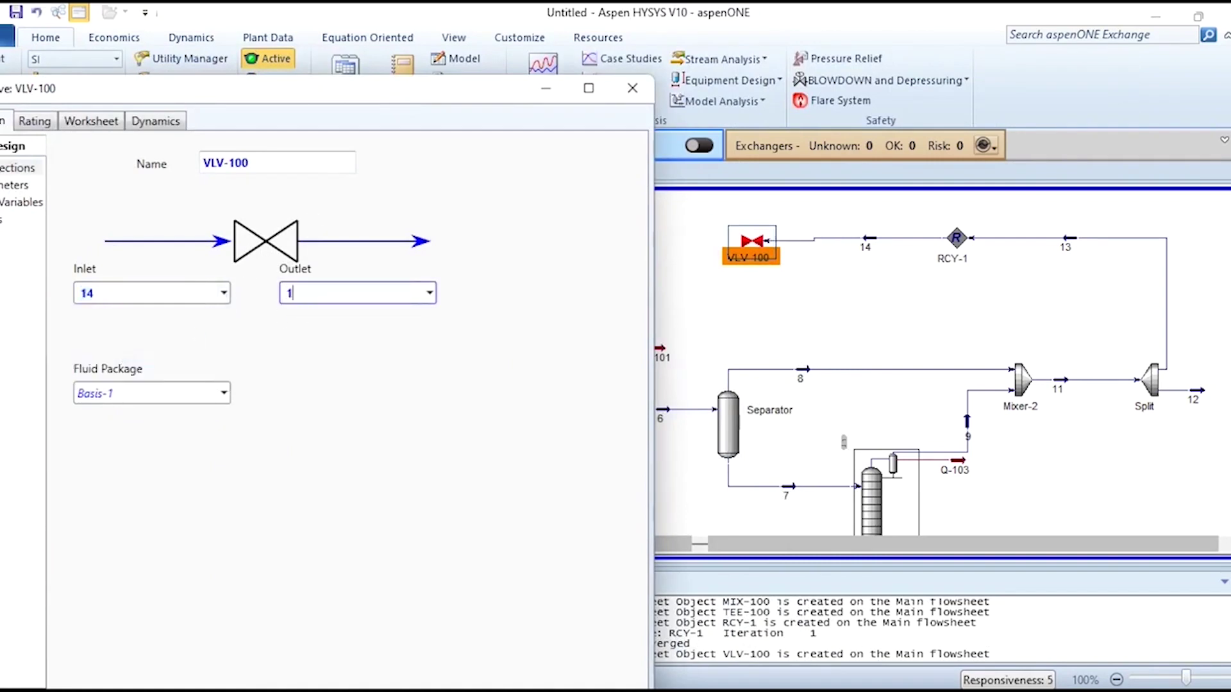
# - Set the pressure of the valve's outlet stream 15 to 1 atm and return to the flowsheet
pyautogui.click(90, 125)
pyautogui.click(407, 202)
pyautogui.write('1atm')
pyautogui.press('Return')
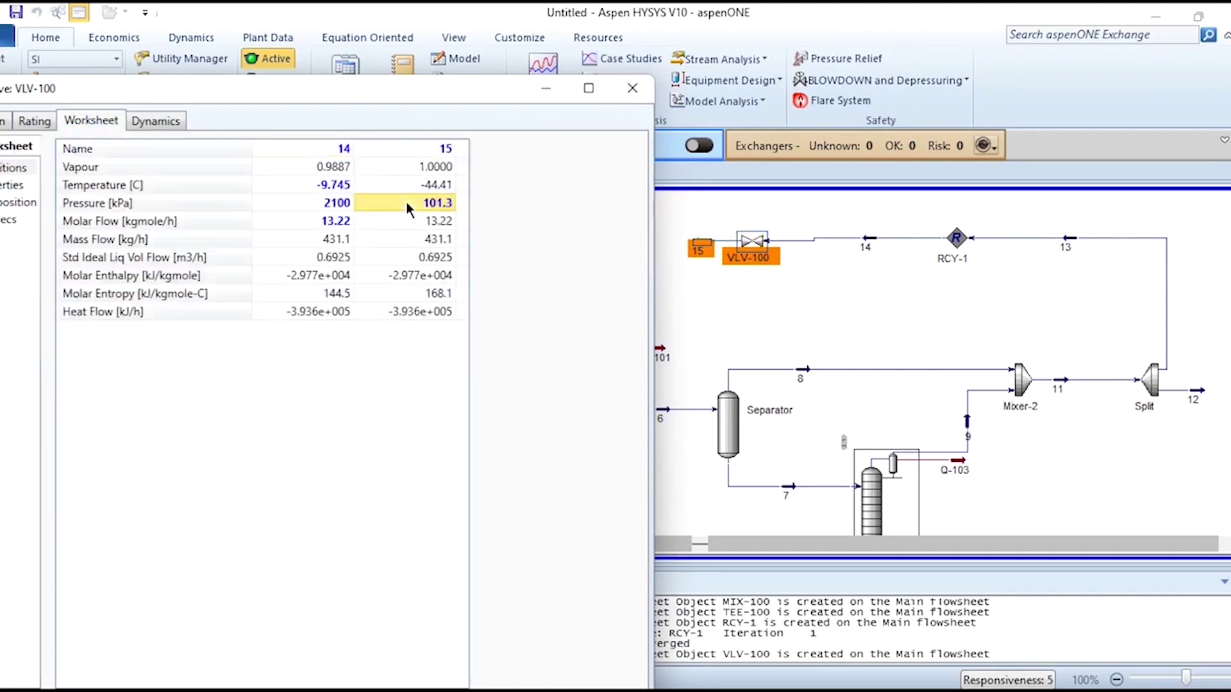
pyautogui.click(632, 88)
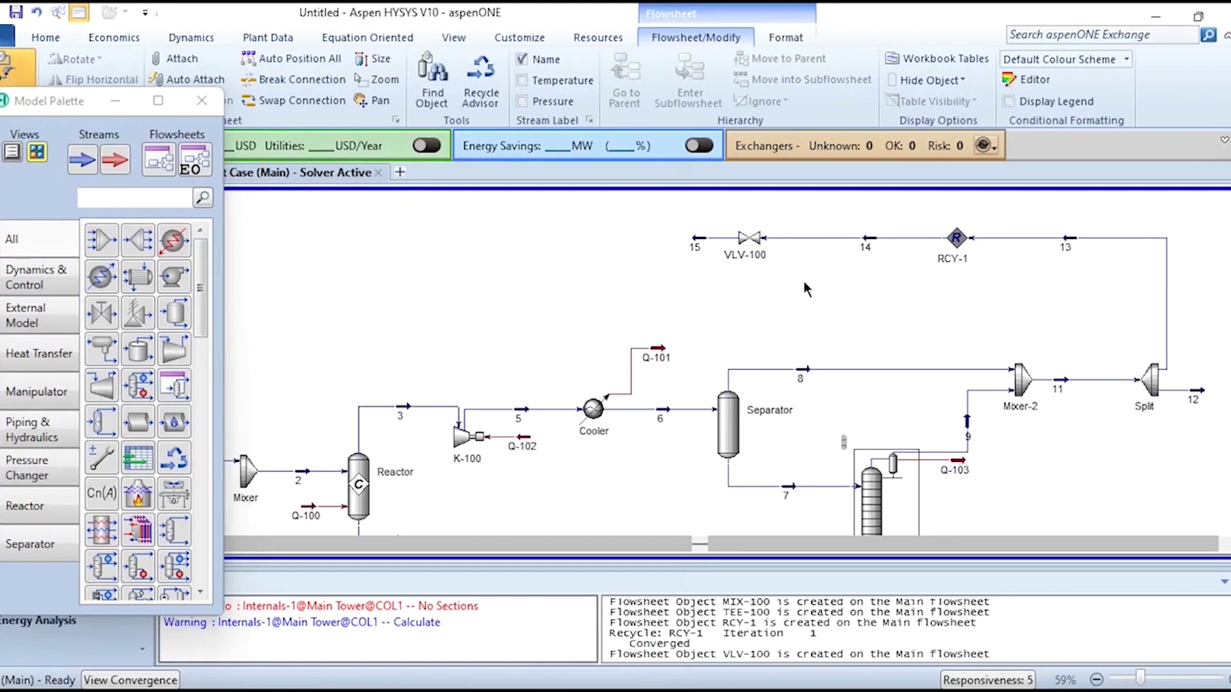
# - Rename the recycle line's valve as Valve
pyautogui.doubleClick(760, 259)
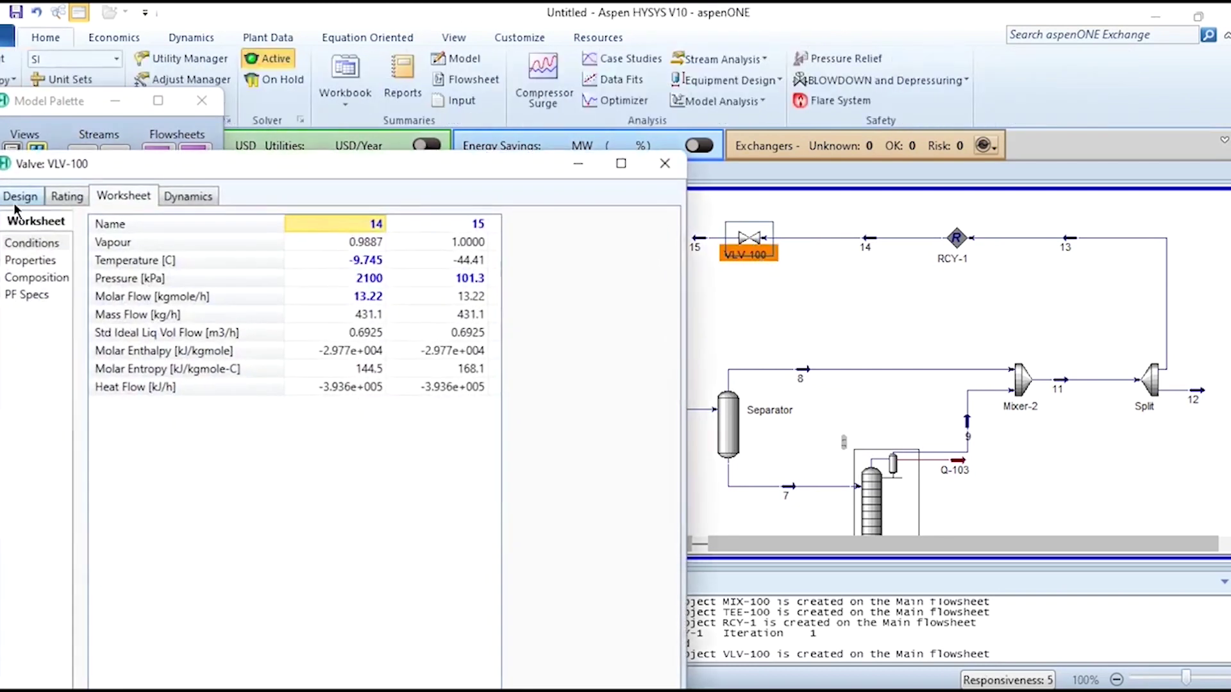
pyautogui.click(18, 201)
pyautogui.doubleClick(321, 237)
pyautogui.write('Valve')
pyautogui.press('Return')
pyautogui.click(665, 163)
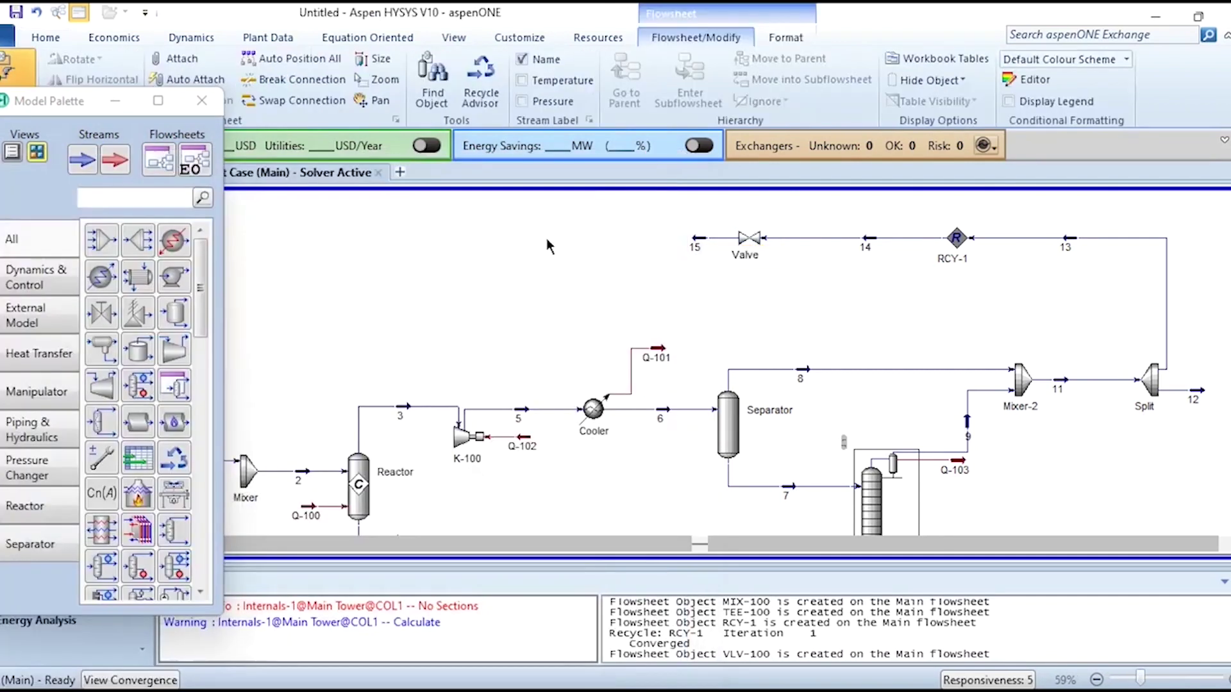
# - Place a heater beyond the end of stream 15 and connect stream 15 as its inlet
pyautogui.click(174, 241)
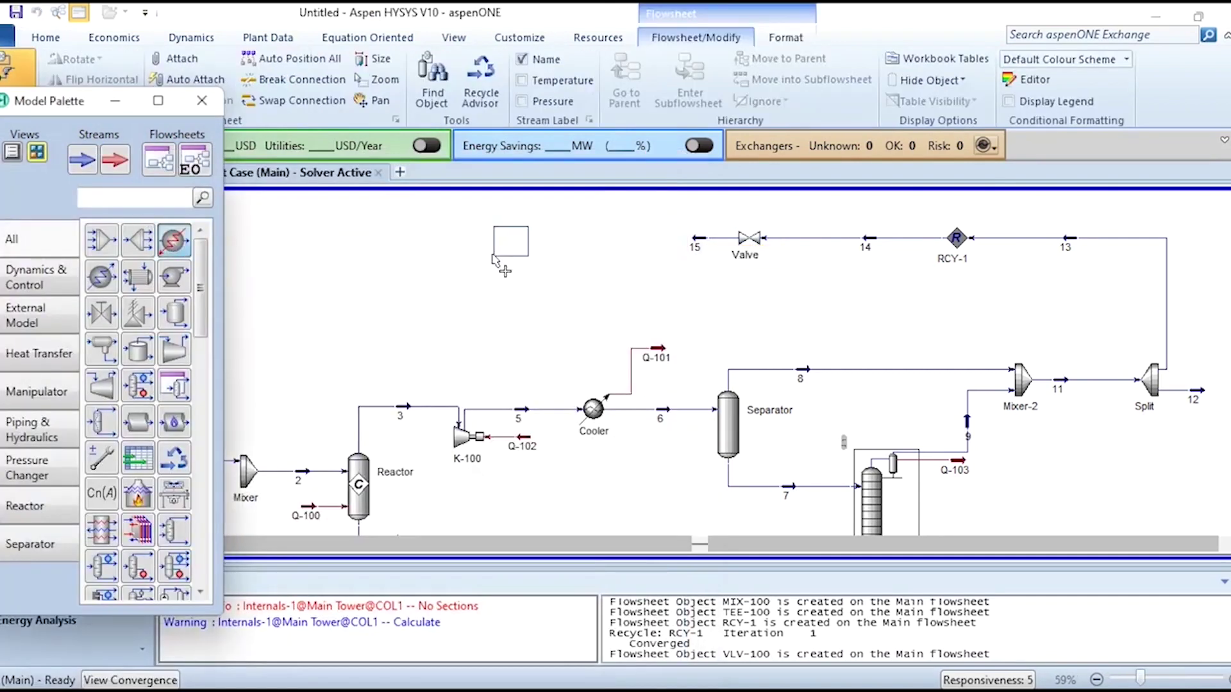
pyautogui.click(489, 259)
pyautogui.doubleClick(500, 242)
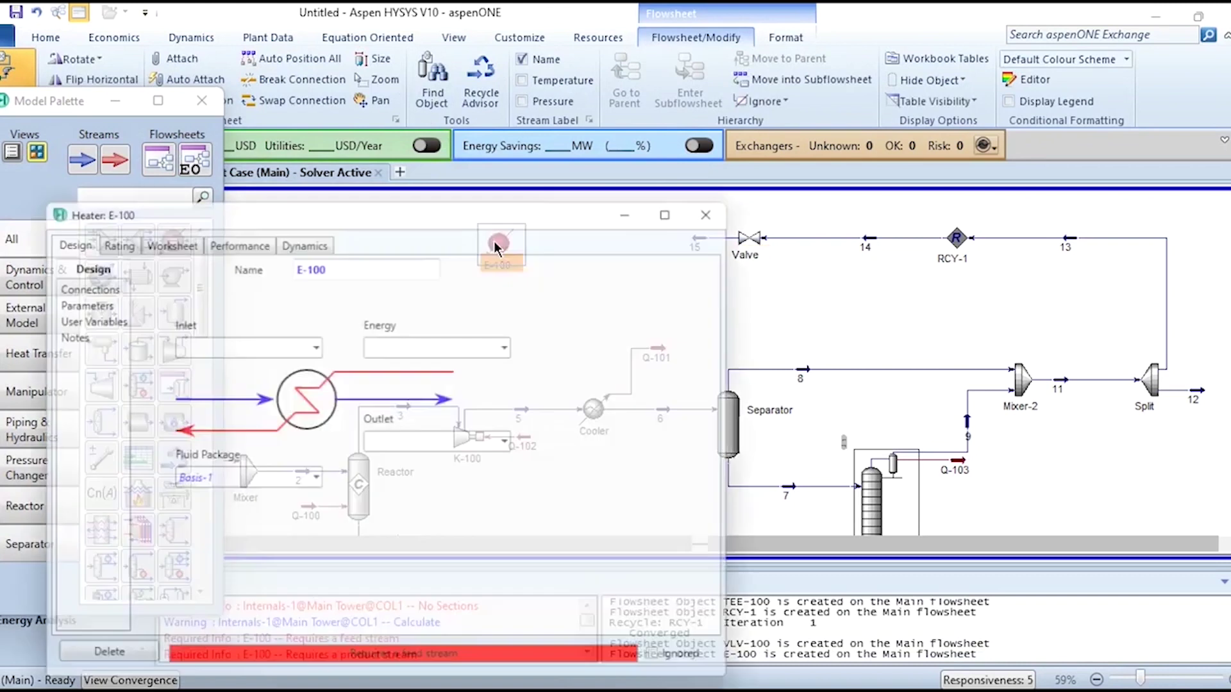
pyautogui.moveTo(451, 205); pyautogui.dragTo(295, 133)
pyautogui.click(163, 269)
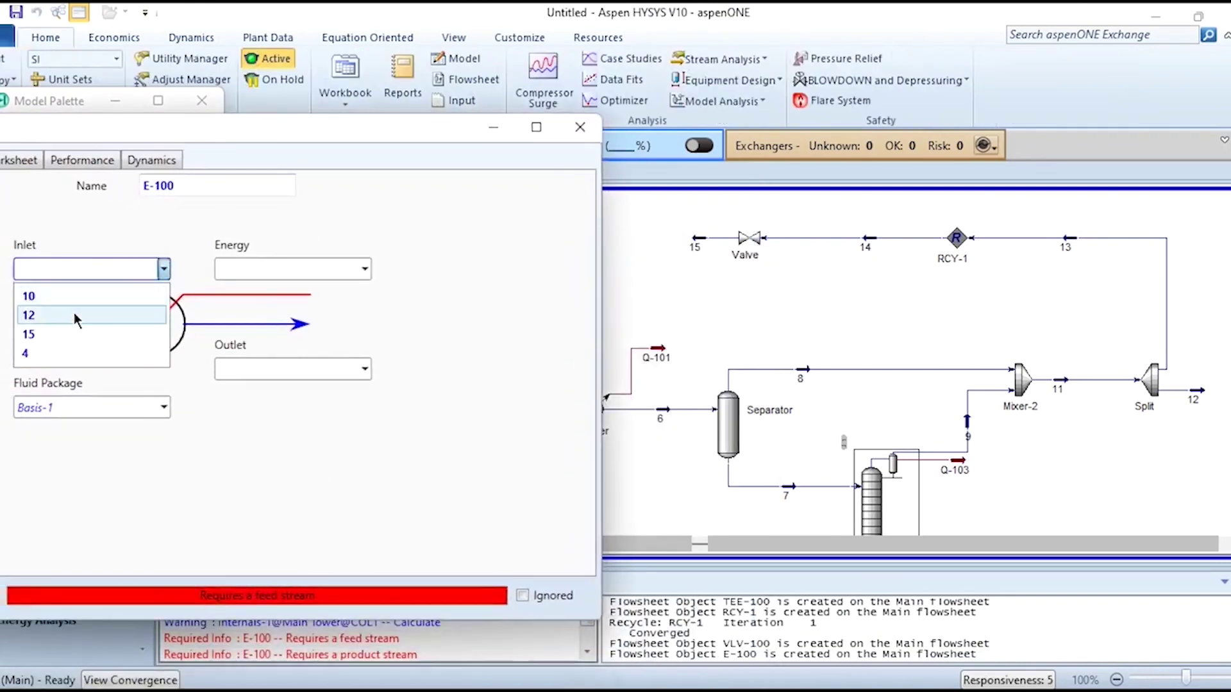
pyautogui.click(58, 335)
# - Create stream 16 as the heater's outlet and Q-105 as its energy stream
pyautogui.click(263, 369)
pyautogui.write('16')
pyautogui.press('Return')
pyautogui.click(298, 268)
pyautogui.write('Q-105')
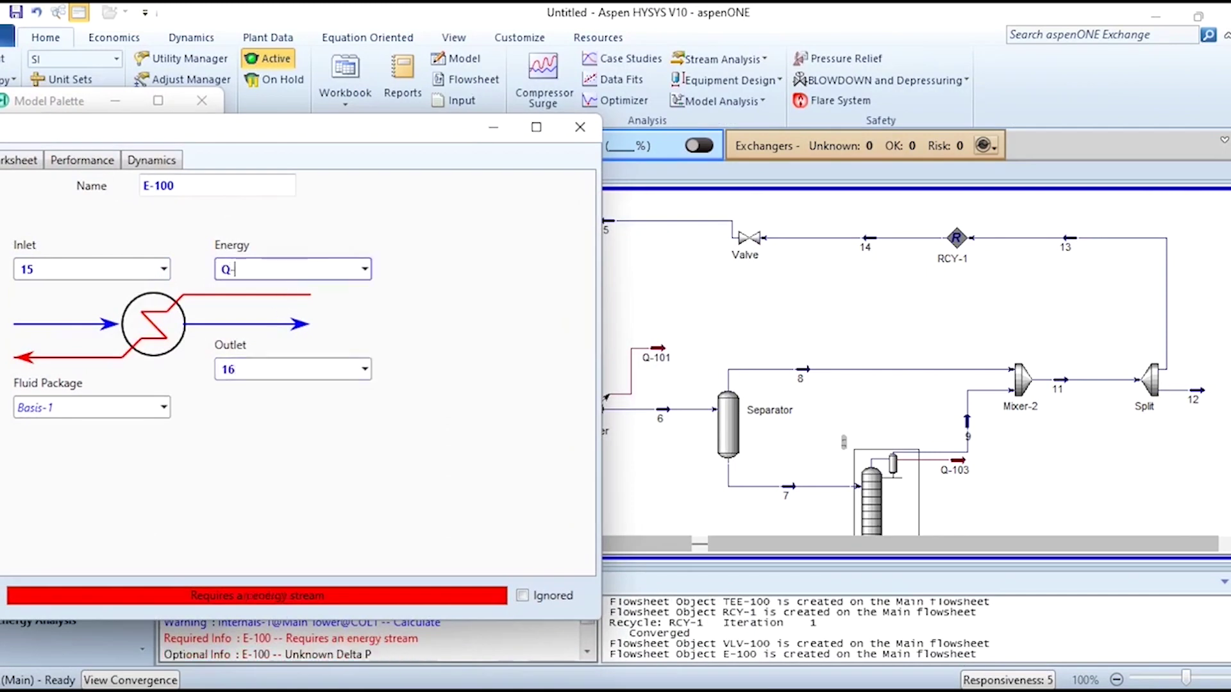
pyautogui.press('Return')
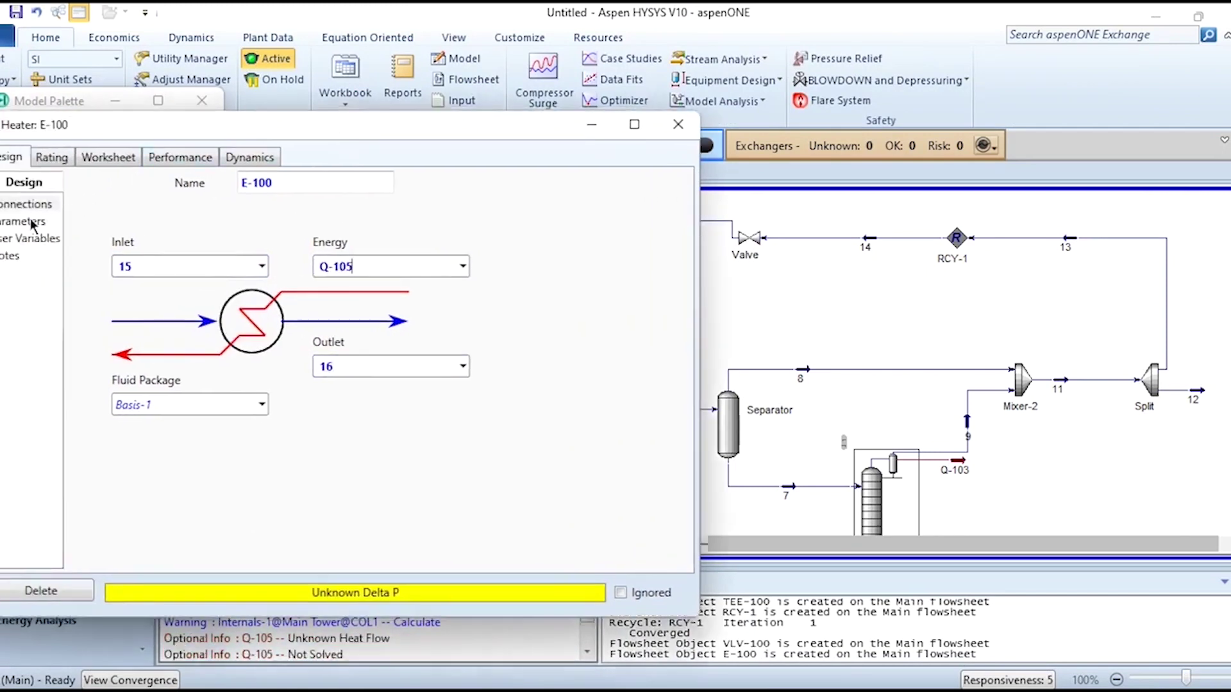
# - Set the heater's pressure drop to 0 kPa and the temperature of its outlet stream 16 to 25 °C
pyautogui.click(31, 221)
pyautogui.click(141, 206)
pyautogui.write('0')
pyautogui.press('Return')
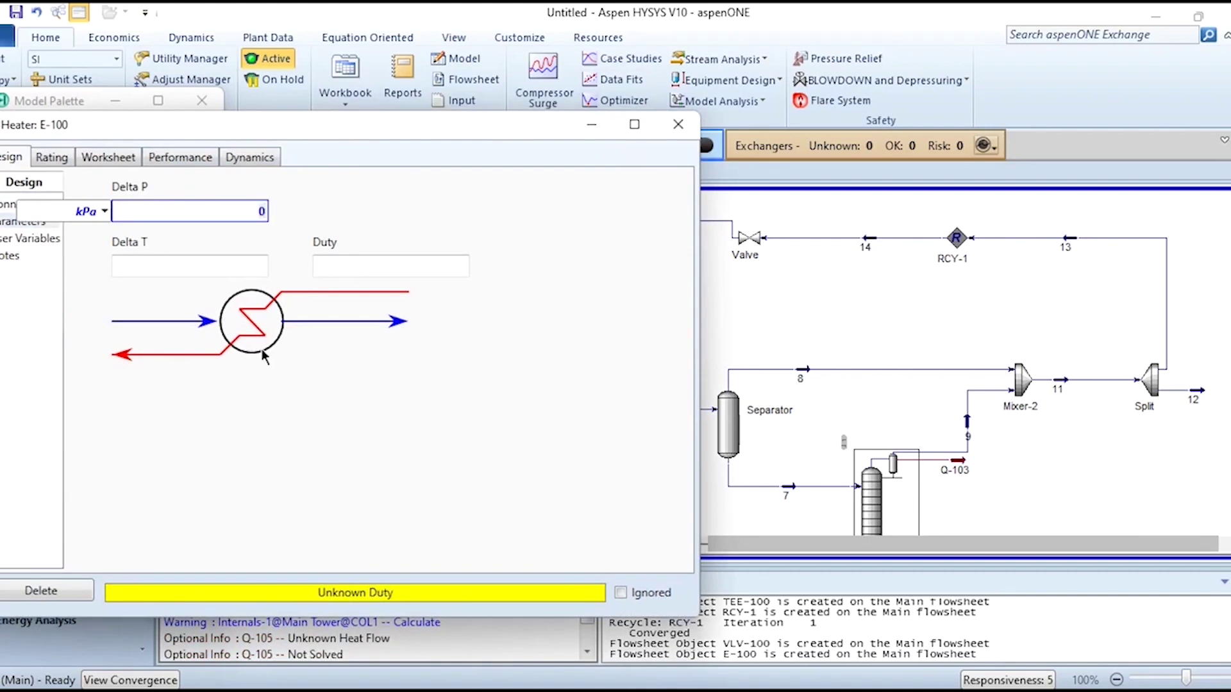
pyautogui.click(109, 157)
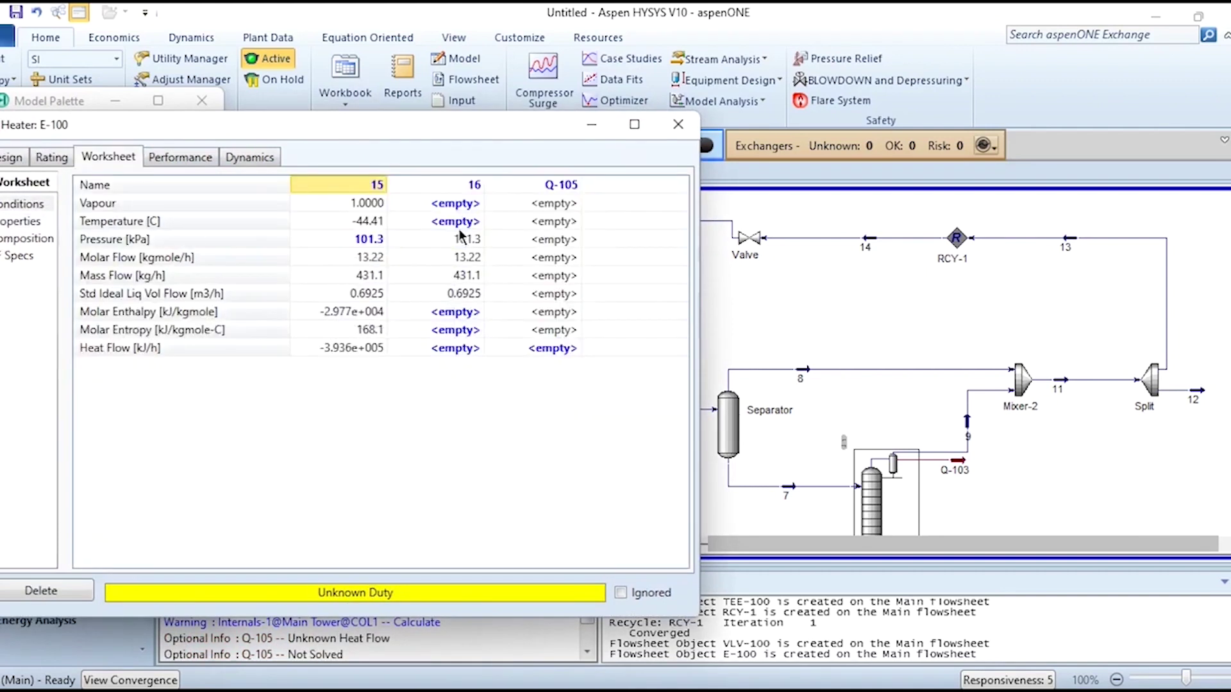
pyautogui.click(457, 221)
pyautogui.write('25')
pyautogui.press('Return')
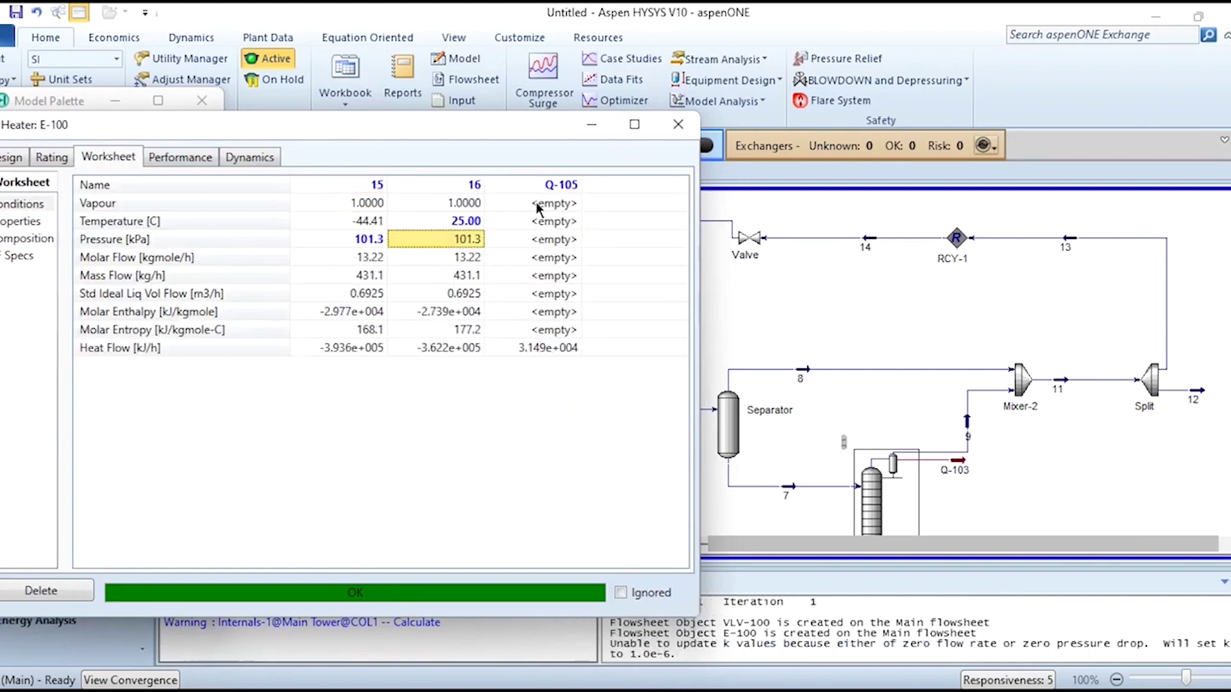
pyautogui.click(678, 124)
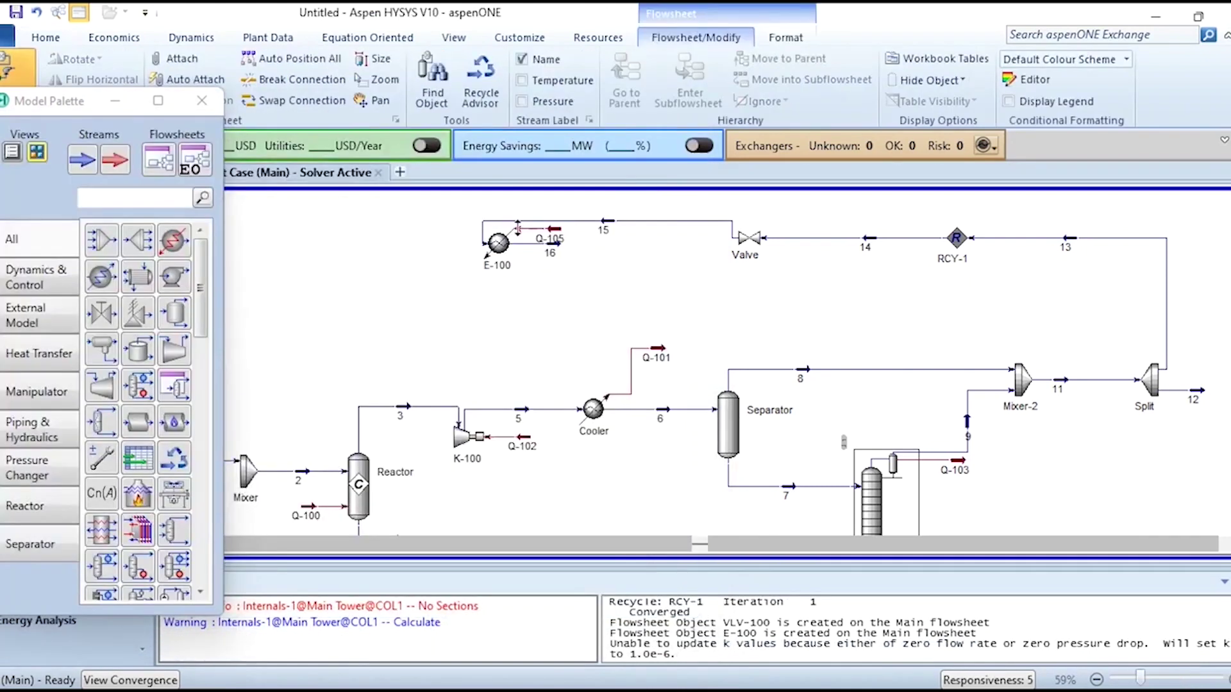
# - Turn the heater so its inlet faces the valve, align it with stream 15, and separate Q-105 from stream 16
pyautogui.click(495, 243)
pyautogui.click(76, 60)
pyautogui.click(76, 60)
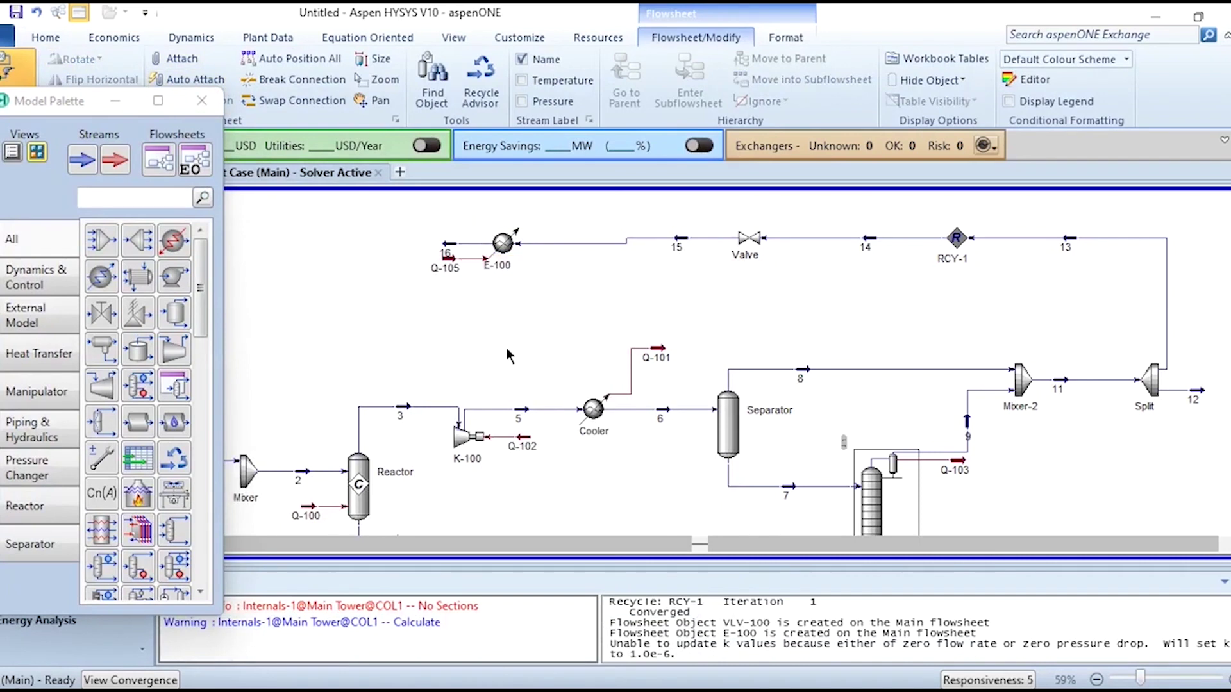
pyautogui.moveTo(504, 243); pyautogui.dragTo(470, 289)
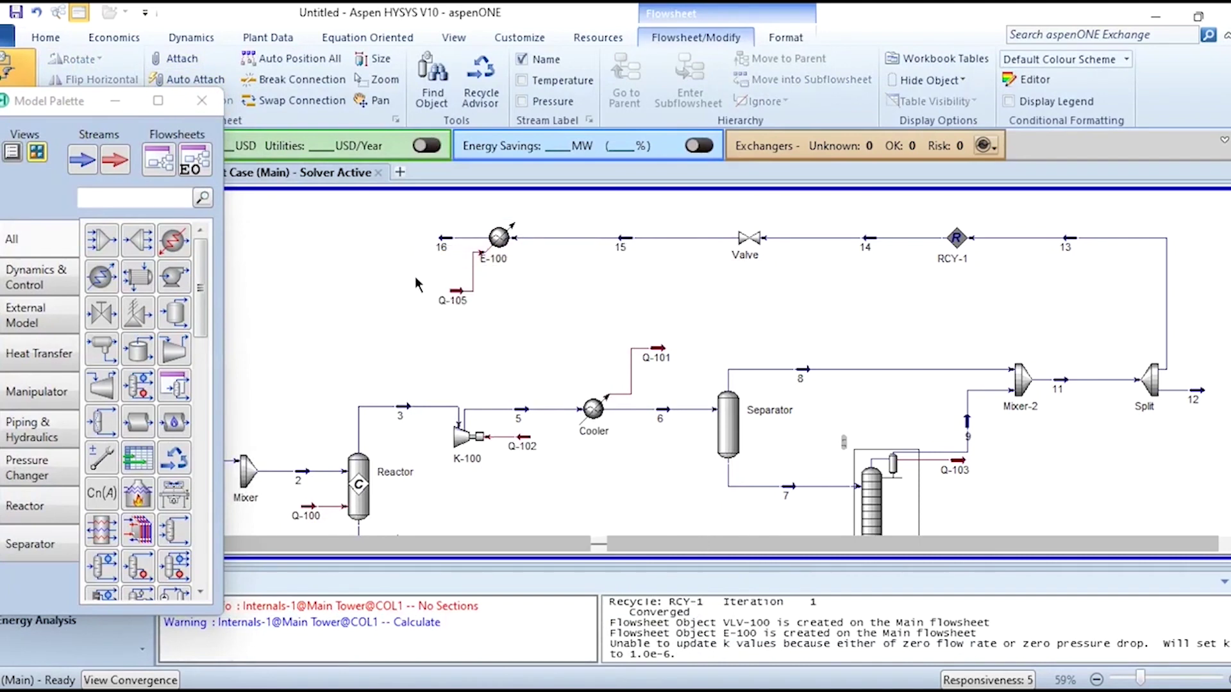
# - Rename the heater on the recycle line as Heater
pyautogui.hscroll(-3, 418, 284)
pyautogui.doubleClick(712, 237)
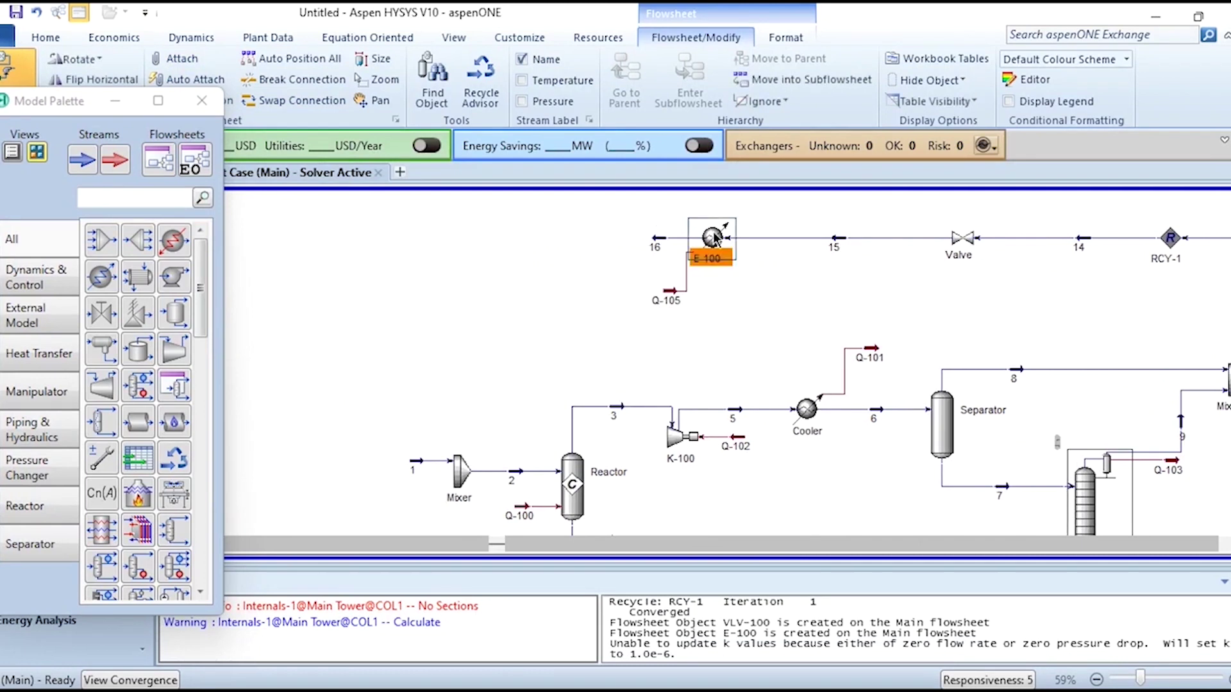
pyautogui.click(96, 272)
pyautogui.doubleClick(386, 296)
pyautogui.write('H')
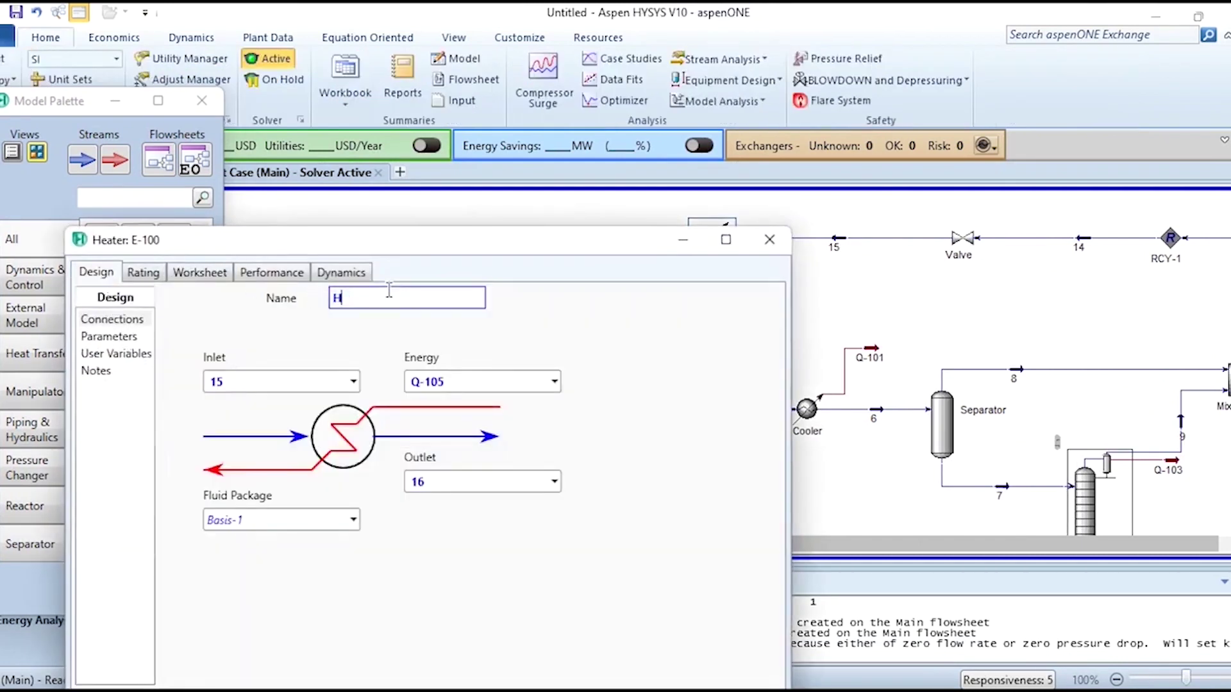
pyautogui.write('eater')
pyautogui.press('Return')
pyautogui.click(769, 240)
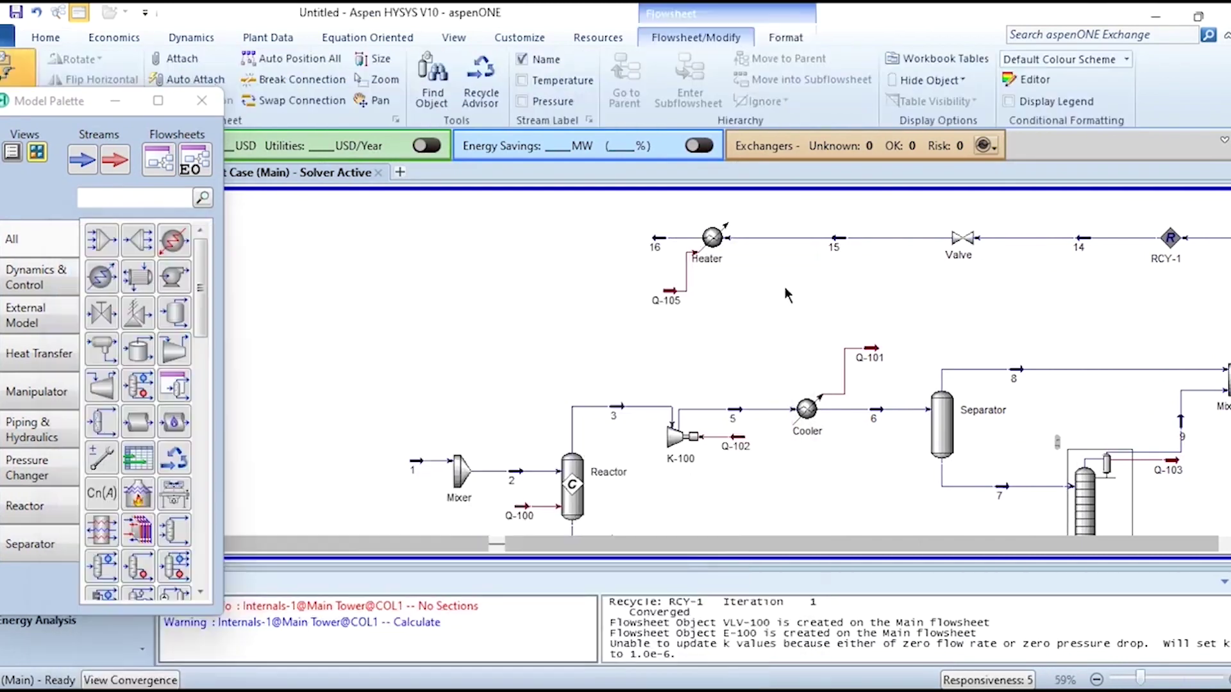
# - Add stream 16 as a second inlet of the feed mixer to close the recycle loop
pyautogui.doubleClick(544, 469)
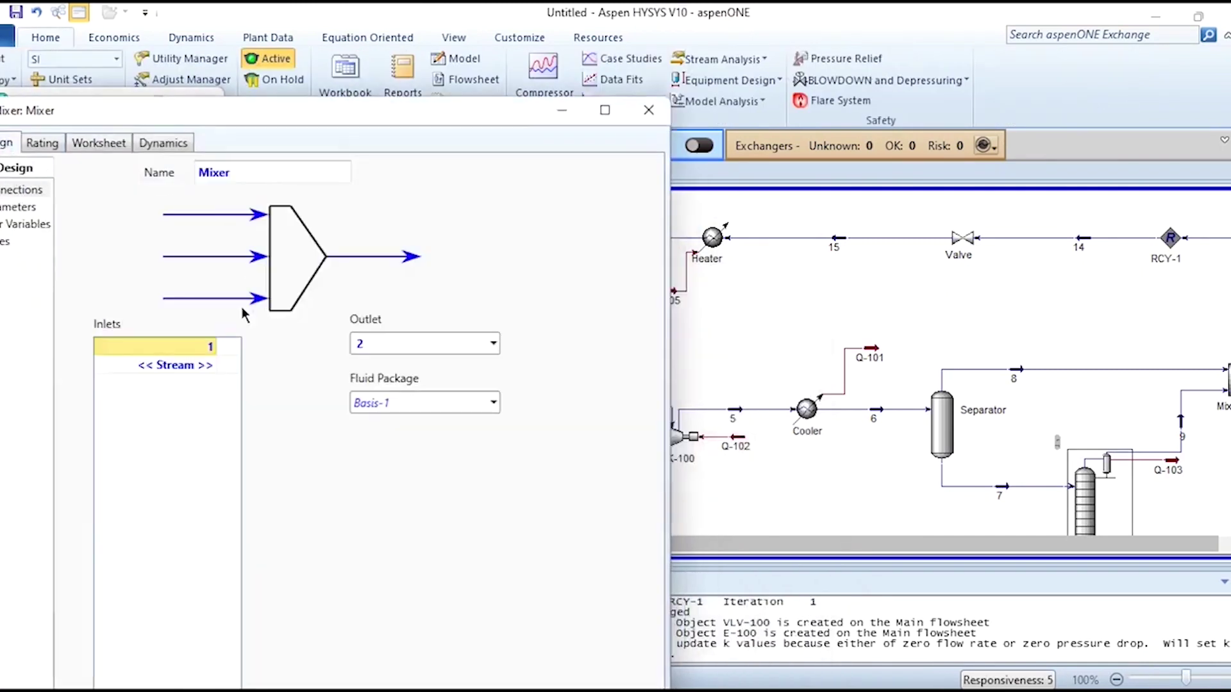
pyautogui.click(210, 365)
pyautogui.click(9, 449)
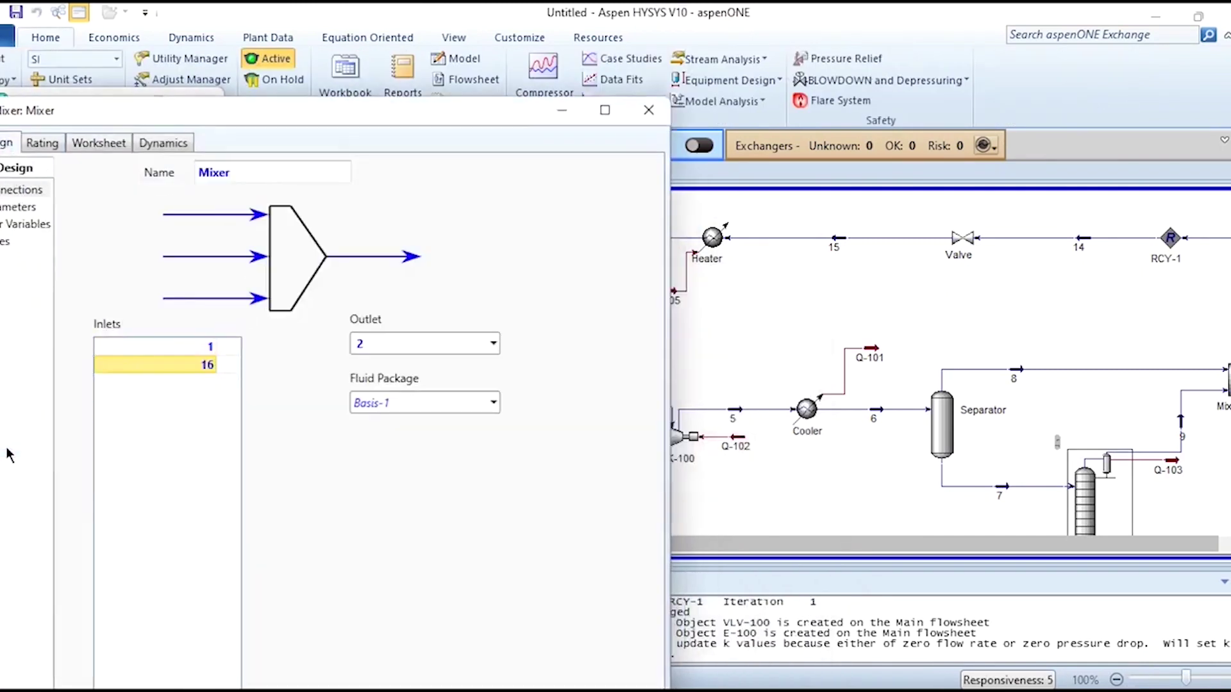
pyautogui.click(648, 111)
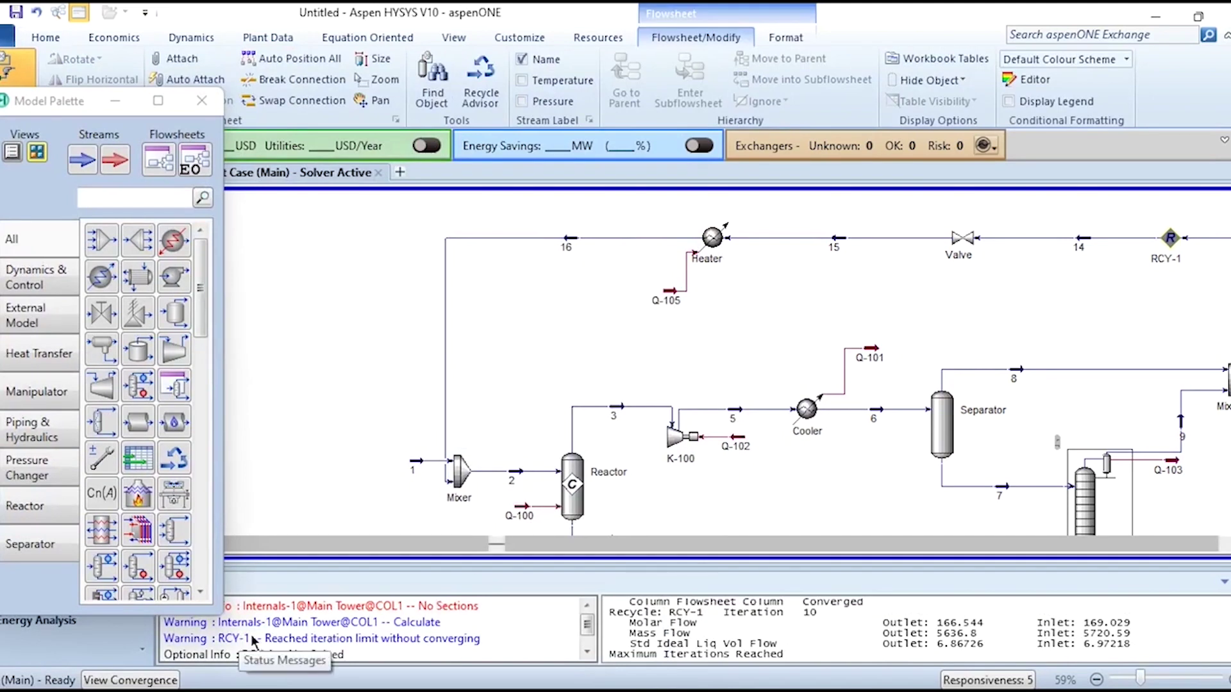
# - Continue the calculation of recycle block RCY-1 for further iterations and return to the flowsheet
pyautogui.click(202, 101)
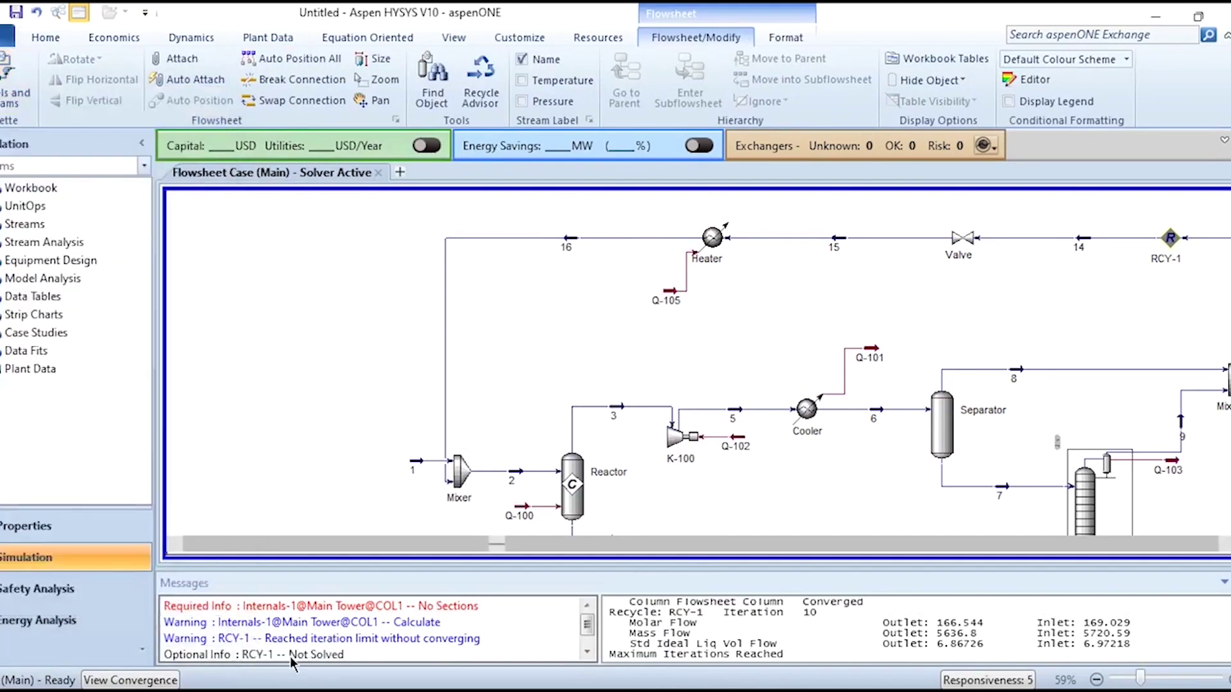
pyautogui.moveTo(445, 395); pyautogui.dragTo(378, 395)
pyautogui.hscroll(2, 494, 338)
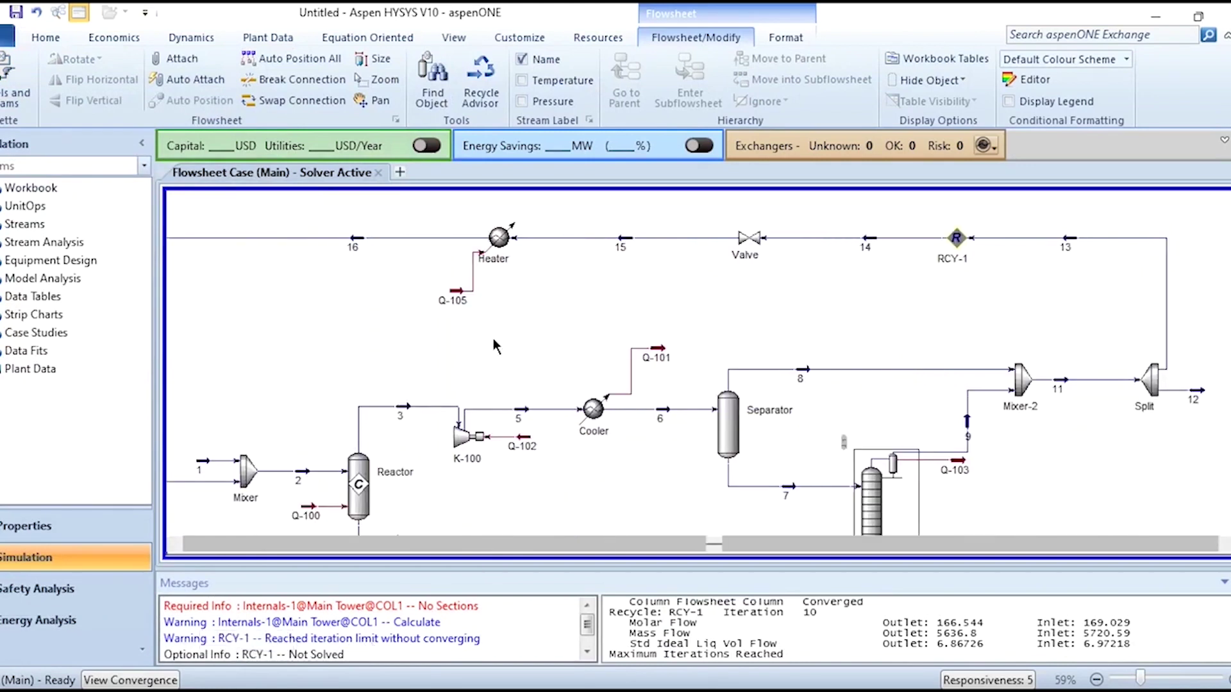
pyautogui.doubleClick(956, 238)
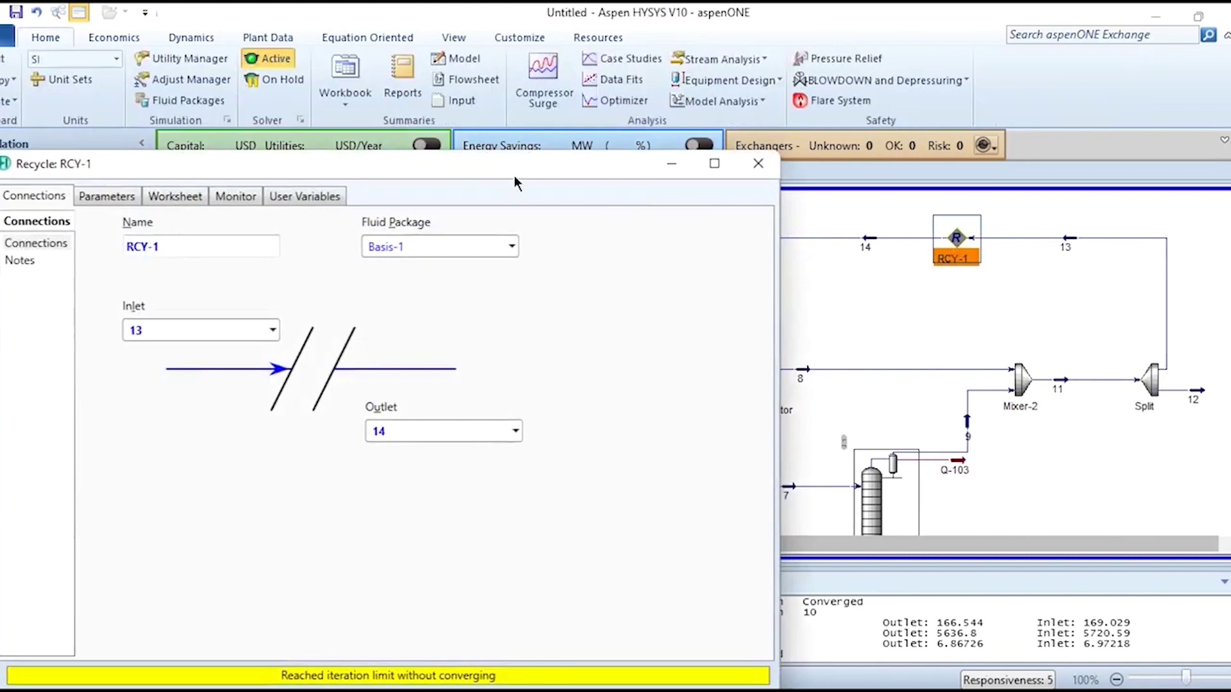
pyautogui.moveTo(513, 167); pyautogui.dragTo(523, 35)
pyautogui.click(305, 576)
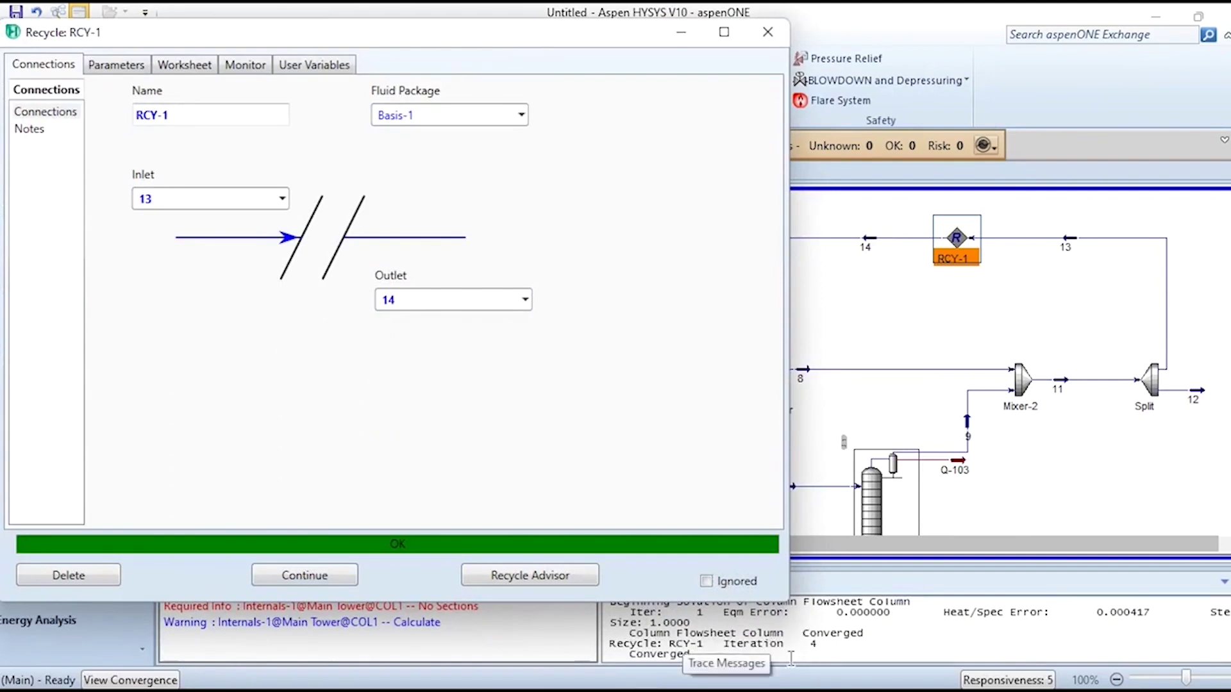
pyautogui.click(768, 32)
pyautogui.click(838, 289)
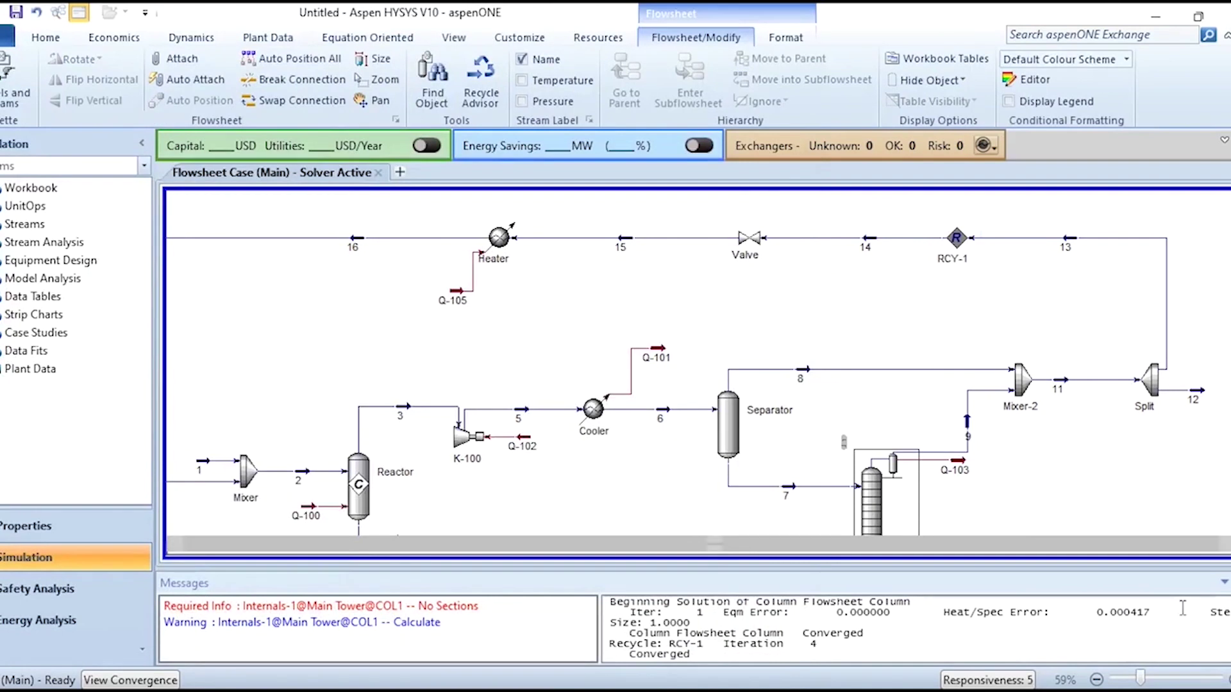
# - Examine the compositions of the column's feed and product streams and the heat flows of energy streams Q-103 and Q-101
pyautogui.scroll(-1, 698, 362)
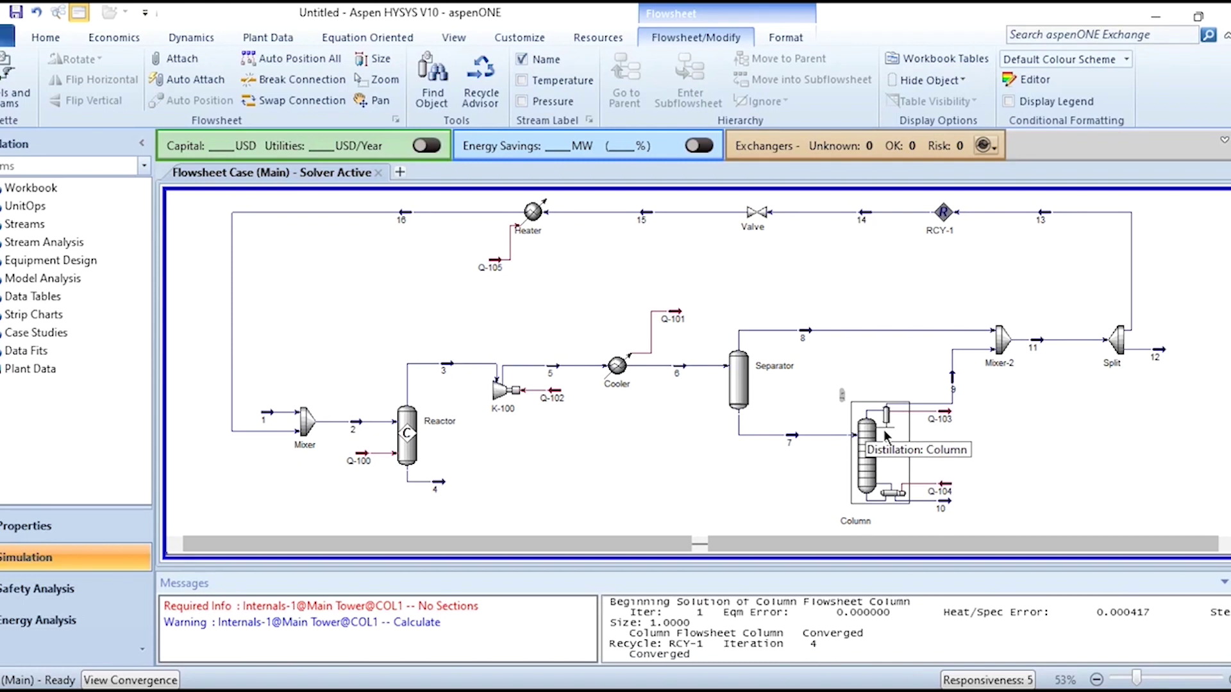
pyautogui.doubleClick(887, 436)
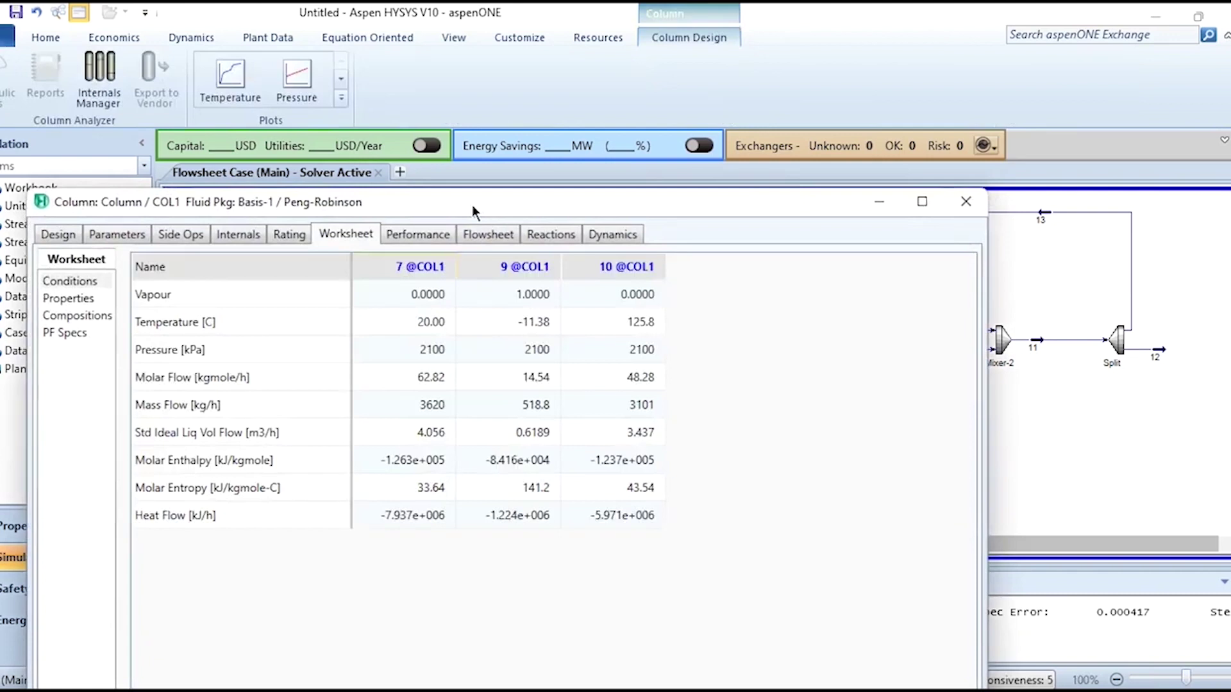
pyautogui.moveTo(472, 206); pyautogui.dragTo(412, 87)
pyautogui.click(32, 197)
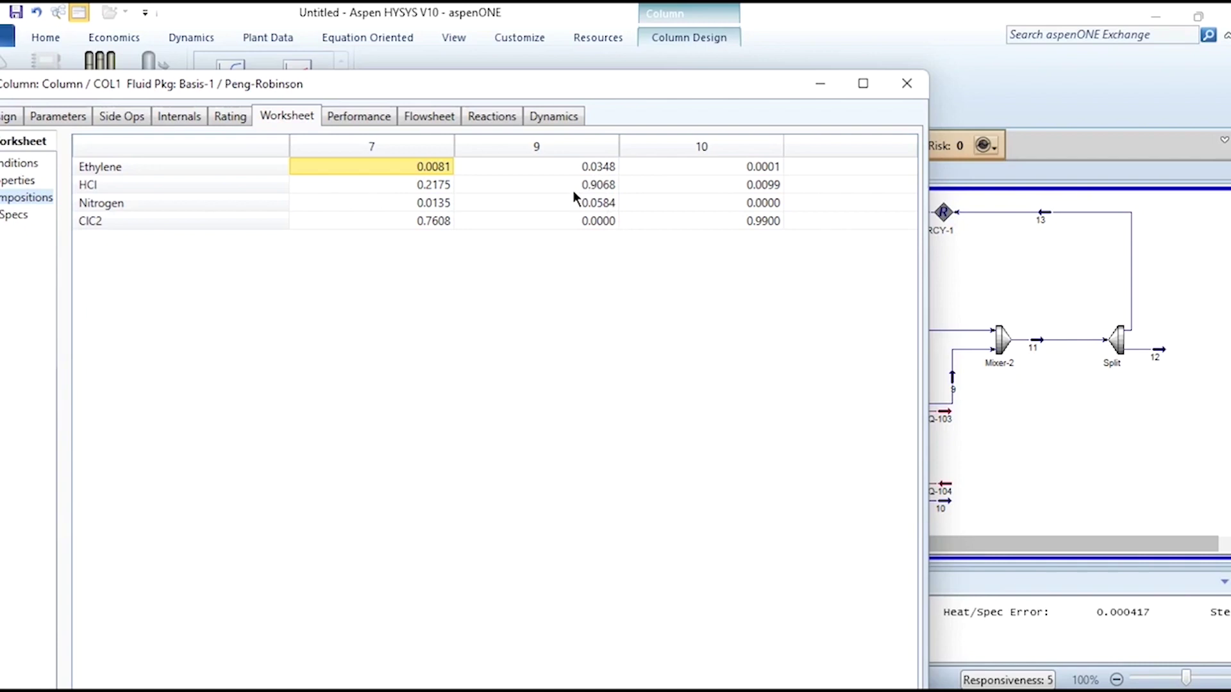
pyautogui.click(907, 84)
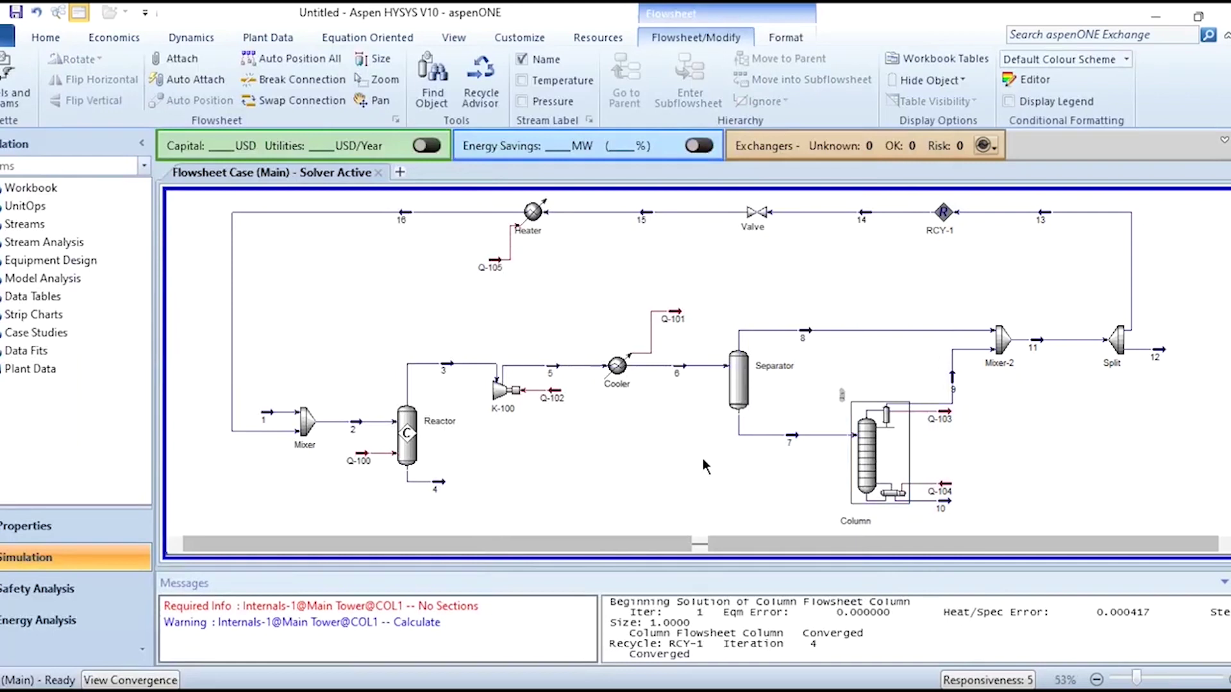
pyautogui.moveTo(953, 423)
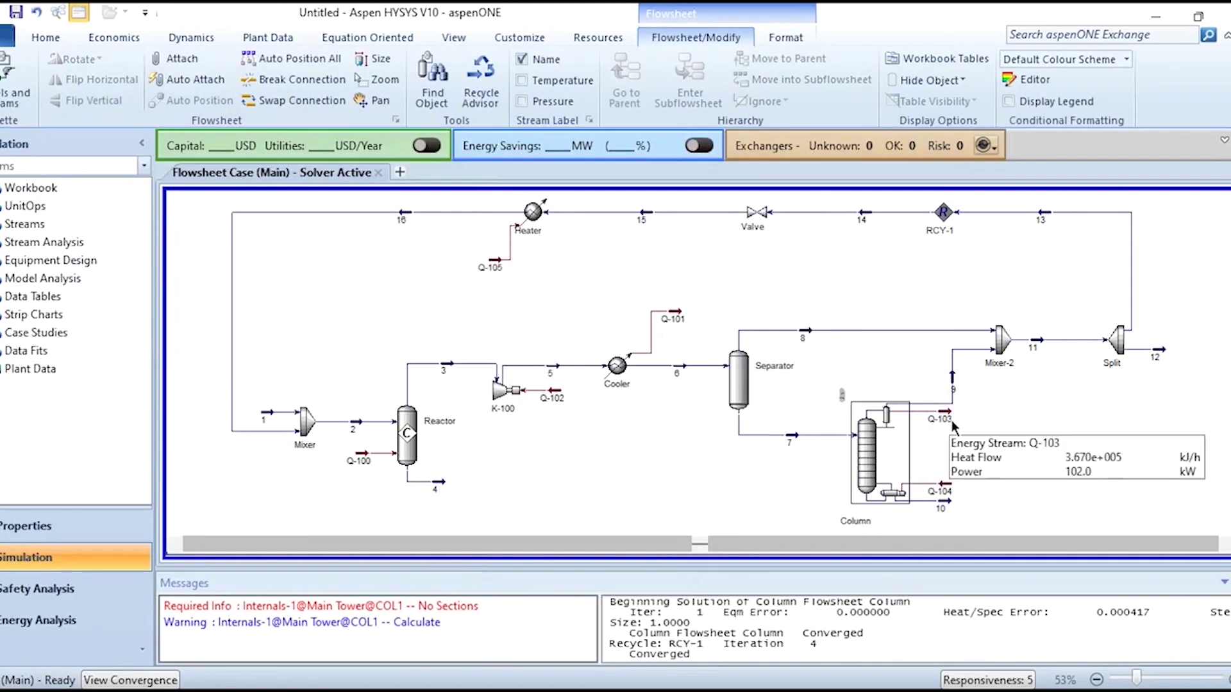
pyautogui.moveTo(677, 323)
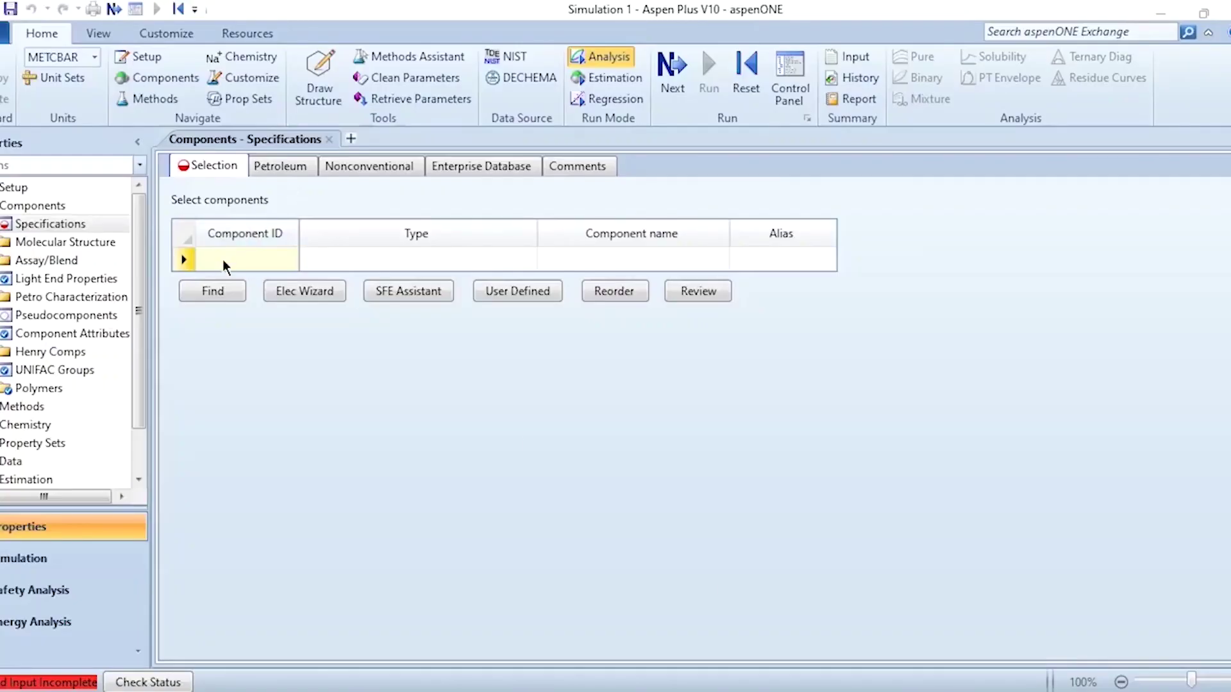
# - Switch to Aspen Plus and add four components by their aliases: C2H4, HCL, C2H5CL and N2
pyautogui.click(787, 267)
pyautogui.write('C2H4')
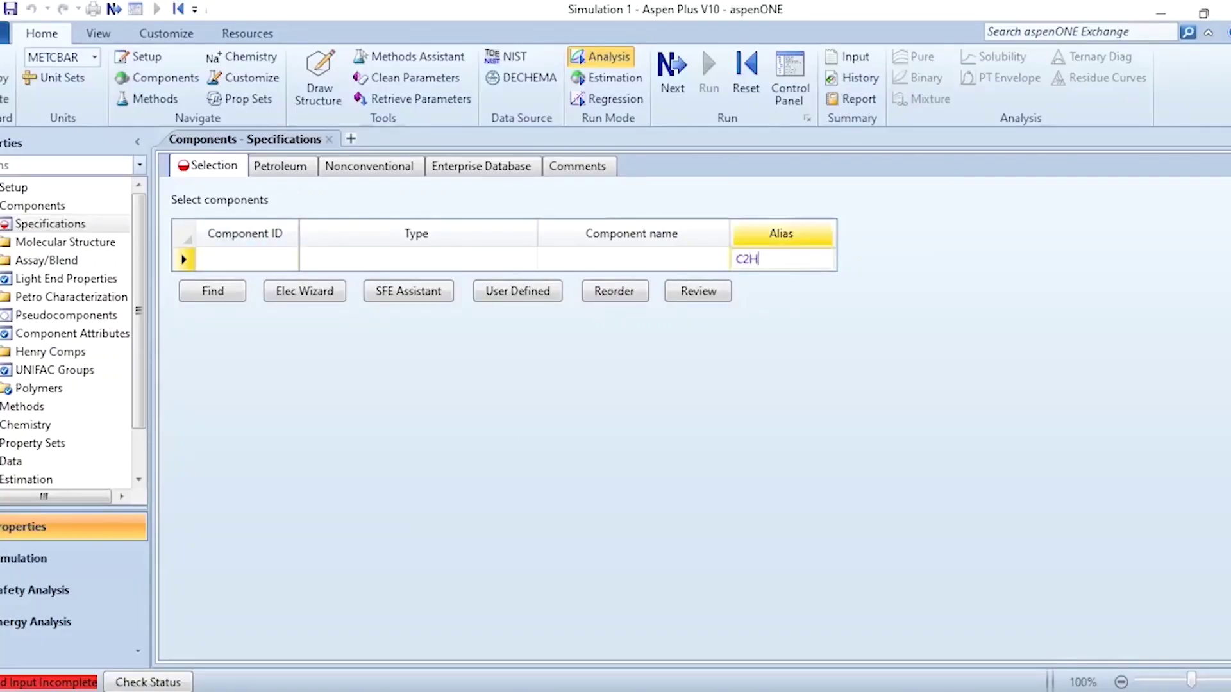
pyautogui.press('Return')
pyautogui.click(777, 277)
pyautogui.write('HCL')
pyautogui.press('Return')
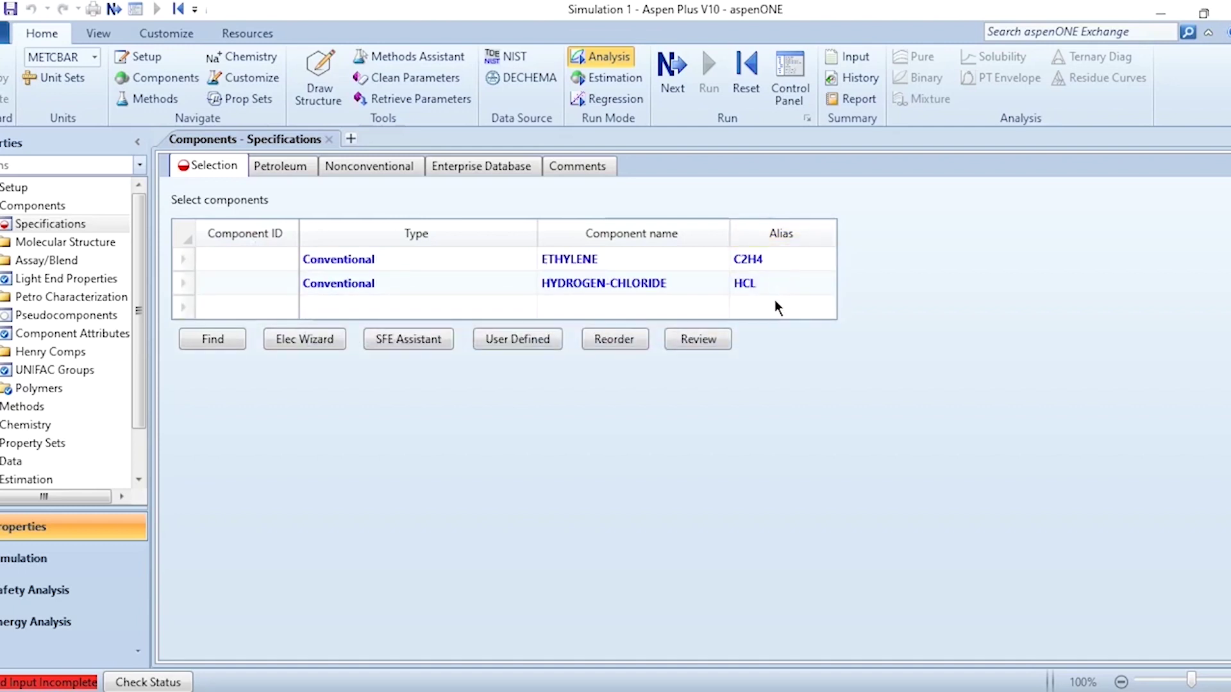
pyautogui.click(775, 302)
pyautogui.write('C2H5CL')
pyautogui.press('Return')
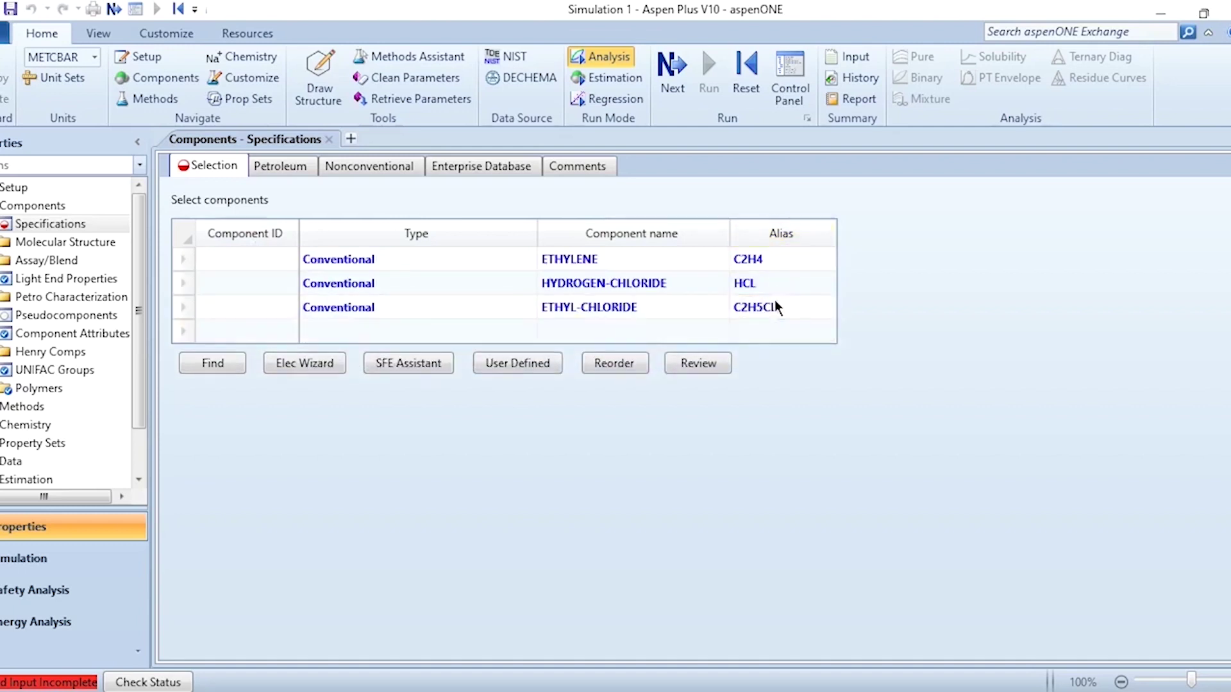
pyautogui.write('N2')
pyautogui.press('Return')
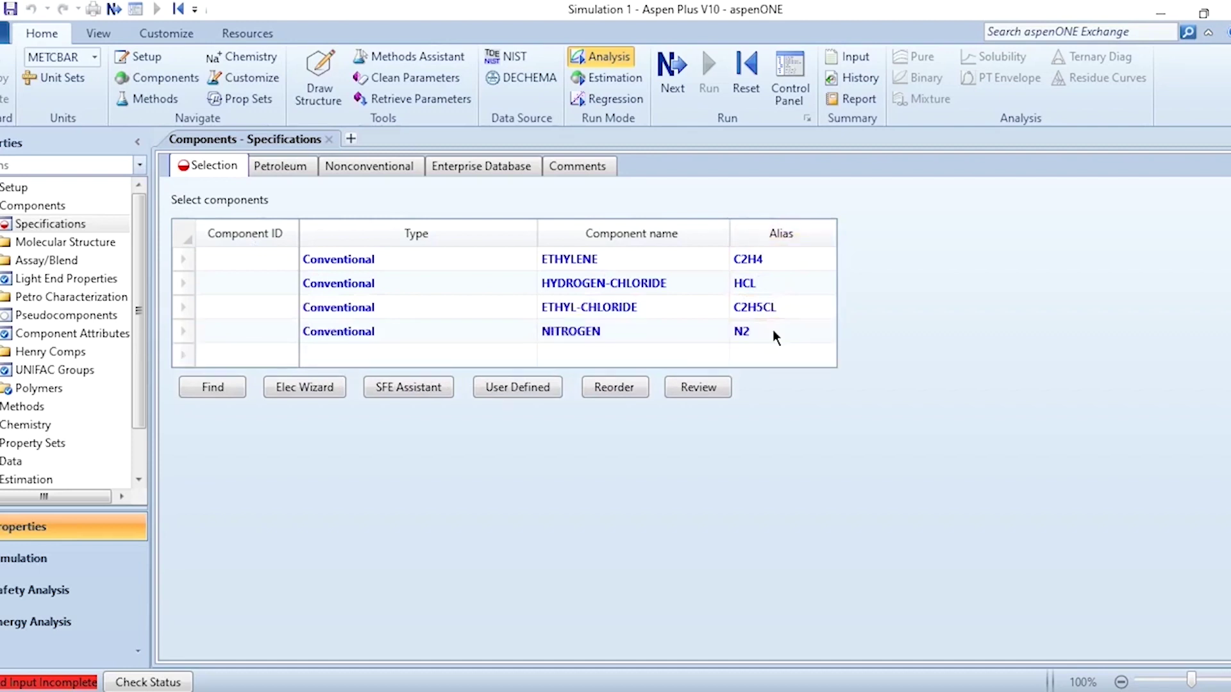
# - Assign the component IDs E to ethylene, H to hydrogen chloride, EC to ethyl chloride and N to nitrogen
pyautogui.click(286, 267)
pyautogui.write('E')
pyautogui.press('Return')
pyautogui.click(225, 281)
pyautogui.write('H')
pyautogui.press('Return')
pyautogui.click(221, 306)
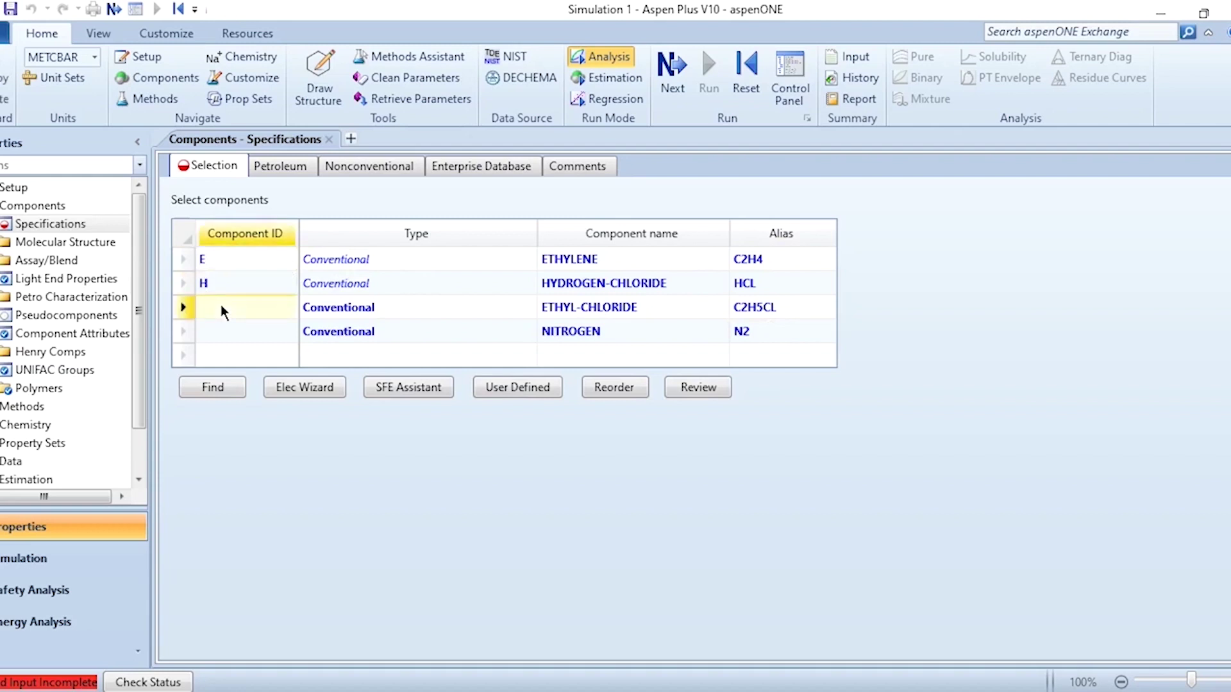
pyautogui.write('EC')
pyautogui.press('Return')
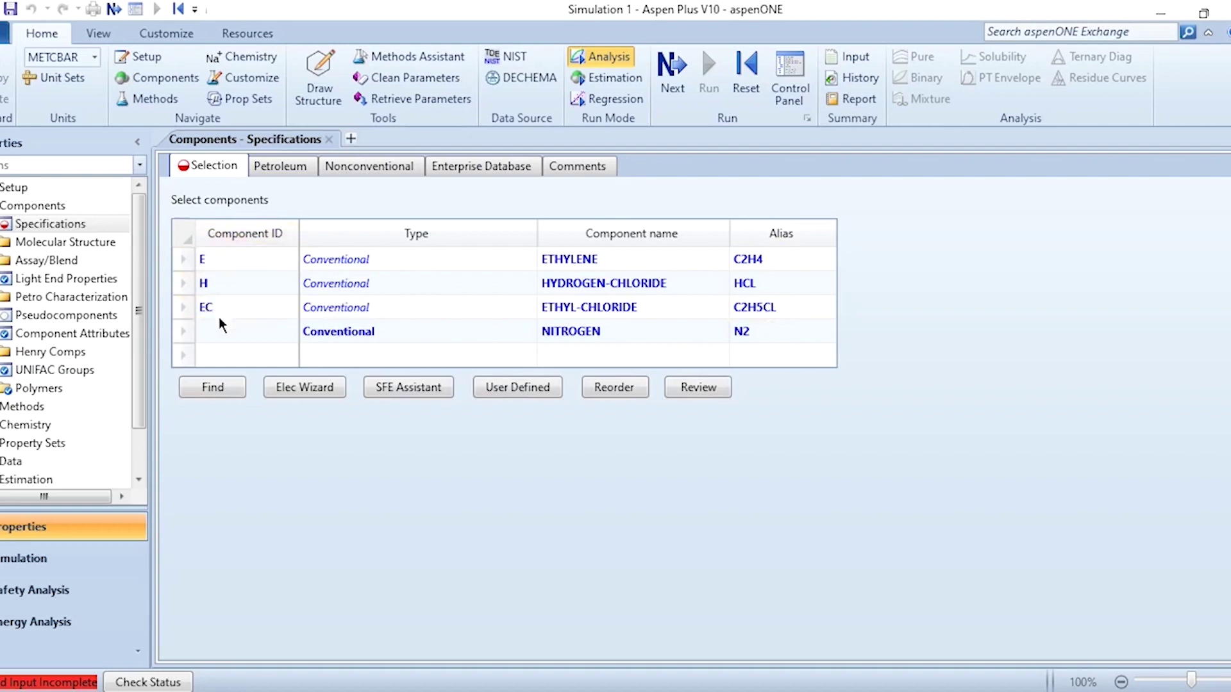
pyautogui.click(218, 322)
pyautogui.write('N')
pyautogui.press('Return')
# - Set the base property method to PENG-ROB and proceed to its binary interaction parameters
pyautogui.click(667, 94)
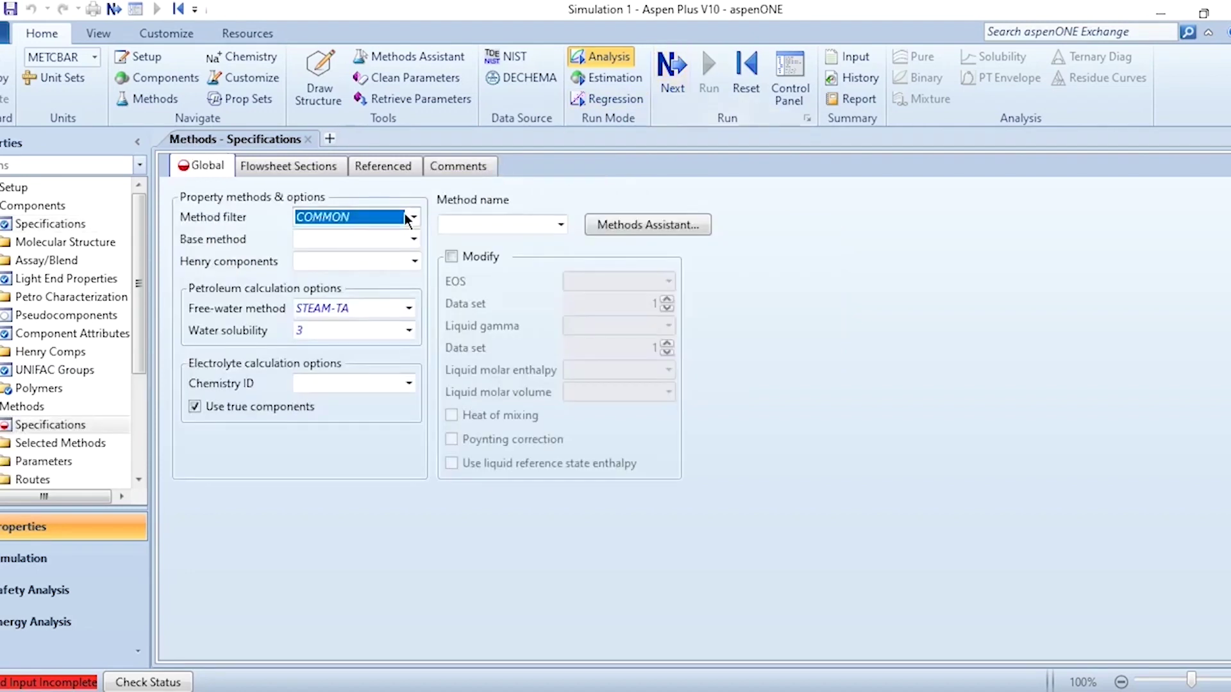
pyautogui.click(364, 238)
pyautogui.write('PENG-ROB')
pyautogui.press('Return')
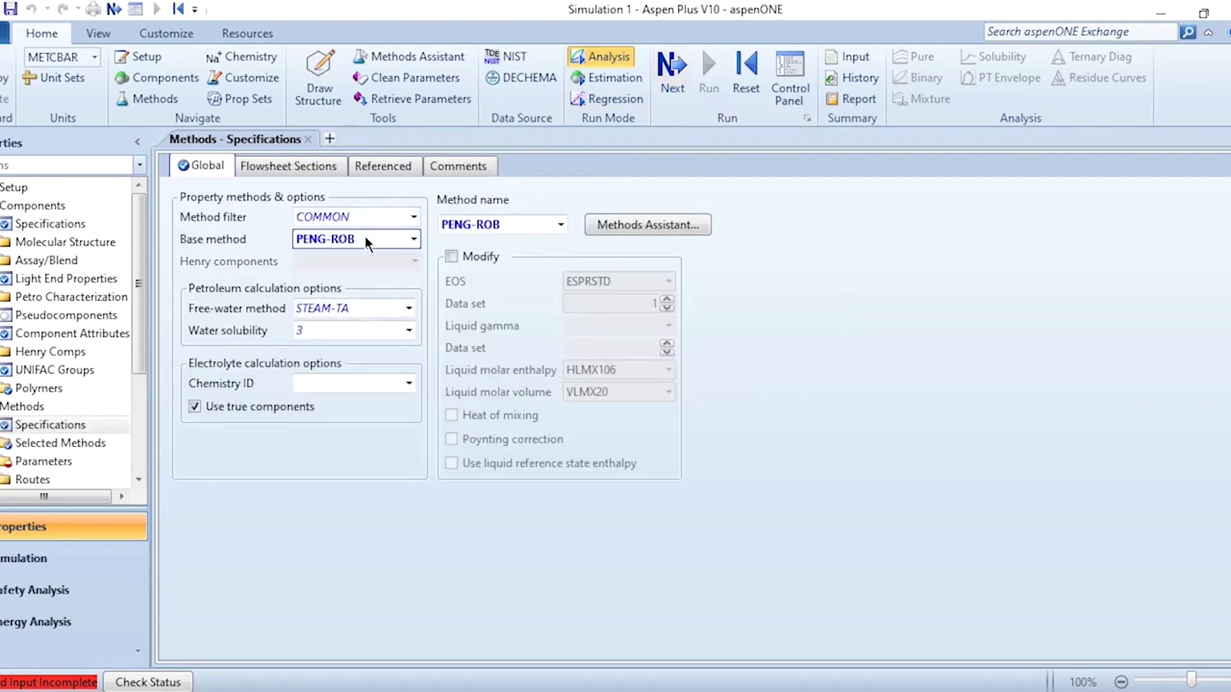
pyautogui.click(687, 75)
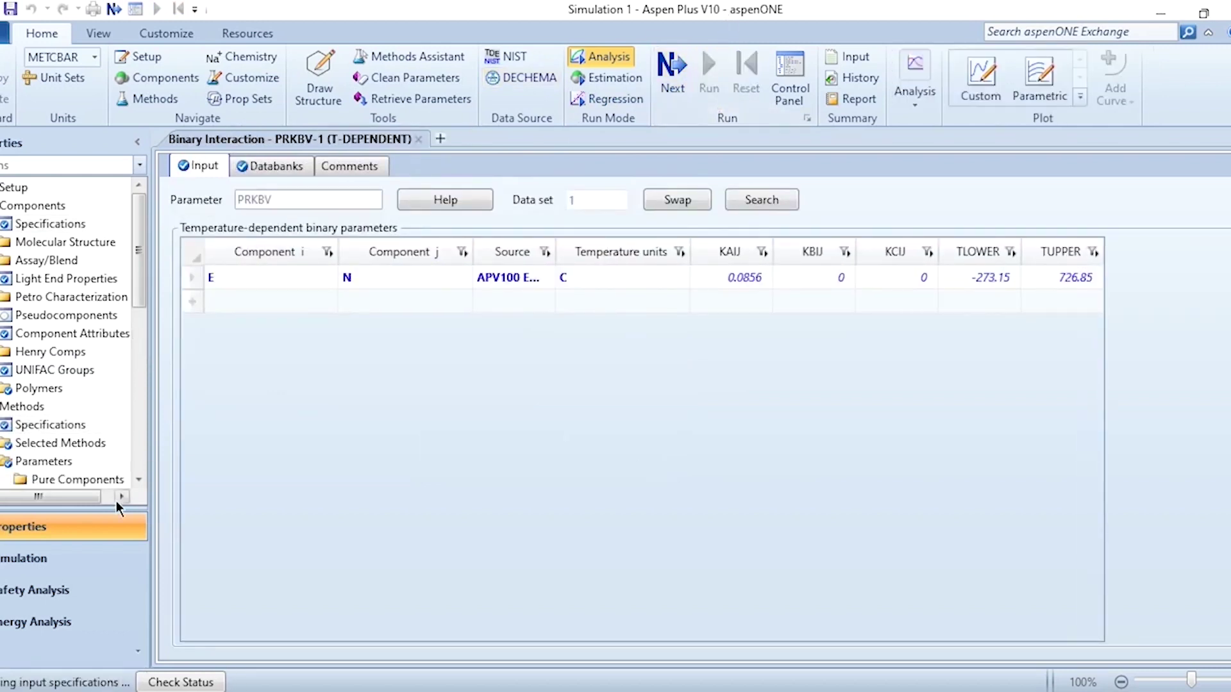
# - Switch to the simulation environment and place one Mixer block on the empty main flowsheet
pyautogui.click(24, 558)
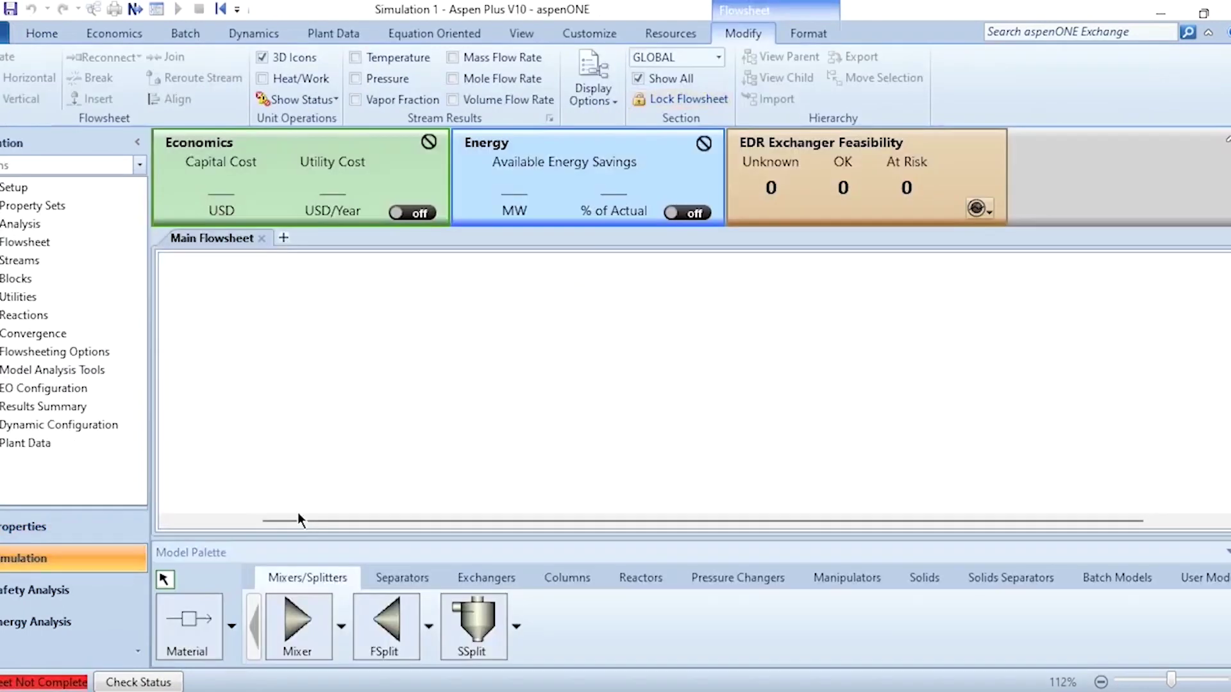
pyautogui.click(311, 632)
pyautogui.click(329, 408)
pyautogui.rightClick(398, 387)
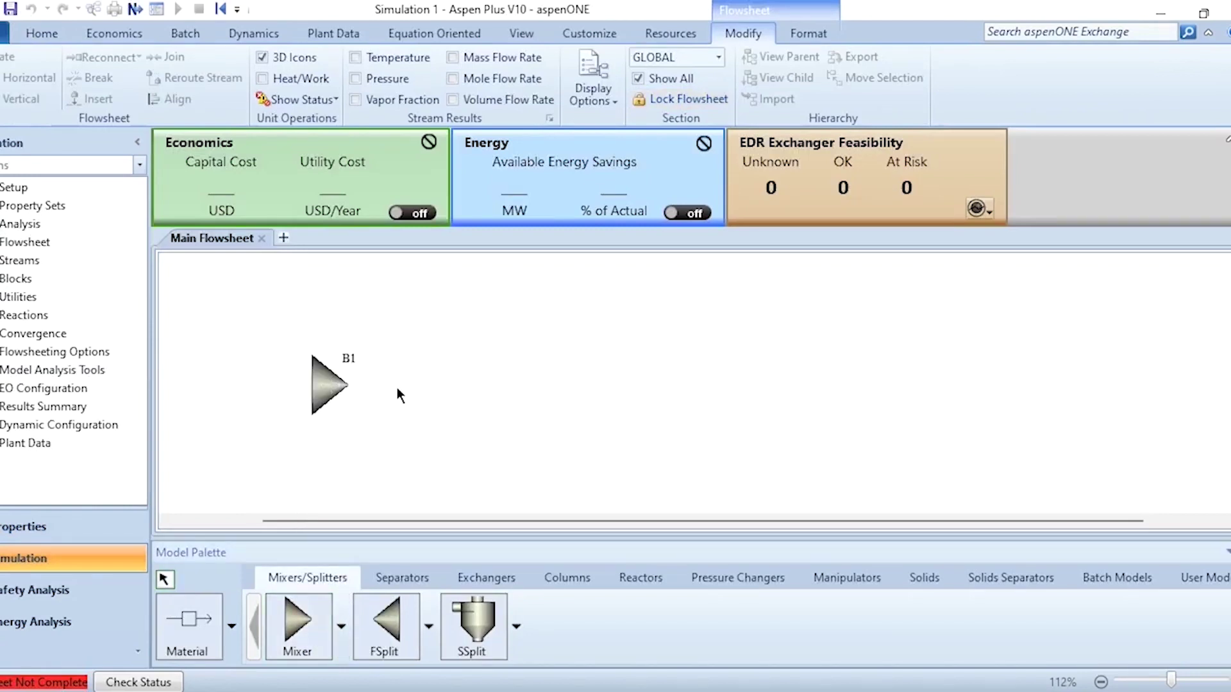
# - Connect a material inlet stream and a material outlet stream to mixer B1 and align them with the block
pyautogui.click(202, 606)
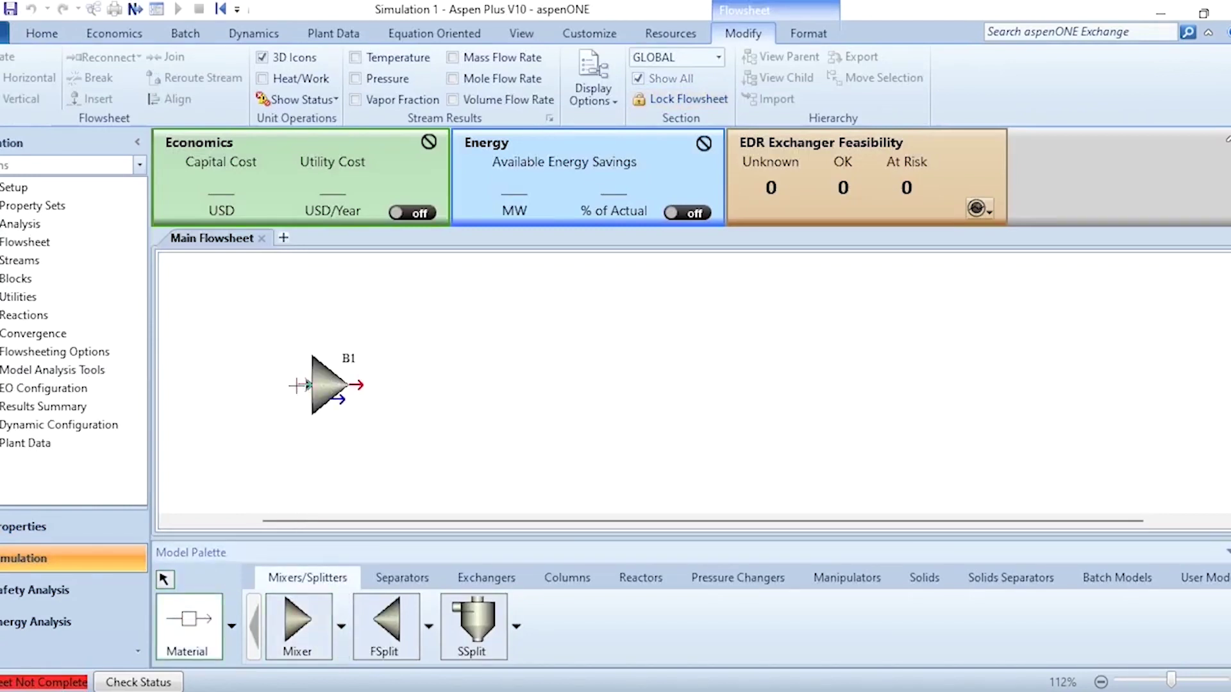
pyautogui.click(299, 384)
pyautogui.click(206, 385)
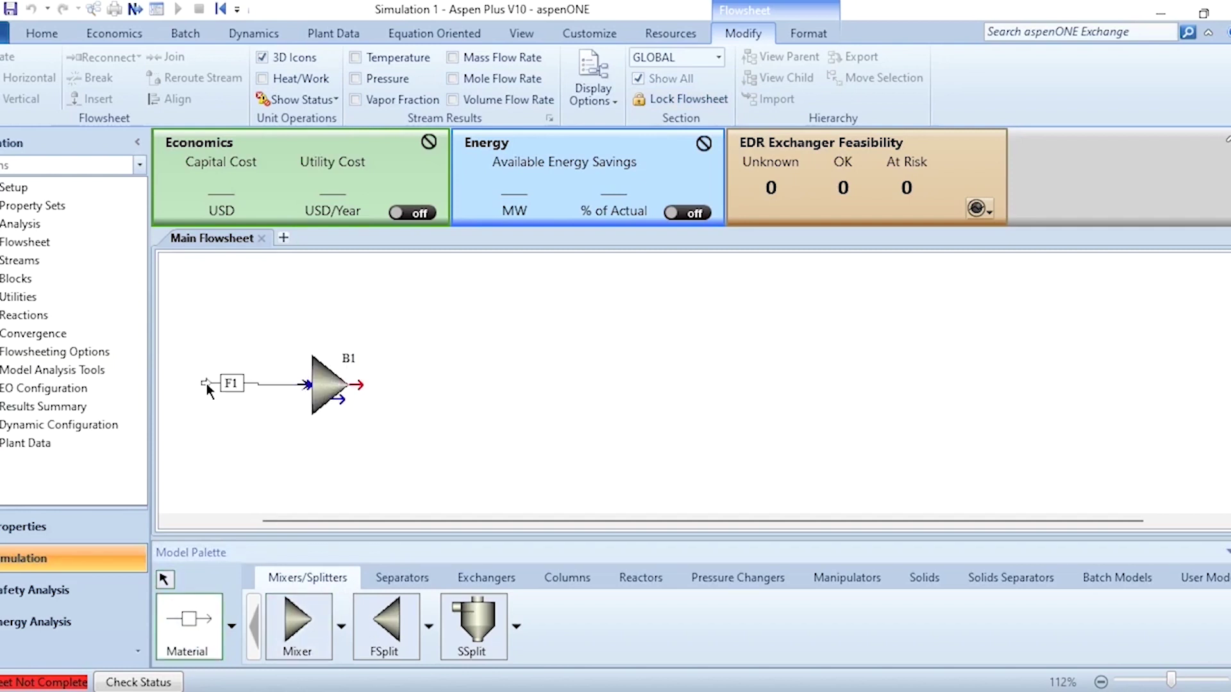
pyautogui.click(359, 384)
pyautogui.click(457, 383)
pyautogui.rightClick(554, 386)
pyautogui.hotkey('ctrl', 'a')
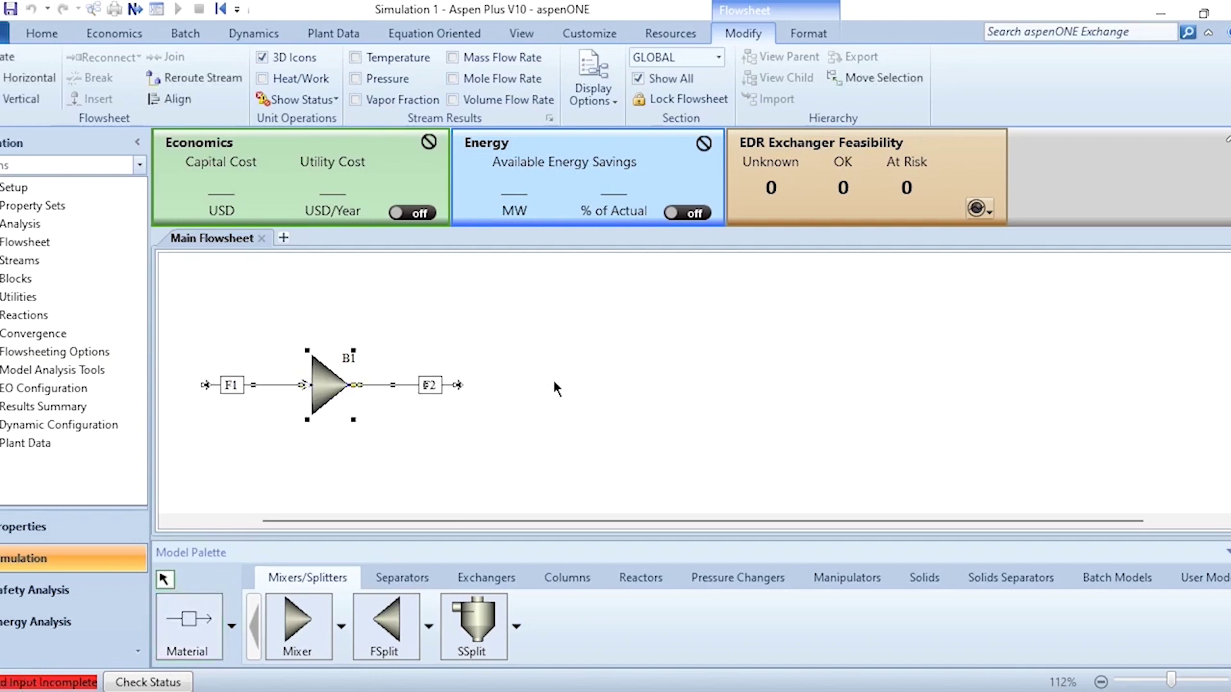
pyautogui.click(554, 382)
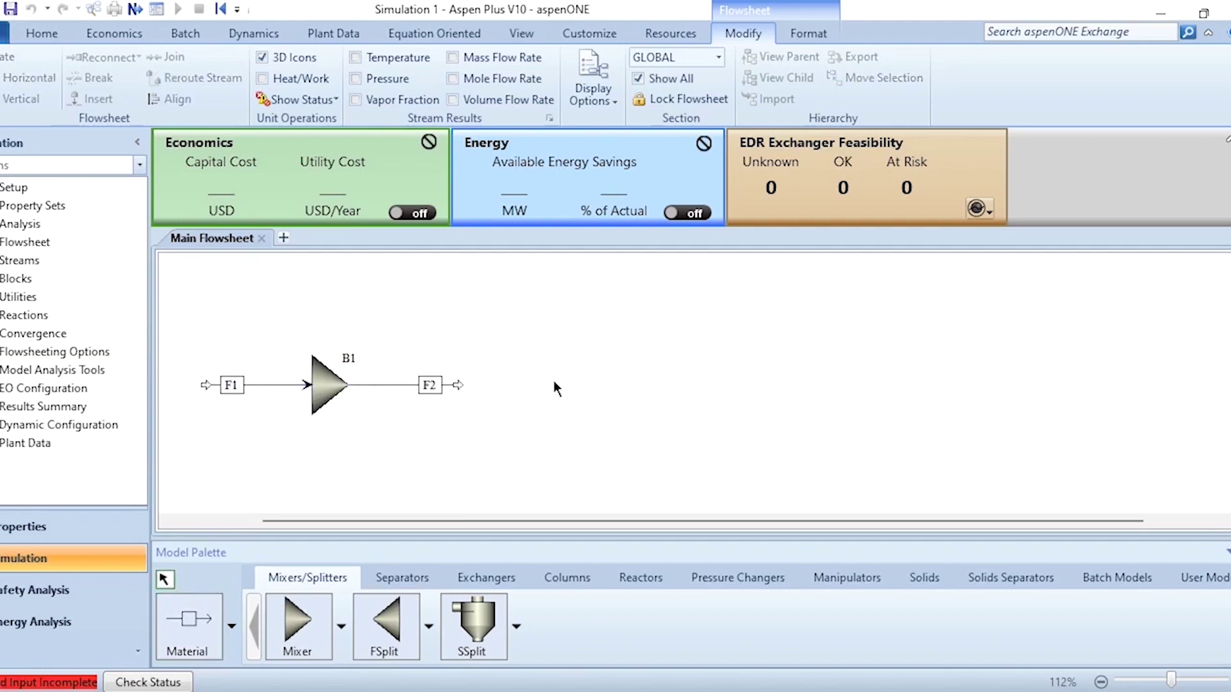
# - Set feed stream F1 to 25 °C, 2 bar and a total mole flow of 1000 kmol/hr
pyautogui.doubleClick(250, 387)
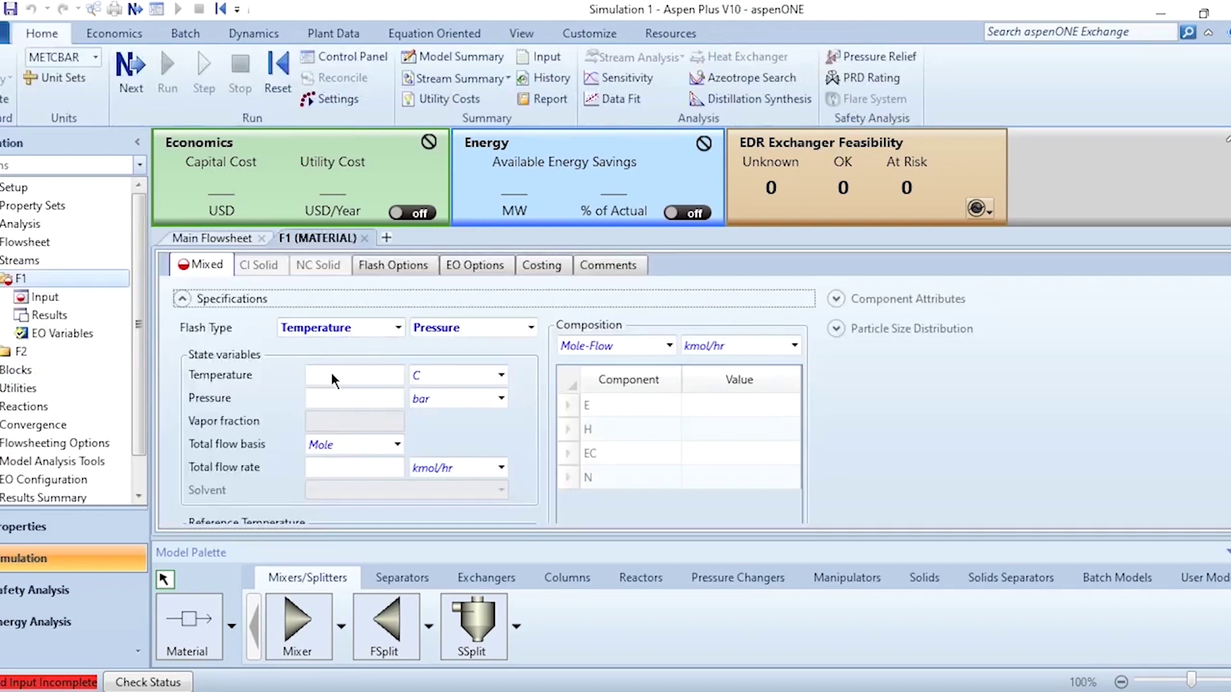
pyautogui.click(332, 374)
pyautogui.write('25')
pyautogui.click(337, 395)
pyautogui.write('2')
pyautogui.click(349, 467)
pyautogui.write('1000')
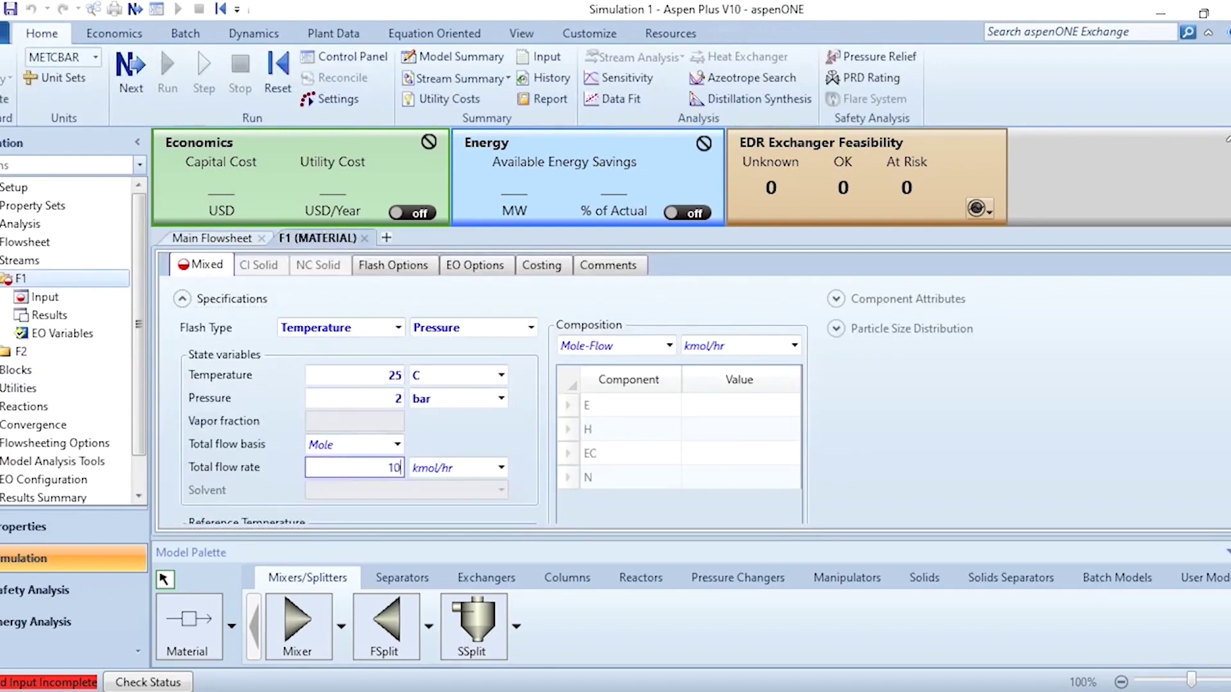
# - Define the composition of F1 as mole fractions: E 0.48, H 0.5, EC 0 and N 0.02
pyautogui.click(626, 343)
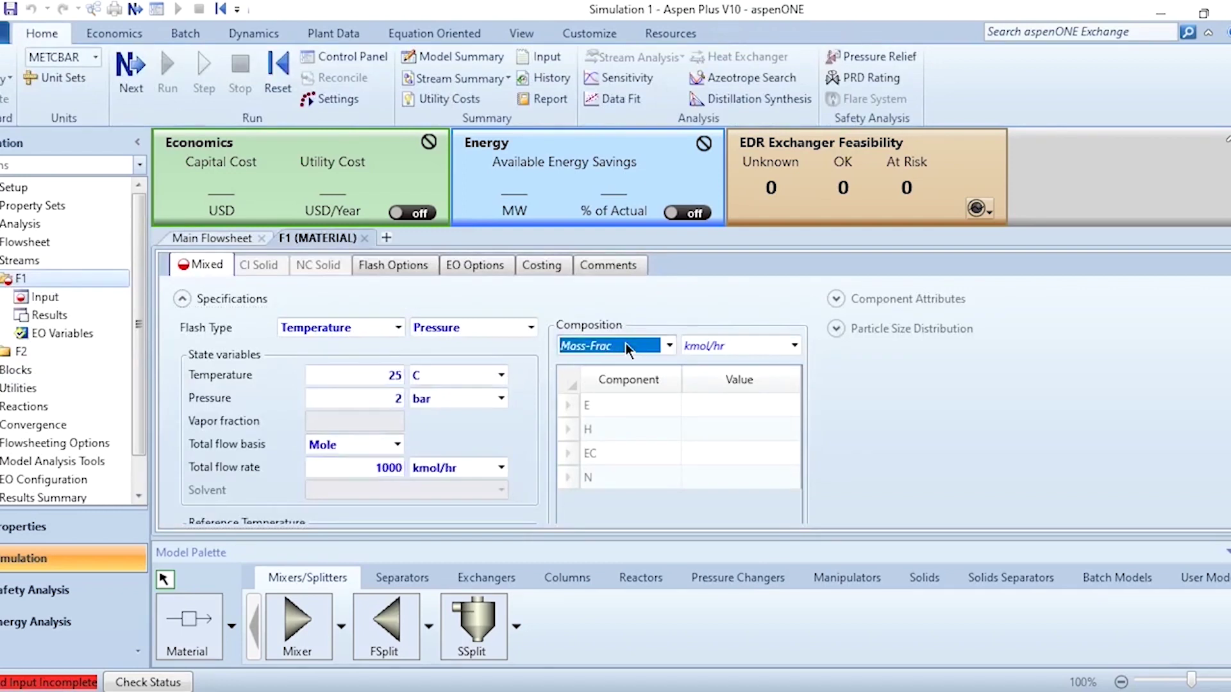
pyautogui.press('Down')
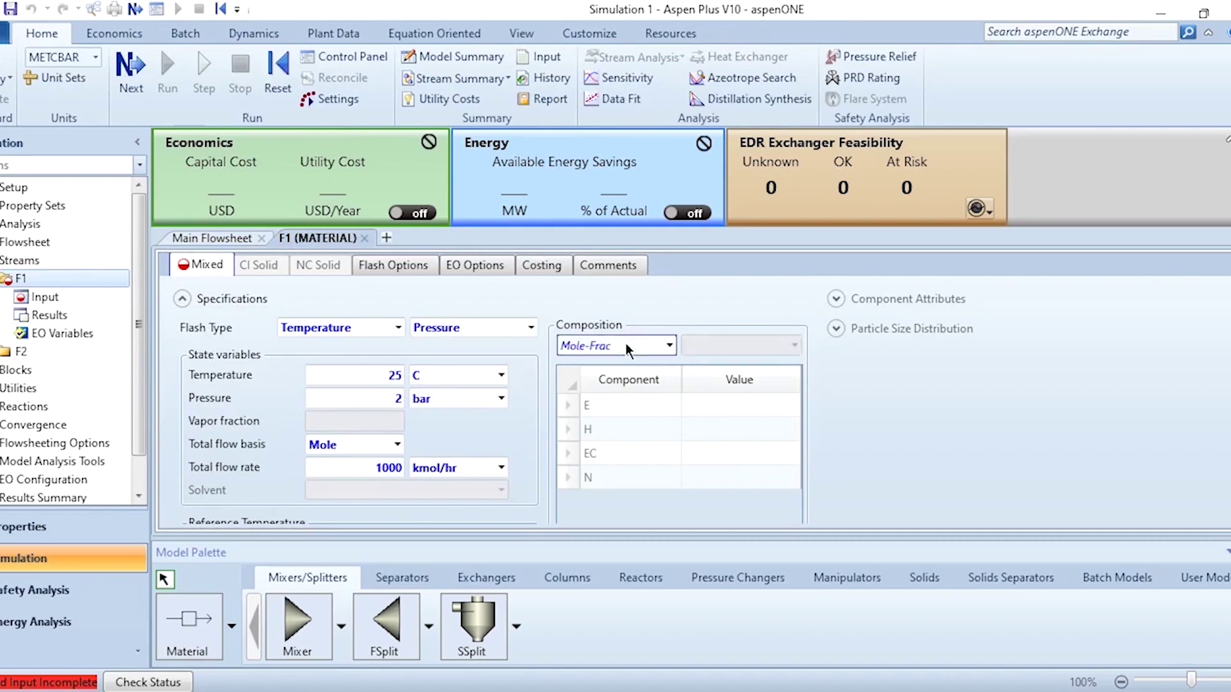
pyautogui.click(729, 402)
pyautogui.write('0.48')
pyautogui.press('Return')
pyautogui.write('0.5')
pyautogui.press('Return')
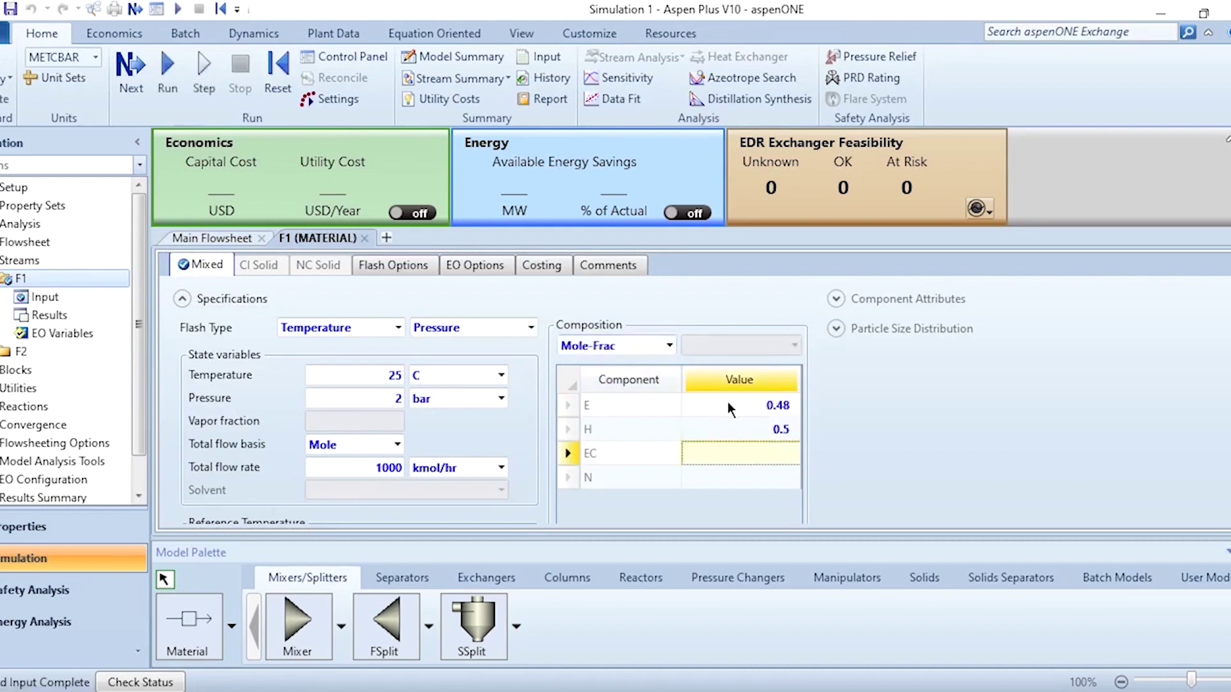
pyautogui.write('0')
pyautogui.press('Return')
pyautogui.write('0.02')
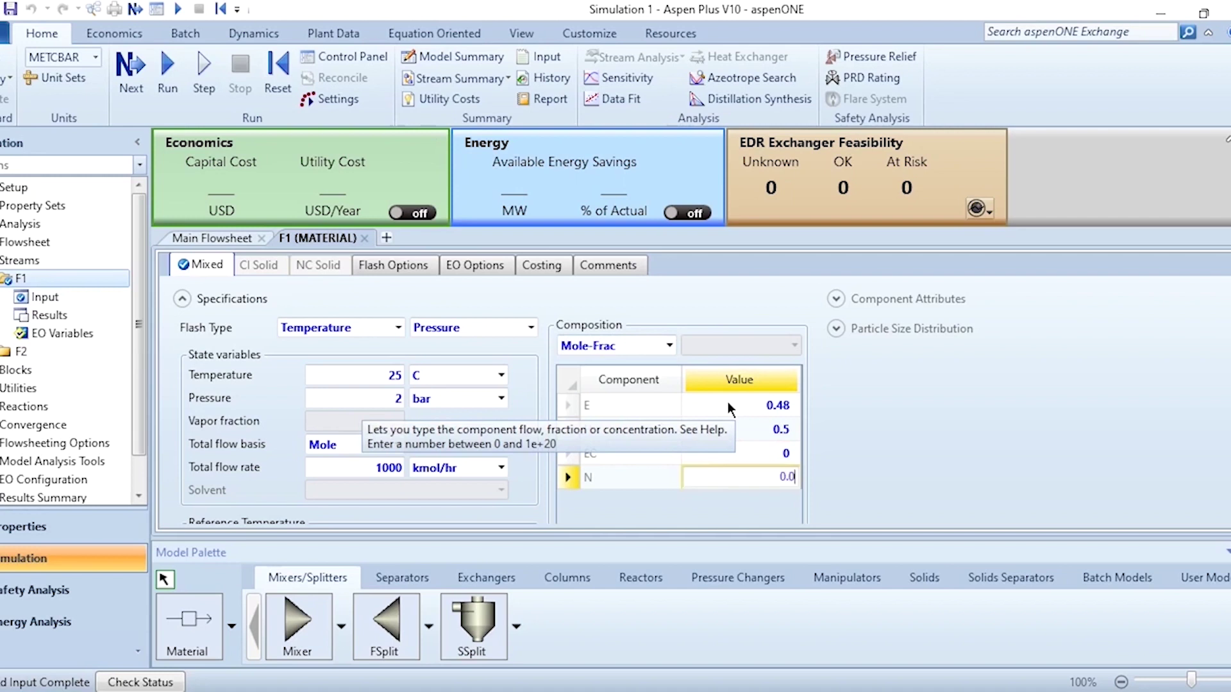
pyautogui.press('Return')
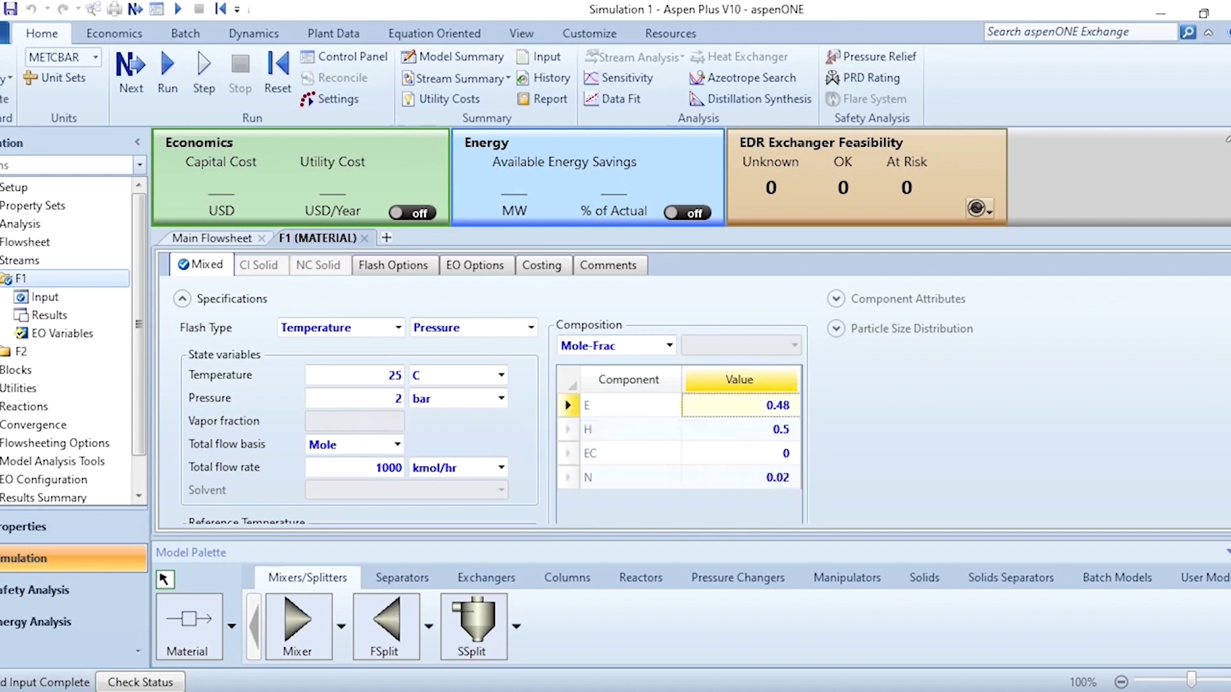
pyautogui.scroll(-3, 481, 397)
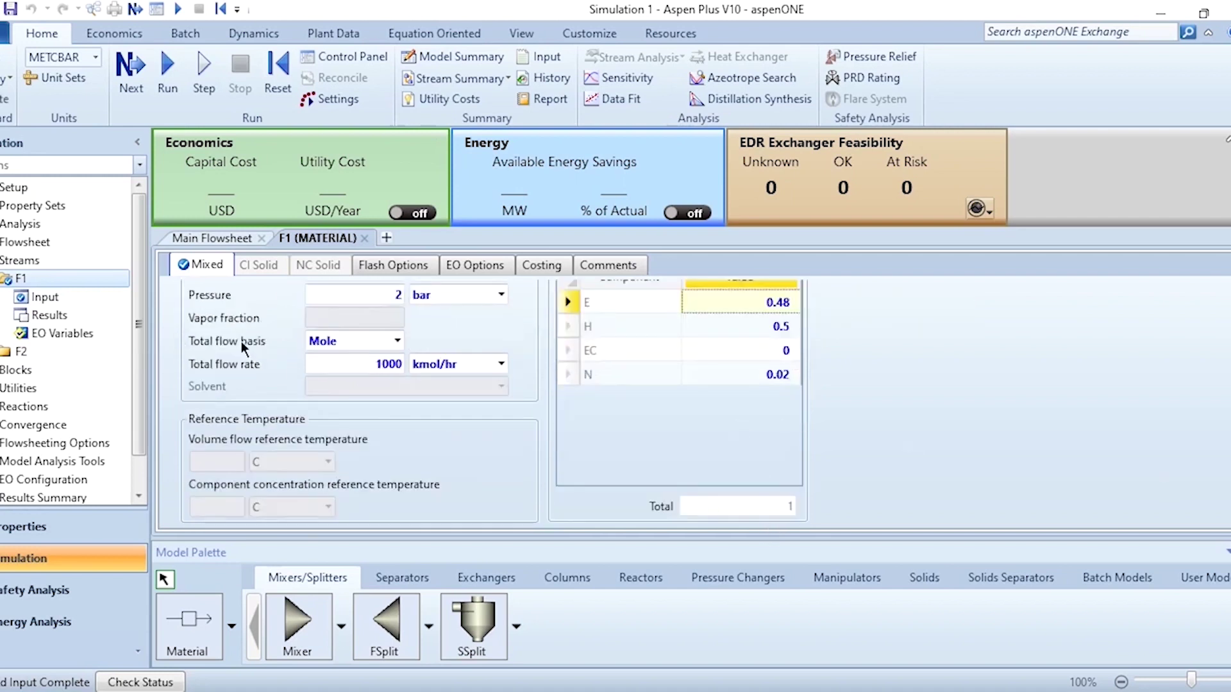
# - Place an RStoic reactor downstream of mixer B1 and connect stream F2 as its feed
pyautogui.click(212, 241)
pyautogui.click(533, 378)
pyautogui.click(548, 577)
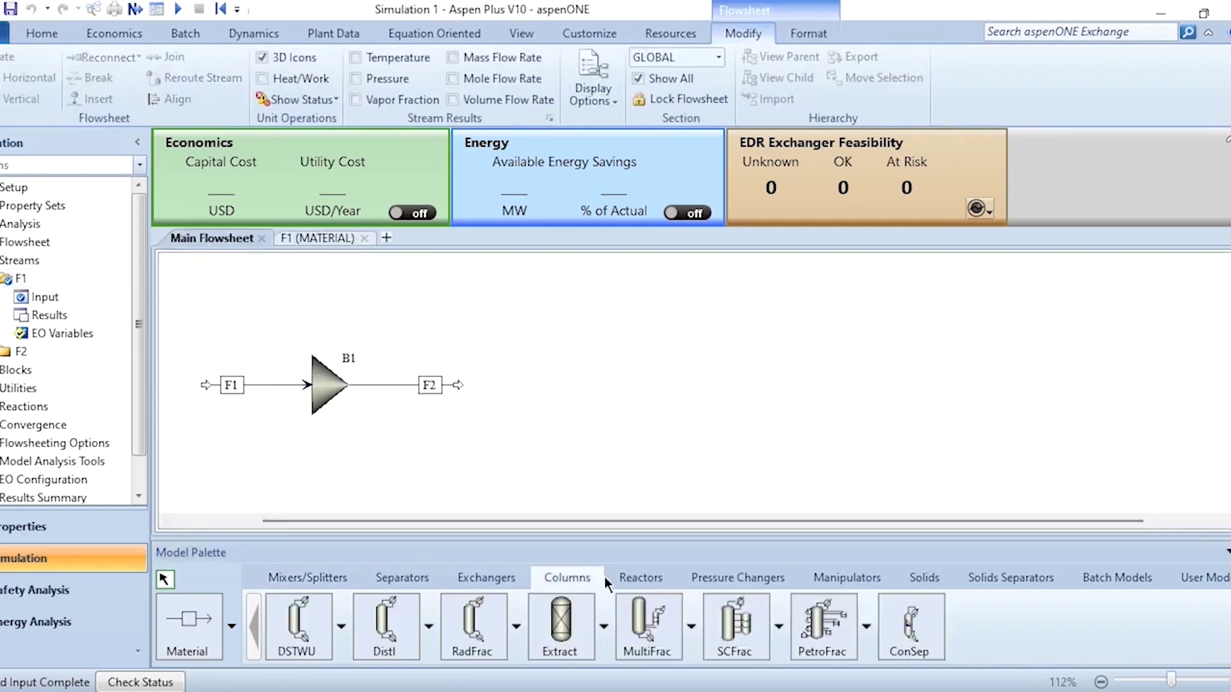
pyautogui.click(636, 579)
pyautogui.click(299, 625)
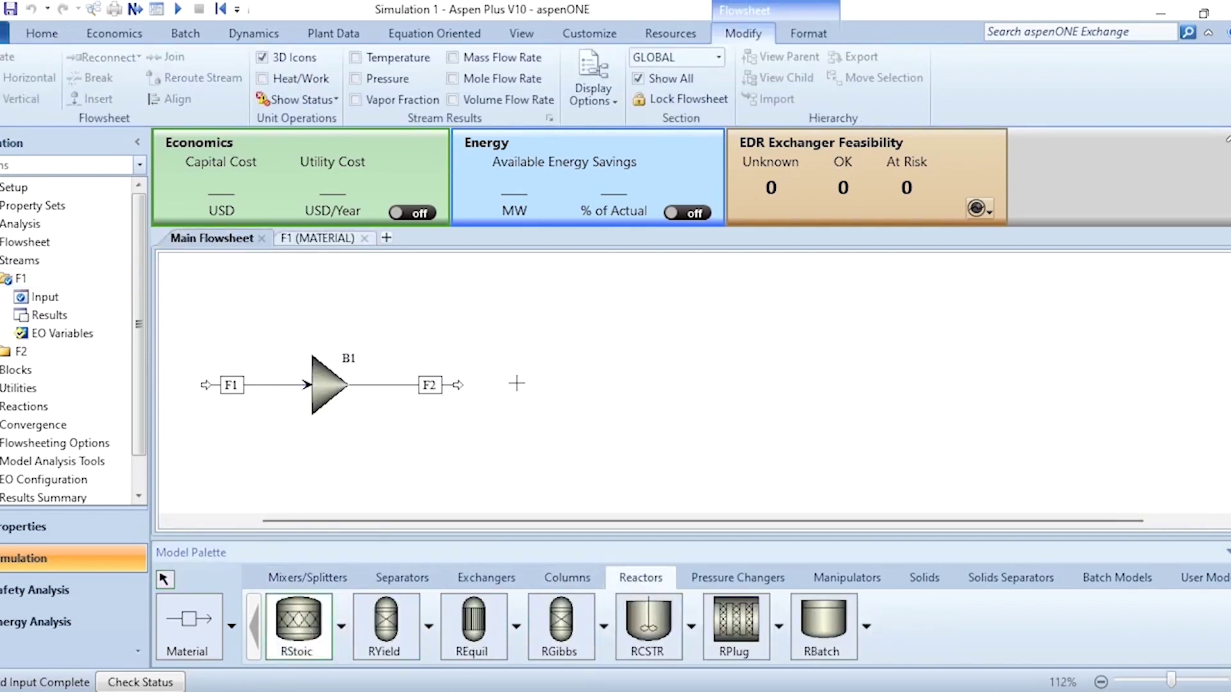
pyautogui.click(522, 382)
pyautogui.moveTo(460, 388); pyautogui.dragTo(499, 371)
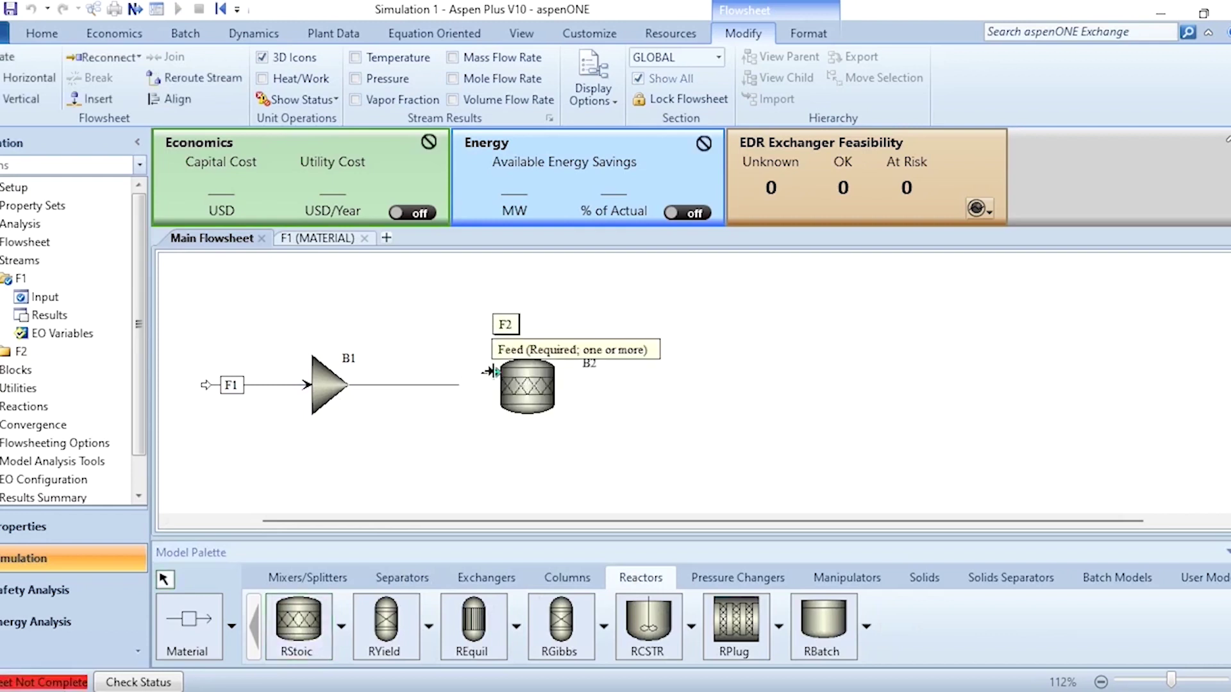
# - Connect a material outlet stream to reactor B2 and align the reactor with its streams
pyautogui.click(203, 647)
pyautogui.click(555, 400)
pyautogui.click(700, 420)
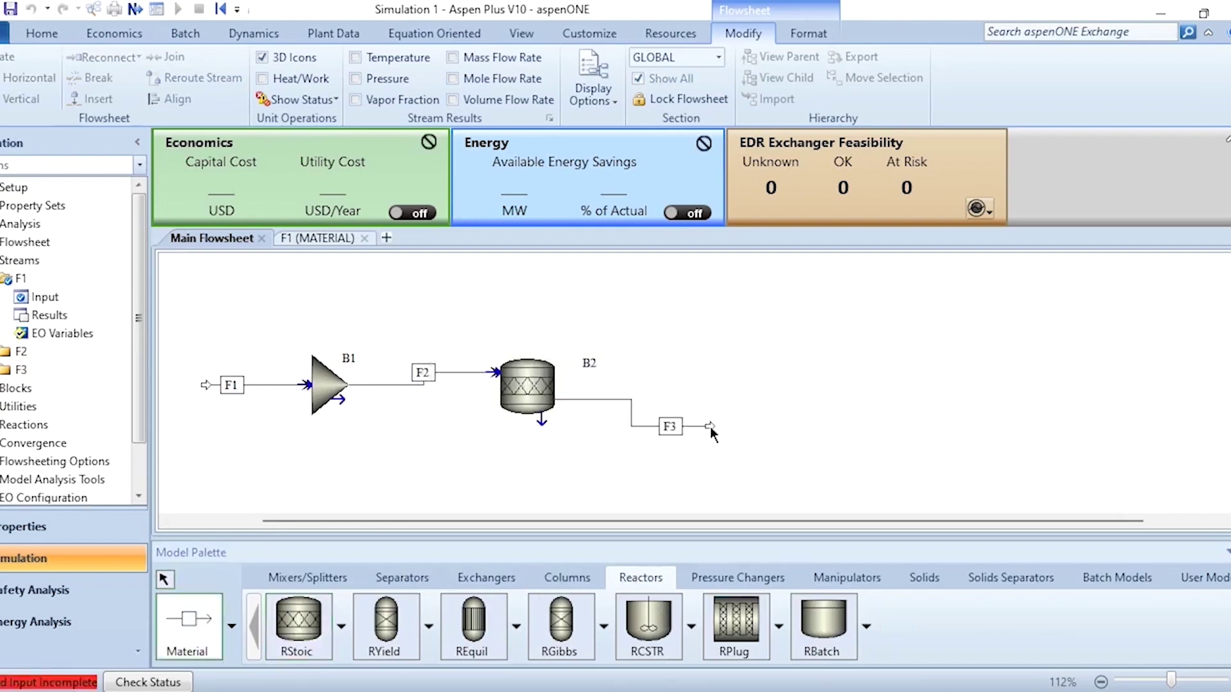
pyautogui.rightClick(817, 463)
pyautogui.hotkey('ctrl', 'b')
# - Set reactor B2's operating conditions to a temperature of 25 °C and a pressure of -0.1 bar
pyautogui.doubleClick(542, 413)
pyautogui.click(366, 358)
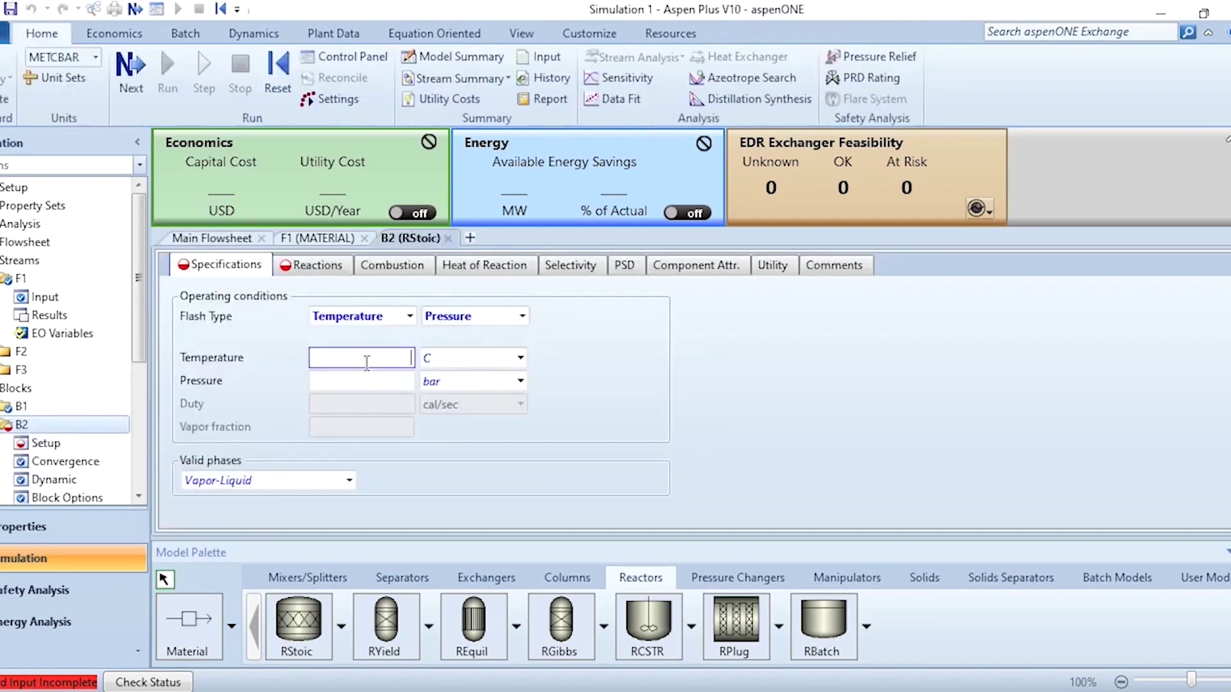
pyautogui.click(351, 384)
pyautogui.write('-0.1')
# - Create a new reaction in reactor B2 with E and H as reactants and EC as product
pyautogui.click(317, 264)
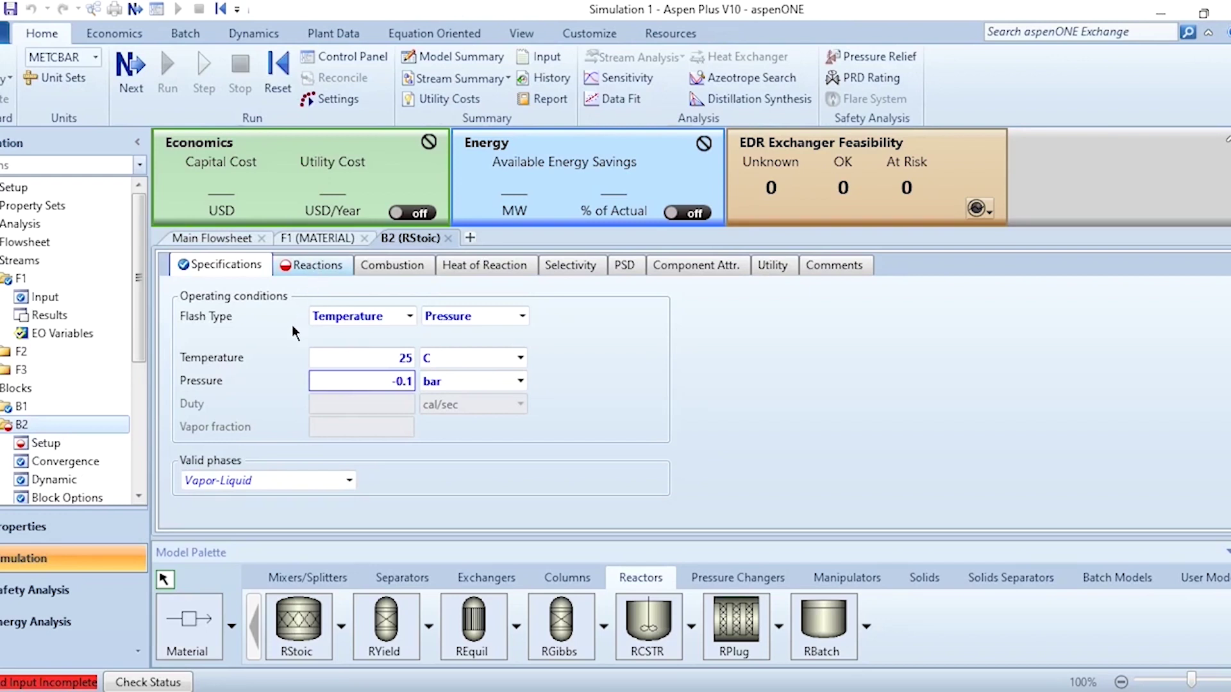
pyautogui.click(365, 360)
pyautogui.click(440, 275)
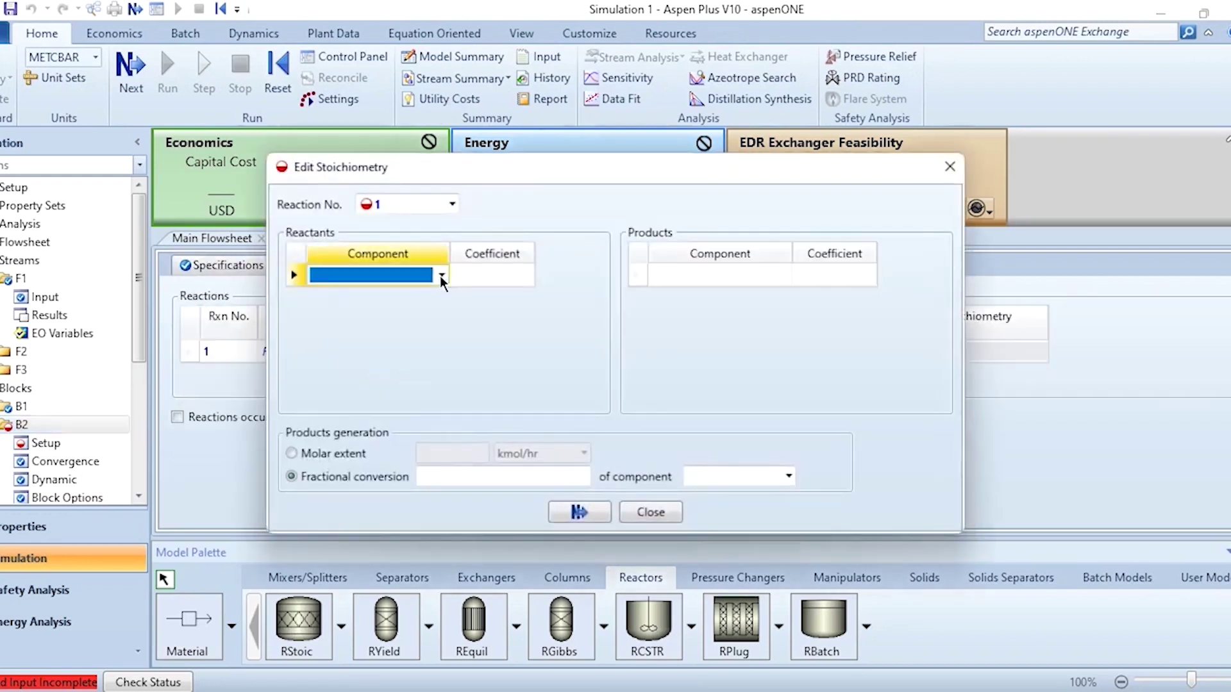
pyautogui.click(441, 275)
pyautogui.click(440, 299)
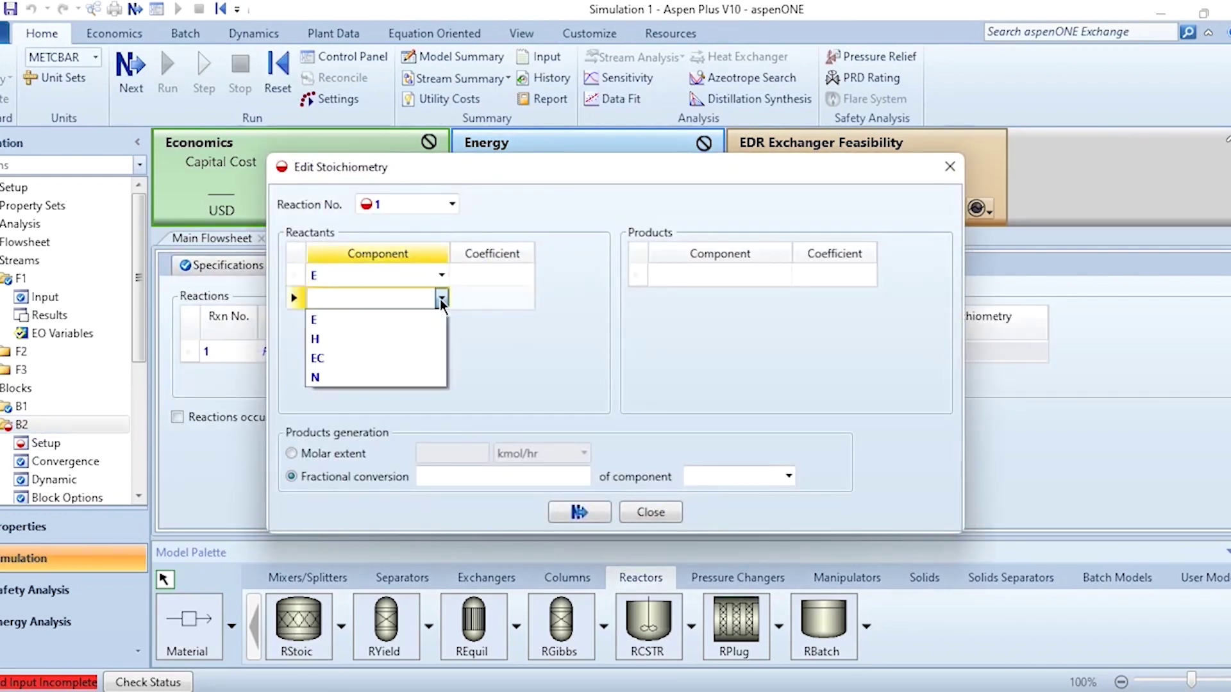
pyautogui.click(368, 336)
pyautogui.click(783, 276)
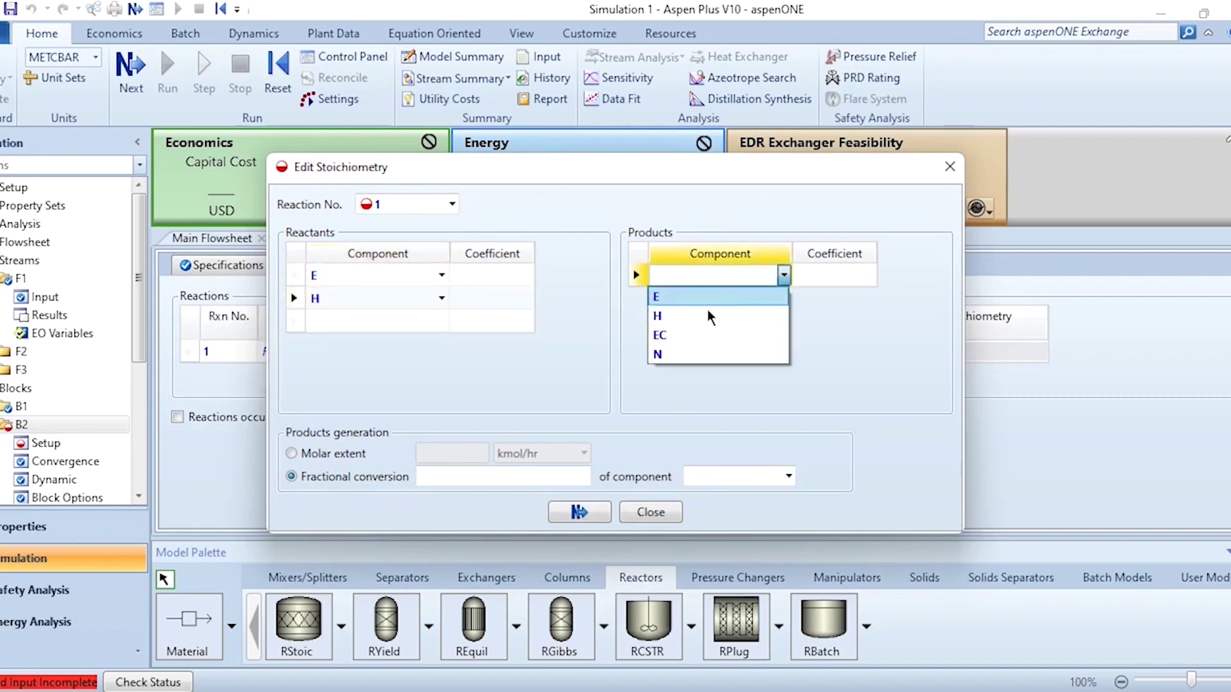
pyautogui.click(670, 337)
# - Enter the stoichiometric coefficients -1 for E, -1 for H and 1 for EC
pyautogui.click(491, 276)
pyautogui.write('-1')
pyautogui.press('Return')
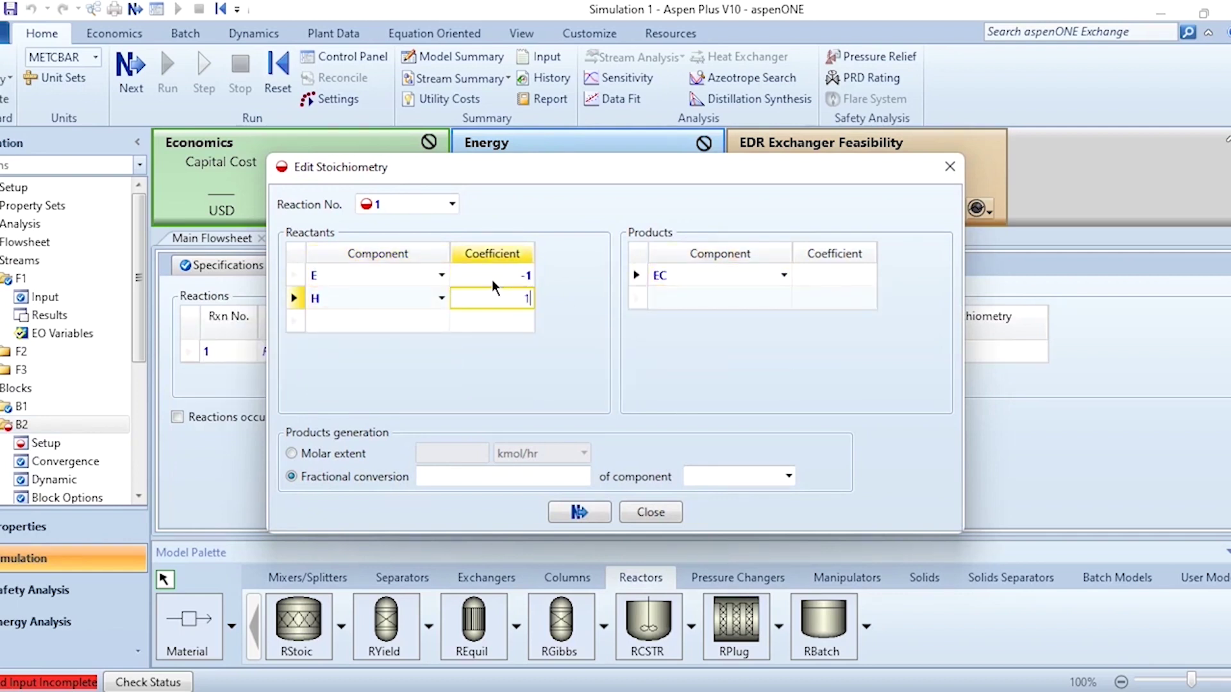
pyautogui.write('-1')
pyautogui.press('Return')
pyautogui.click(834, 275)
pyautogui.write('1')
pyautogui.press('Return')
# - Set the reaction's fractional conversion to 0.9 of component E and return to the main flowsheet
pyautogui.click(519, 474)
pyautogui.write('0.')
pyautogui.press('Return')
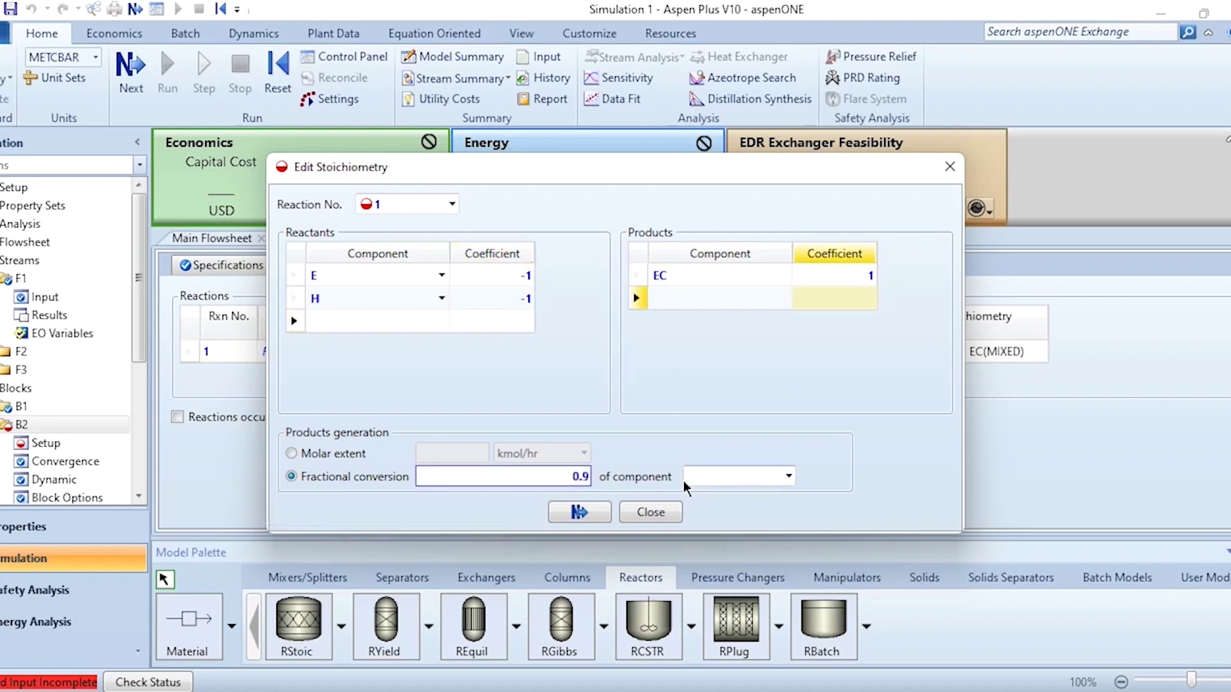
pyautogui.click(787, 479)
pyautogui.click(730, 497)
pyautogui.click(565, 517)
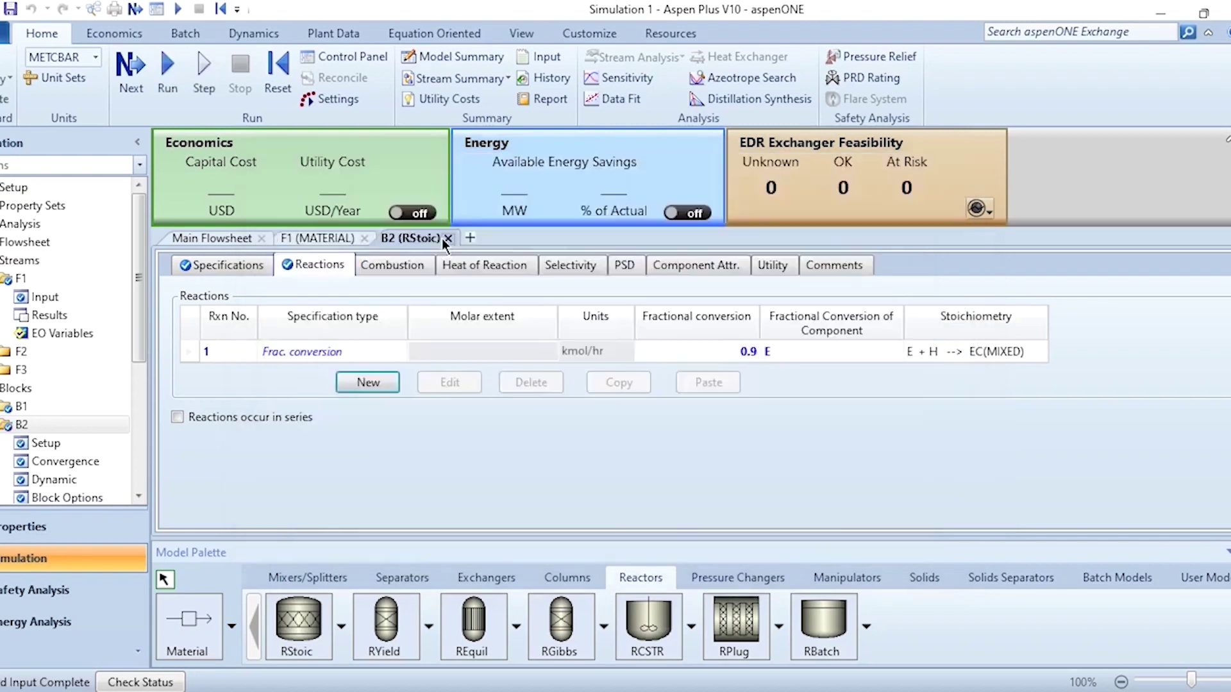
pyautogui.click(447, 238)
pyautogui.click(364, 238)
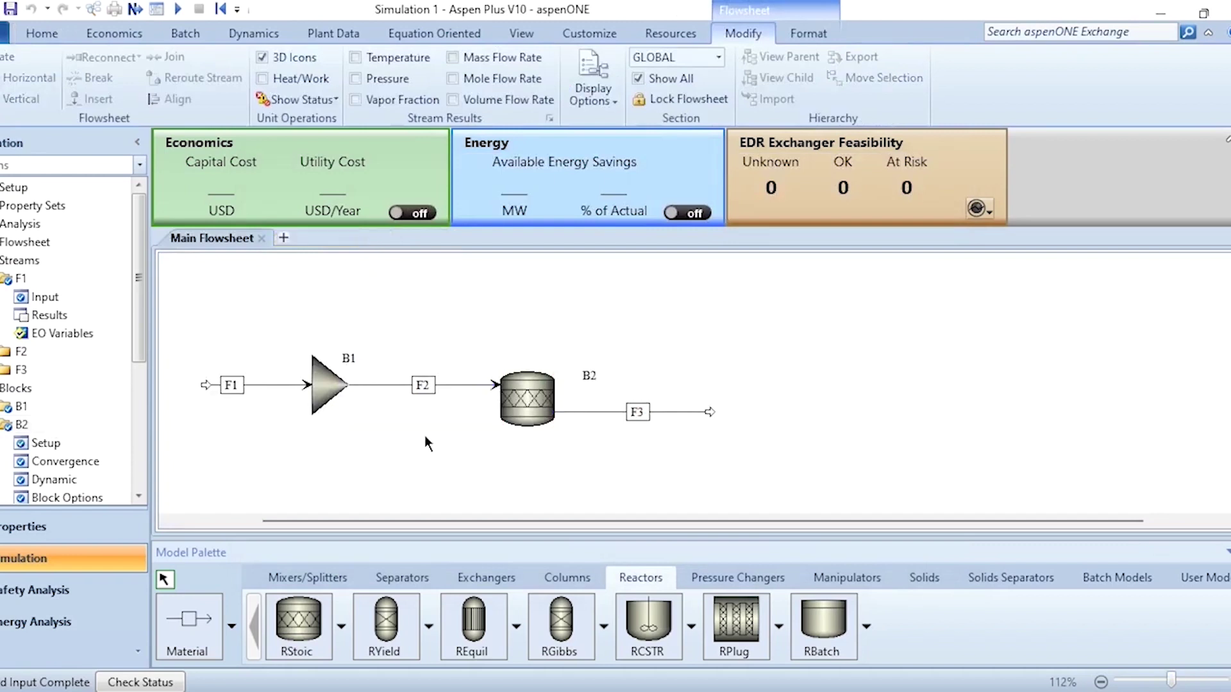
# - Place a Compr block after reactor B2, connect F3 as its feed and add a material outlet stream
pyautogui.click(711, 581)
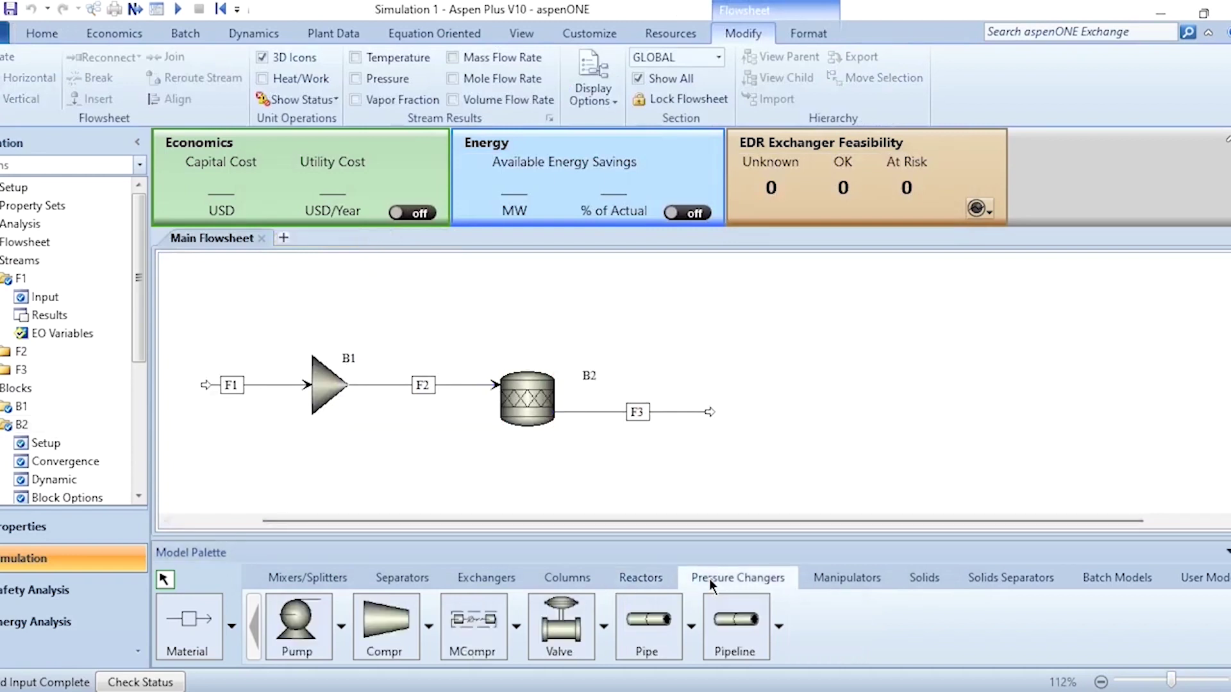
pyautogui.click(408, 635)
pyautogui.click(782, 456)
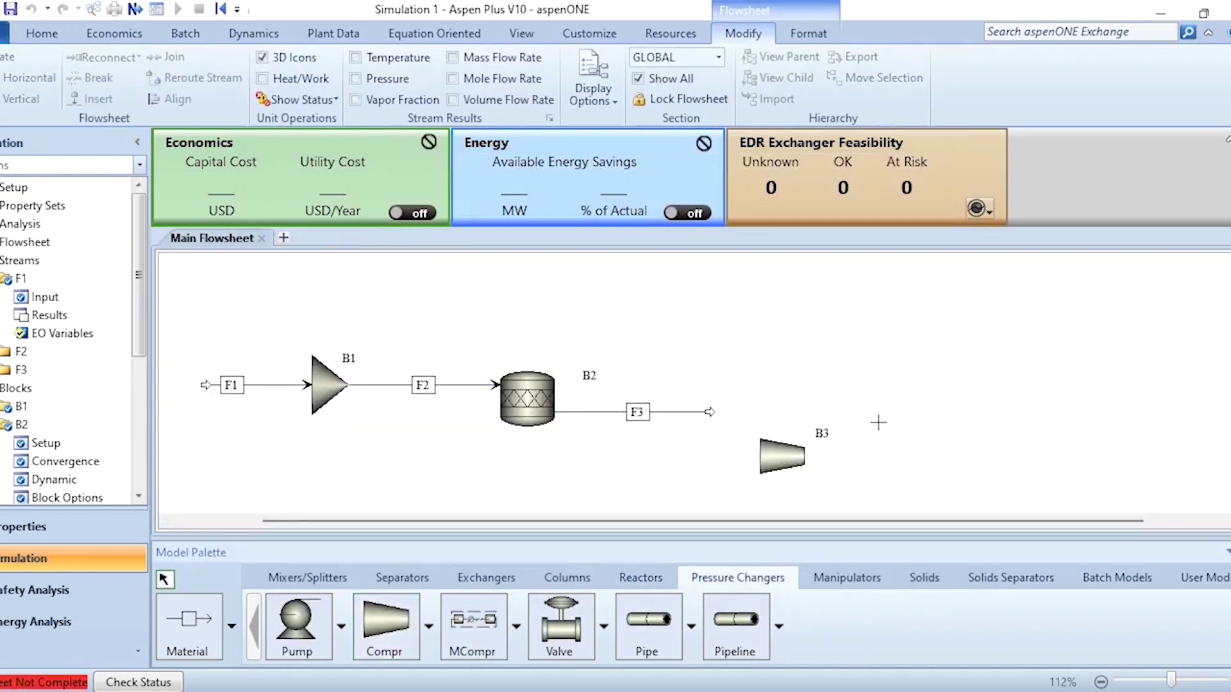
pyautogui.moveTo(712, 413); pyautogui.dragTo(763, 434)
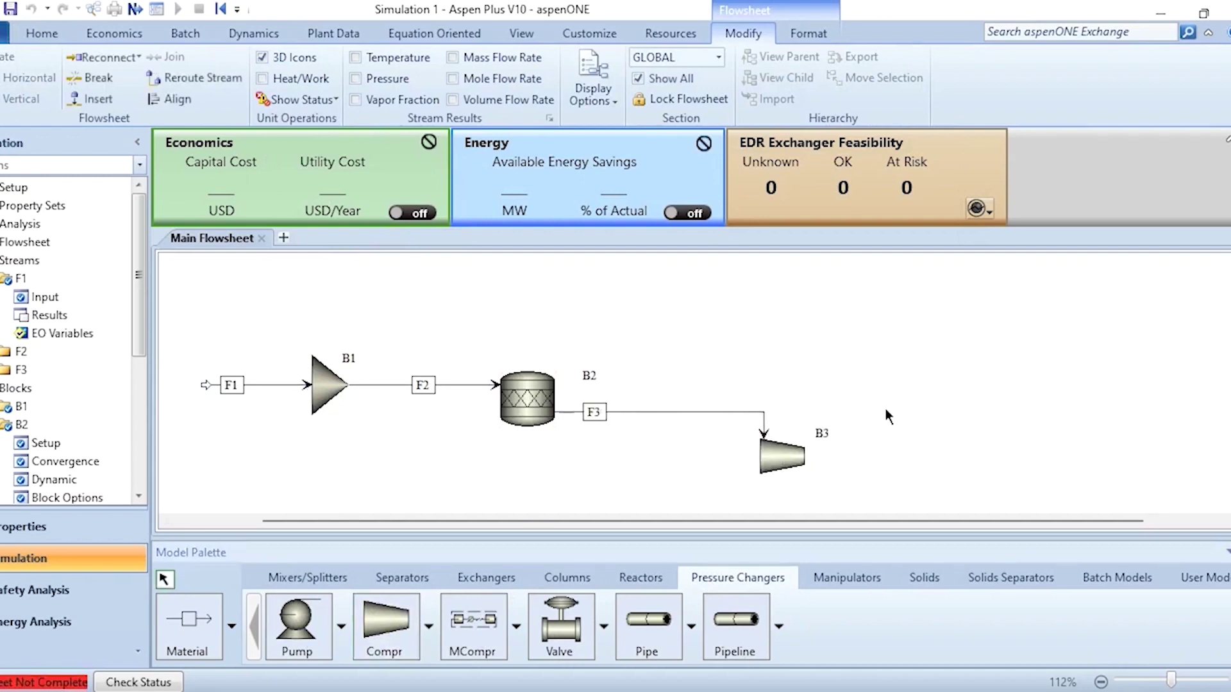
pyautogui.scroll(-3, 886, 409)
# - Specify compressor B3 as isentropic with a discharge pressure of 21 bar
pyautogui.doubleClick(785, 405)
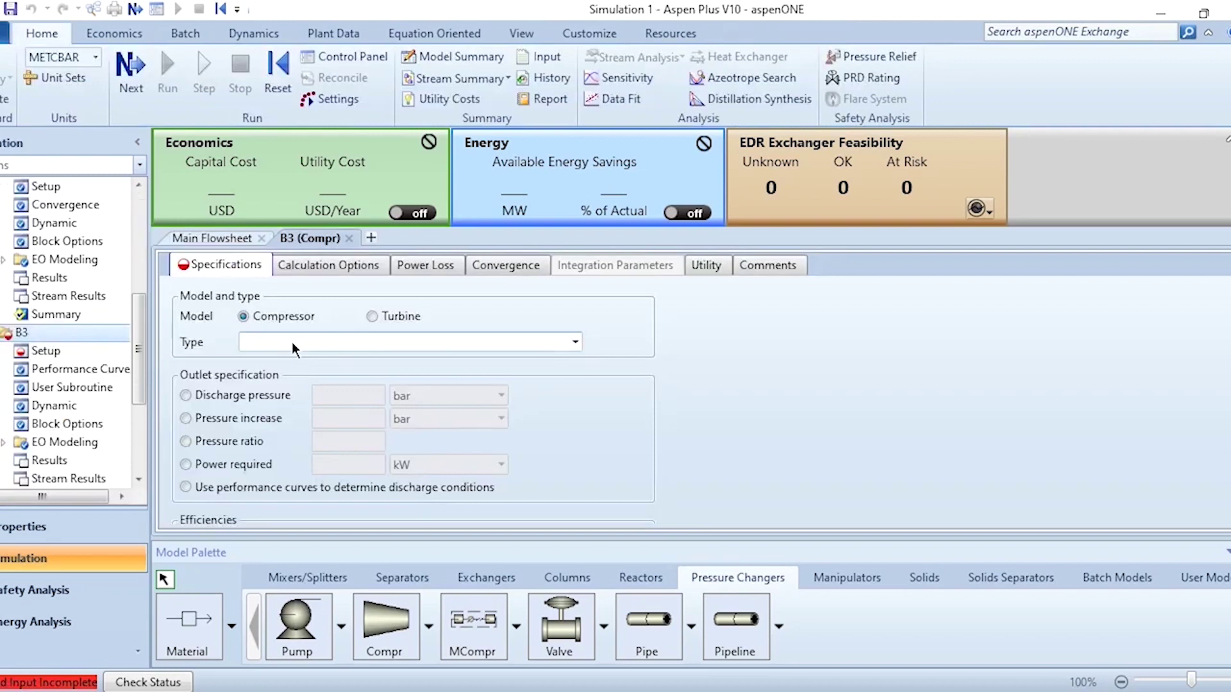
pyautogui.click(288, 344)
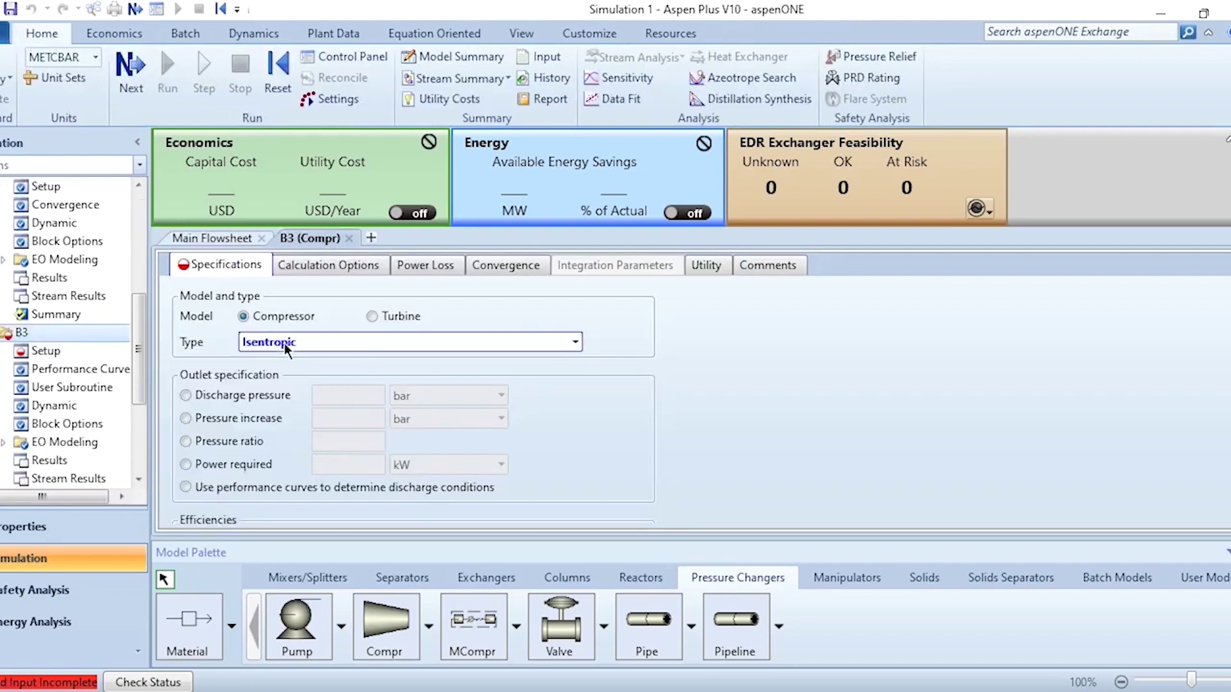
pyautogui.click(254, 392)
pyautogui.click(363, 397)
pyautogui.write('21')
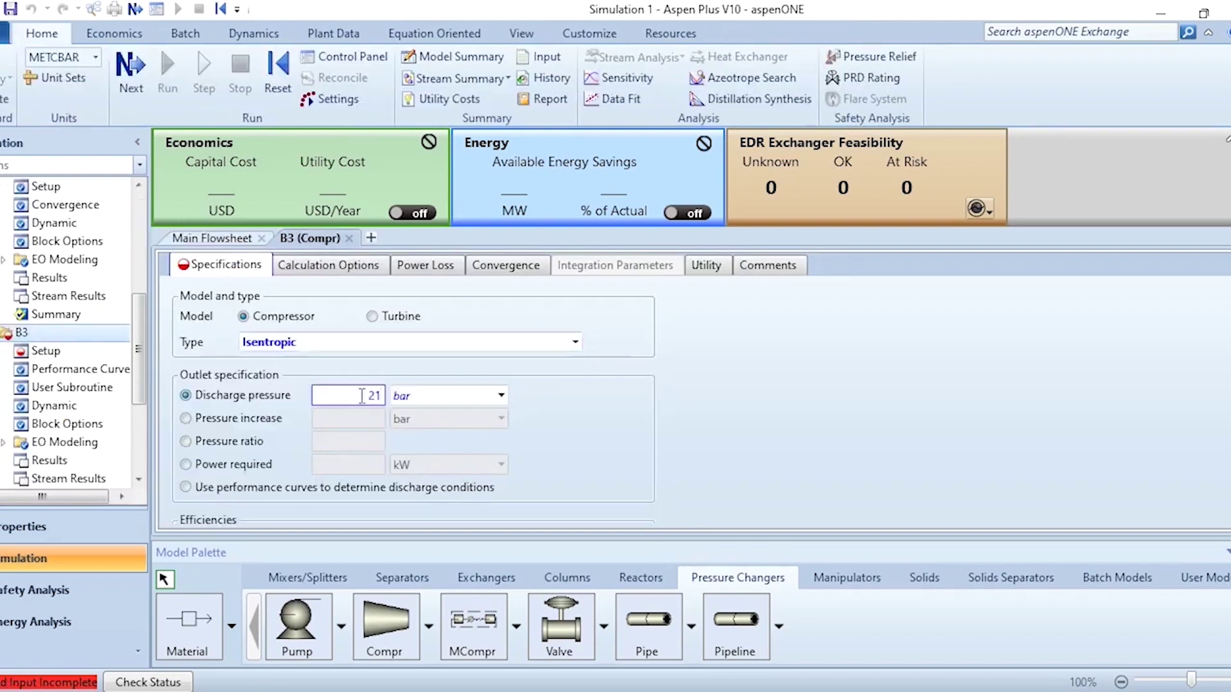
pyautogui.click(348, 237)
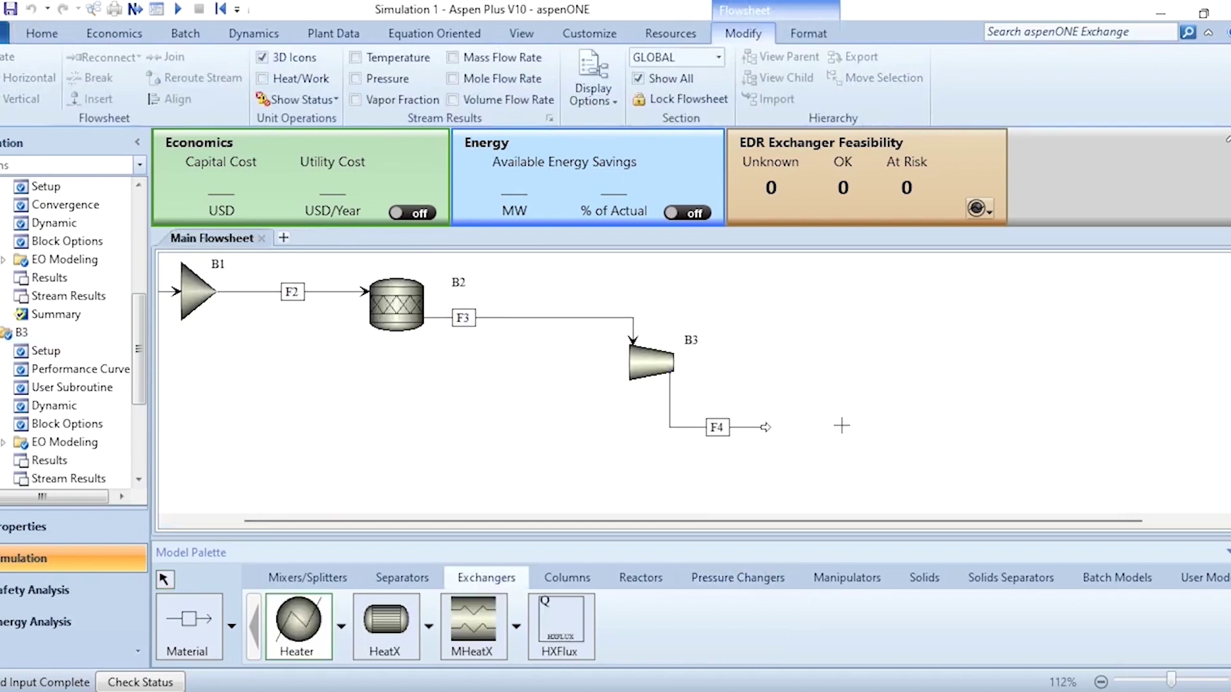
# - Place a Heater block after compressor B3, feed it with F4 and connect a material outlet stream
pyautogui.click(842, 426)
pyautogui.rightClick(952, 382)
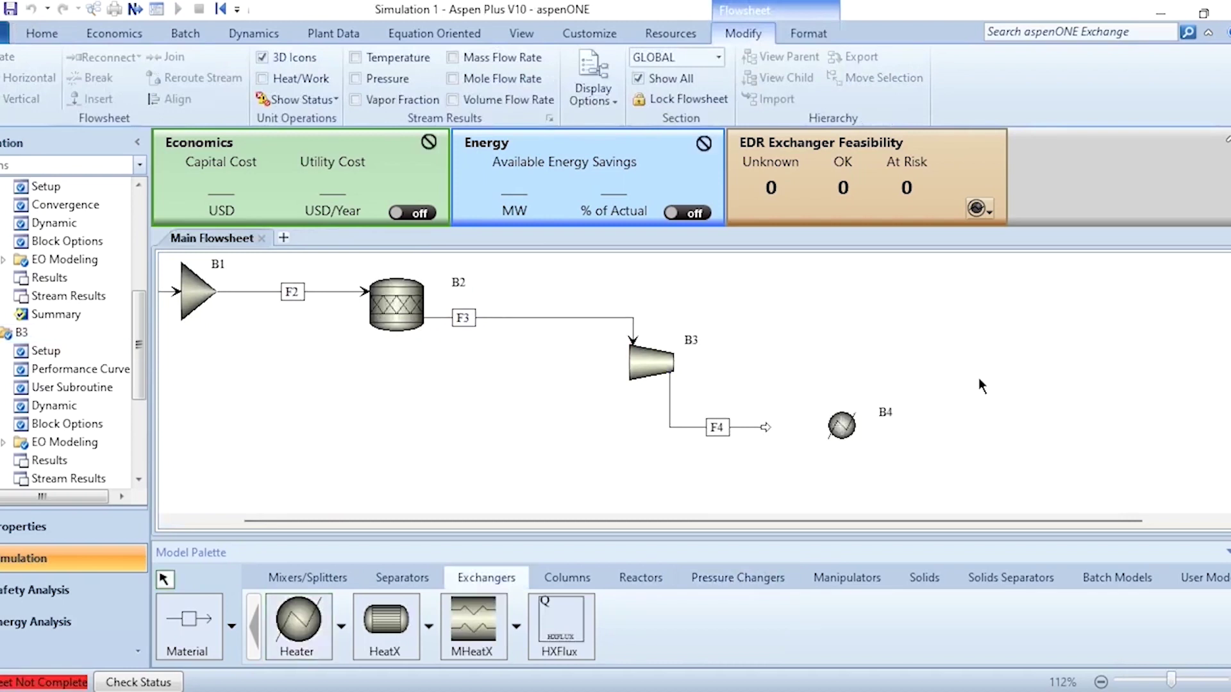
pyautogui.click(747, 426)
pyautogui.moveTo(768, 425); pyautogui.dragTo(811, 424)
pyautogui.click(190, 619)
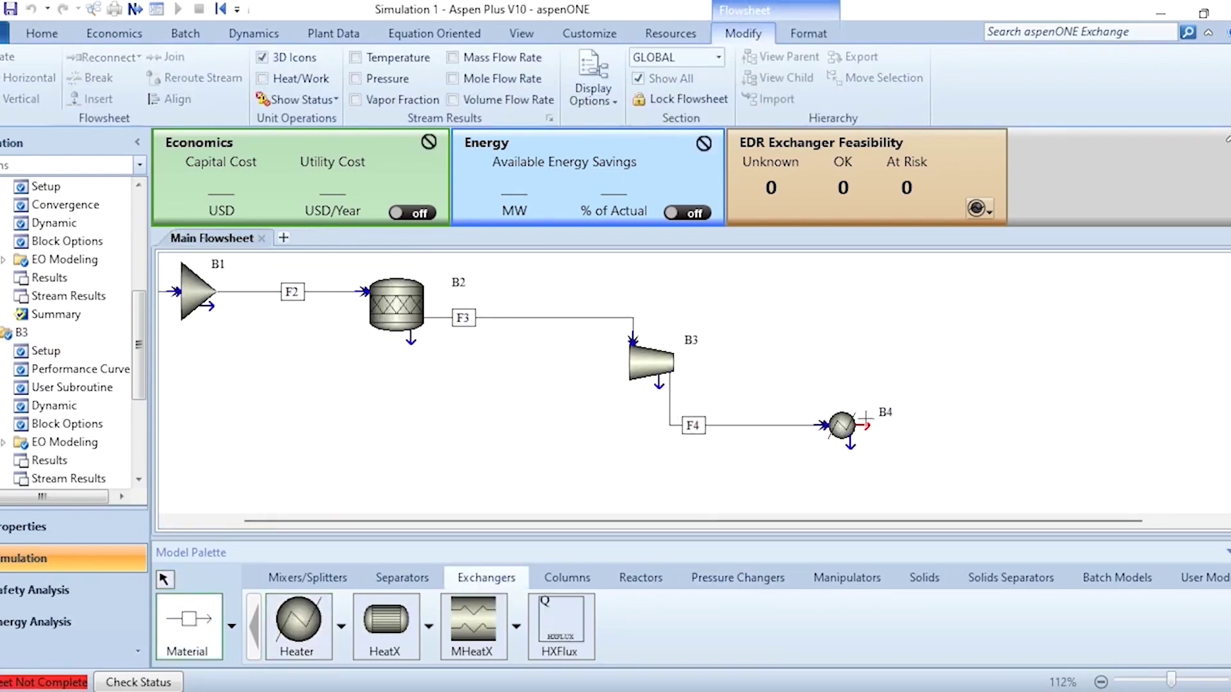
pyautogui.click(860, 425)
pyautogui.click(1013, 428)
pyautogui.rightClick(1049, 392)
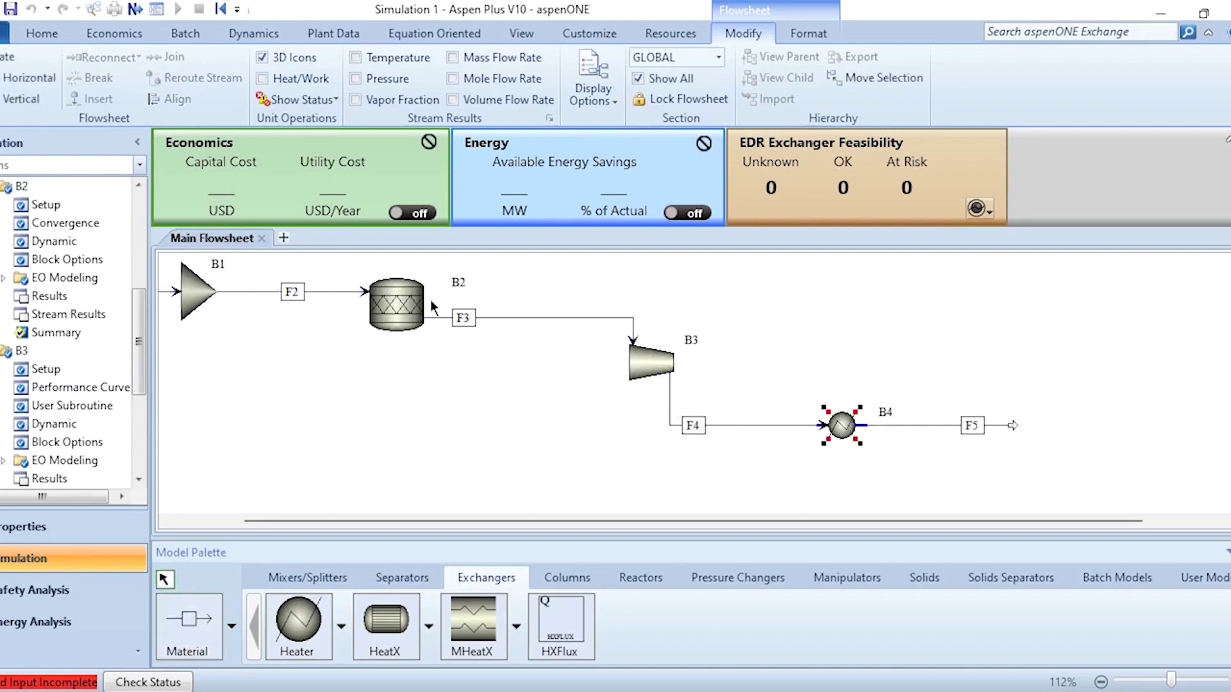
# - Set heater B4's temperature to 20 °C and its pressure to -0.1 bar
pyautogui.doubleClick(851, 427)
pyautogui.click(405, 376)
pyautogui.write('20')
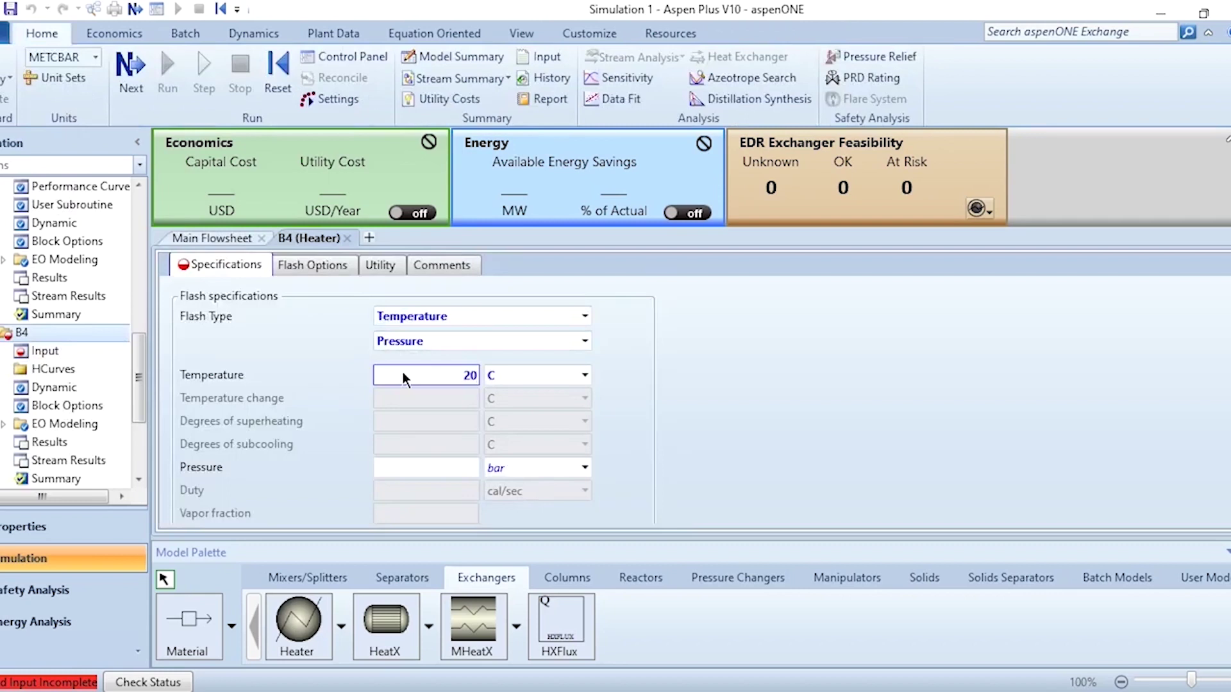
pyautogui.click(414, 463)
pyautogui.write('-0.1')
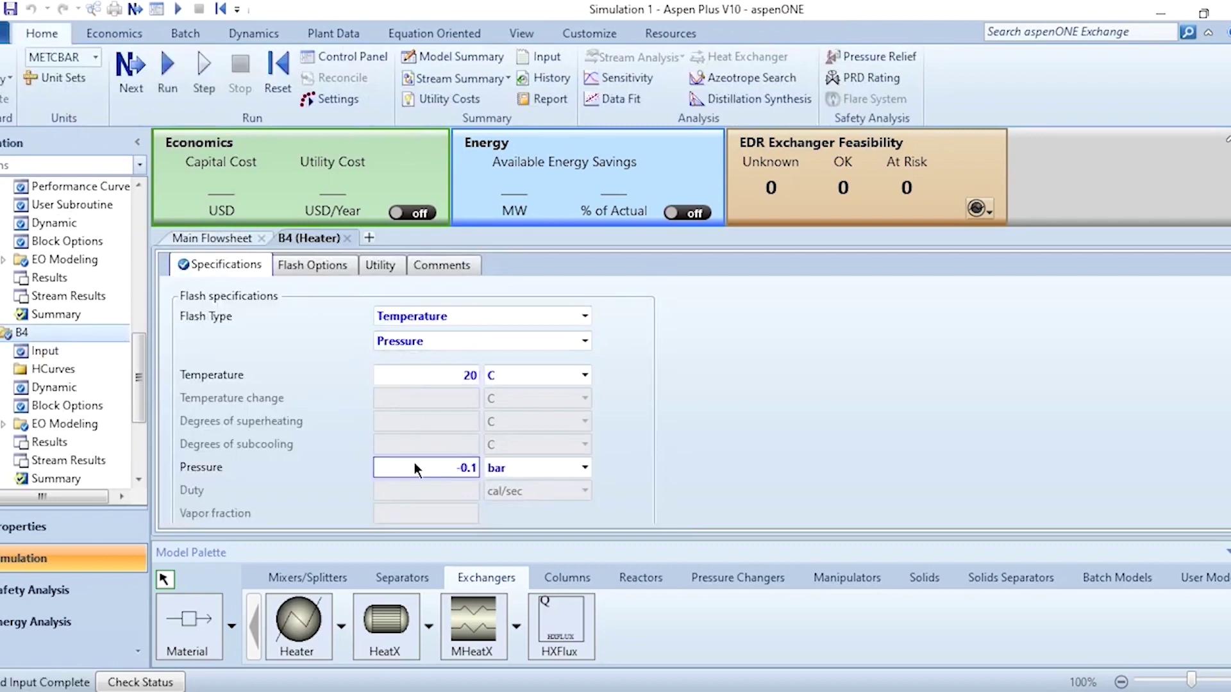
pyautogui.click(349, 238)
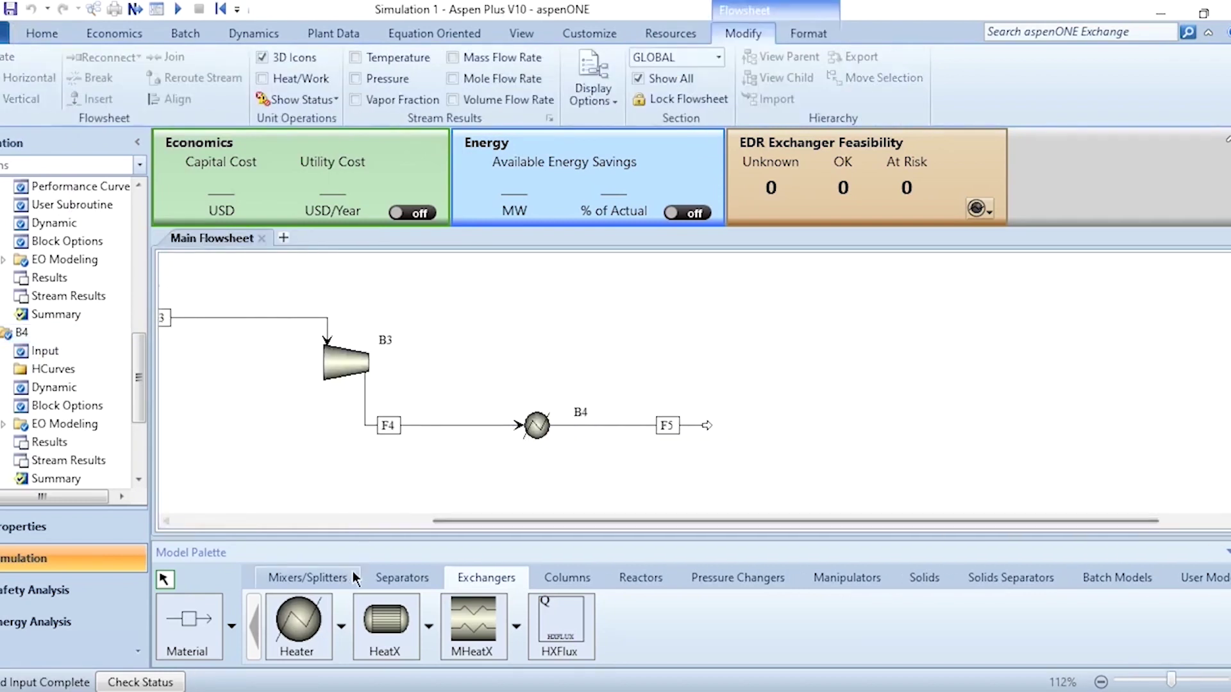
# - Place a Flash2 separator after heater B4 and connect stream F5 as its feed
pyautogui.click(385, 578)
pyautogui.click(298, 622)
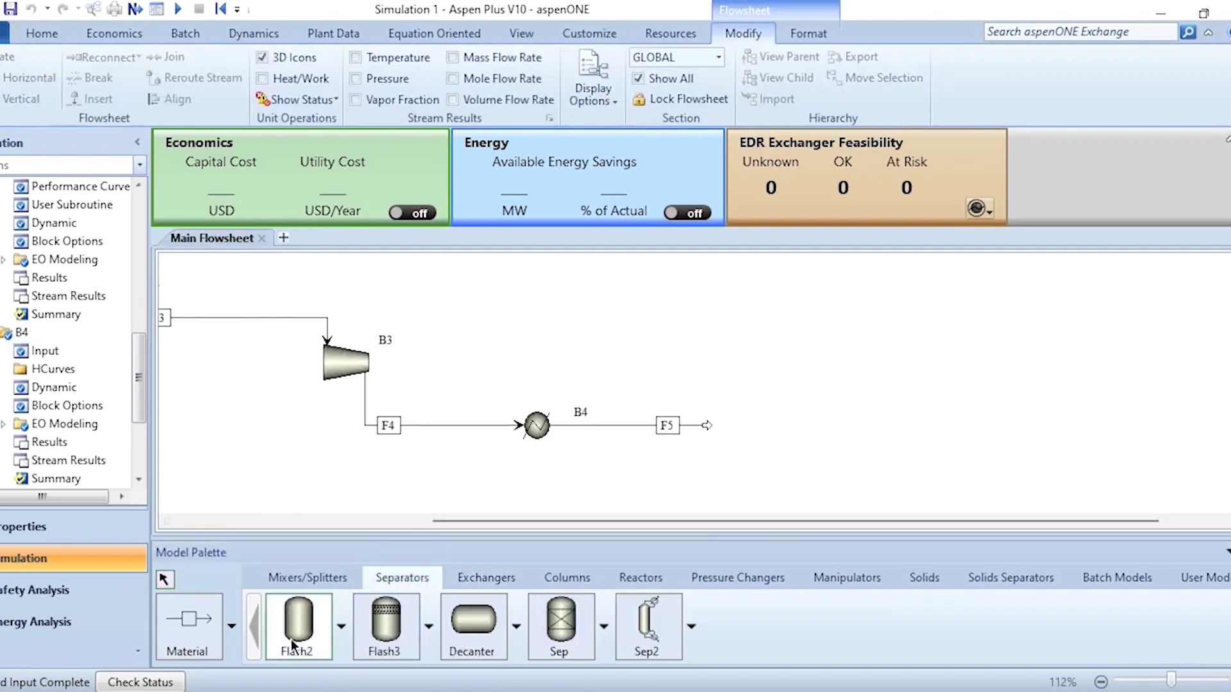
pyautogui.click(785, 415)
pyautogui.rightClick(784, 437)
pyautogui.moveTo(710, 431); pyautogui.dragTo(763, 415)
# - Connect material vapor and liquid outlet streams to flash B5 and align the flowsheet
pyautogui.click(187, 619)
pyautogui.click(784, 383)
pyautogui.click(883, 313)
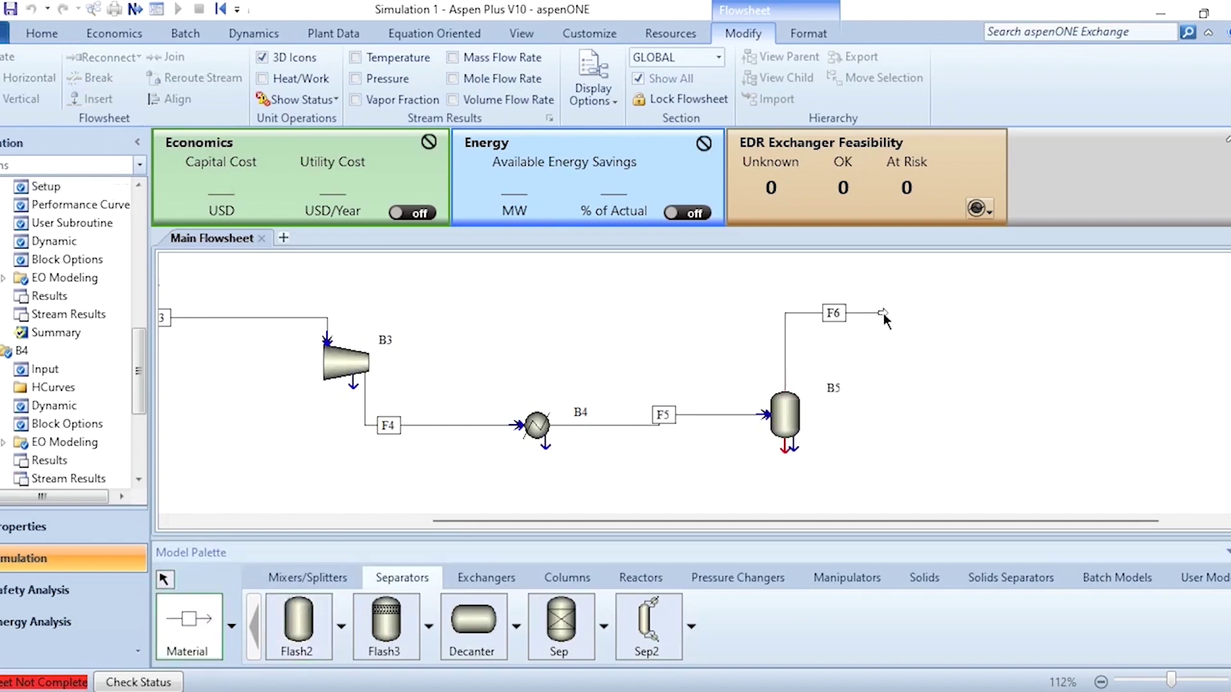
pyautogui.click(785, 448)
pyautogui.click(896, 486)
pyautogui.rightClick(990, 449)
pyautogui.hotkey('ctrl', 'a')
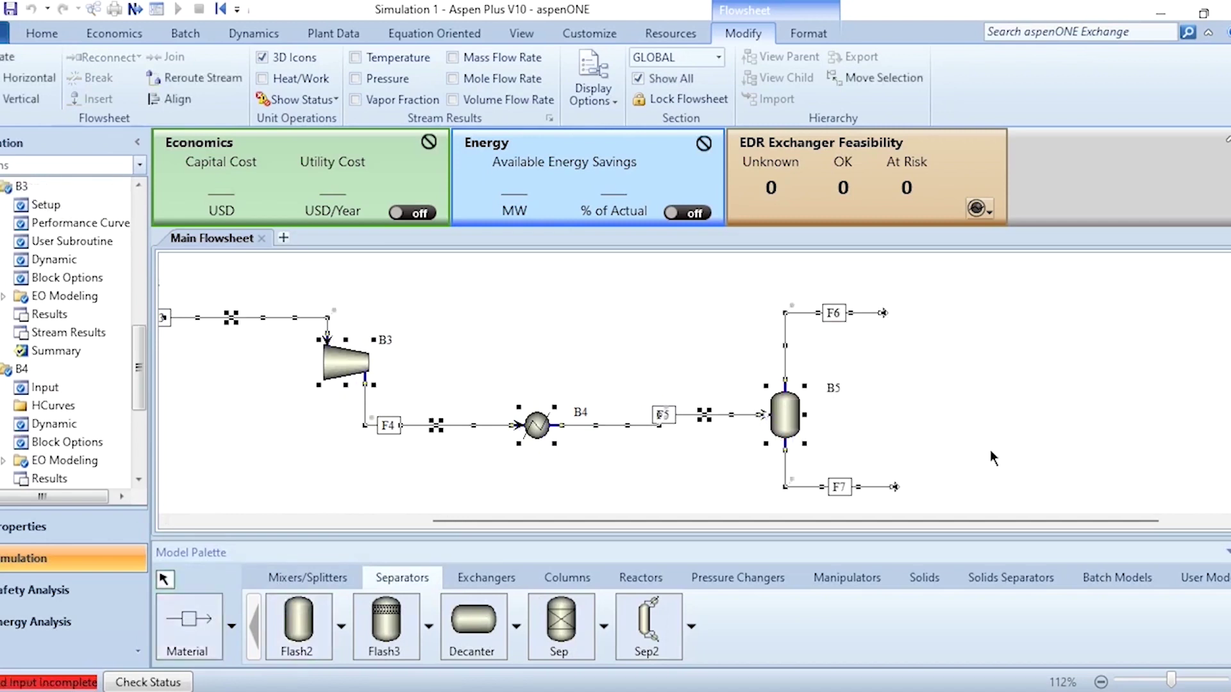
pyautogui.click(891, 445)
# - Set flash B5's temperature to 20 °C and its pressure to 0 bar
pyautogui.doubleClick(786, 416)
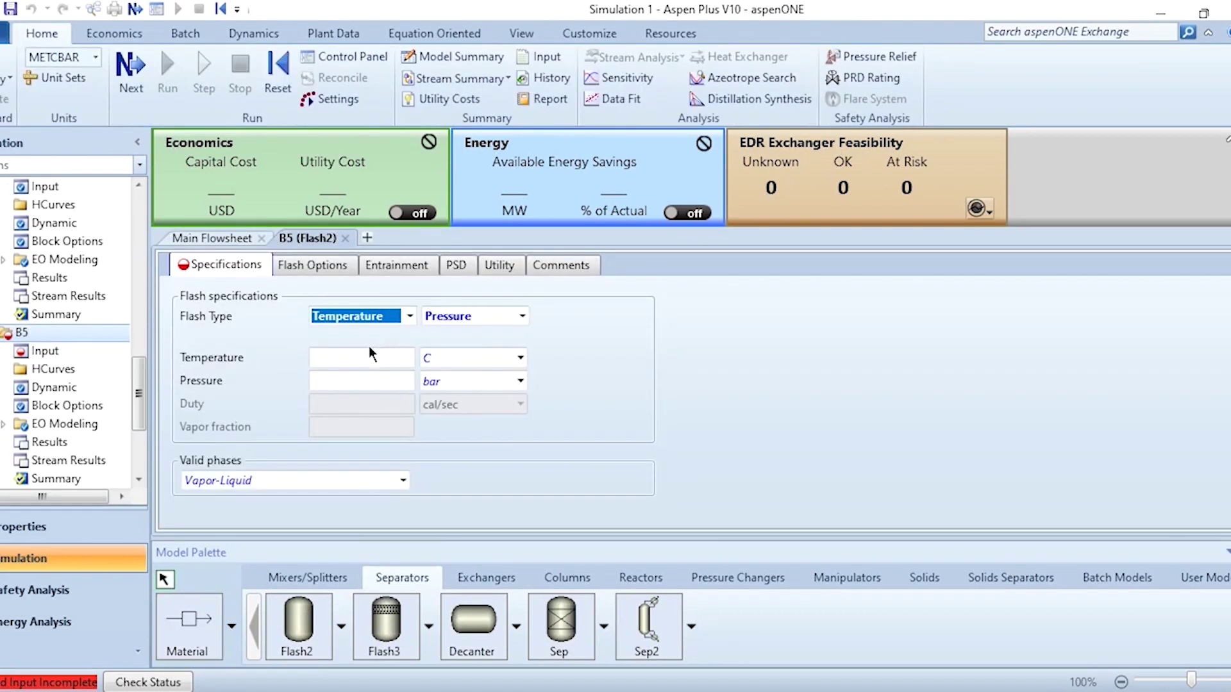
pyautogui.click(352, 357)
pyautogui.write('20')
pyautogui.click(353, 380)
pyautogui.write('0')
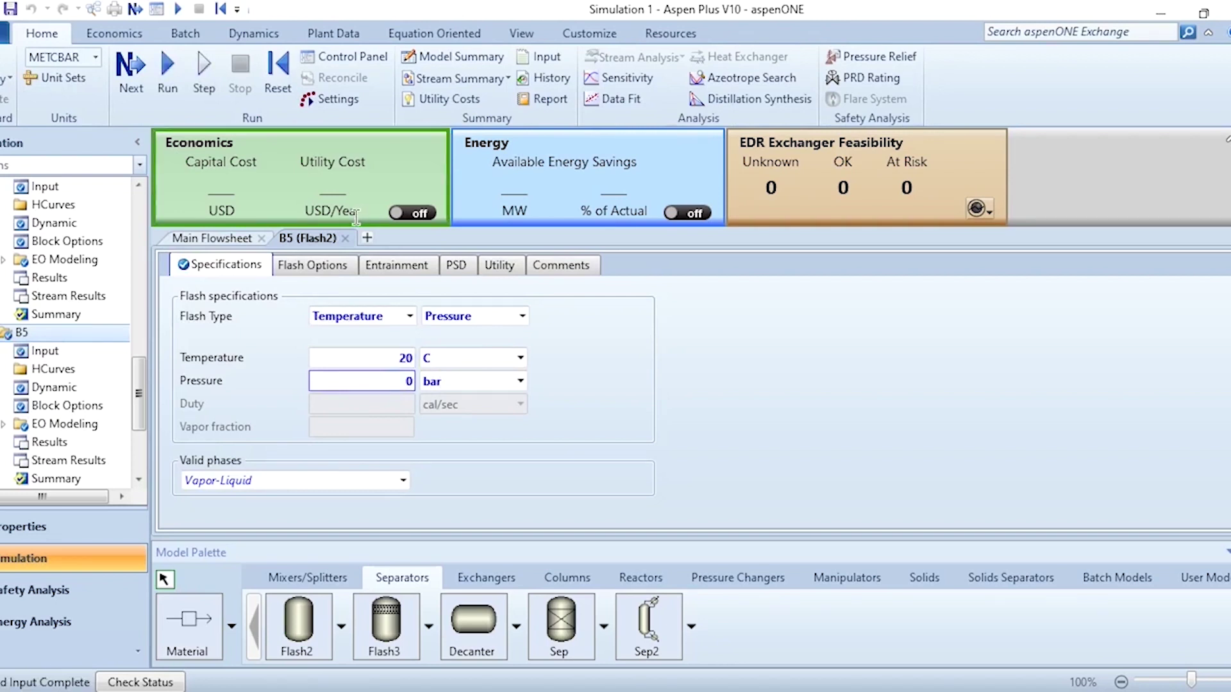
pyautogui.click(345, 238)
# - Place a RadFrac column after flash B5 and connect liquid stream F7 as its feed
pyautogui.hscroll(5, 953, 359)
pyautogui.scroll(-3, 953, 359)
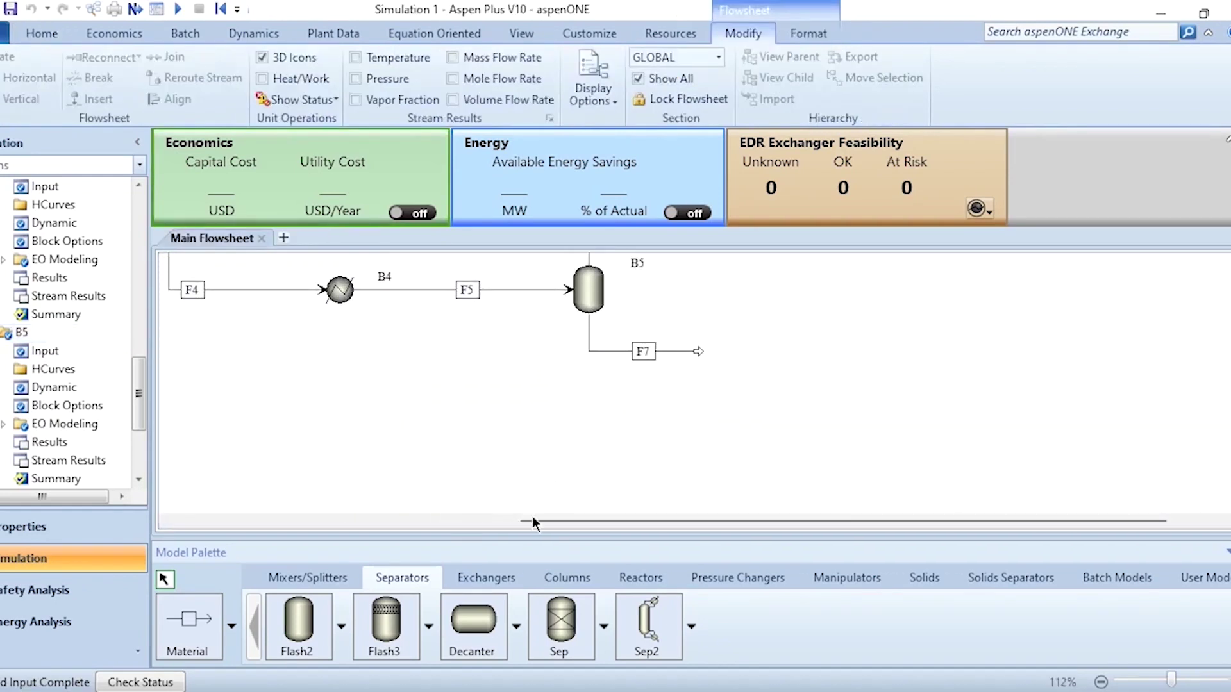
pyautogui.click(580, 578)
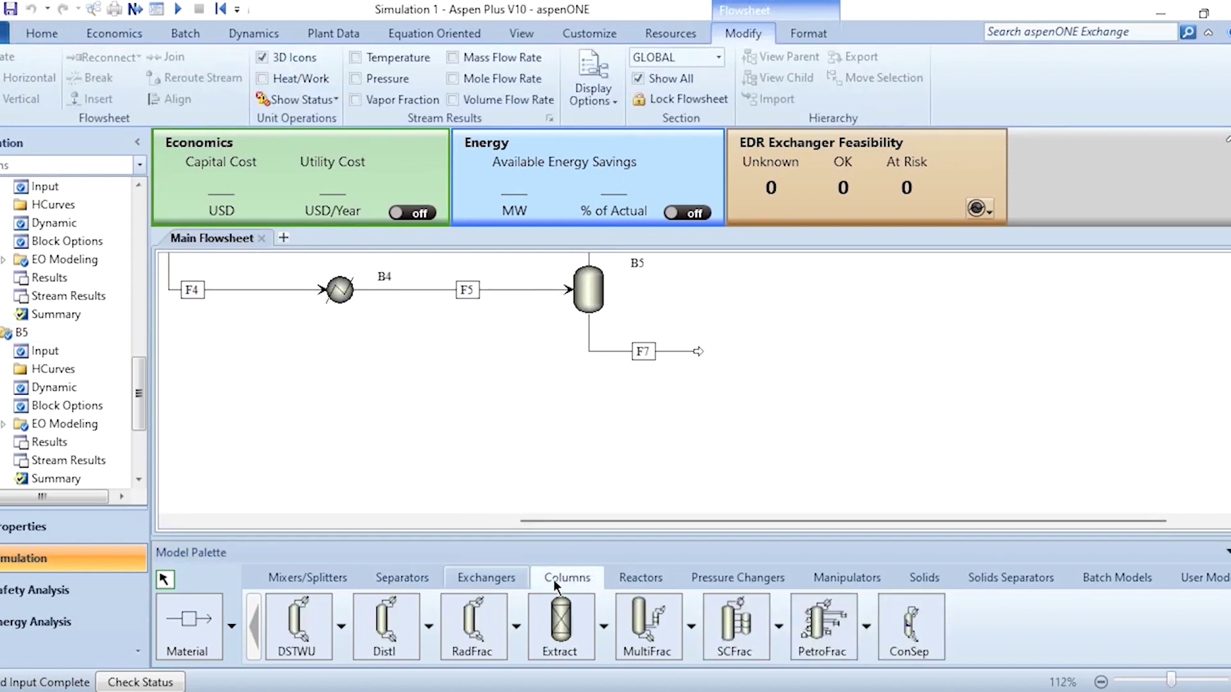
pyautogui.click(473, 643)
pyautogui.click(769, 352)
pyautogui.rightClick(876, 371)
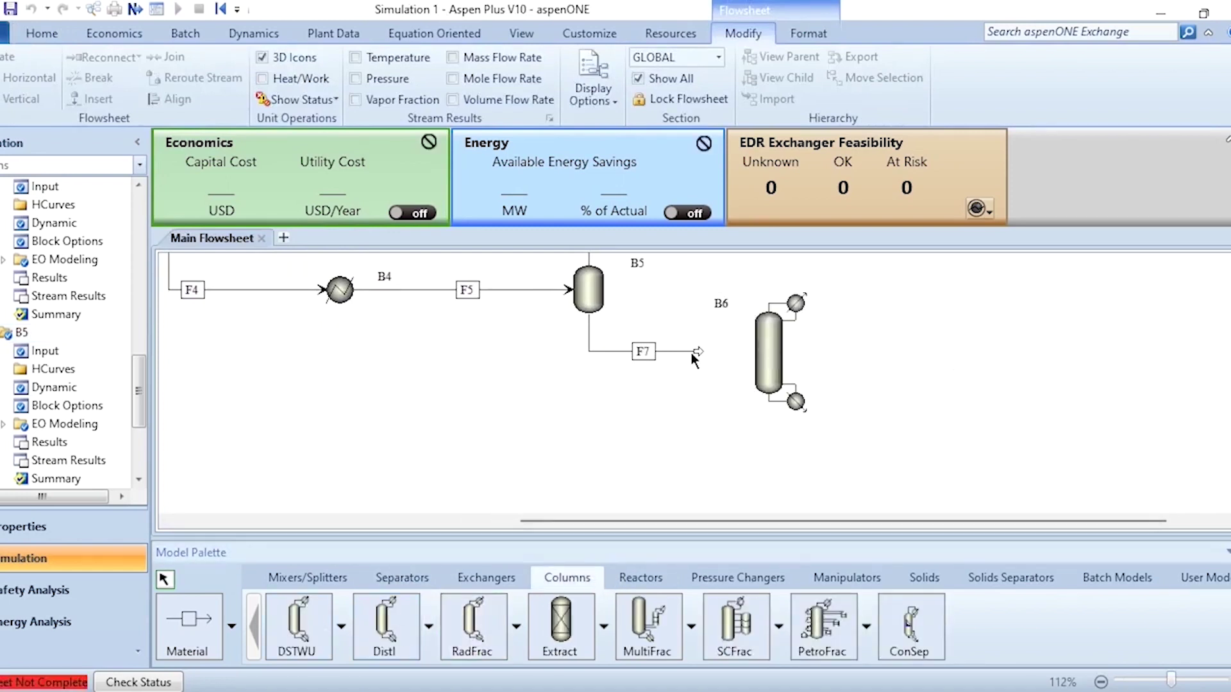
pyautogui.moveTo(697, 352); pyautogui.dragTo(751, 353)
# - Connect material streams to column B6's overhead vapor and bottoms outlets
pyautogui.click(188, 621)
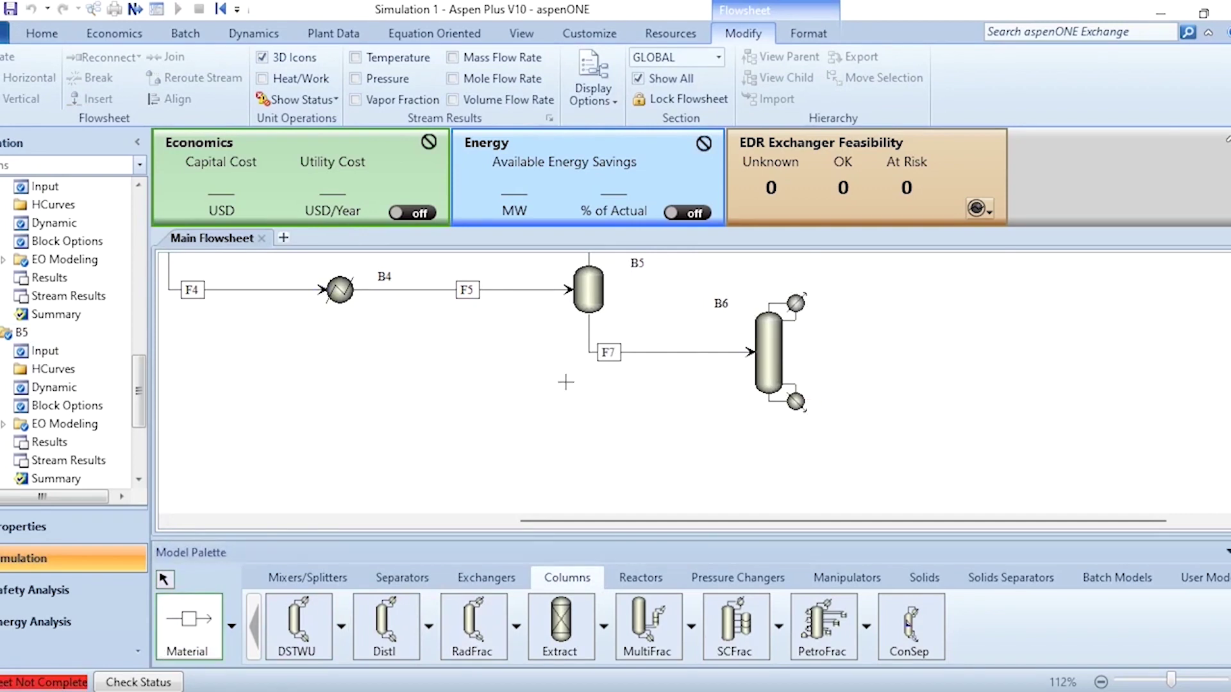
pyautogui.click(795, 283)
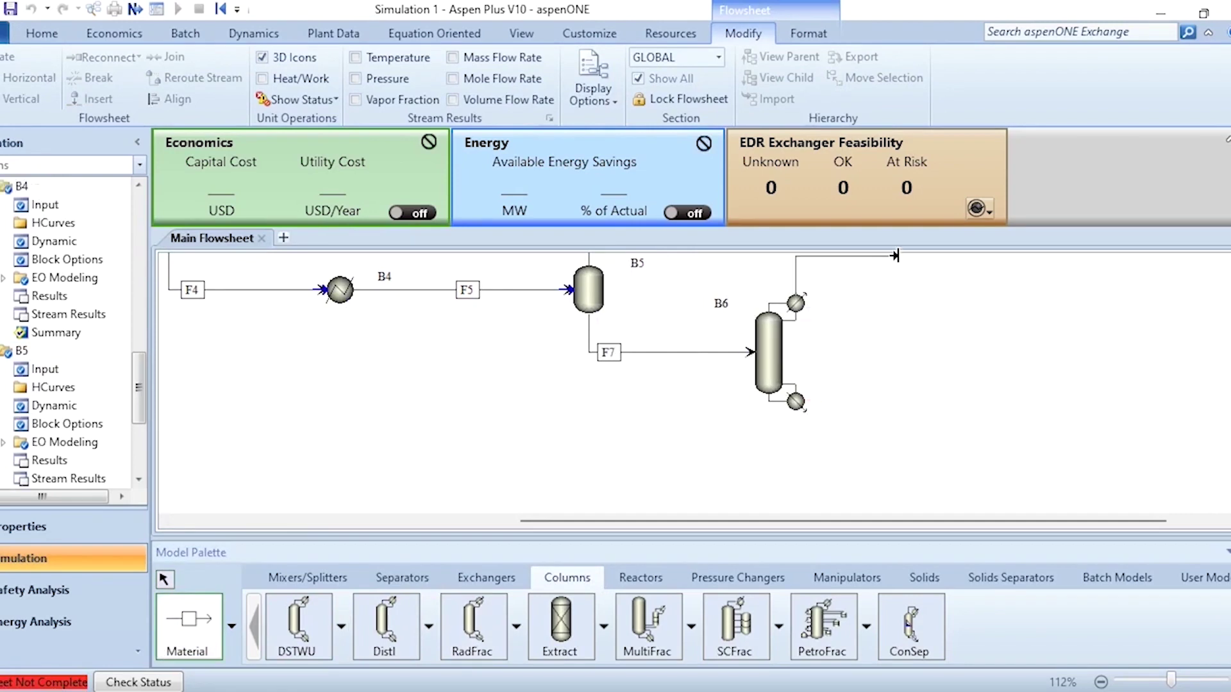
pyautogui.click(896, 256)
pyautogui.click(809, 402)
pyautogui.click(914, 402)
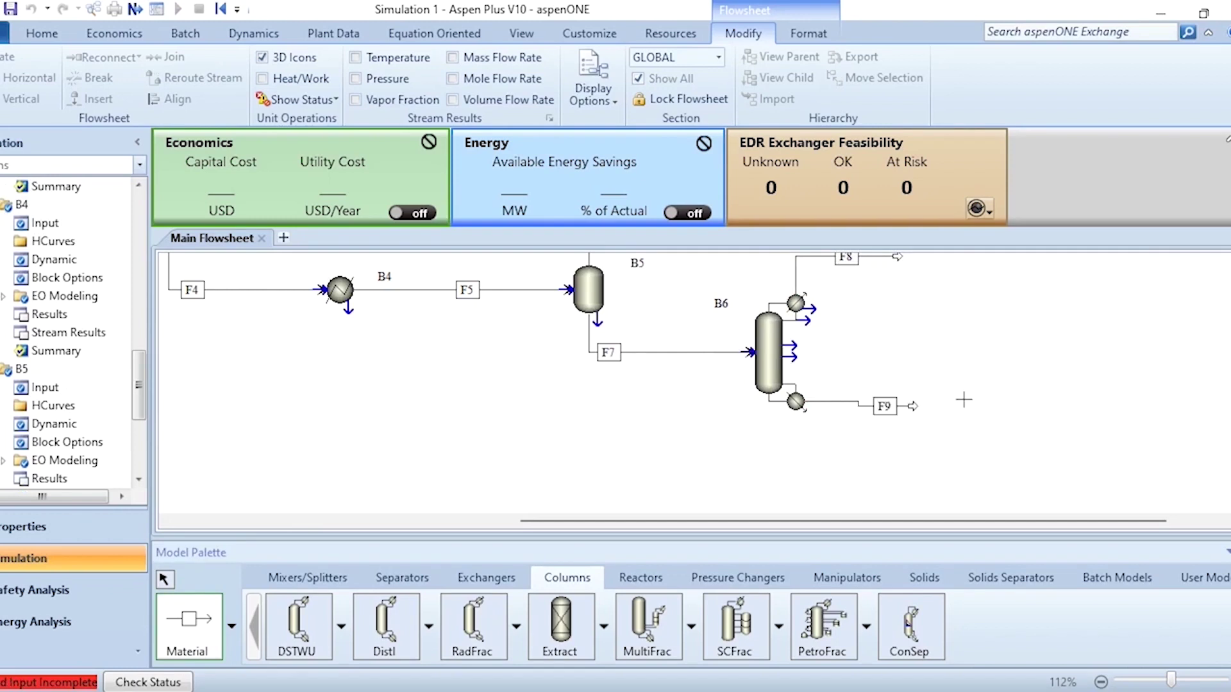
pyautogui.press('Escape')
# - Configure column B6 with 7 stages and a Partial-Vapor condenser
pyautogui.click(769, 390)
pyautogui.doubleClick(770, 389)
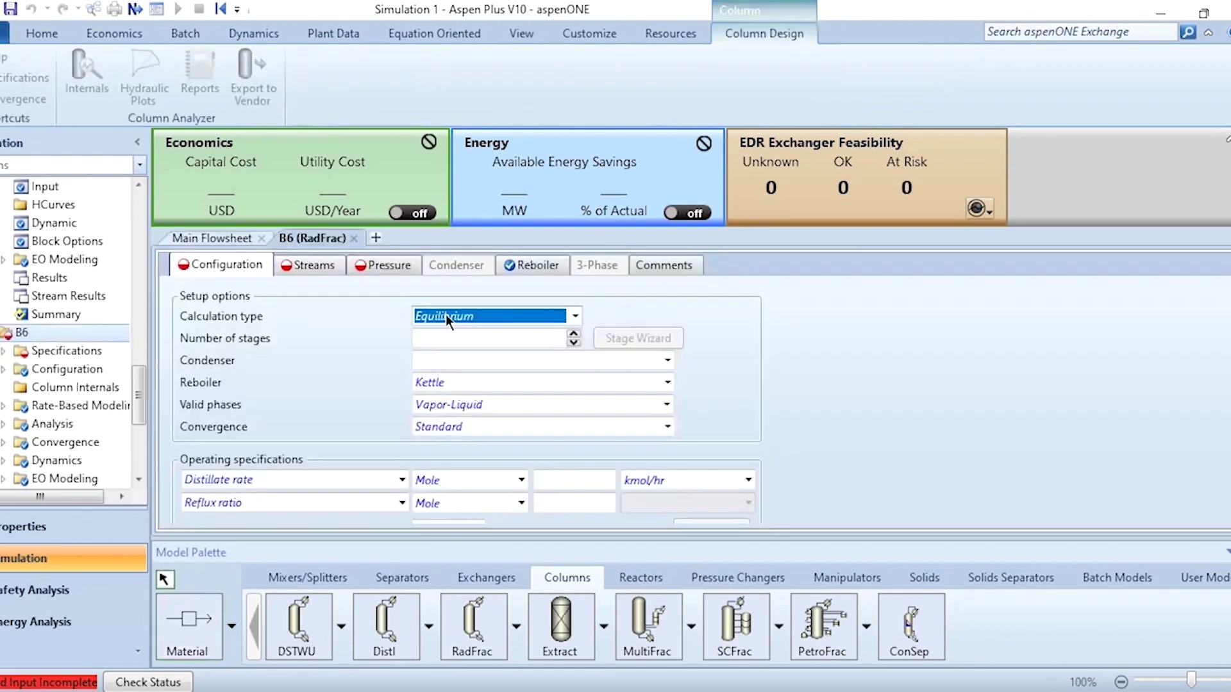
pyautogui.click(465, 338)
pyautogui.write('7')
pyautogui.click(479, 356)
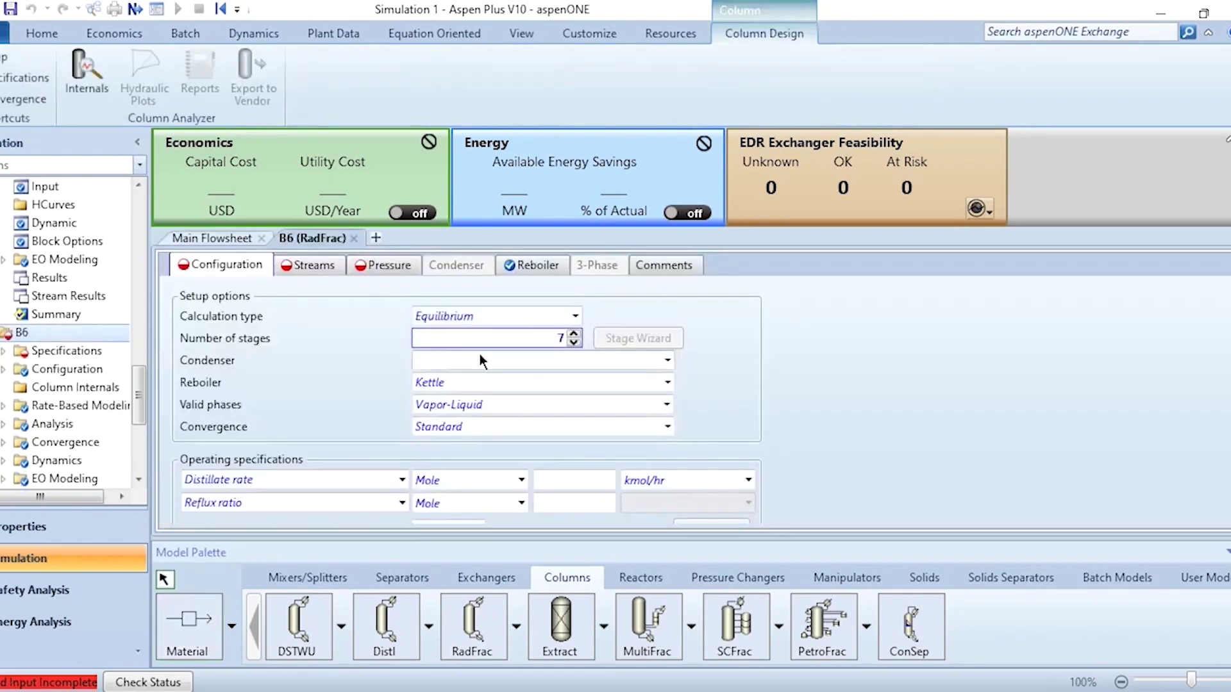
pyautogui.press('Down')
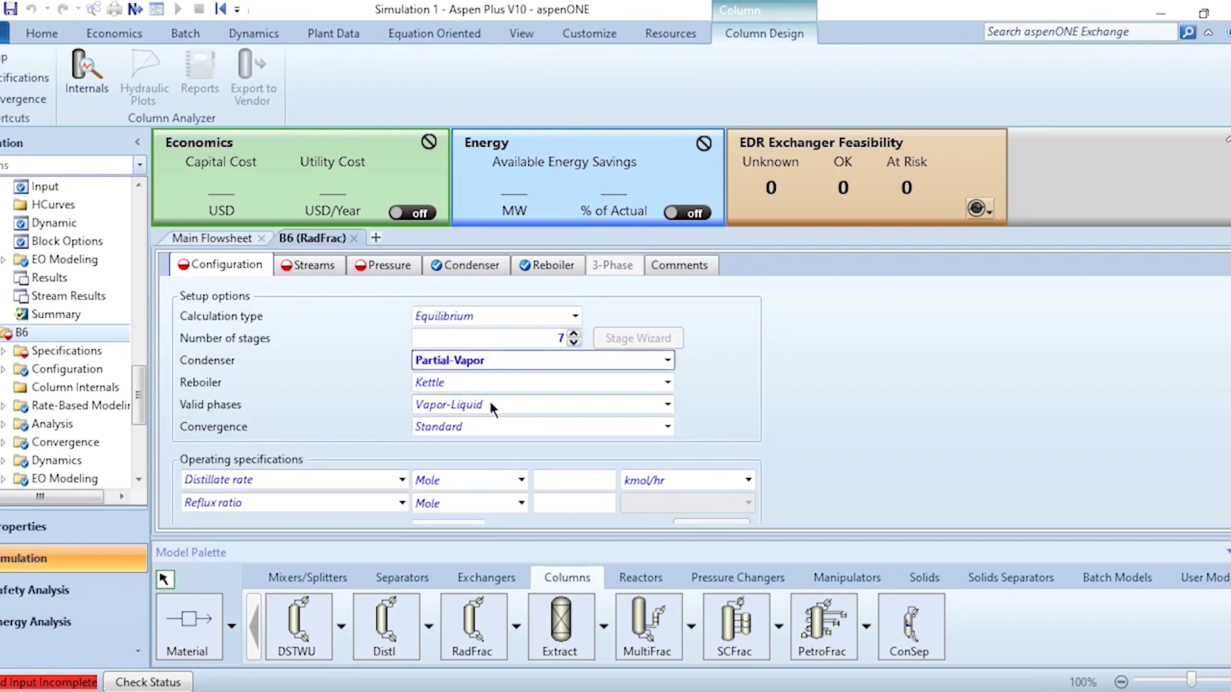
# - Set column B6's distillate rate to 100 kmol/hr and its molar reflux ratio to 1
pyautogui.click(561, 486)
pyautogui.write('100')
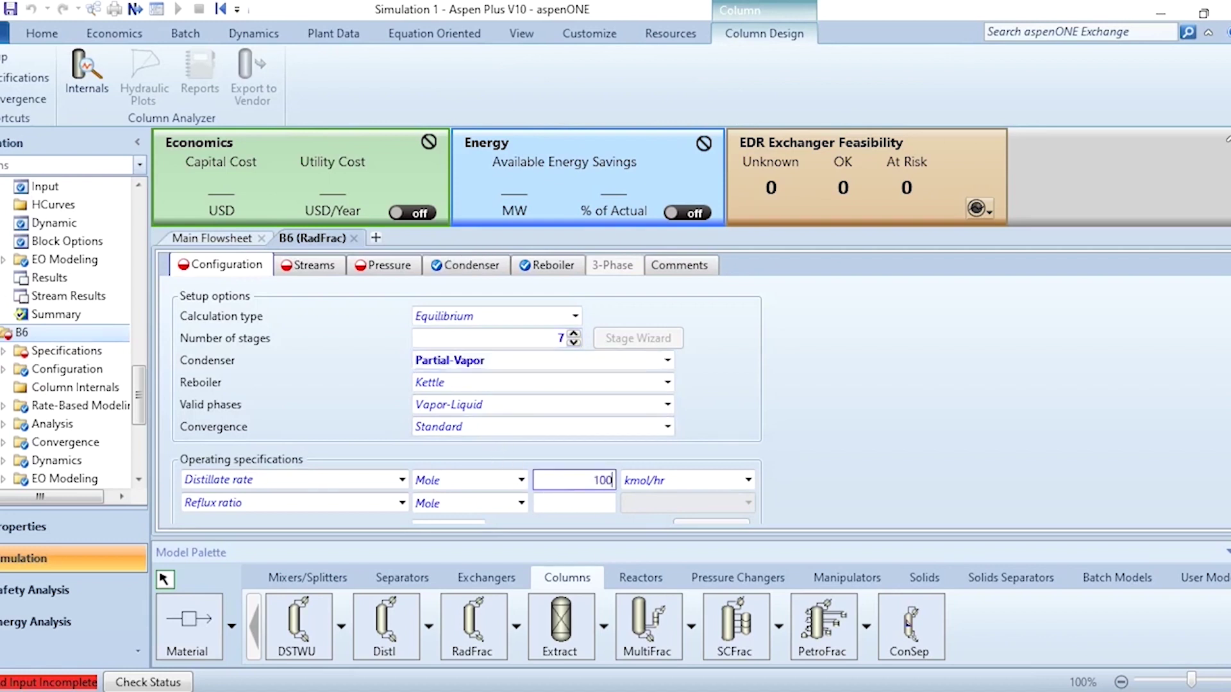
pyautogui.click(568, 502)
pyautogui.write('1')
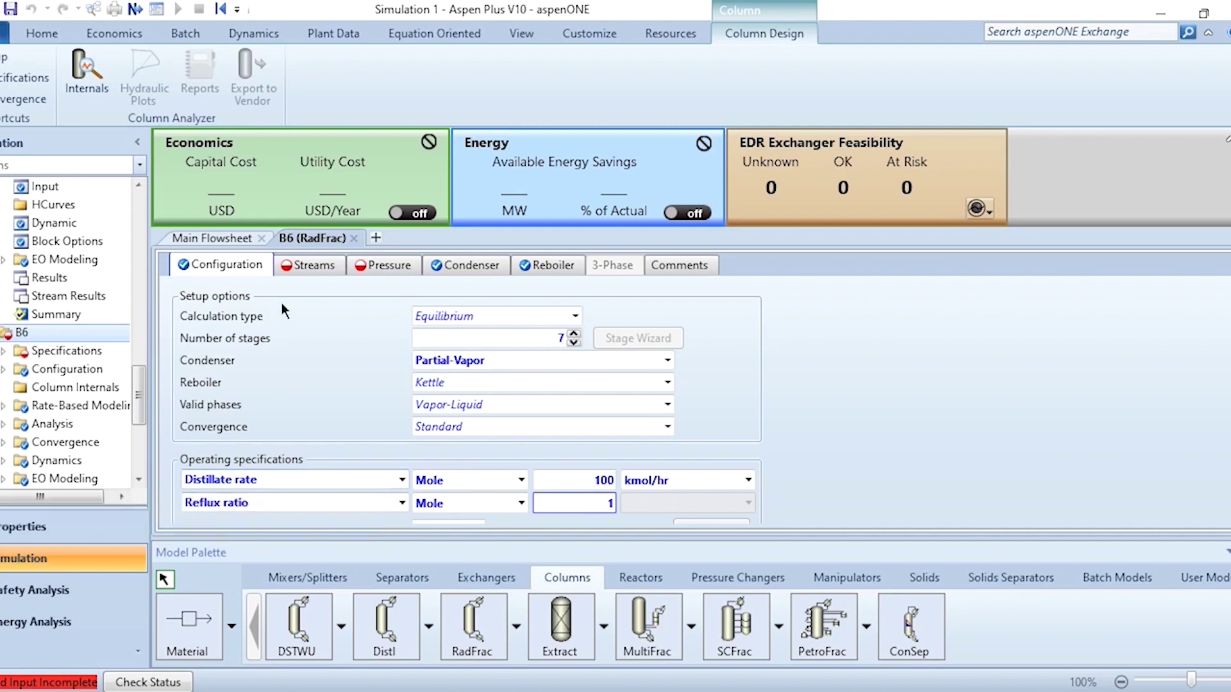
# - Set F7's feed stage to 4 in column B6 and the stage 1 / condenser pressure to 19 bar
pyautogui.click(303, 272)
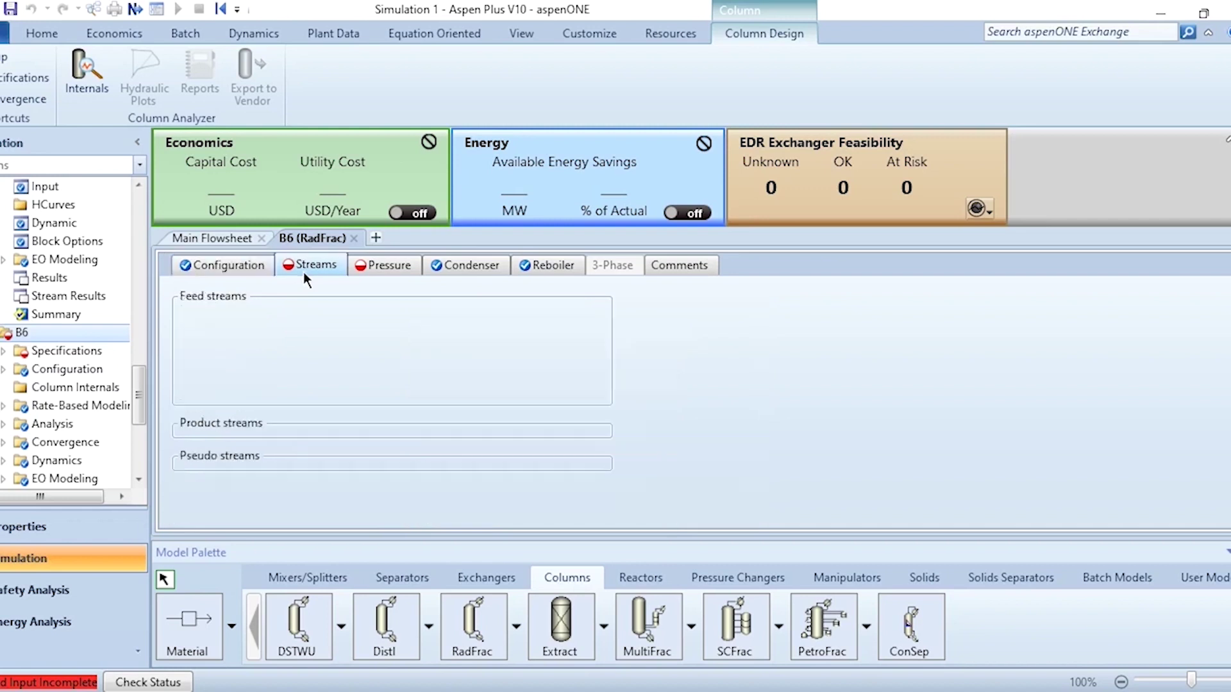
pyautogui.click(301, 334)
pyautogui.write('4')
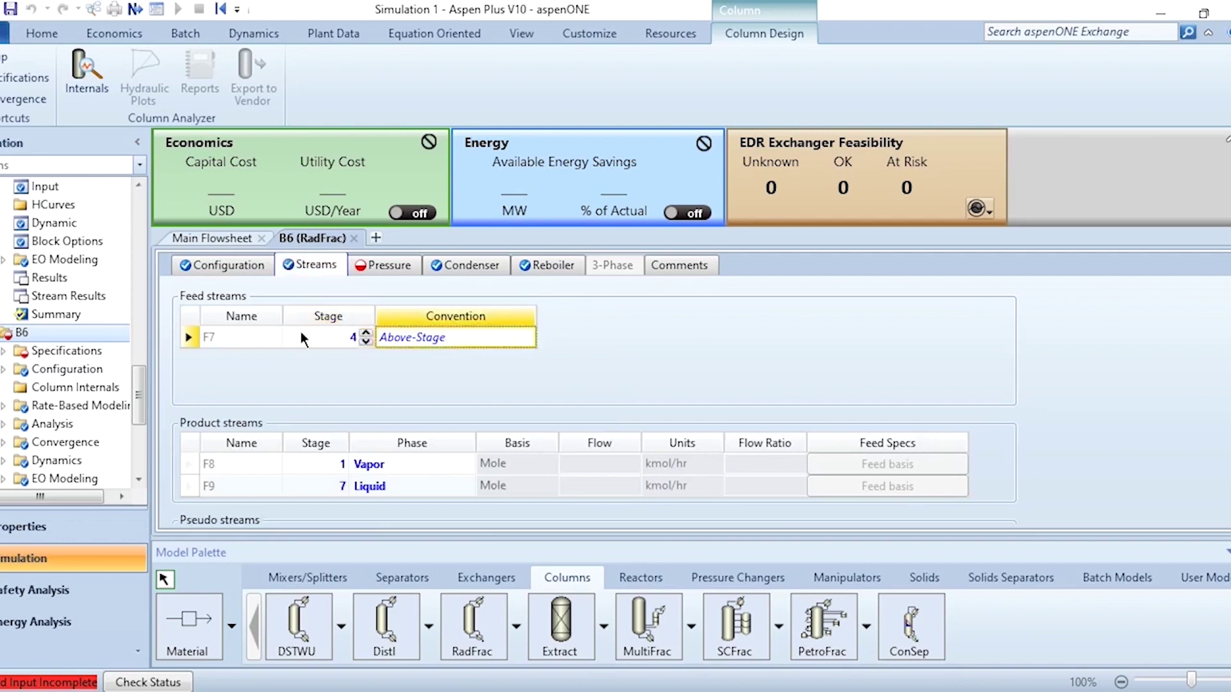
pyautogui.click(383, 265)
pyautogui.click(384, 346)
pyautogui.press('Return')
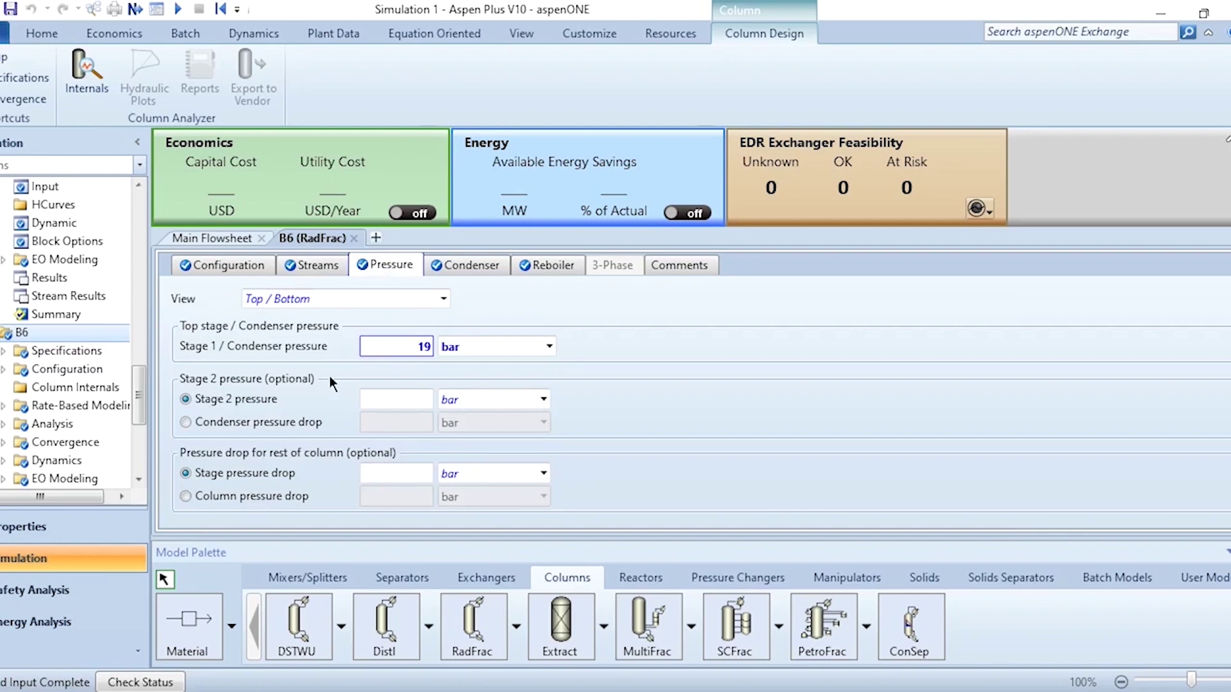
pyautogui.click(353, 238)
# - Place a Mixer beyond flash B5 and column B6, and connect vapor streams F6 and F8 as its feeds
pyautogui.scroll(3, 917, 340)
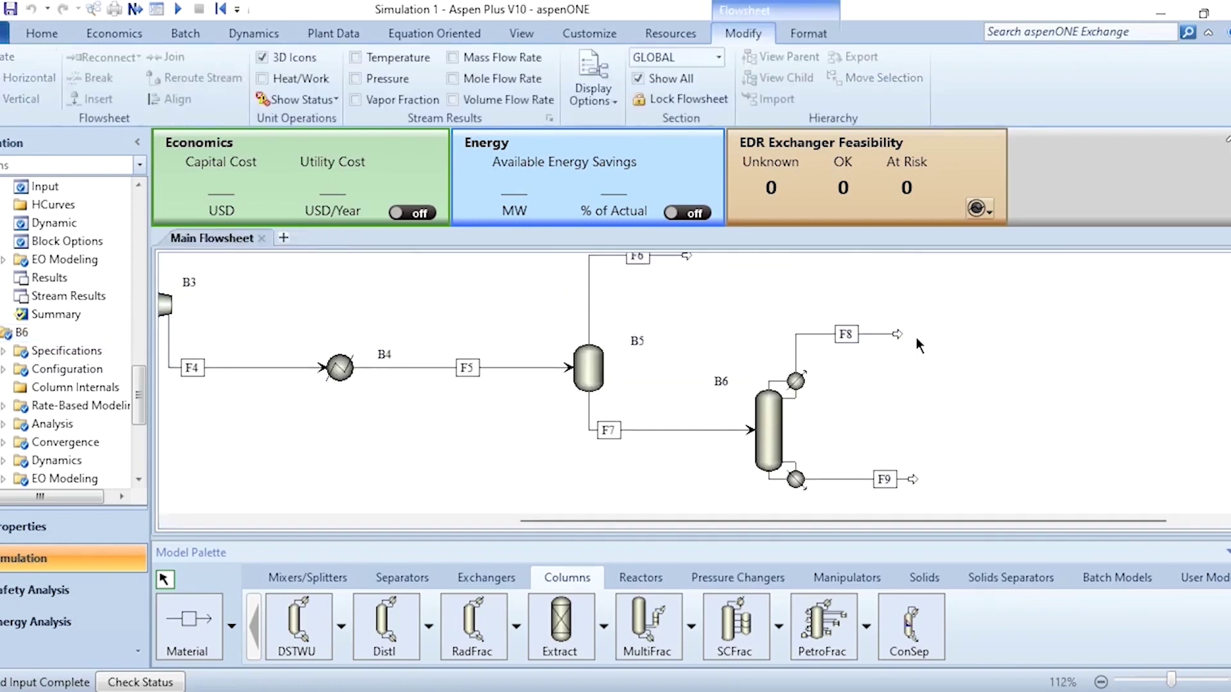
pyautogui.click(307, 578)
pyautogui.click(298, 622)
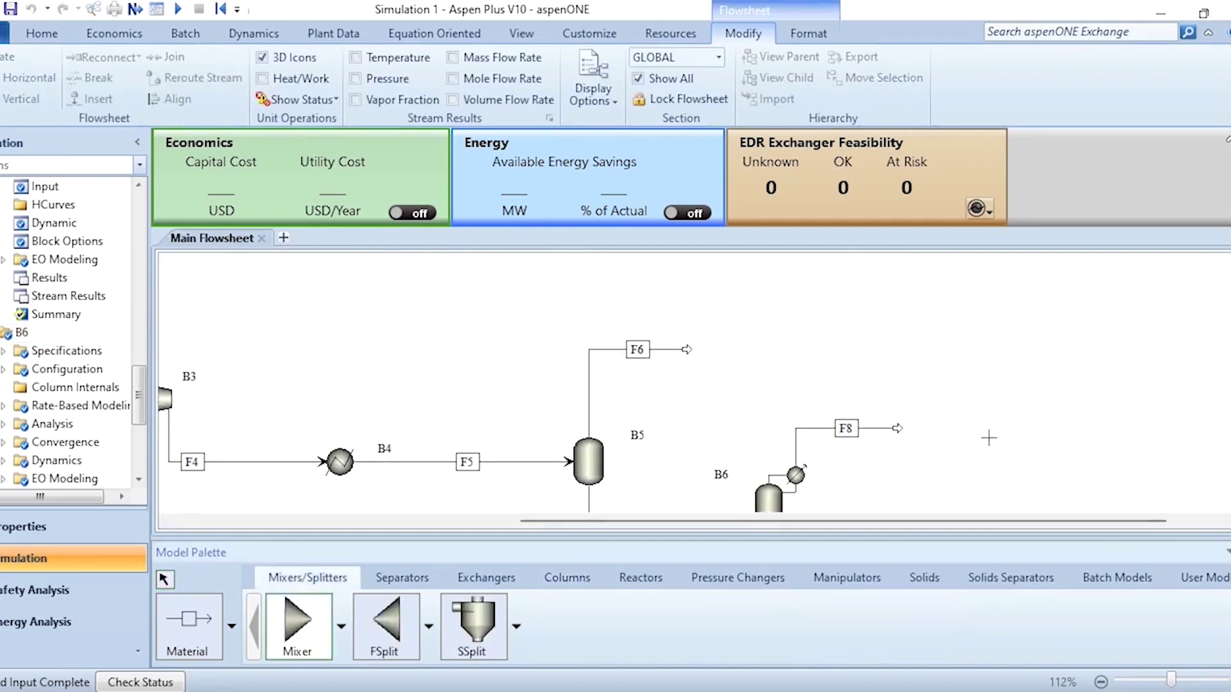
pyautogui.click(957, 339)
pyautogui.rightClick(643, 359)
pyautogui.moveTo(682, 353); pyautogui.dragTo(928, 340)
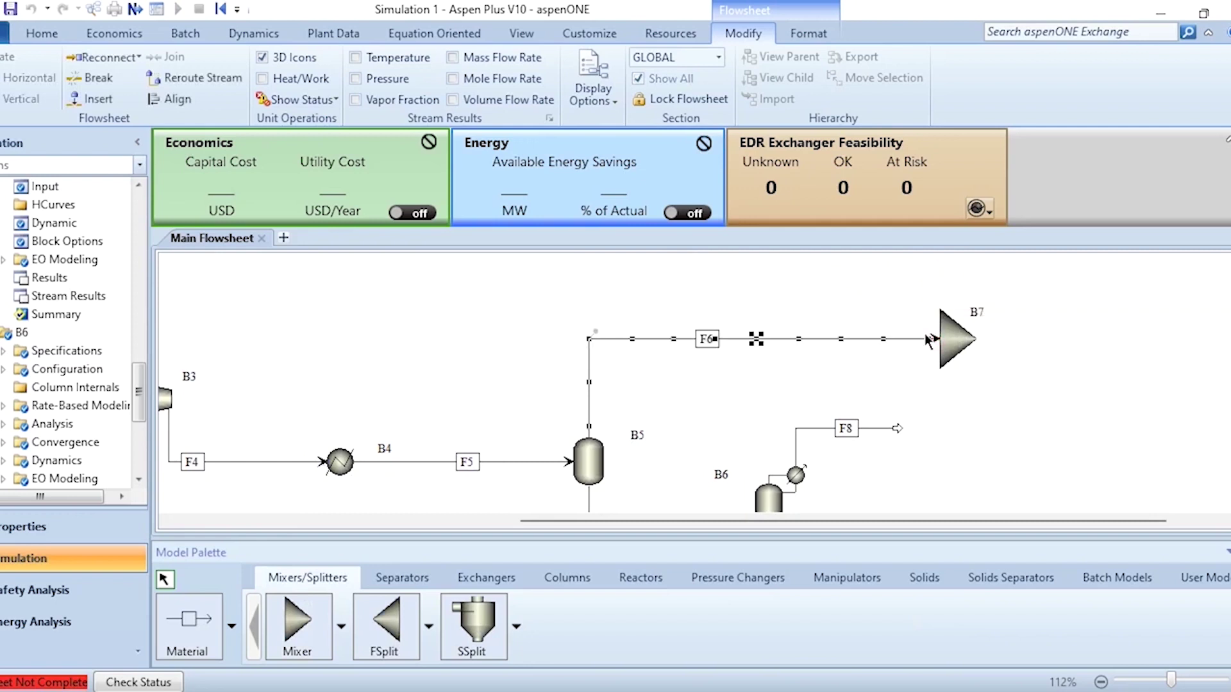
pyautogui.moveTo(896, 428); pyautogui.dragTo(932, 345)
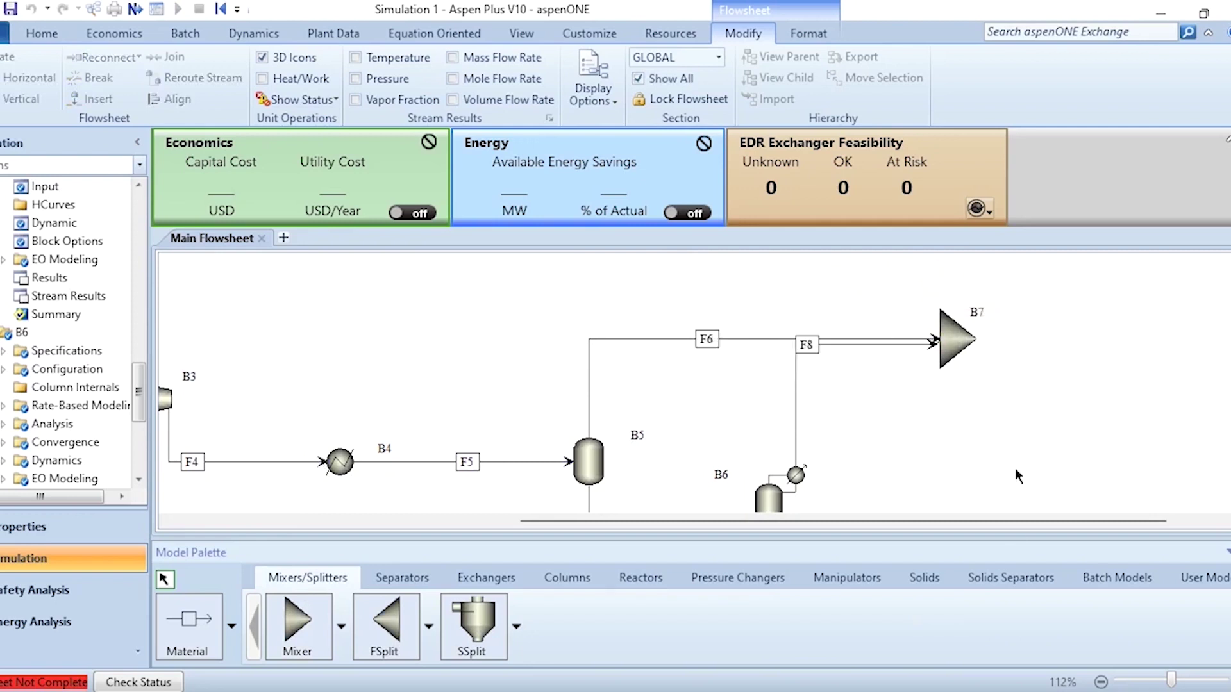
pyautogui.hscroll(5, 982, 415)
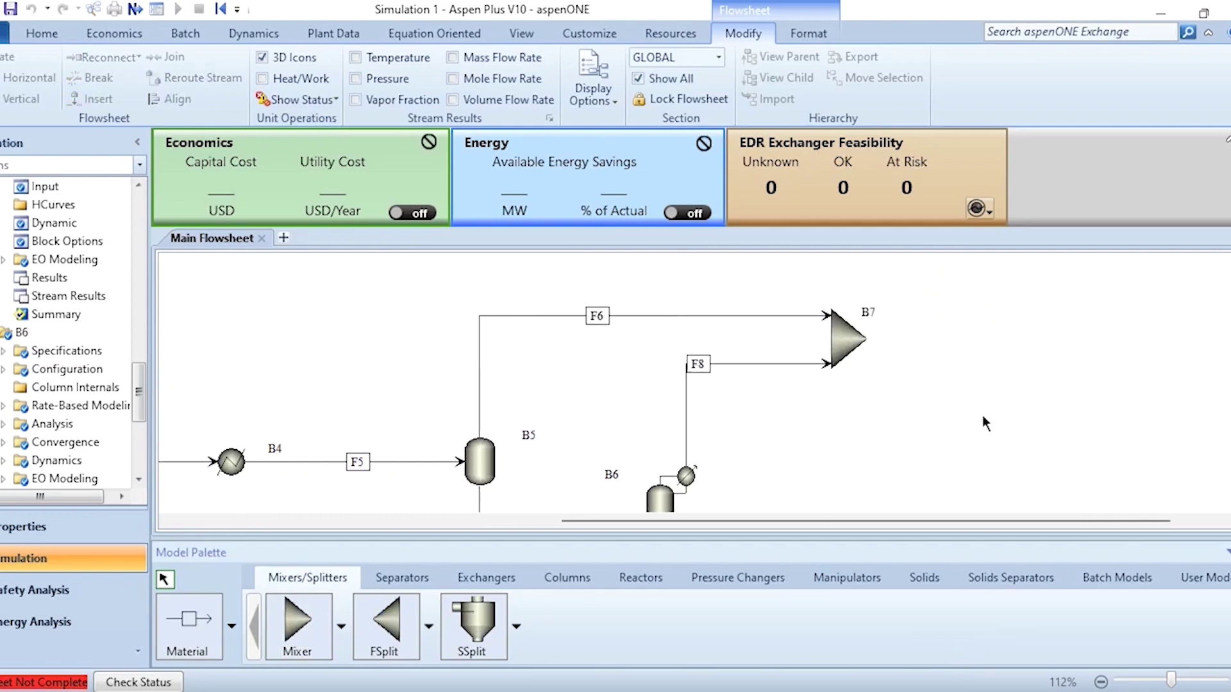
# - Connect a material outlet stream to mixer B7 and align the flowsheet
pyautogui.click(552, 371)
pyautogui.moveTo(554, 372); pyautogui.dragTo(596, 372)
pyautogui.click(659, 428)
pyautogui.click(207, 629)
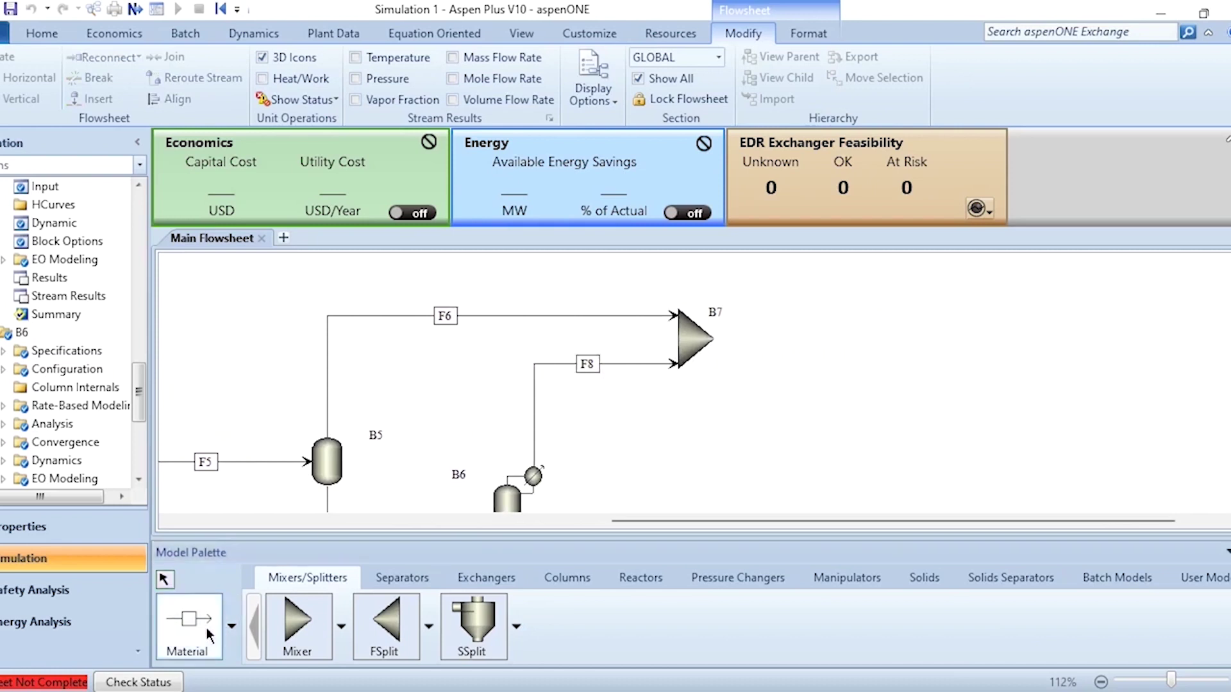
pyautogui.click(726, 339)
pyautogui.click(911, 351)
pyautogui.rightClick(910, 351)
pyautogui.hotkey('ctrl', 'a')
pyautogui.click(910, 351)
# - Place an FSplit splitter after mixer B7 and connect stream F10 as its feed
pyautogui.click(386, 626)
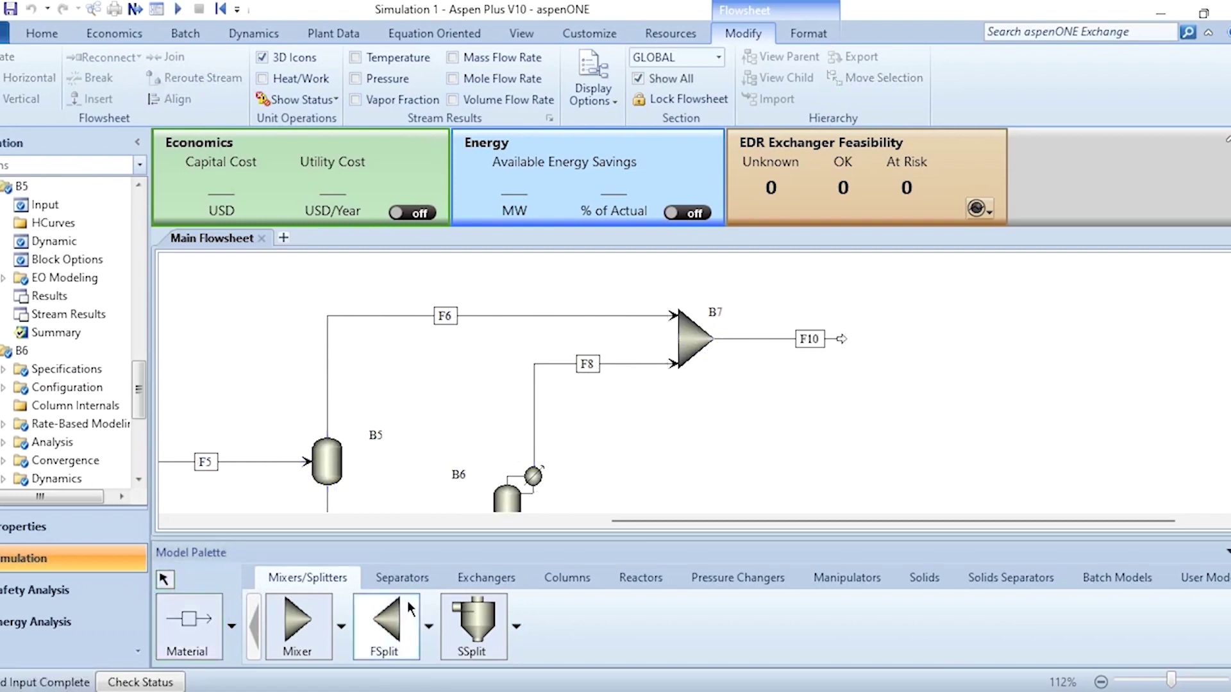
pyautogui.click(907, 340)
pyautogui.rightClick(1040, 356)
pyautogui.scroll(2, 1040, 357)
pyautogui.click(806, 409)
pyautogui.moveTo(841, 407); pyautogui.dragTo(873, 410)
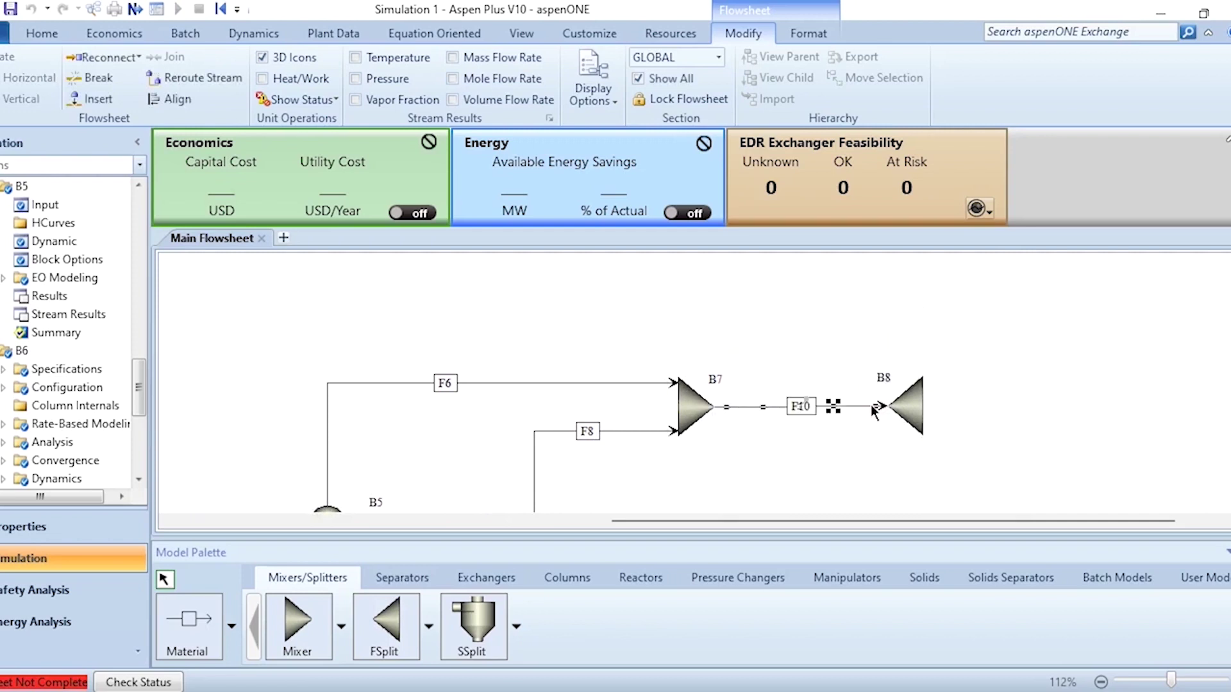
# - Connect two material outlet streams to splitter B8, one for purge and one routed back for recycle
pyautogui.click(189, 618)
pyautogui.click(923, 406)
pyautogui.click(1081, 455)
pyautogui.click(923, 409)
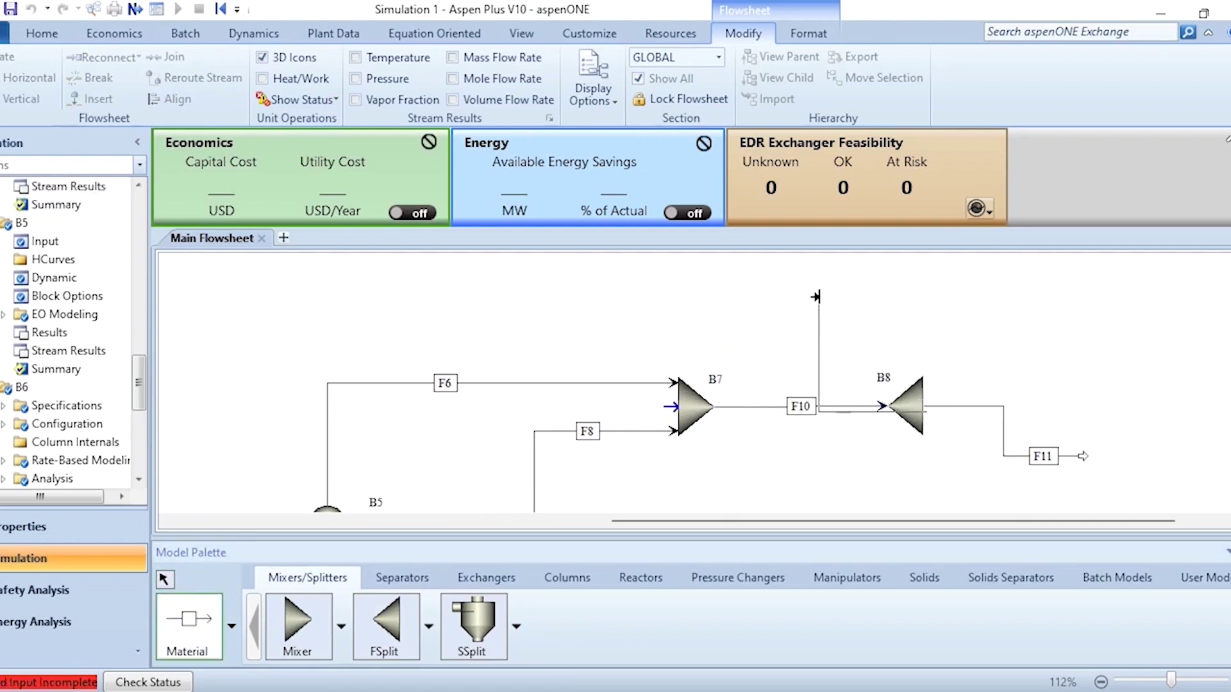
pyautogui.click(762, 286)
# - Set the split fraction of stream F11 in splitter B8 to 0.1
pyautogui.click(904, 409)
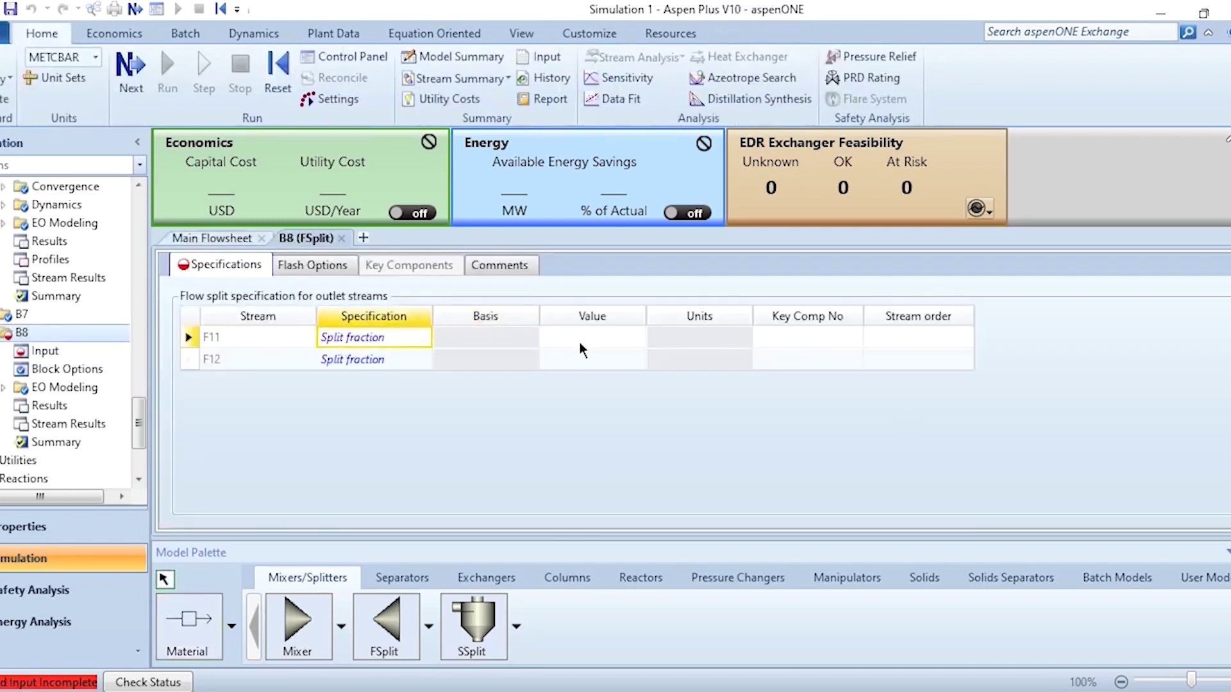
pyautogui.click(580, 342)
pyautogui.write('0.1')
pyautogui.press('Return')
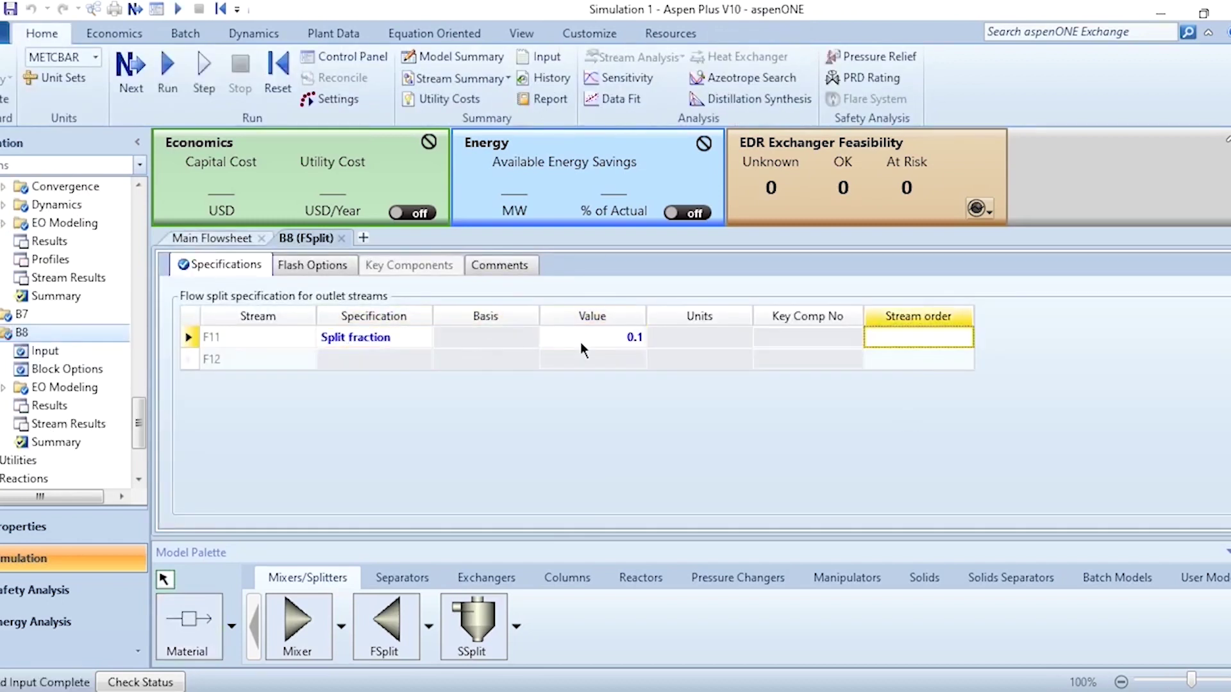
pyautogui.click(342, 238)
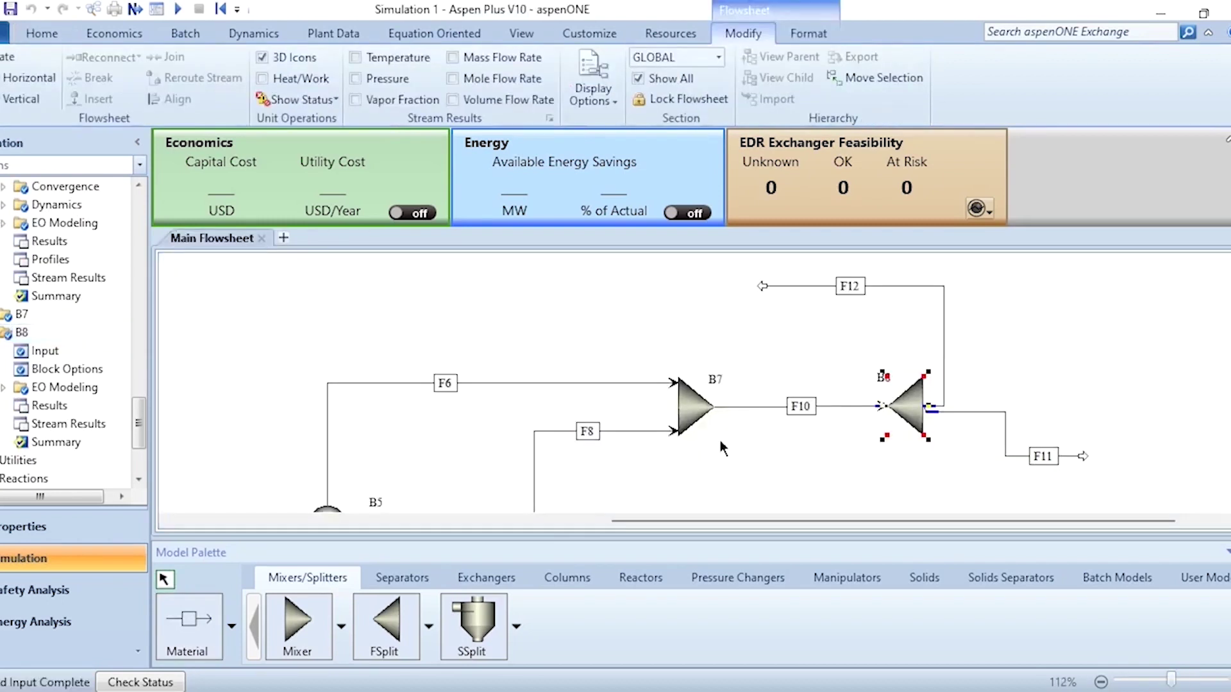
# - Place a Valve on the recycle line and connect stream F12 as its feed
pyautogui.hscroll(-6, 809, 466)
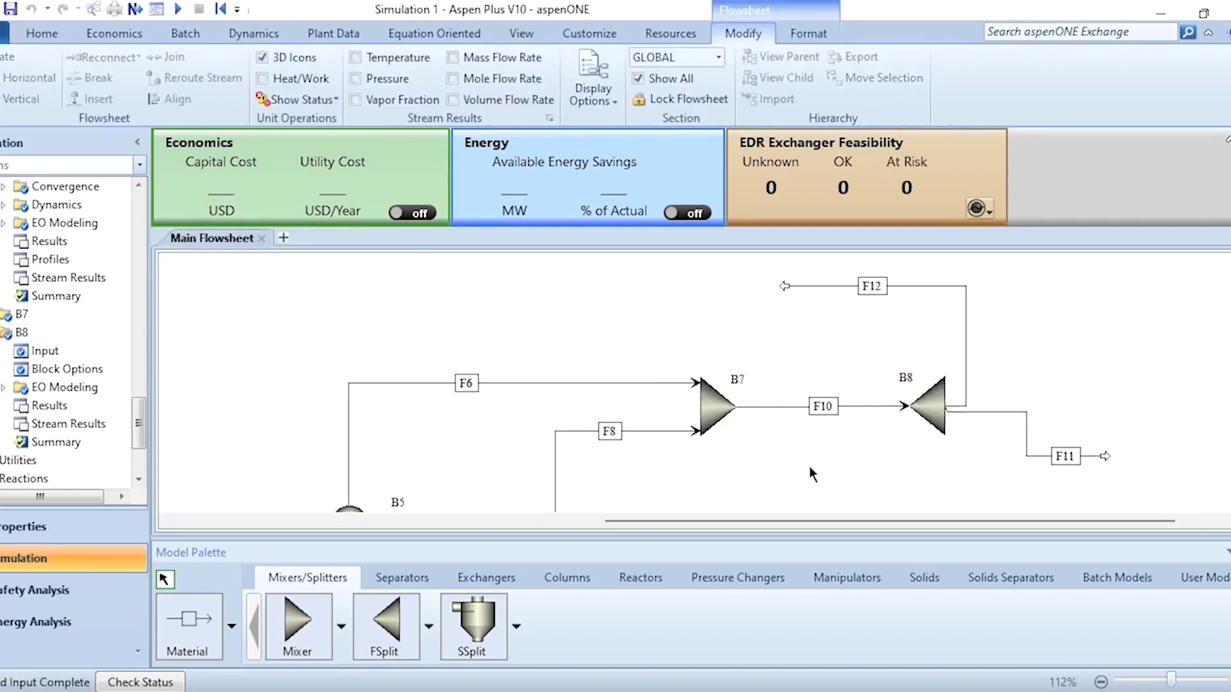
pyautogui.click(737, 577)
pyautogui.click(556, 621)
pyautogui.click(804, 281)
pyautogui.rightClick(924, 325)
pyautogui.moveTo(958, 286); pyautogui.dragTo(824, 284)
# - Connect a material outlet stream to the recycle valve, leading back toward the reactor section
pyautogui.click(779, 283)
pyautogui.click(503, 283)
pyautogui.click(164, 579)
# - Set valve B9's outlet pressure to 2.5 bar
pyautogui.doubleClick(803, 281)
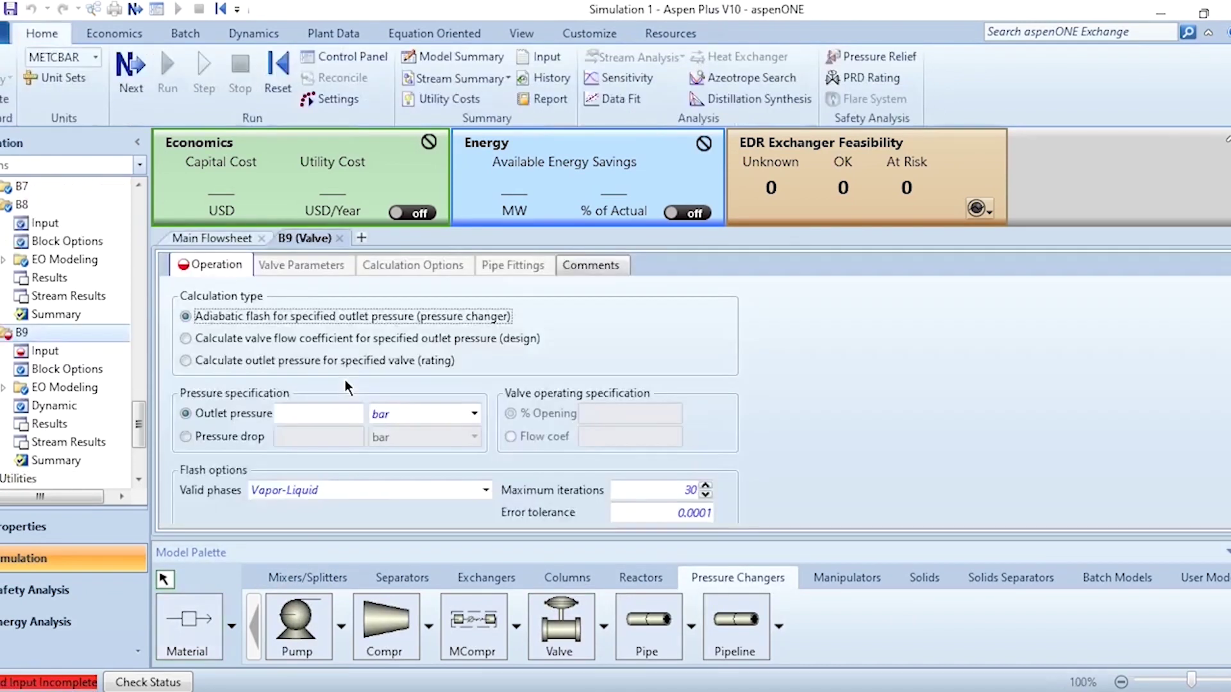
pyautogui.click(324, 414)
pyautogui.write('2.5')
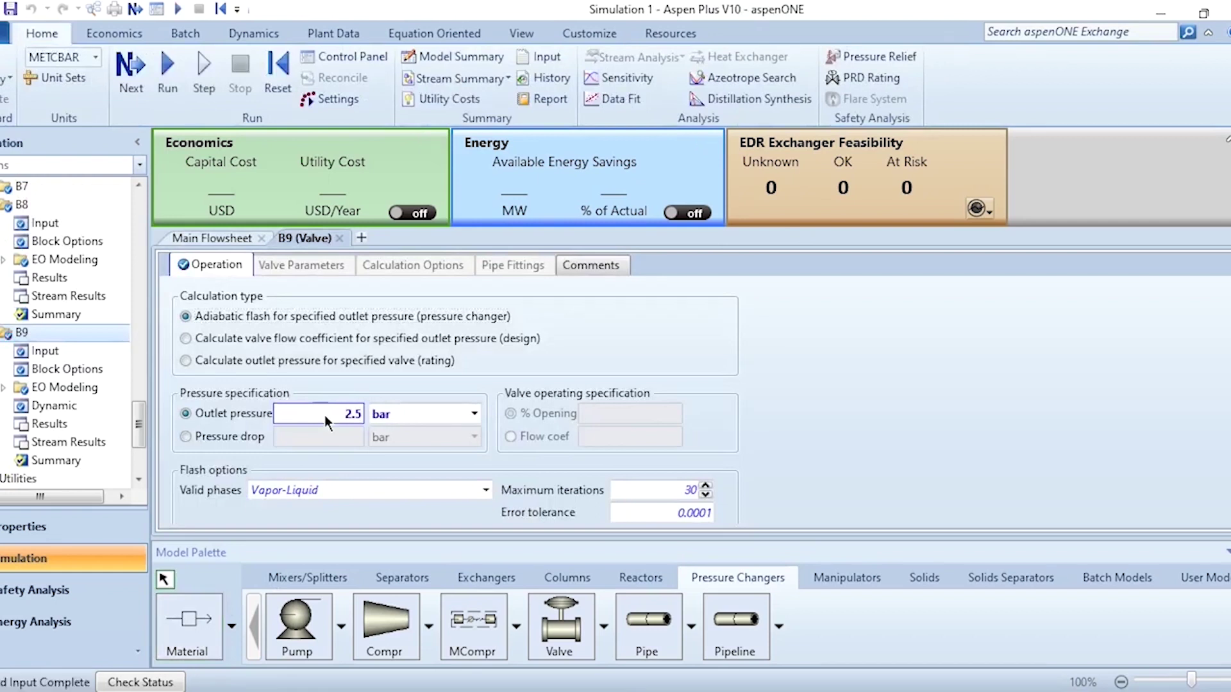
pyautogui.click(339, 238)
# - Place a horizontally flipped Heater on the recycle line and connect stream F13 as its feed
pyautogui.hscroll(-4, 406, 291)
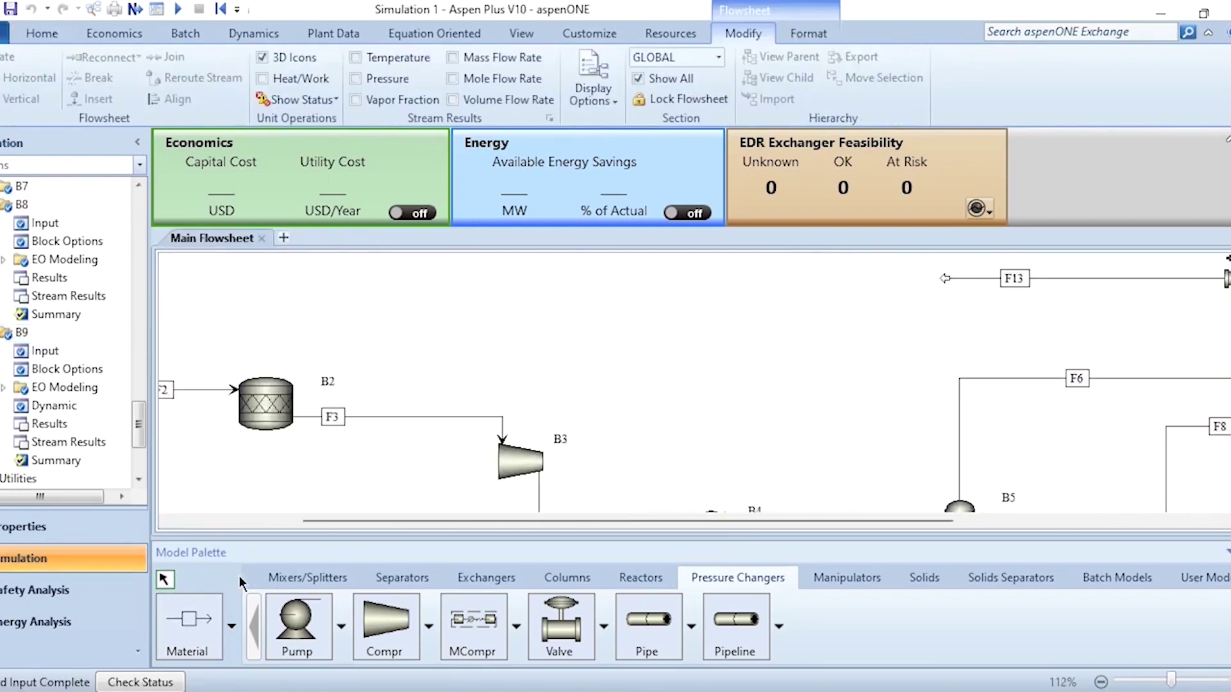
pyautogui.click(306, 578)
pyautogui.click(486, 578)
pyautogui.click(310, 639)
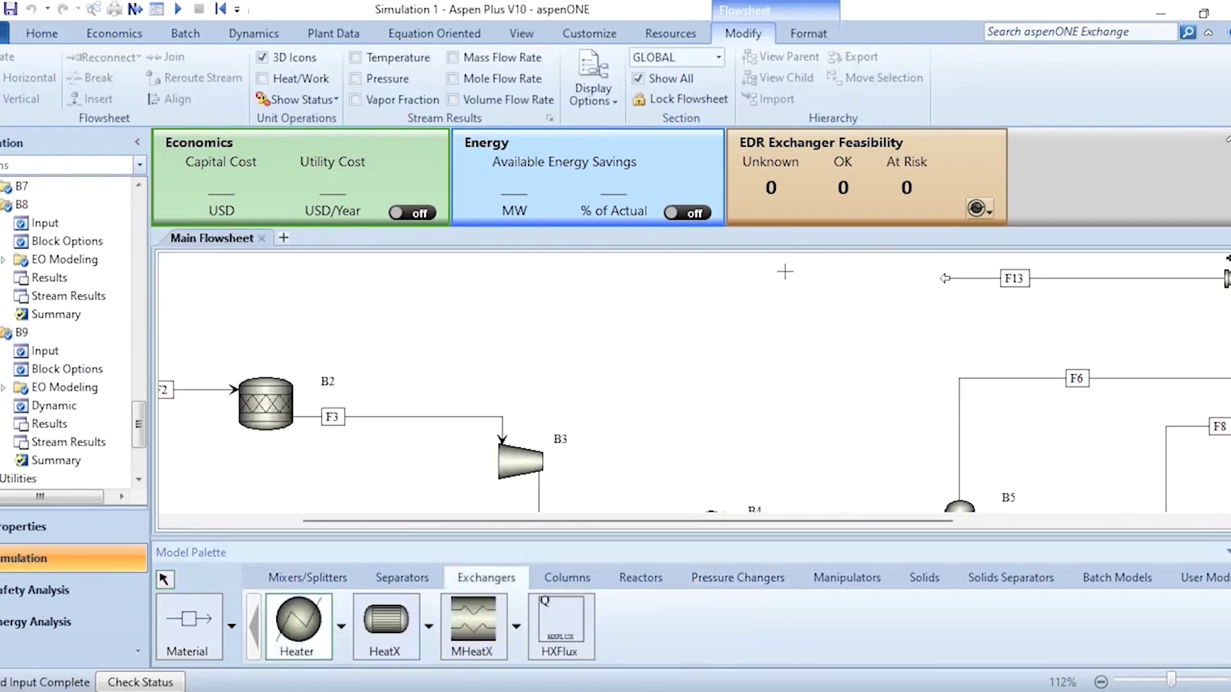
pyautogui.click(734, 283)
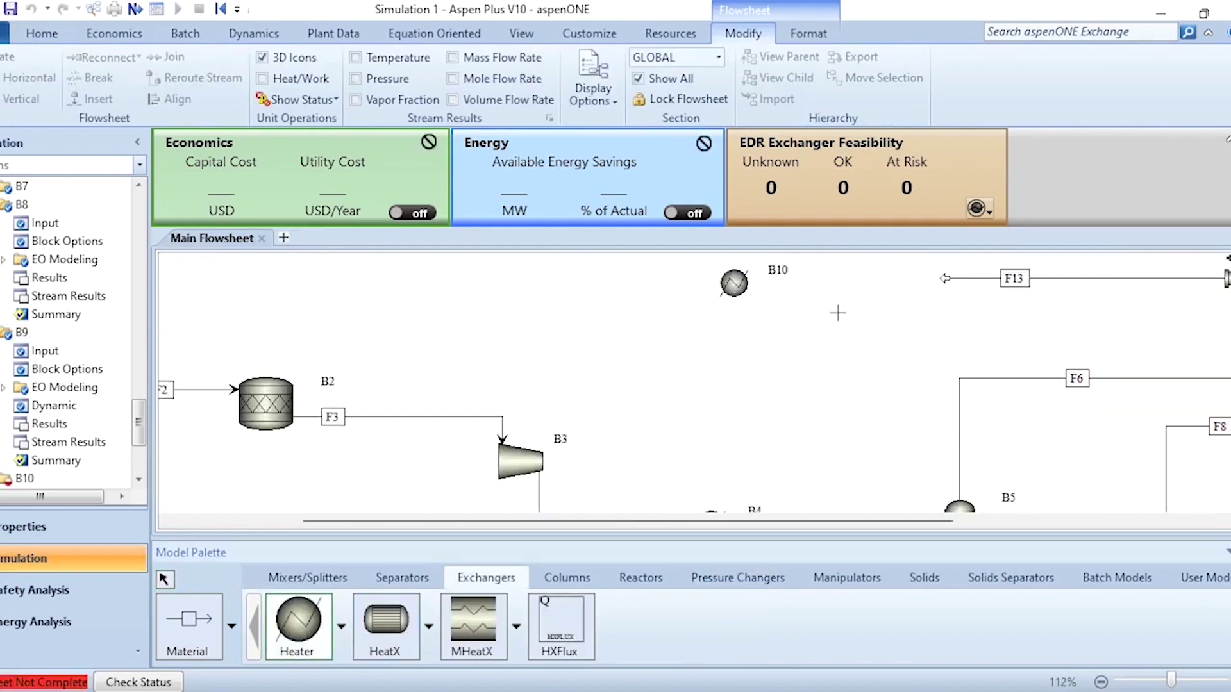
pyautogui.rightClick(736, 293)
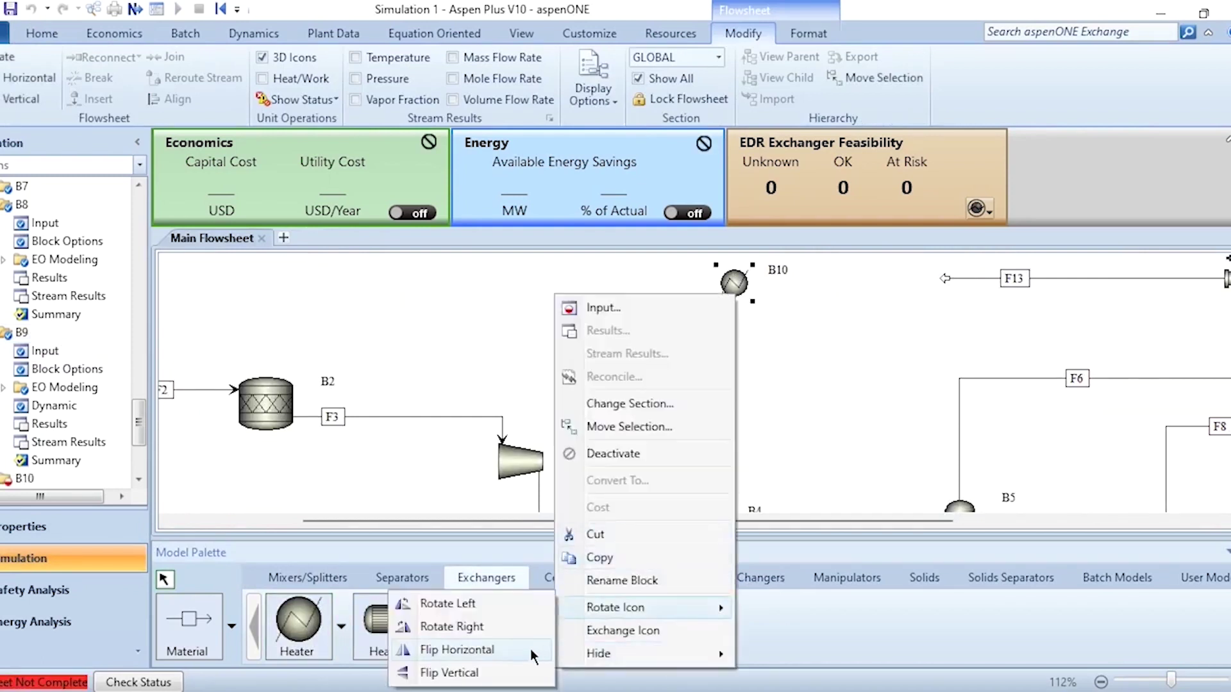
pyautogui.click(532, 655)
pyautogui.moveTo(945, 278); pyautogui.dragTo(754, 283)
# - Connect a material outlet stream to heater B10 and align the flowsheet
pyautogui.click(189, 625)
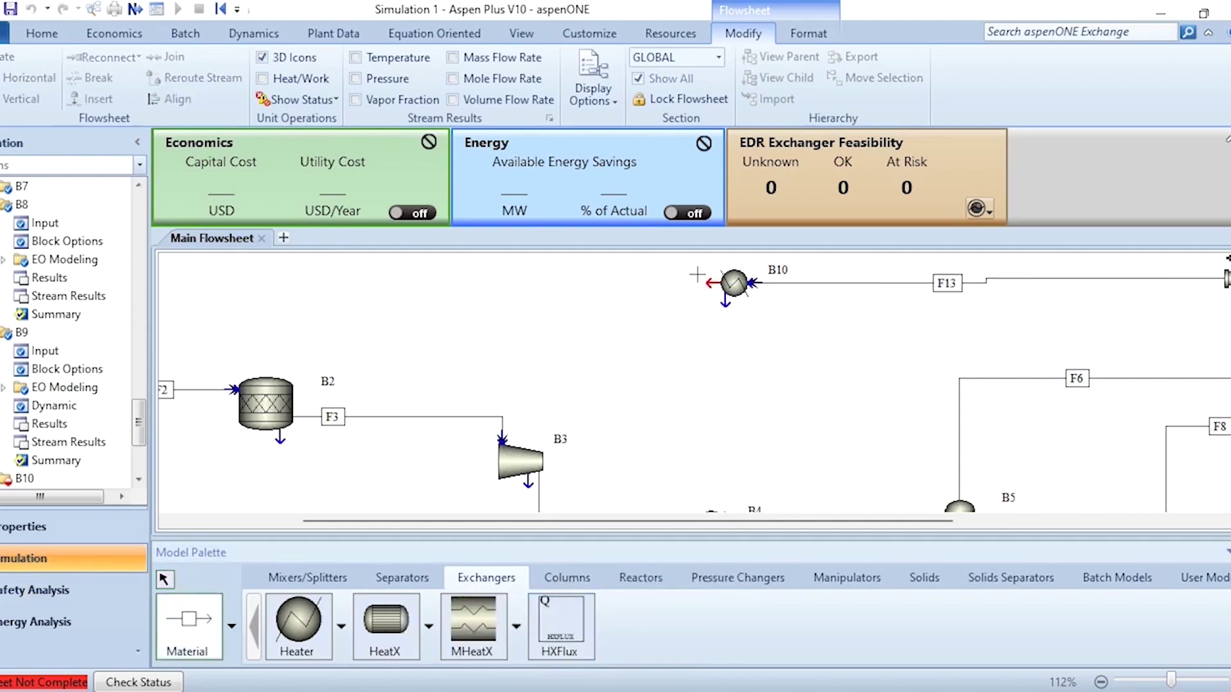
pyautogui.click(714, 283)
pyautogui.click(566, 282)
pyautogui.hotkey('ctrl', 'a')
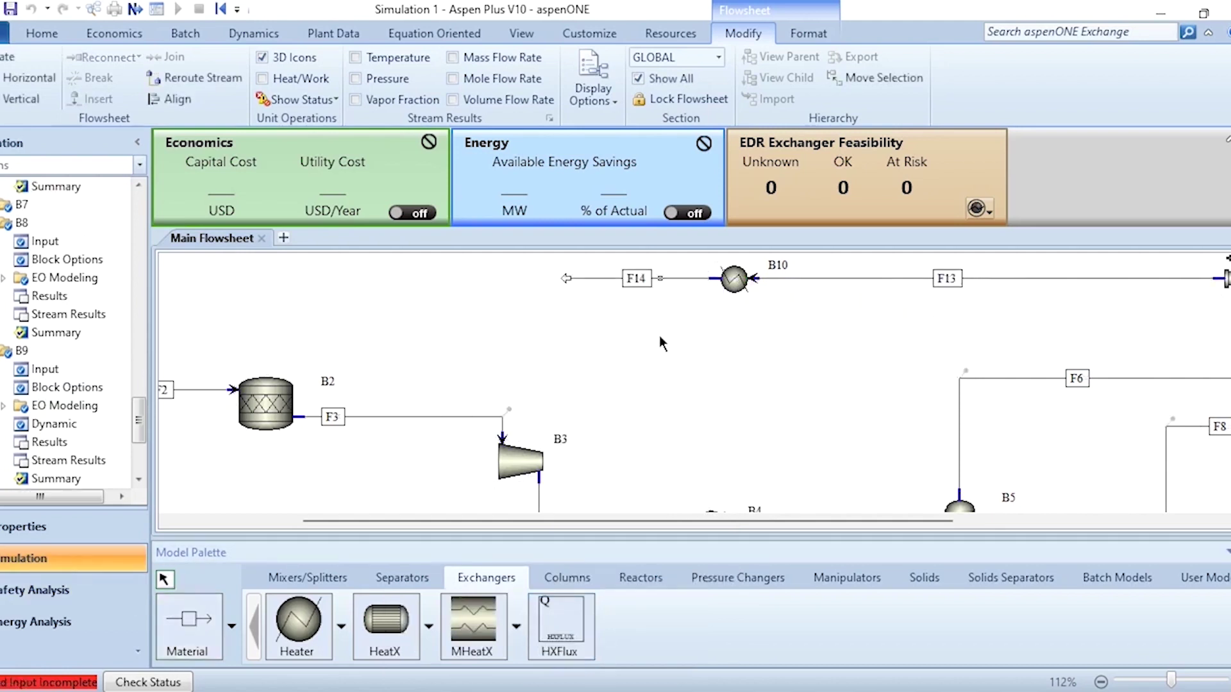
# - Set heater B10's outlet temperature to 25 °C and its pressure to 2 bar
pyautogui.doubleClick(734, 283)
pyautogui.click(445, 376)
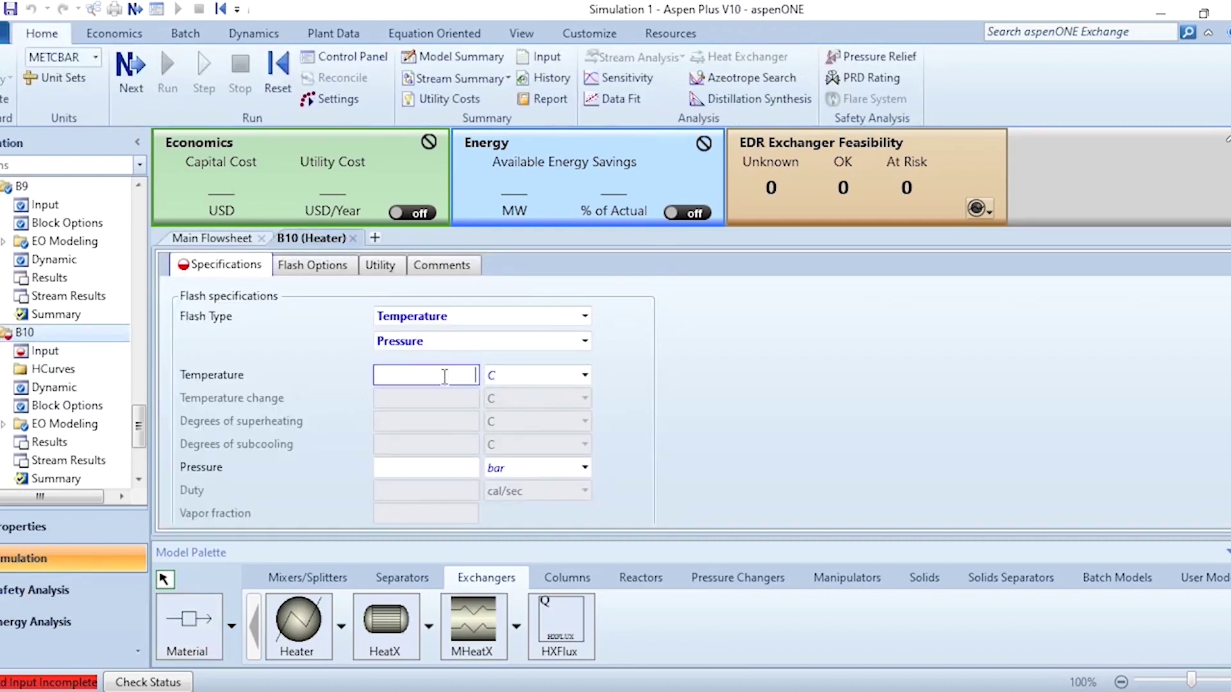
pyautogui.click(420, 462)
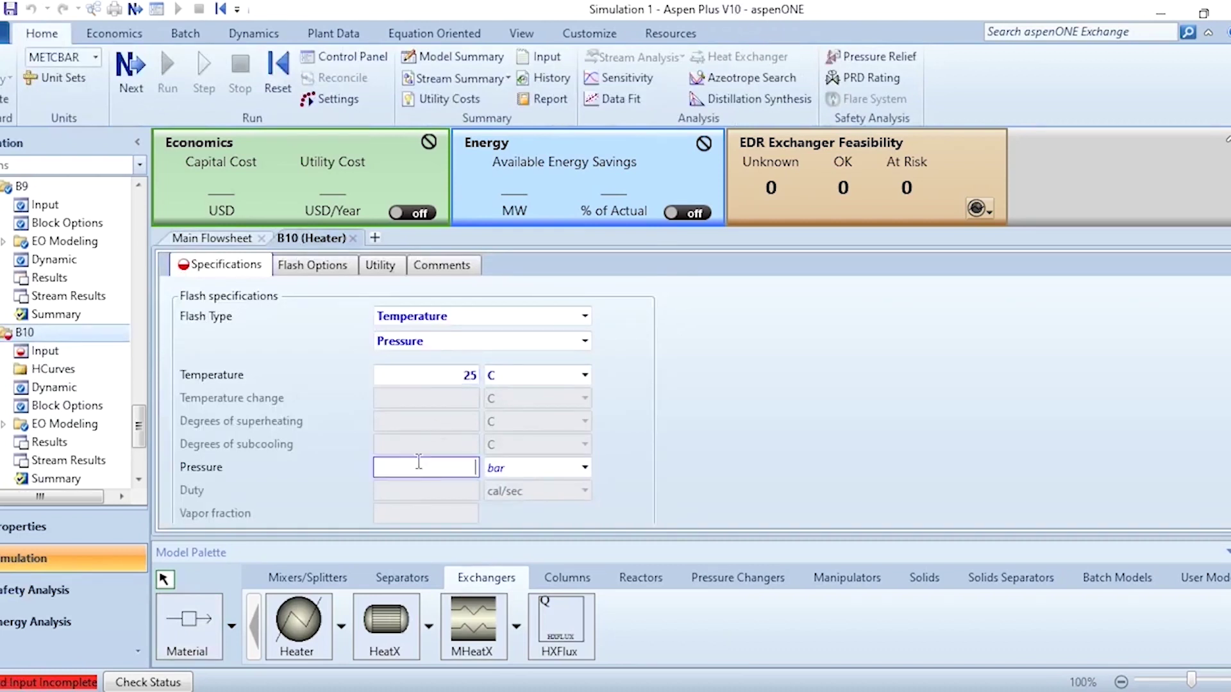
pyautogui.write('2')
pyautogui.click(617, 309)
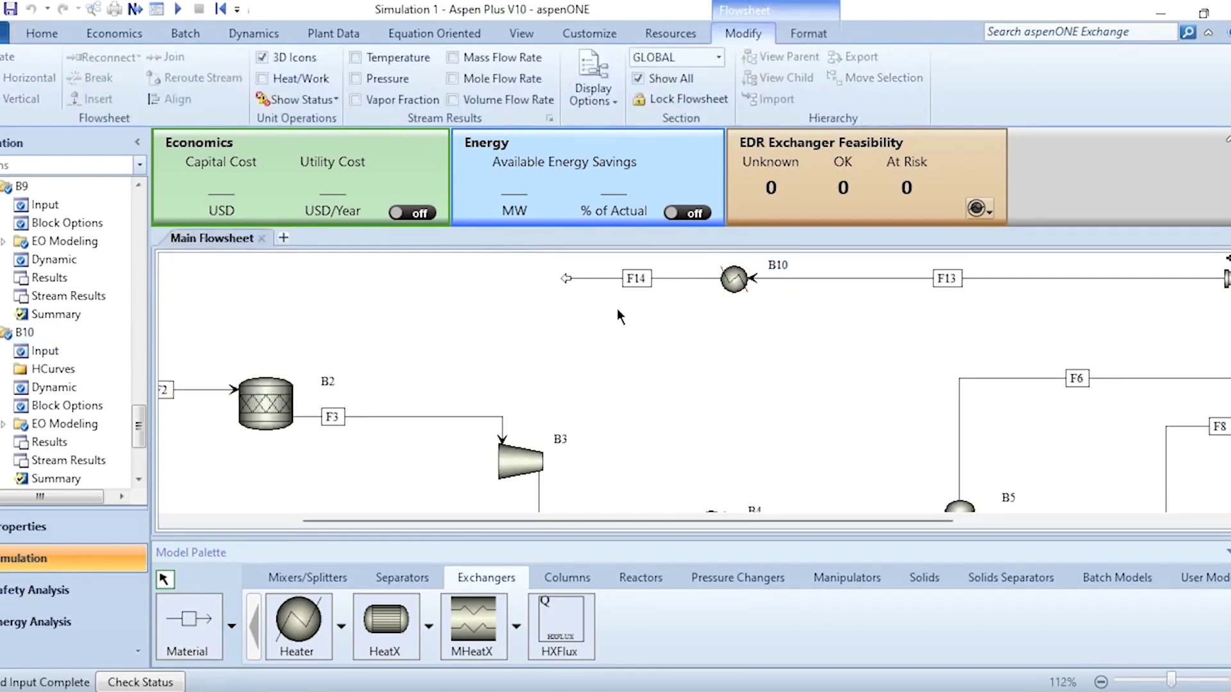
# - Run the simulation with the recycle line still open
pyautogui.hscroll(-1, 617, 310)
pyautogui.scroll(-2, 515, 300)
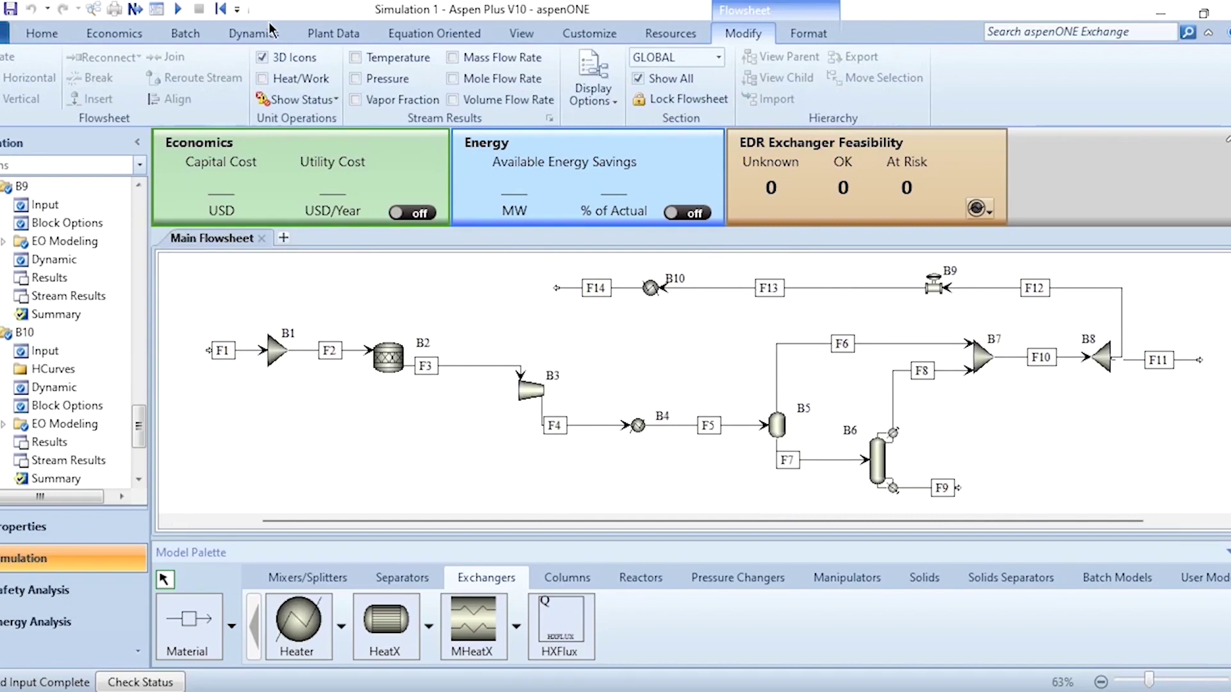
pyautogui.click(178, 8)
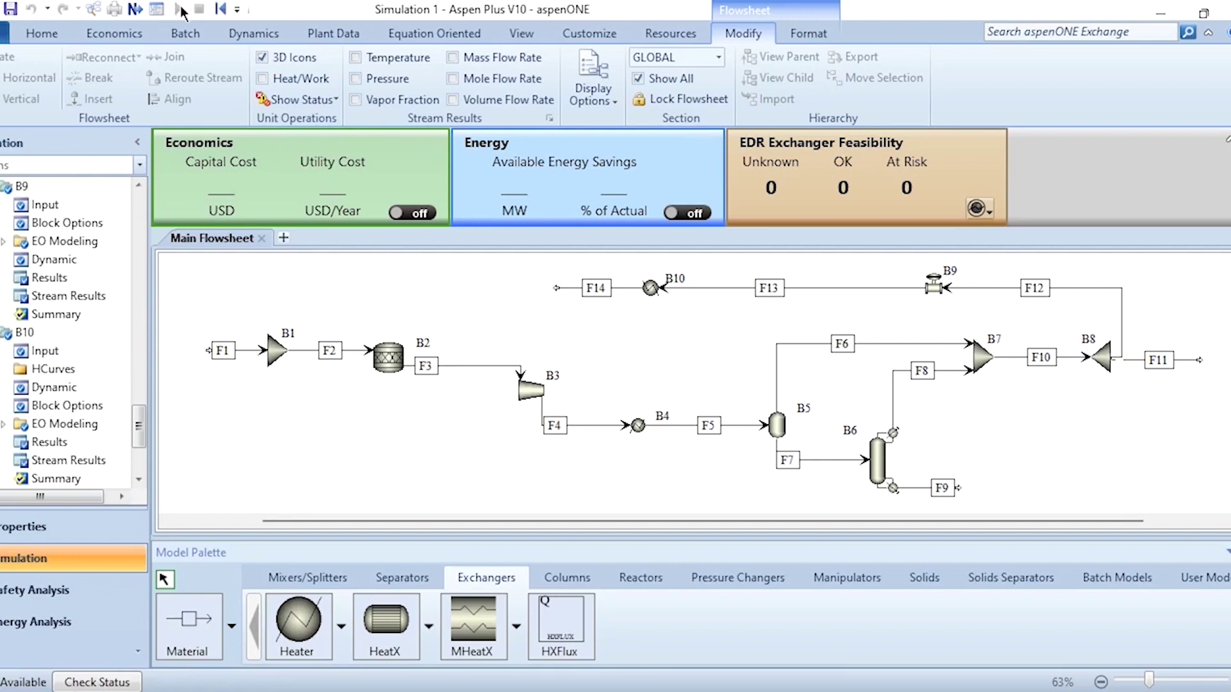
# - Examine the component mole fractions in column B6's stream results
pyautogui.rightClick(878, 454)
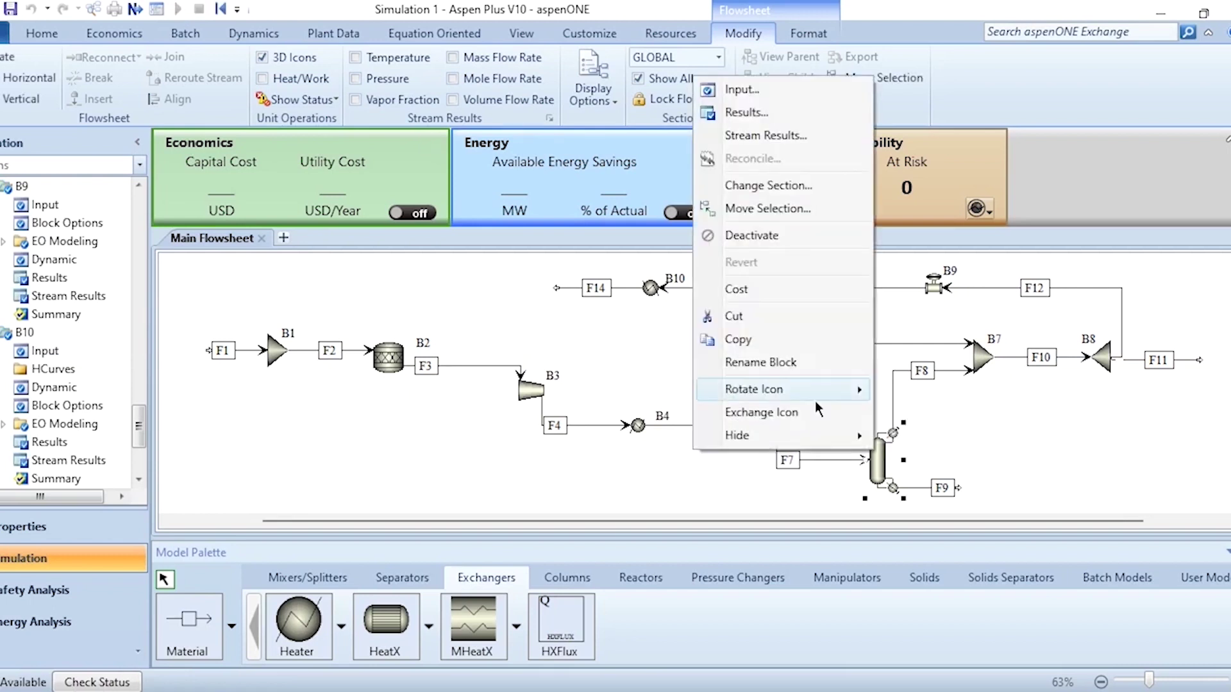
pyautogui.click(756, 135)
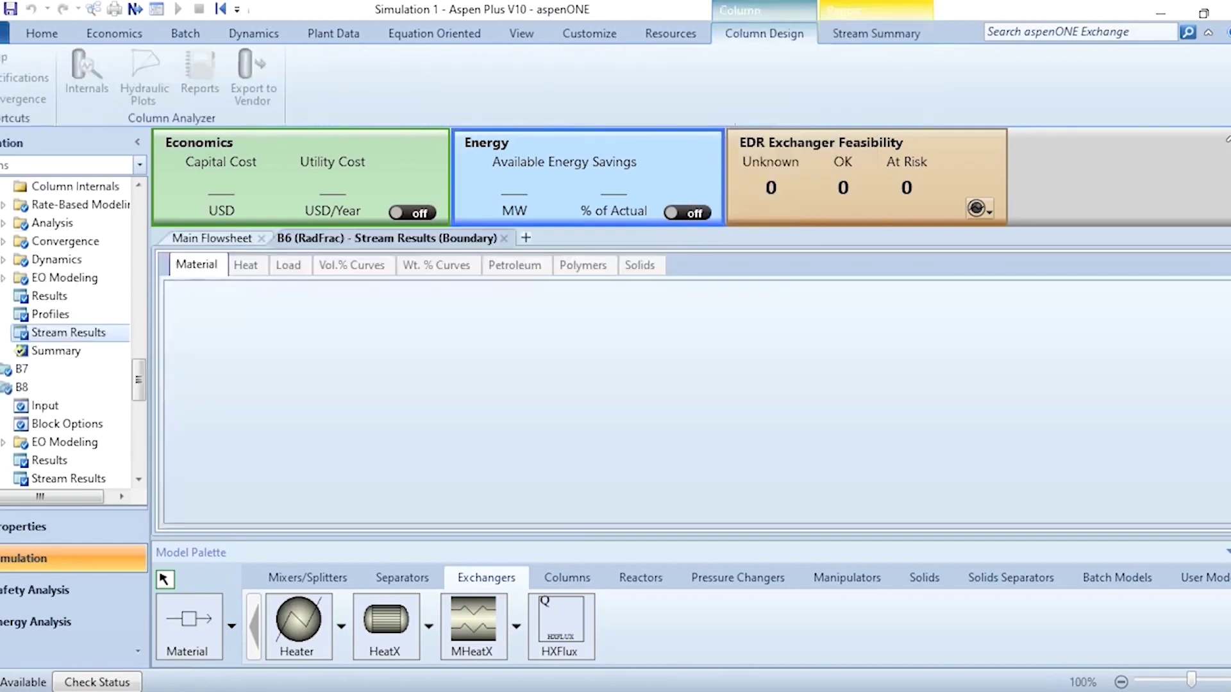
pyautogui.click(214, 357)
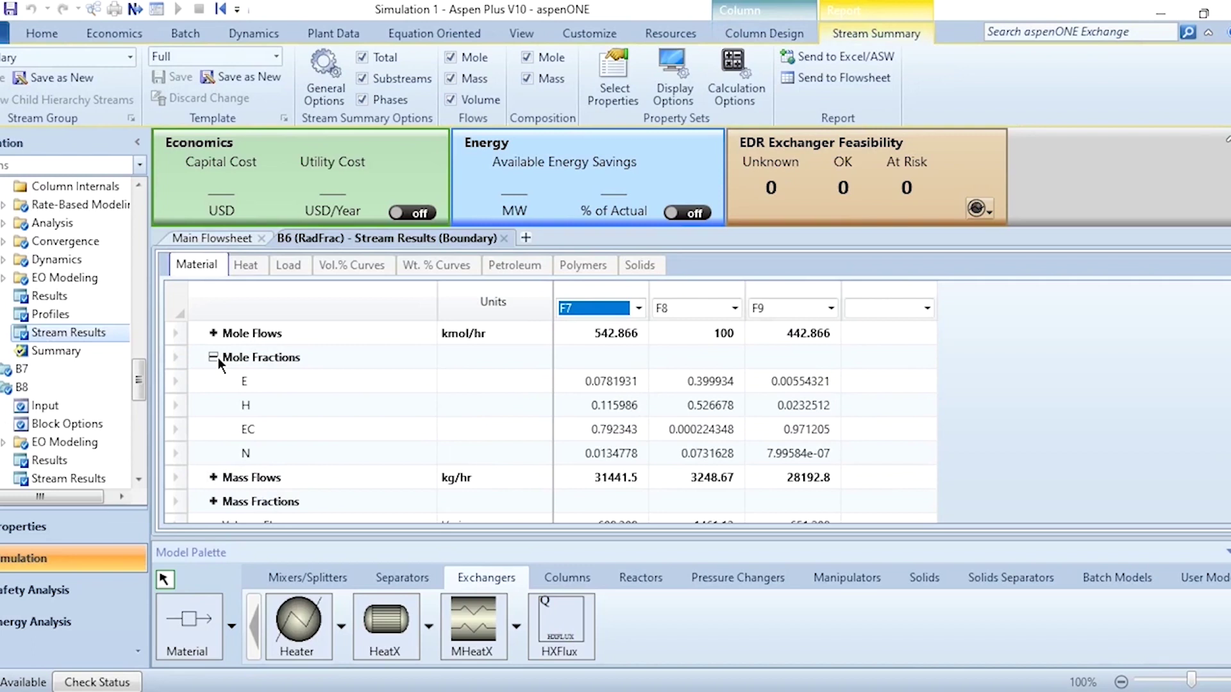
# - Add a mole purity design specification to column B6 with a target of 0.999
pyautogui.moveTo(136, 379); pyautogui.dragTo(136, 349)
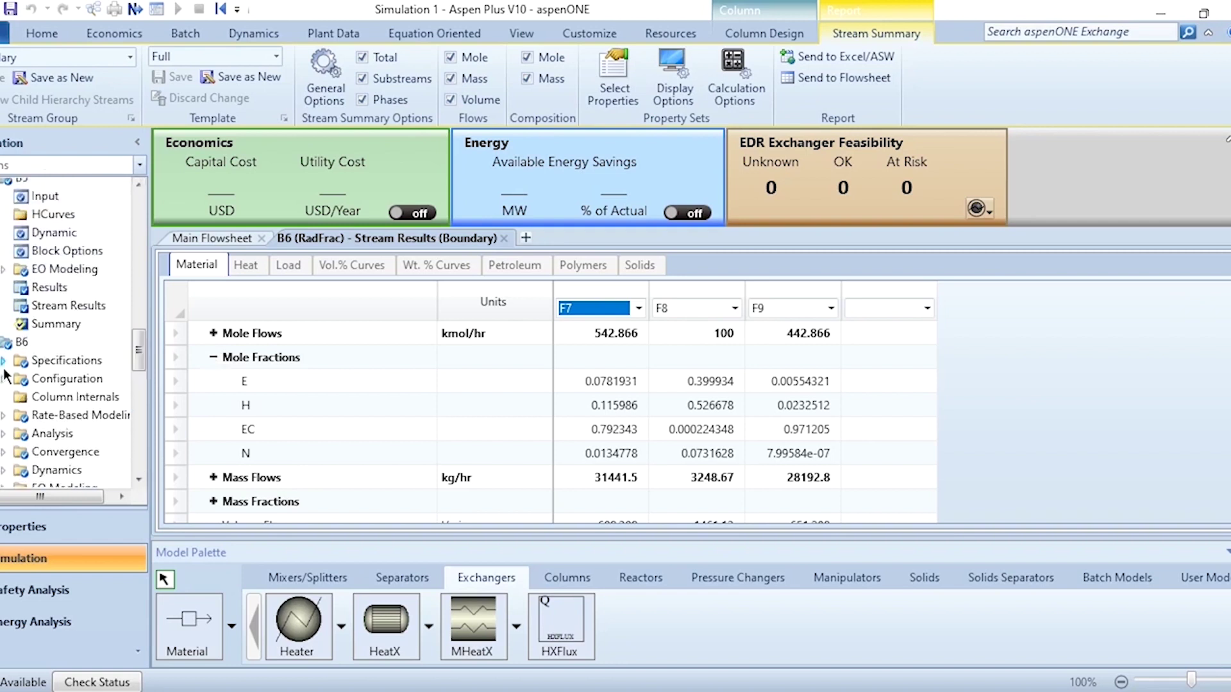
pyautogui.click(4, 361)
pyautogui.click(59, 414)
pyautogui.click(213, 314)
pyautogui.click(388, 352)
pyautogui.click(302, 400)
pyautogui.write('0.999')
pyautogui.press('Return')
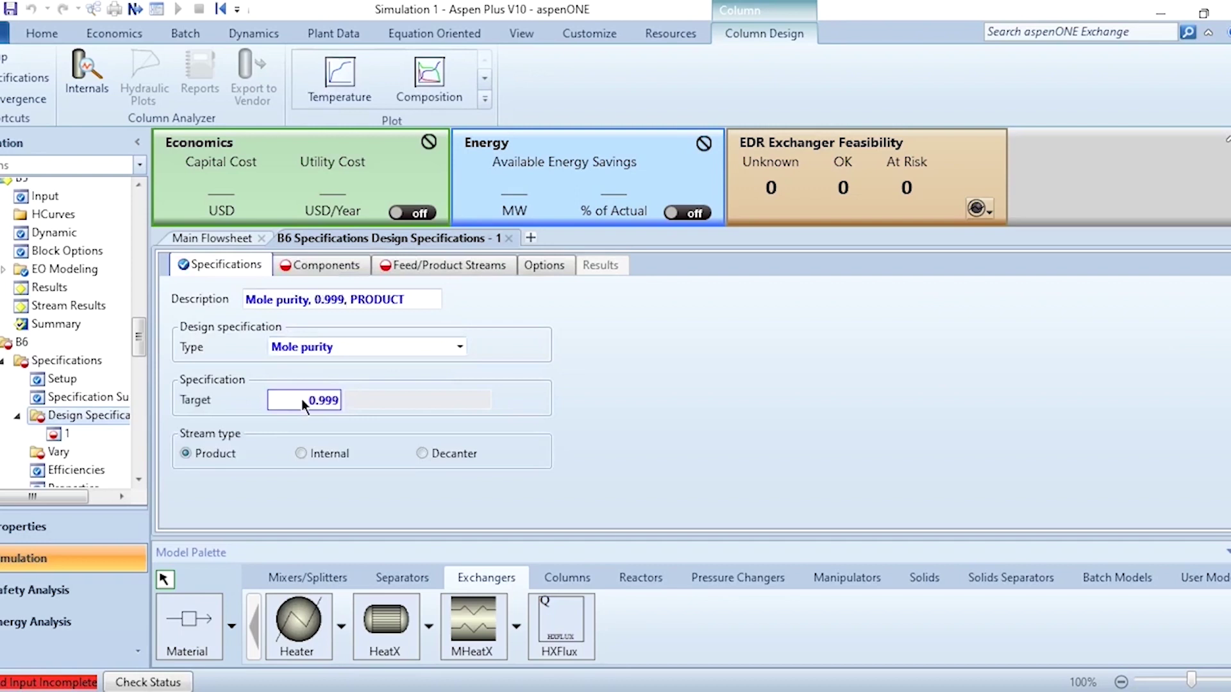
# - Assign component EC and product stream F9 to column B6's purity specification
pyautogui.click(336, 268)
pyautogui.click(210, 353)
pyautogui.doubleClick(210, 353)
pyautogui.click(416, 266)
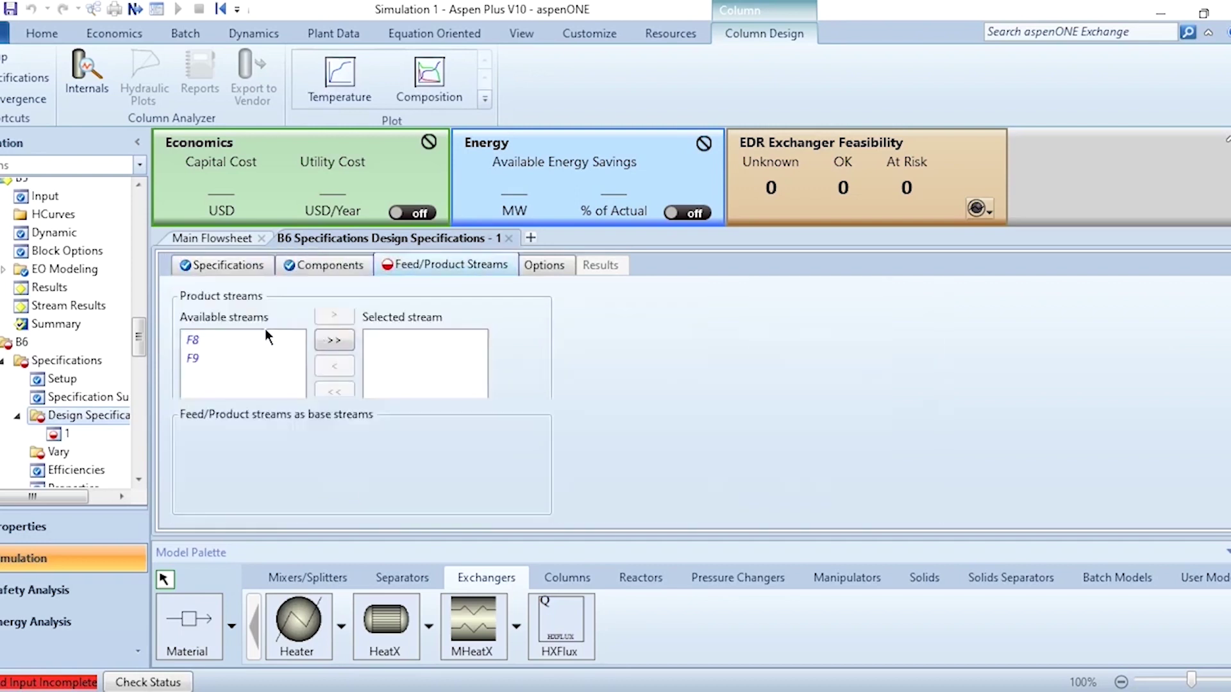
pyautogui.doubleClick(210, 357)
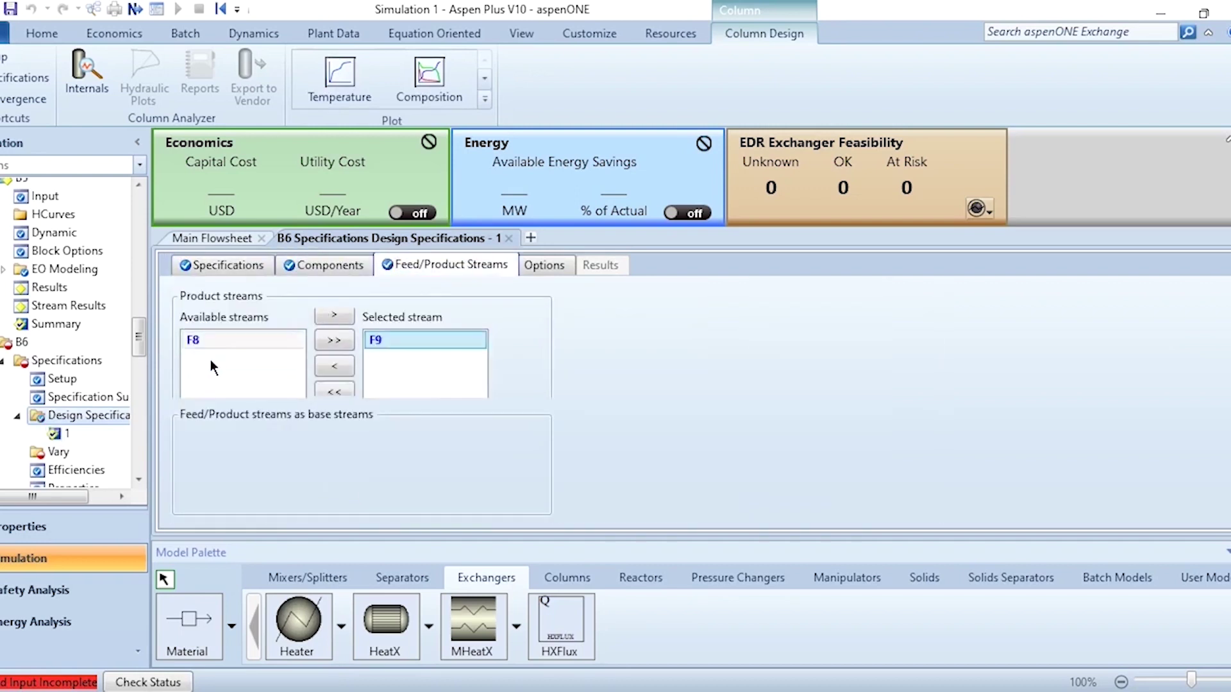
# - Add distillate rate as column B6's adjusted variable, bounded between 100 and 600 kmol/hr
pyautogui.click(38, 454)
pyautogui.click(224, 316)
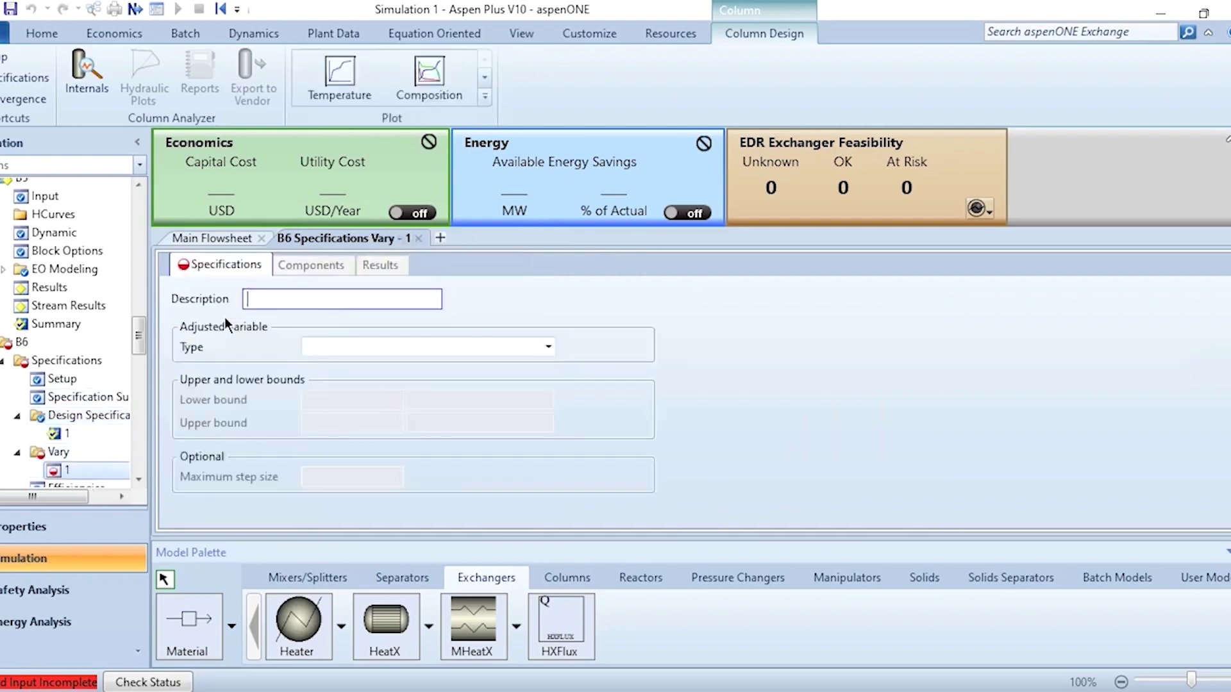
pyautogui.click(418, 346)
pyautogui.click(417, 347)
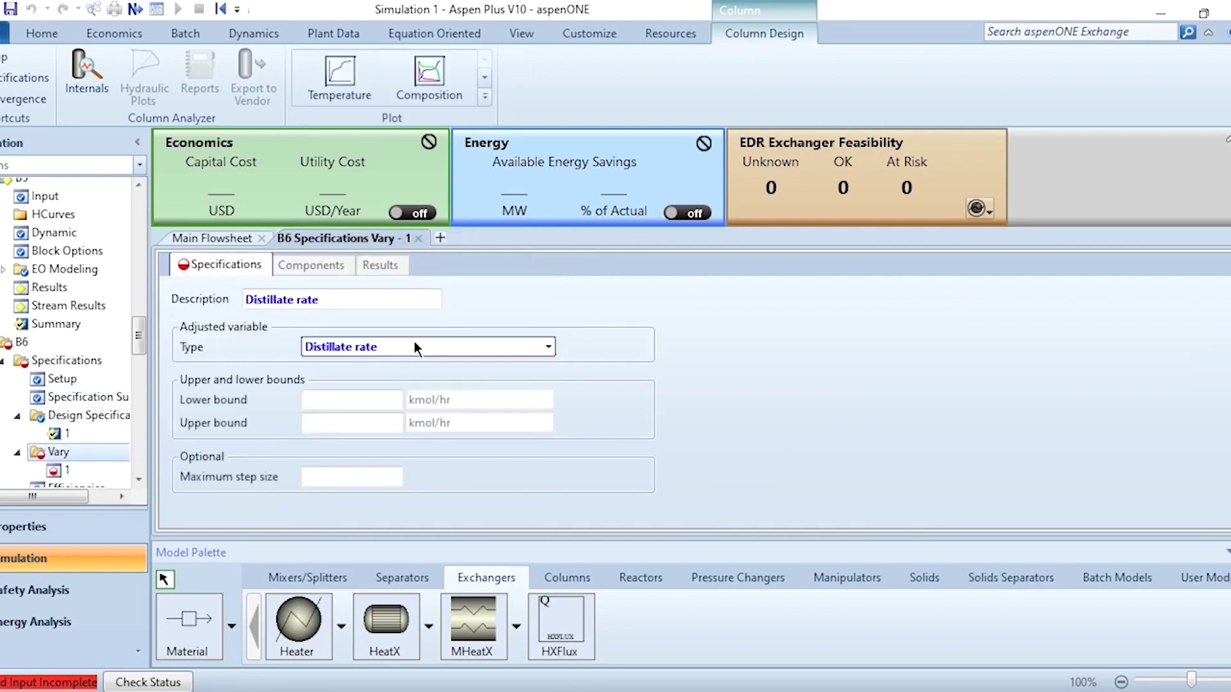
pyautogui.click(375, 396)
pyautogui.write('100')
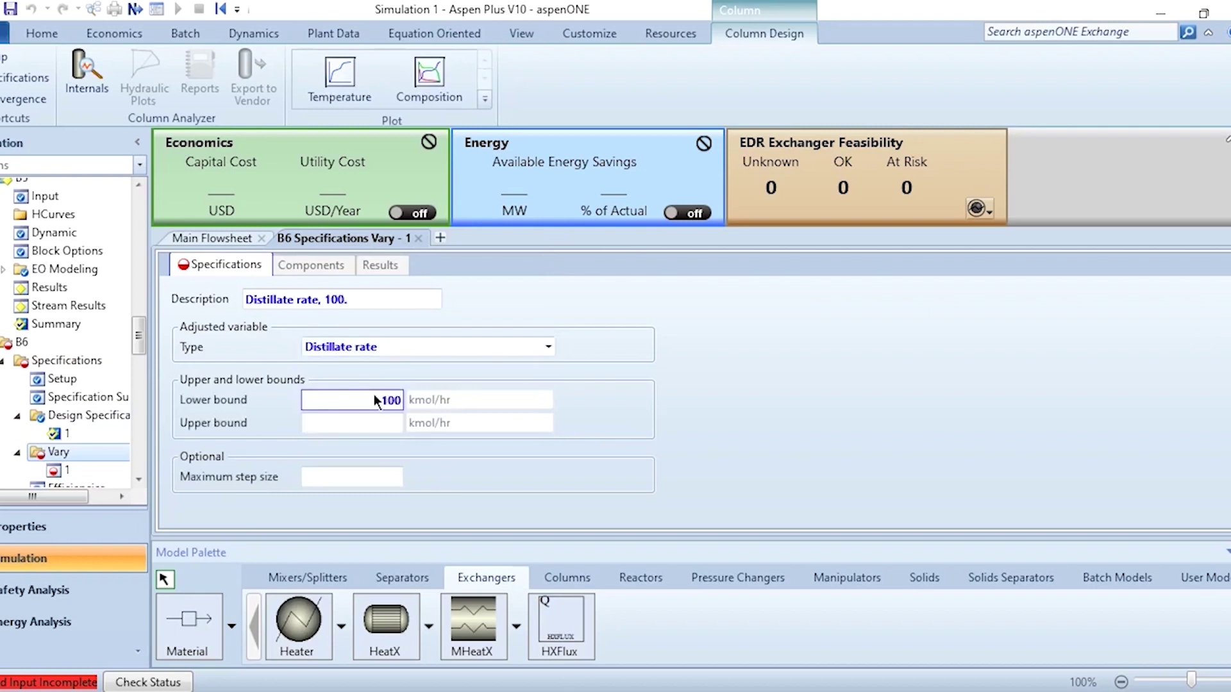
pyautogui.click(360, 428)
pyautogui.write('600')
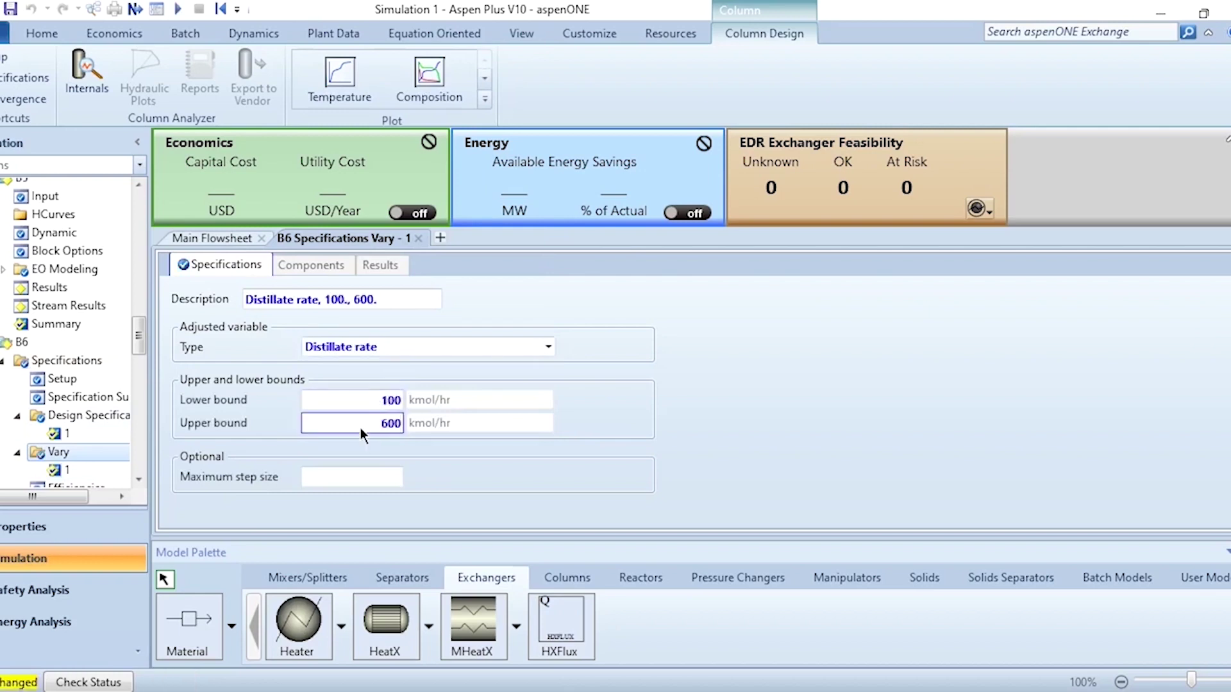
# - Reinitialize the simulation and rerun it with the column design specification
pyautogui.click(221, 9)
pyautogui.press('Return')
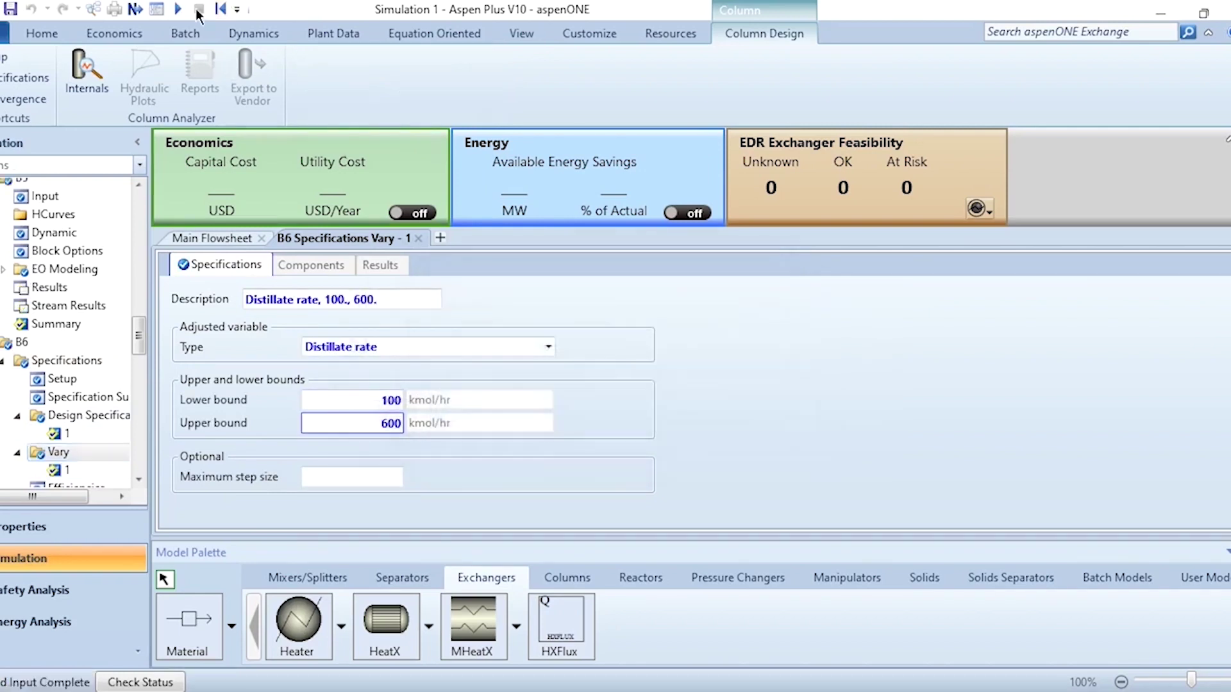
pyautogui.click(184, 11)
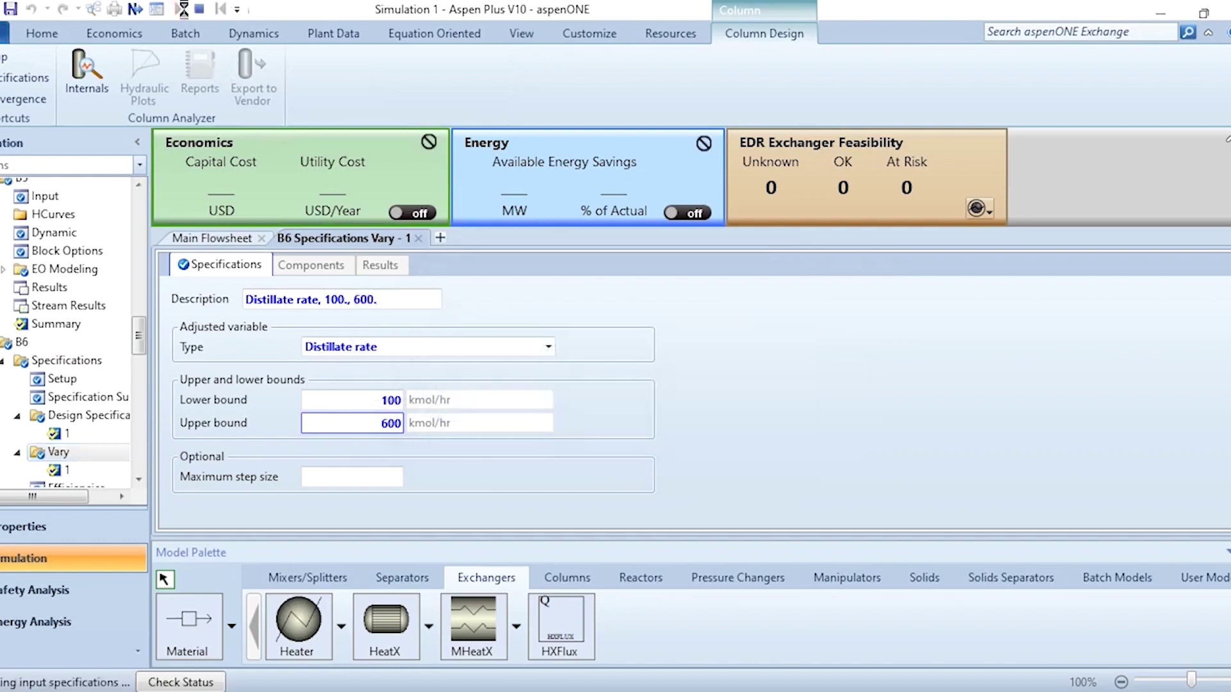
# - Check the mole fractions in column B6's stream results against the purity target, and close the open B6 forms
pyautogui.click(195, 239)
pyautogui.rightClick(892, 463)
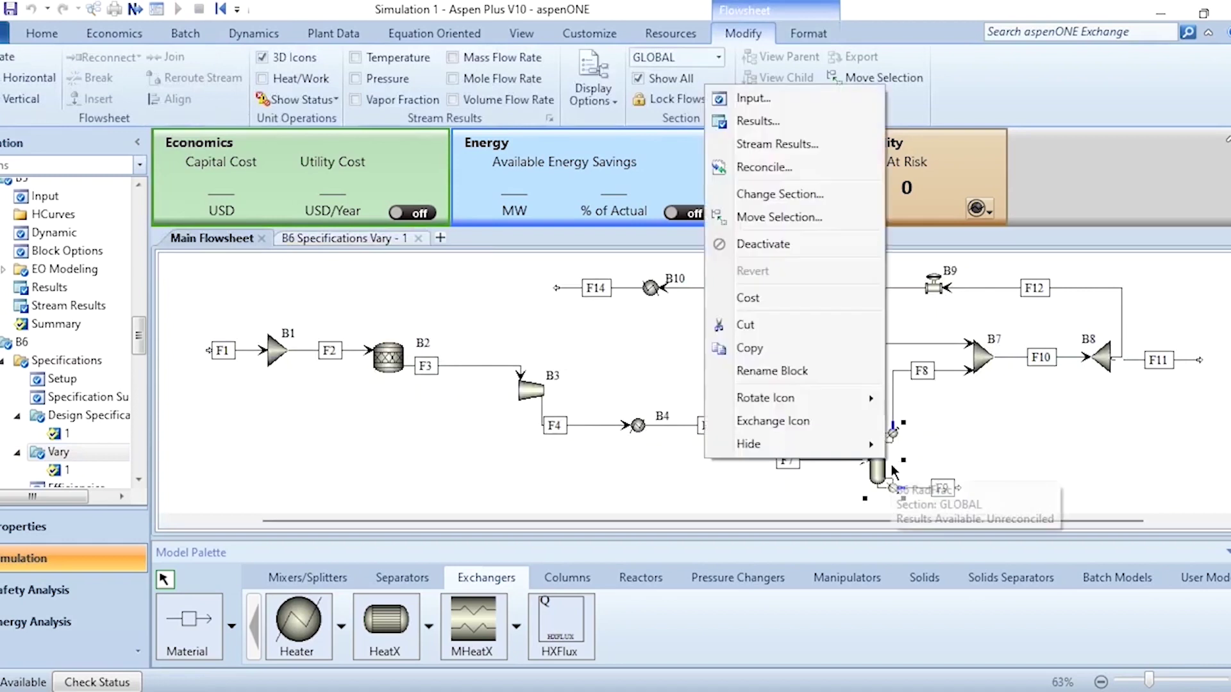
pyautogui.click(788, 144)
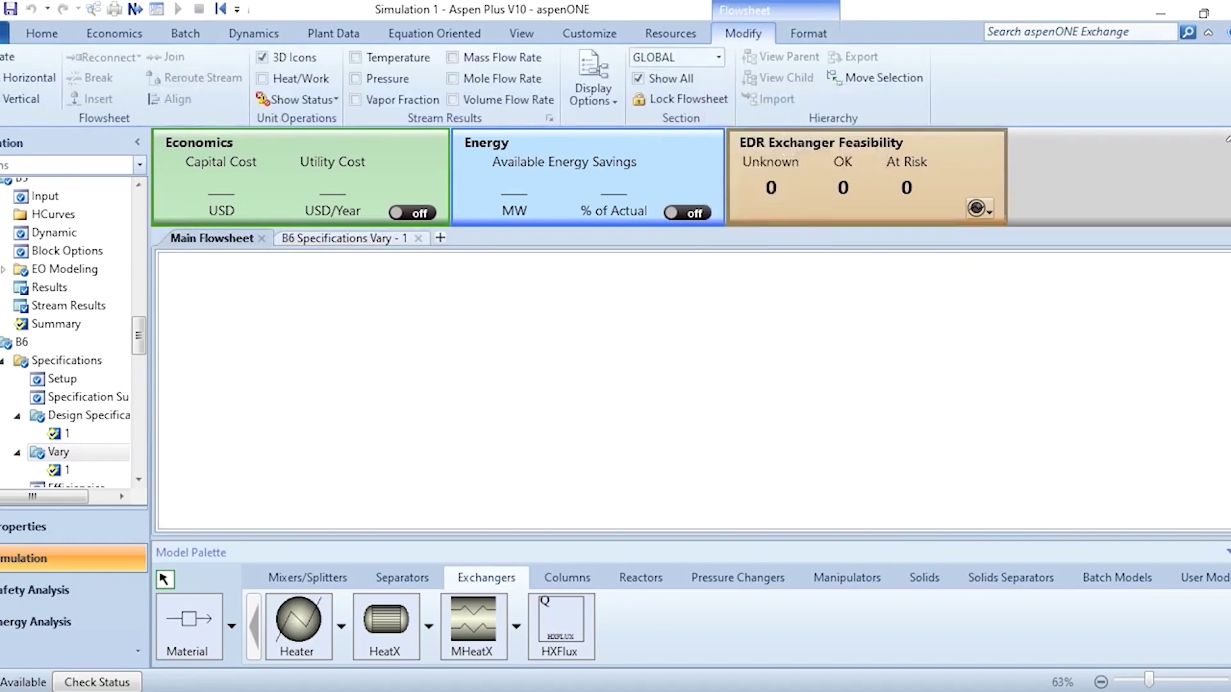
pyautogui.scroll(-8, 248, 360)
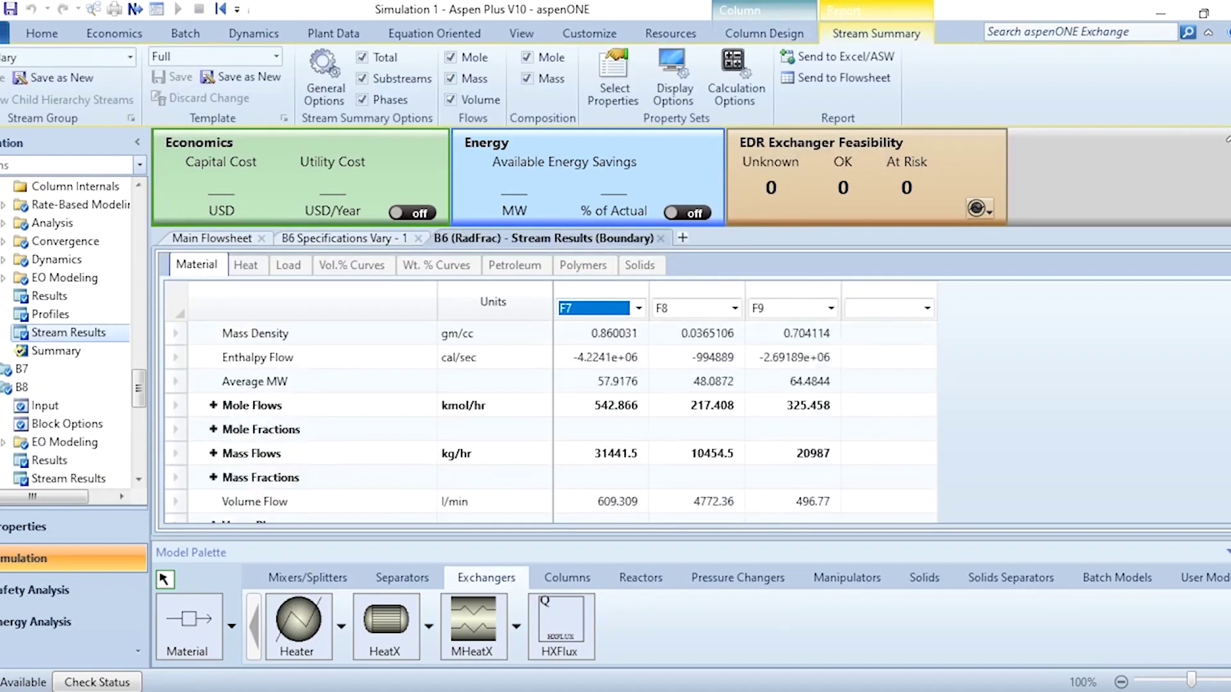
pyautogui.click(214, 358)
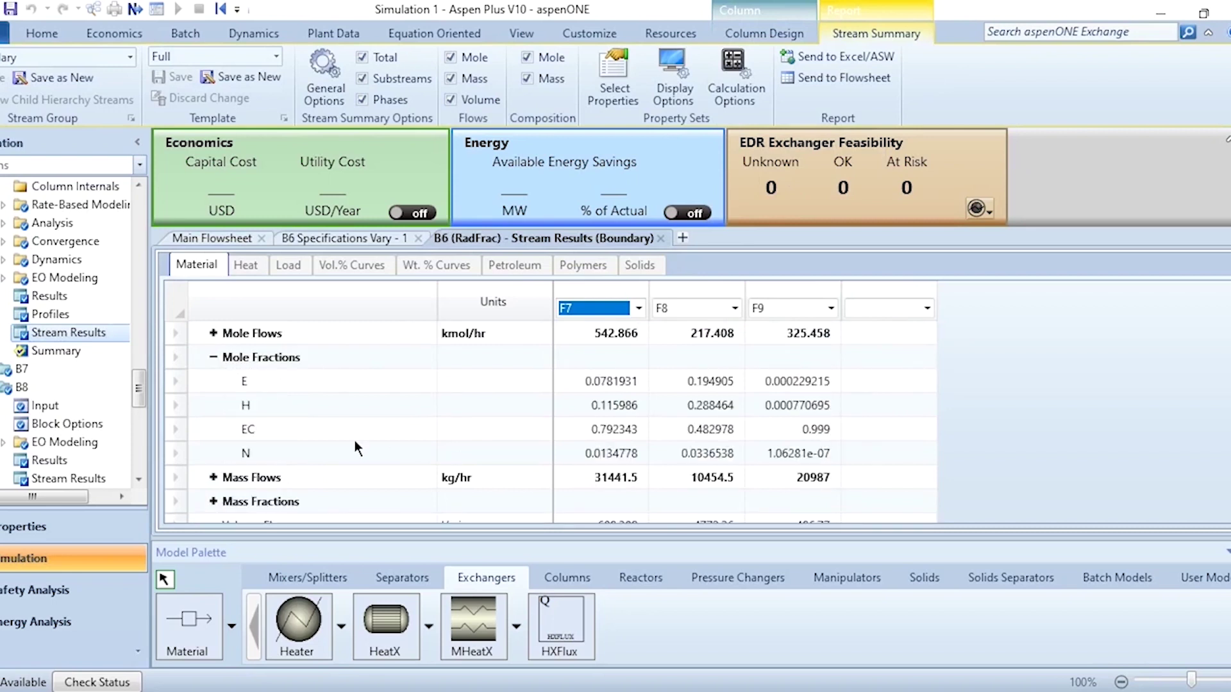
pyautogui.click(660, 238)
pyautogui.click(418, 238)
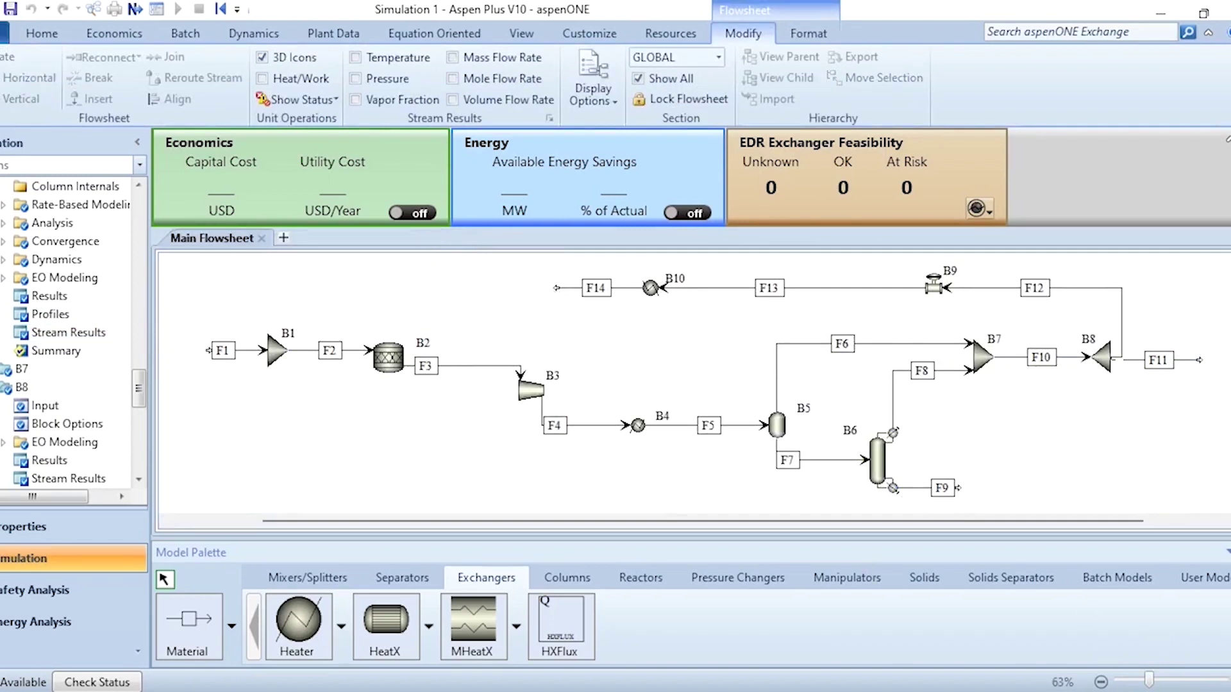
# - Close the recycle loop by connecting stream F14 to mixer B1's inlet, and run the simulation
pyautogui.moveTo(1148, 681); pyautogui.dragTo(1172, 681)
pyautogui.moveTo(246, 312); pyautogui.dragTo(387, 431)
pyautogui.moveTo(375, 361); pyautogui.dragTo(283, 359)
pyautogui.click(178, 8)
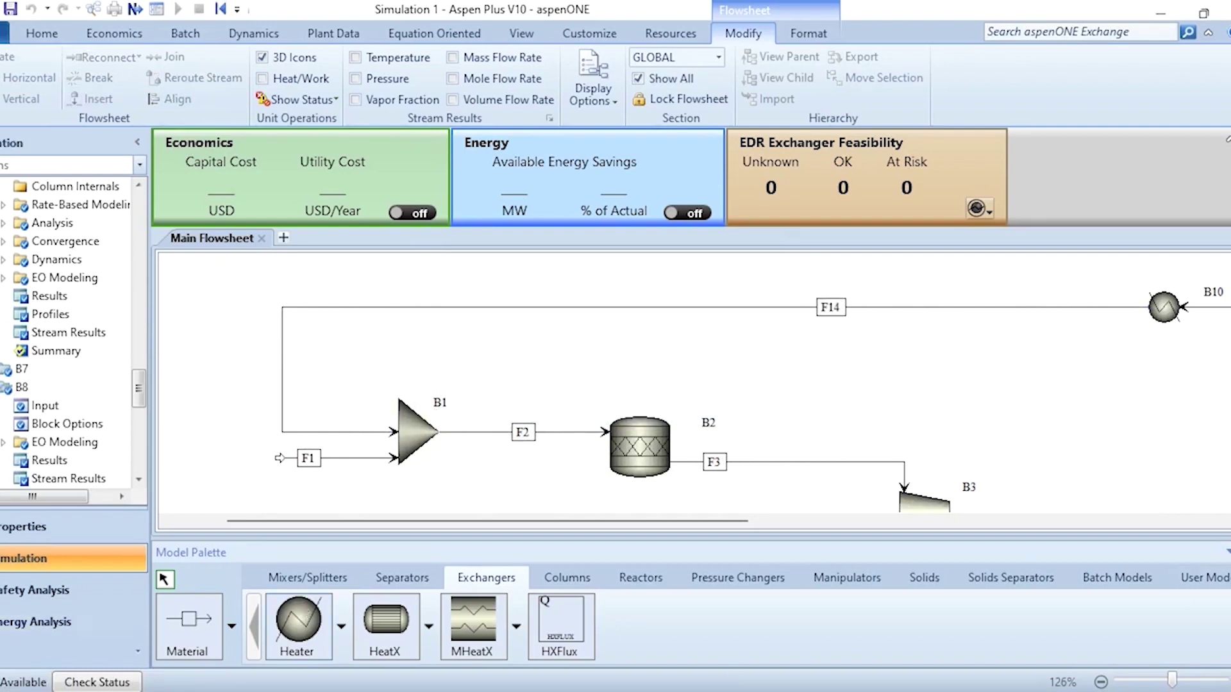
pyautogui.hotkey('ctrl', 'Home')
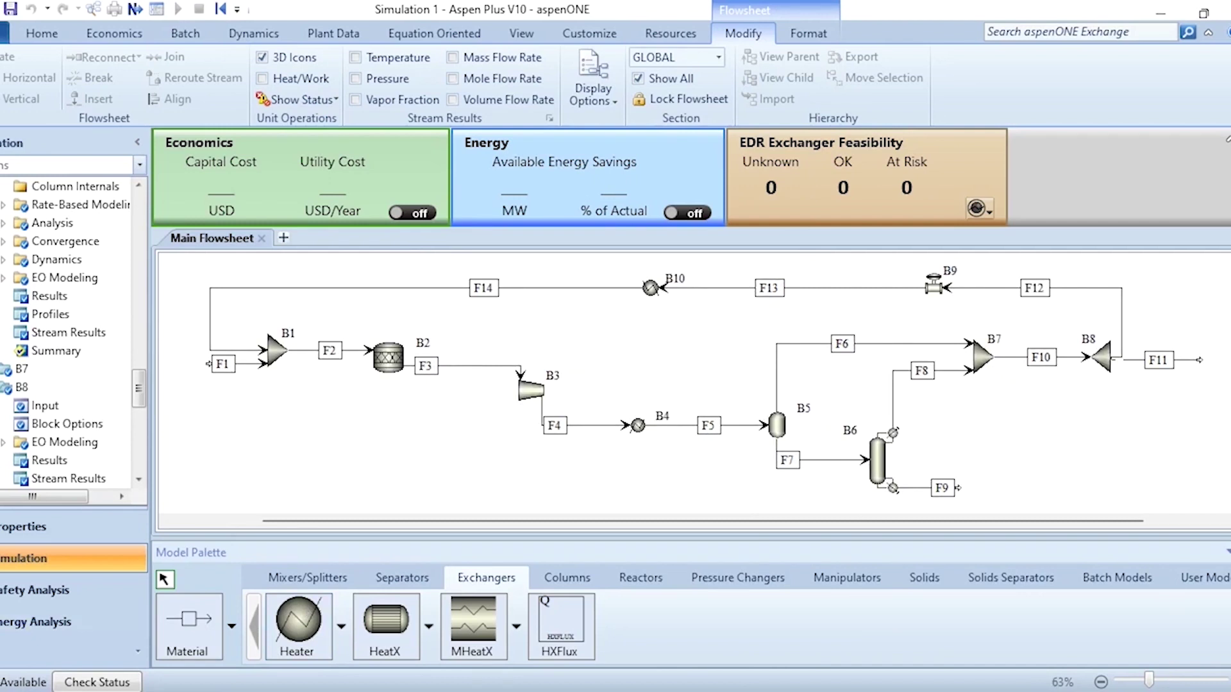